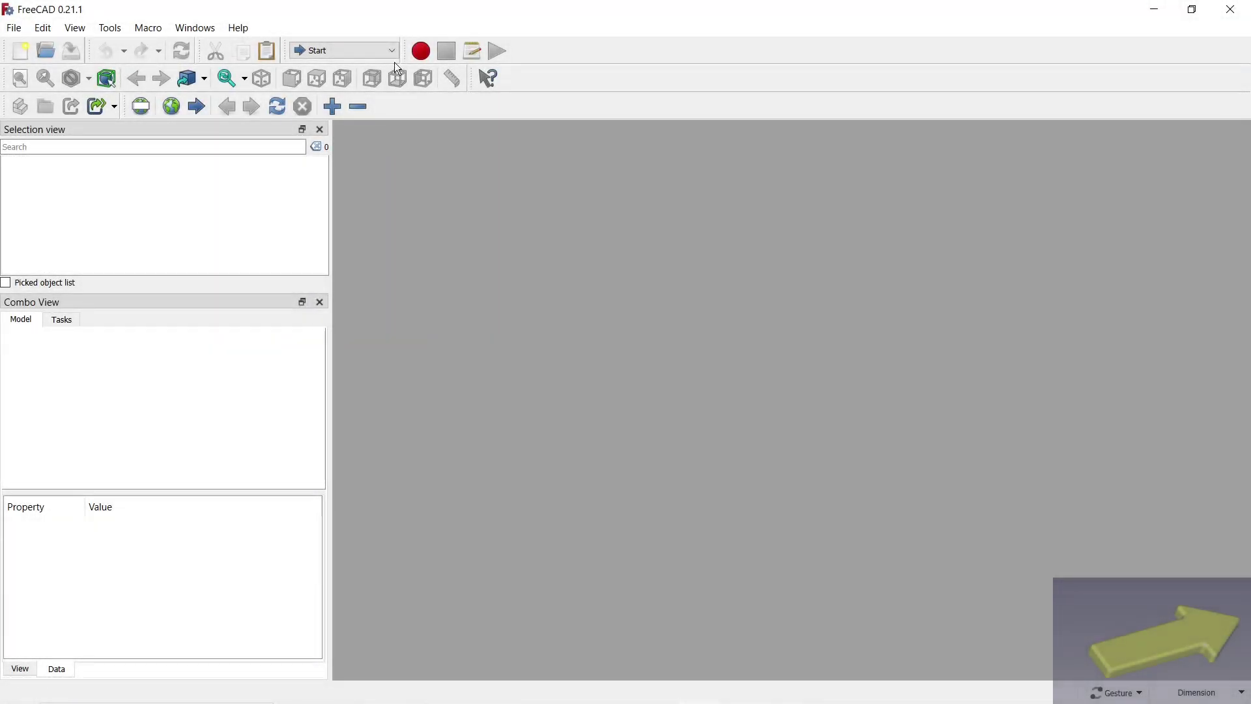
Step: In Part Design, create a new document with a body and an empty XY-plane sketch
{"action": "left_click", "coordinate": [392, 52]}
{"action": "left_click", "coordinate": [356, 143]}
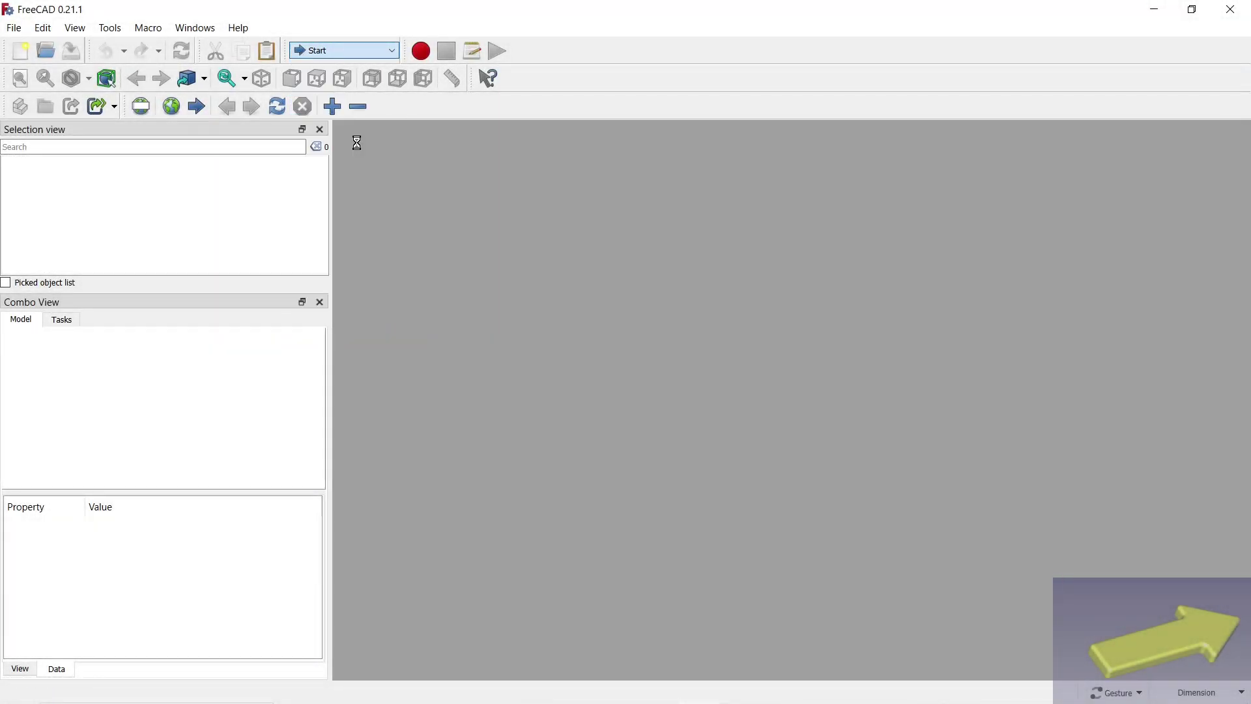
{"action": "left_click", "coordinate": [18, 51]}
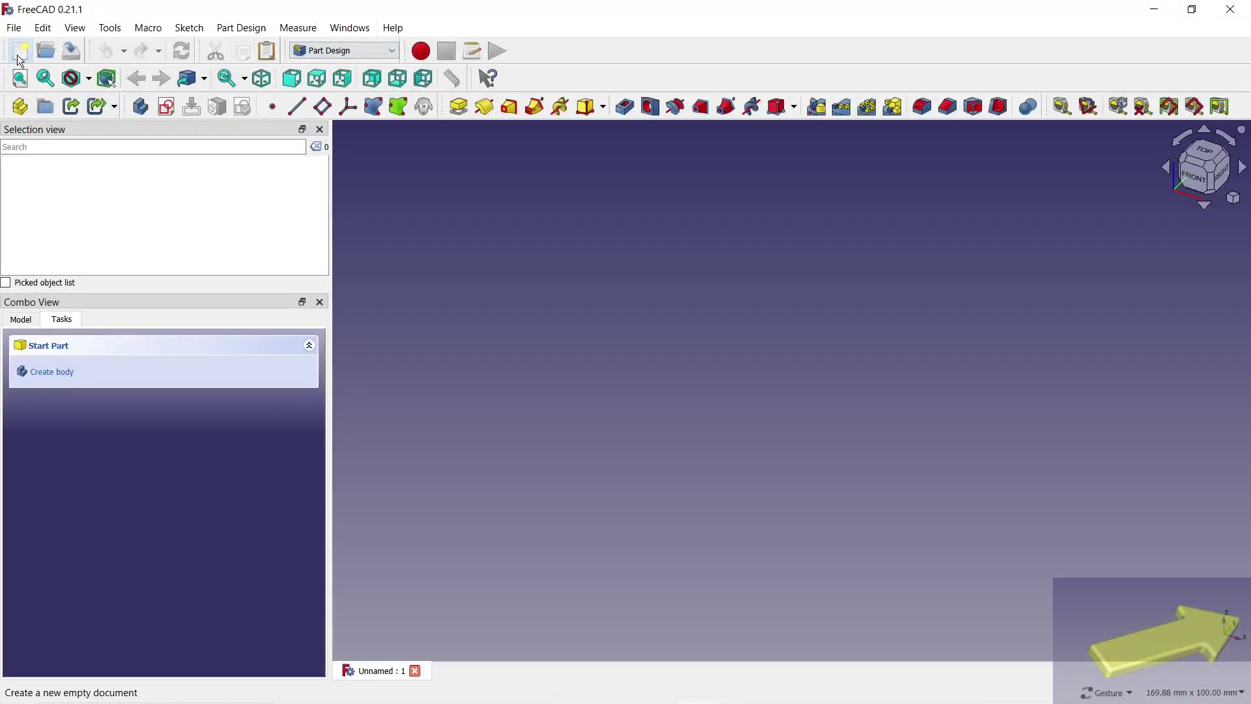
{"action": "left_click", "coordinate": [50, 371]}
{"action": "left_click", "coordinate": [56, 430]}
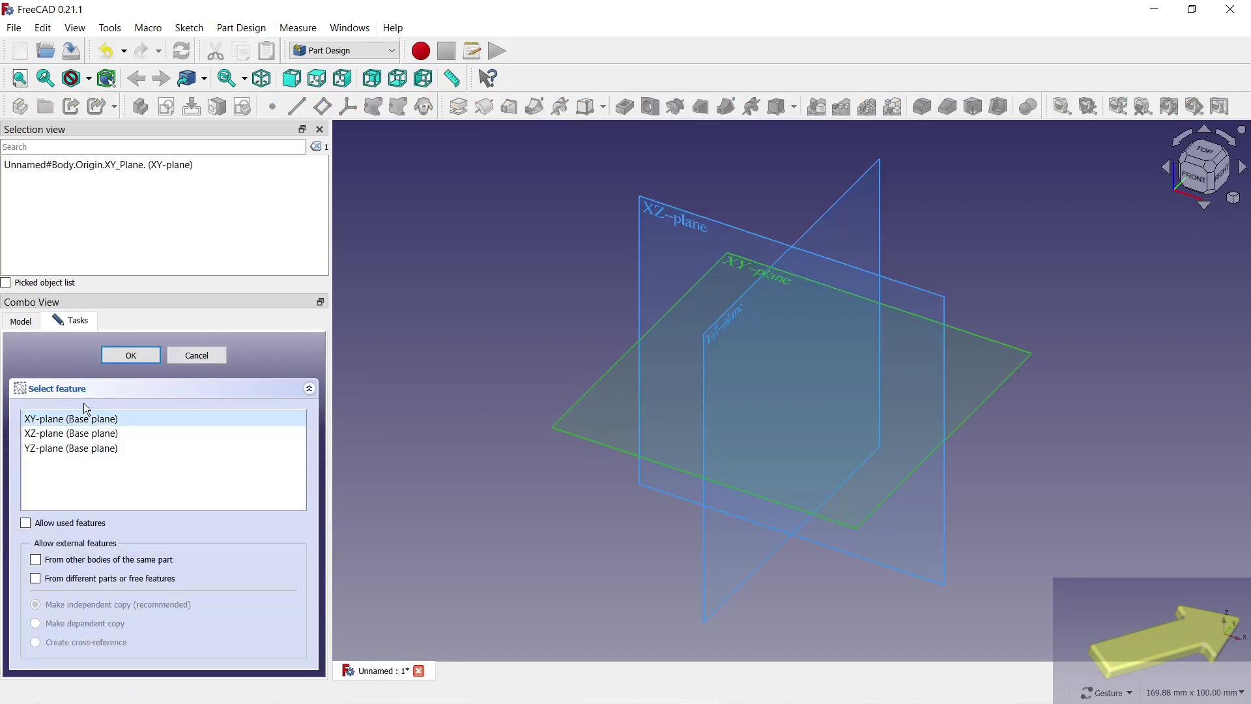
{"action": "left_click", "coordinate": [119, 356]}
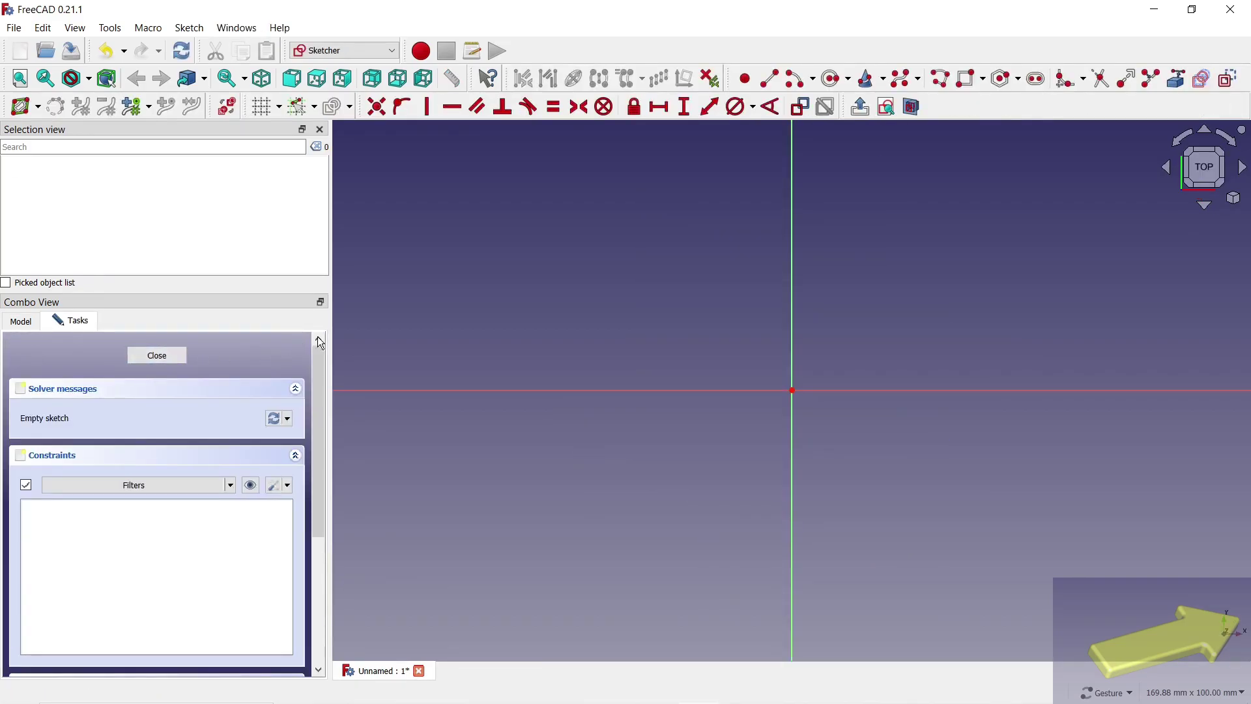
Step: Draw a right-pointing arrow polyline through its seven corners, closing back at the start
{"action": "left_click", "coordinate": [940, 78]}
{"action": "left_click", "coordinate": [581, 345]}
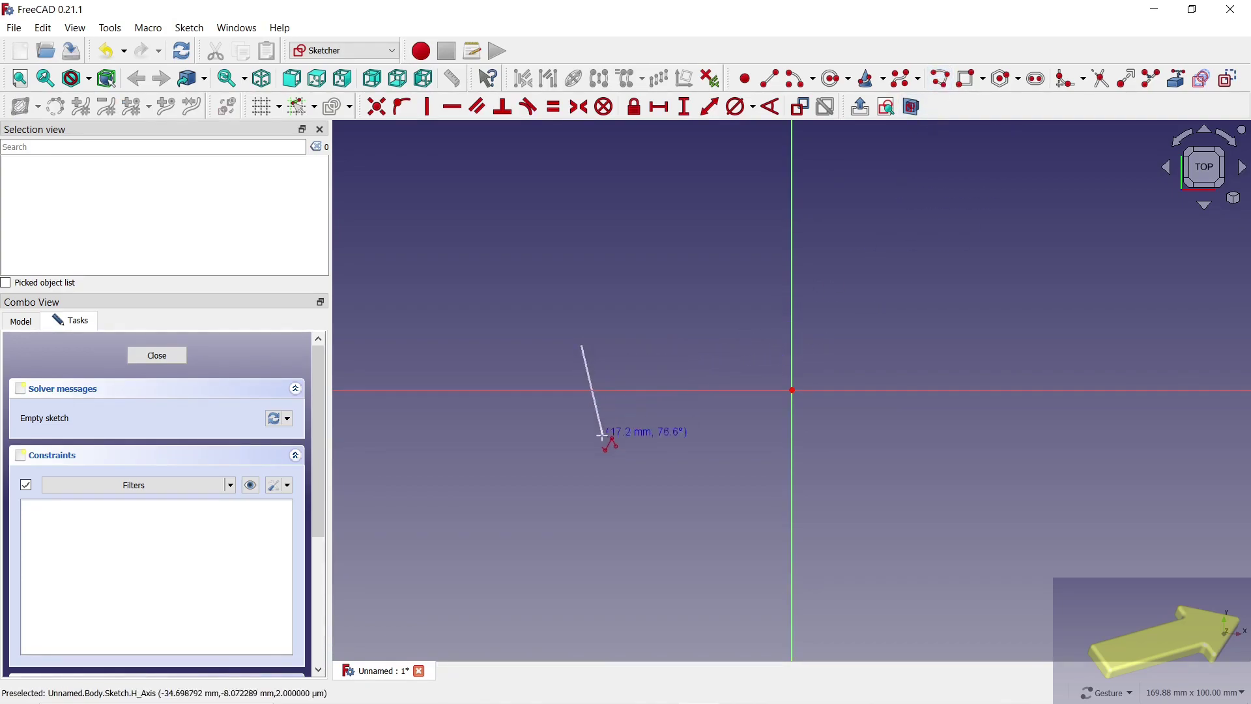
{"action": "left_click", "coordinate": [581, 442]}
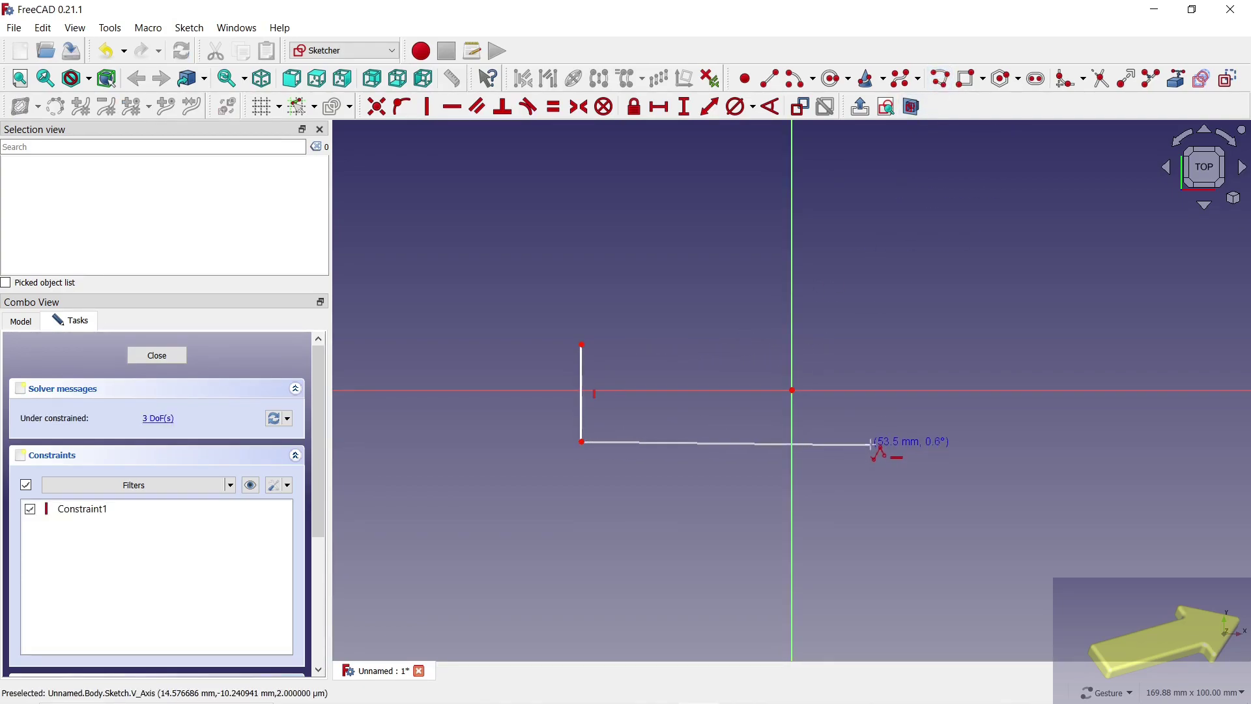
{"action": "left_click", "coordinate": [871, 442]}
{"action": "left_click", "coordinate": [871, 510]}
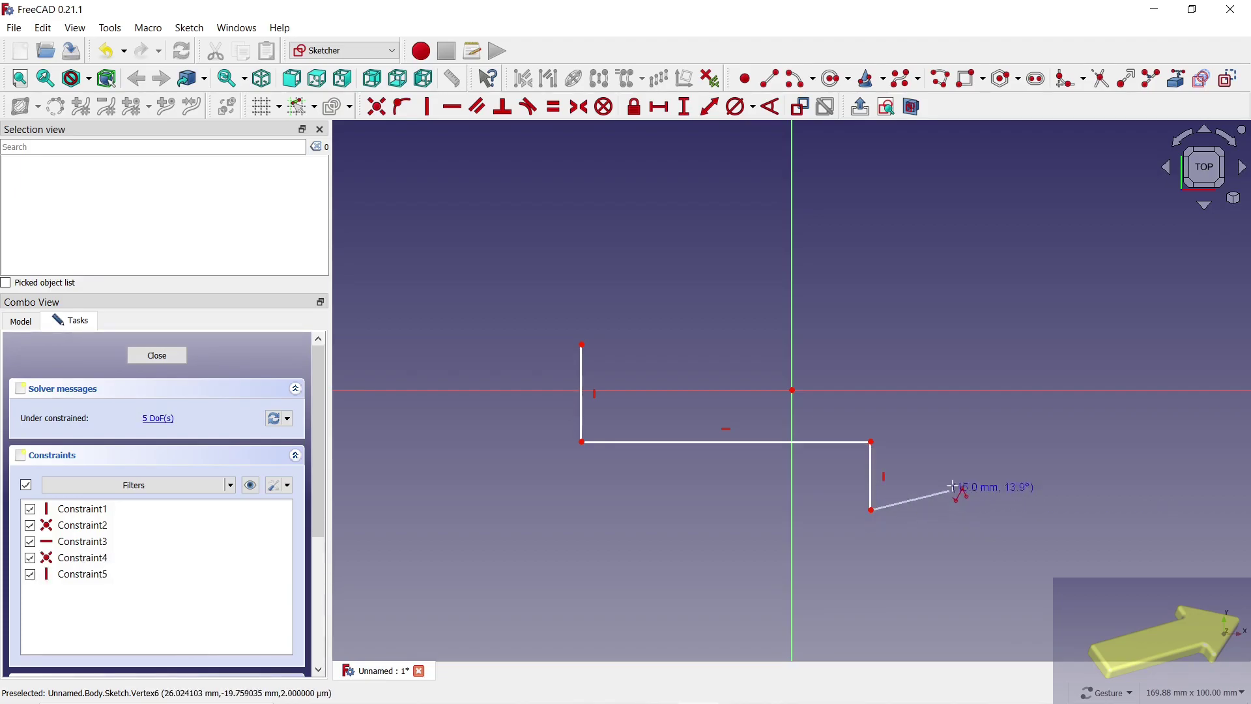
{"action": "left_click", "coordinate": [1012, 408]}
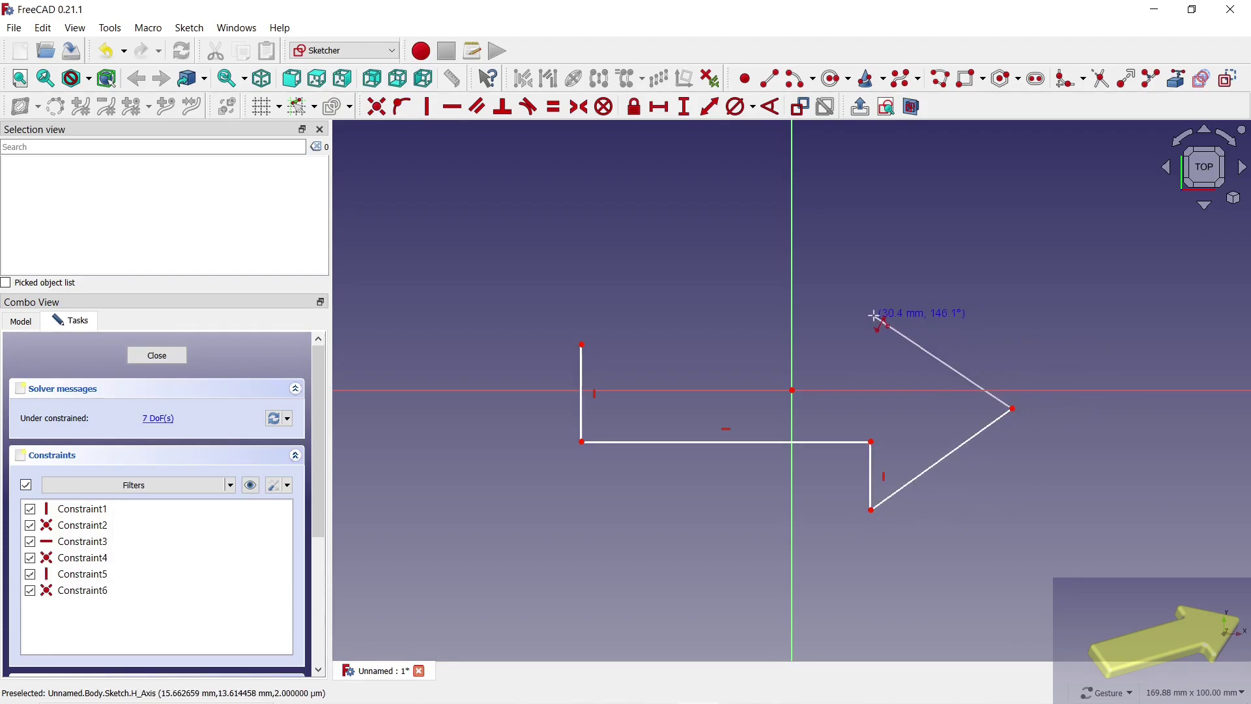
{"action": "left_click", "coordinate": [871, 292]}
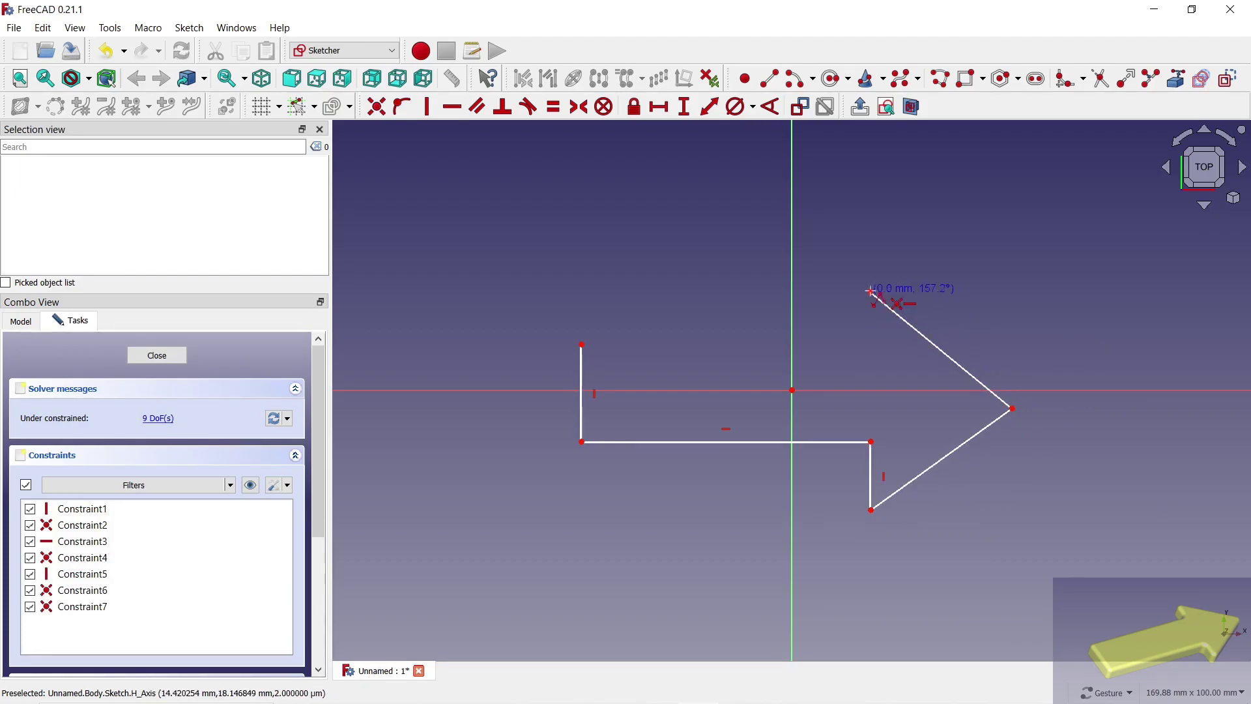
{"action": "left_click", "coordinate": [870, 349]}
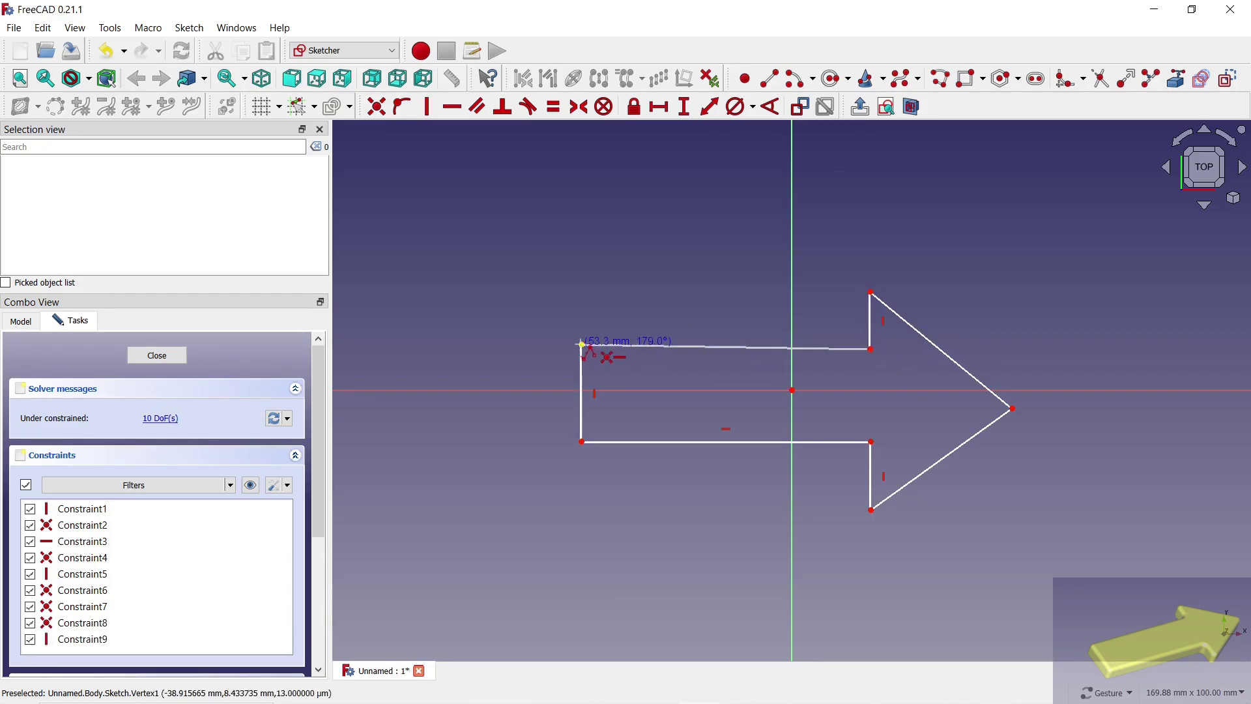
{"action": "left_click", "coordinate": [582, 345]}
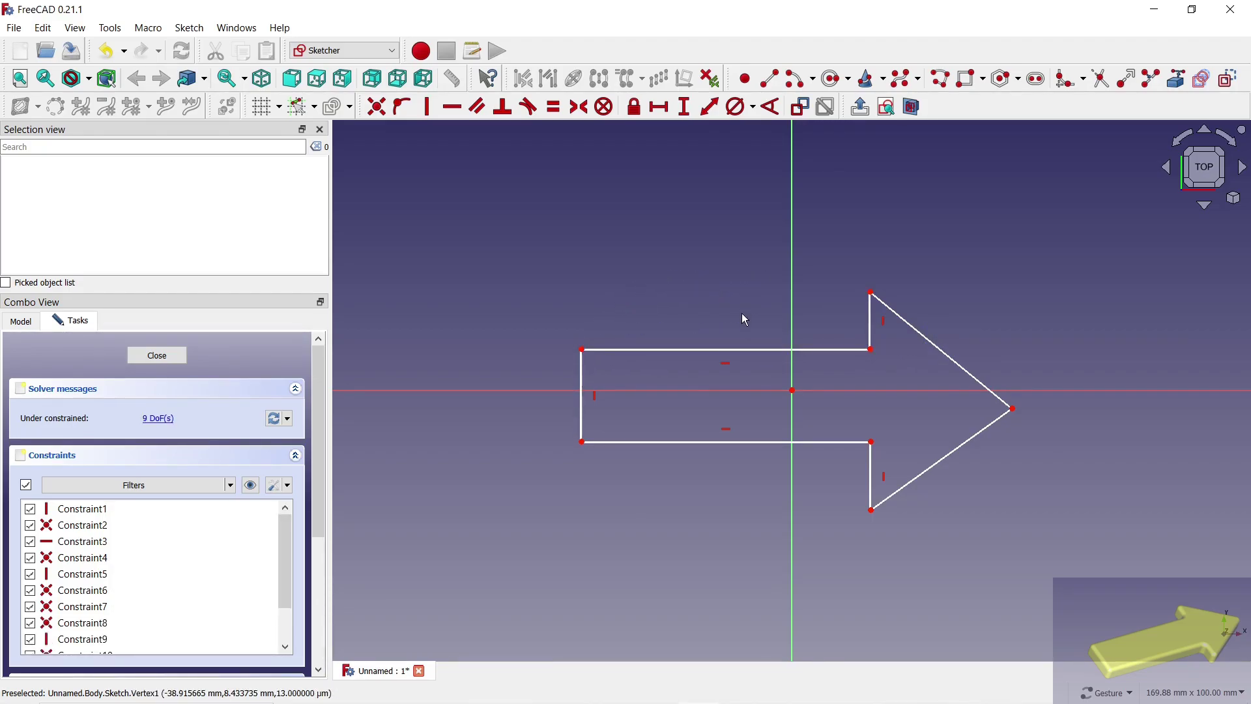
Step: Make the arrow's two short vertical edges equal and its two arrowhead diagonals equal
{"action": "left_click", "coordinate": [554, 106]}
{"action": "left_click", "coordinate": [871, 319]}
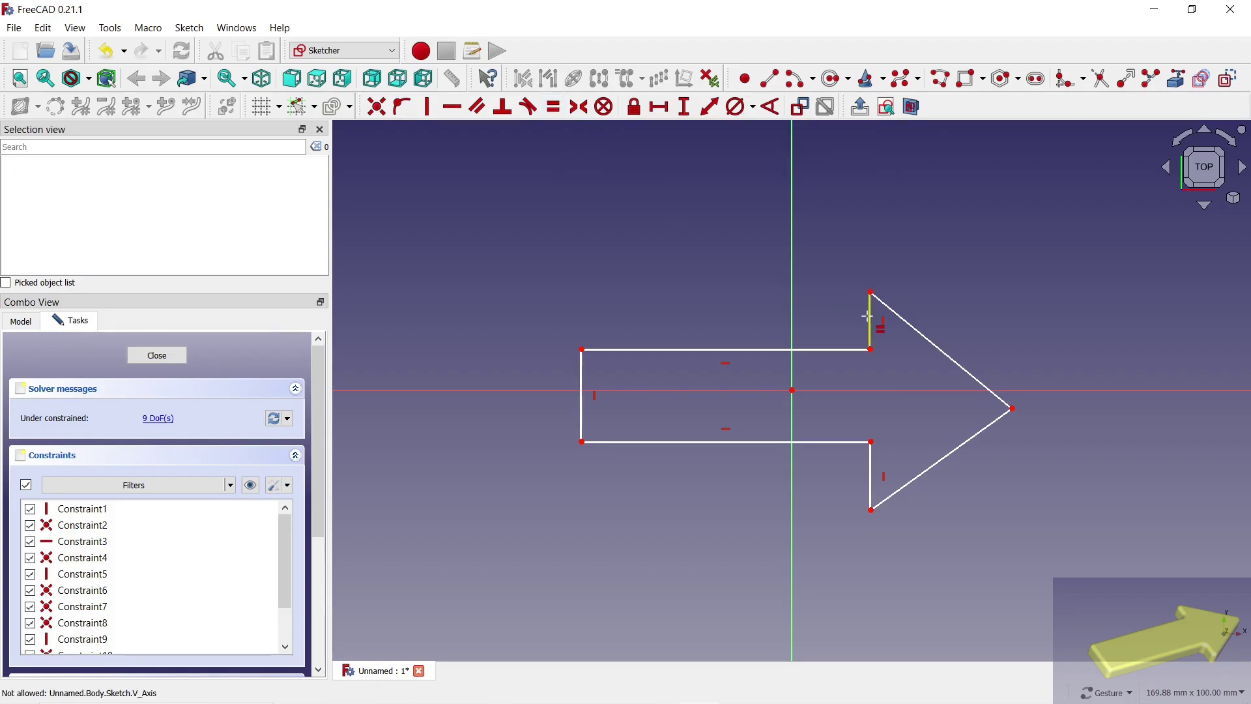
{"action": "left_click", "coordinate": [874, 470]}
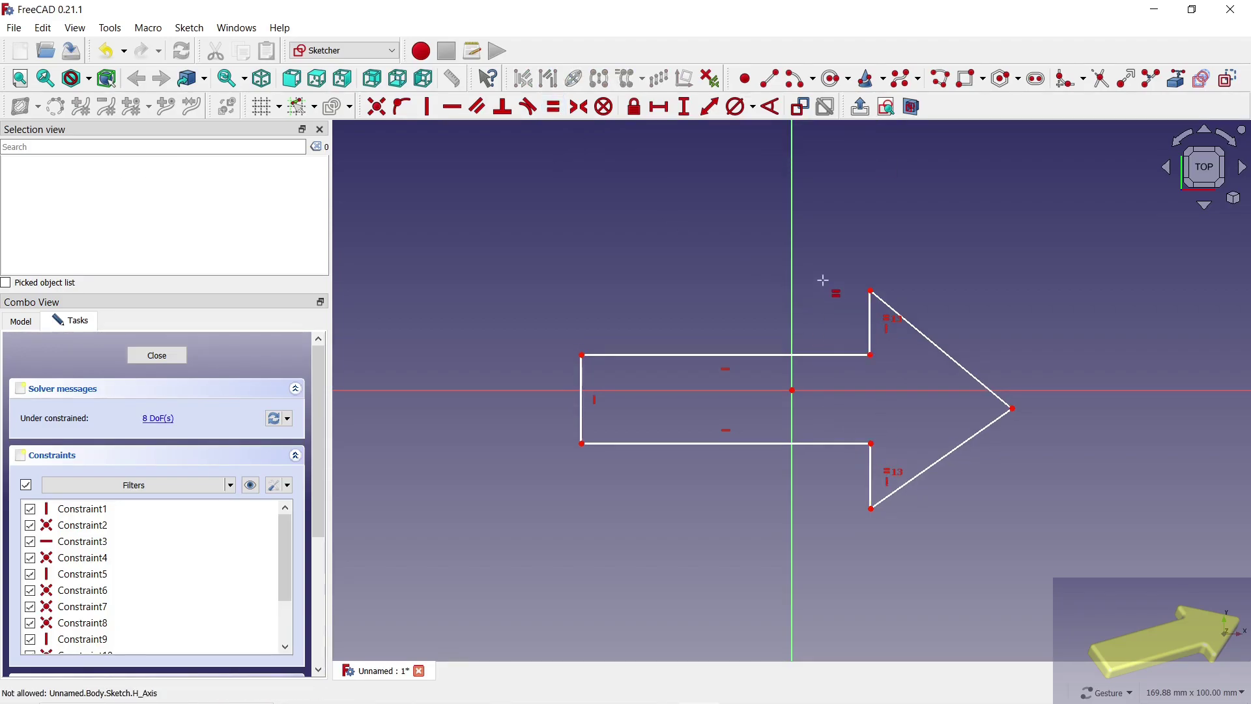
{"action": "left_click", "coordinate": [942, 352]}
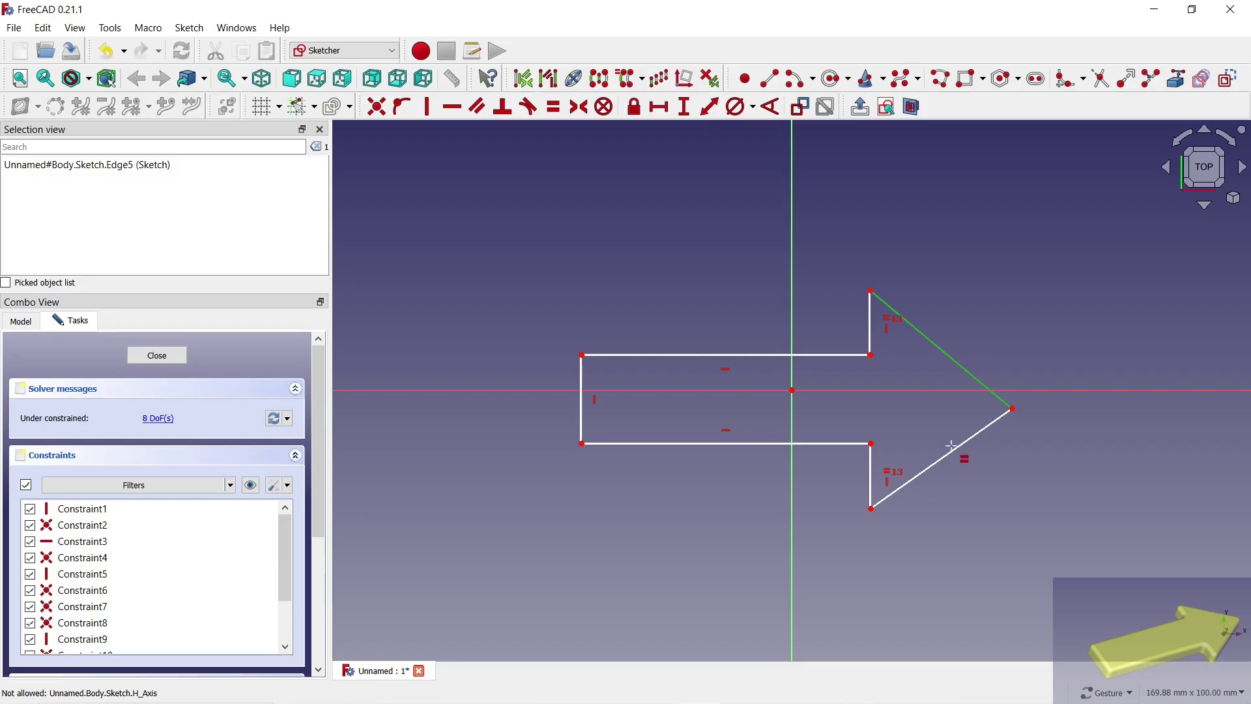
{"action": "left_click", "coordinate": [954, 451]}
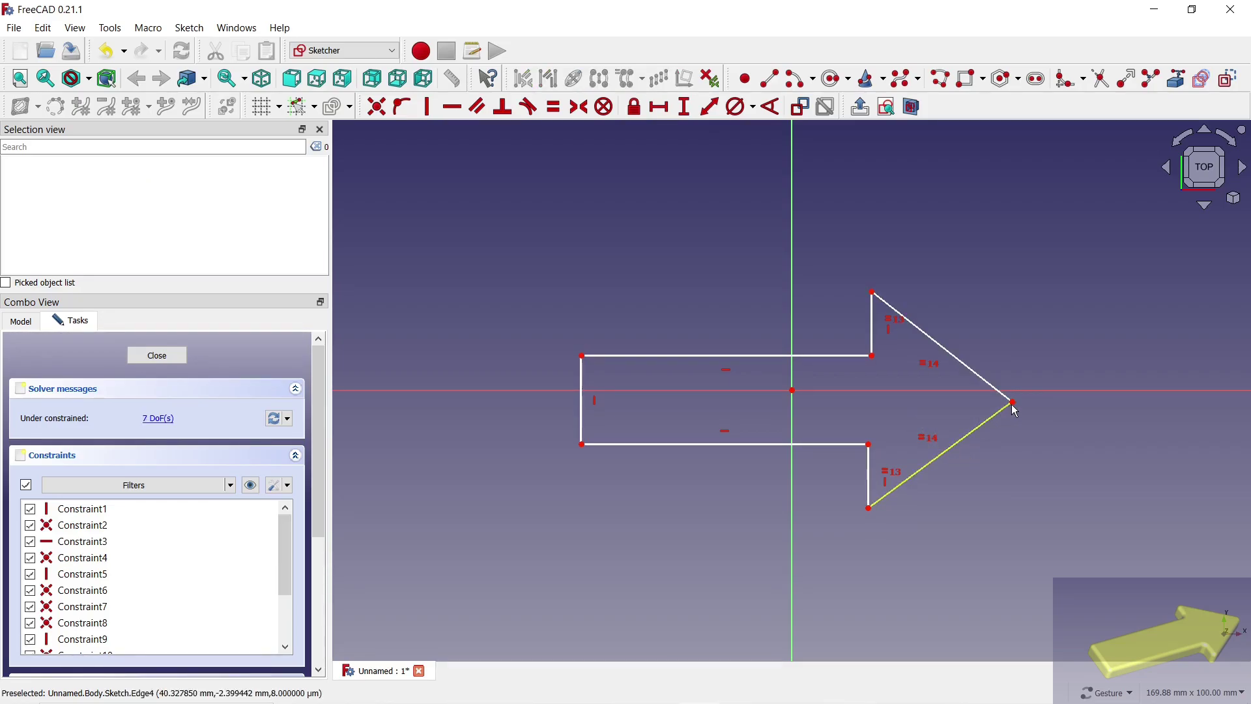
Step: Make the top and bottom shaft lines of the arrow equal in length
{"action": "left_click_drag", "start_coordinate": [1014, 409], "coordinate": [1019, 382]}
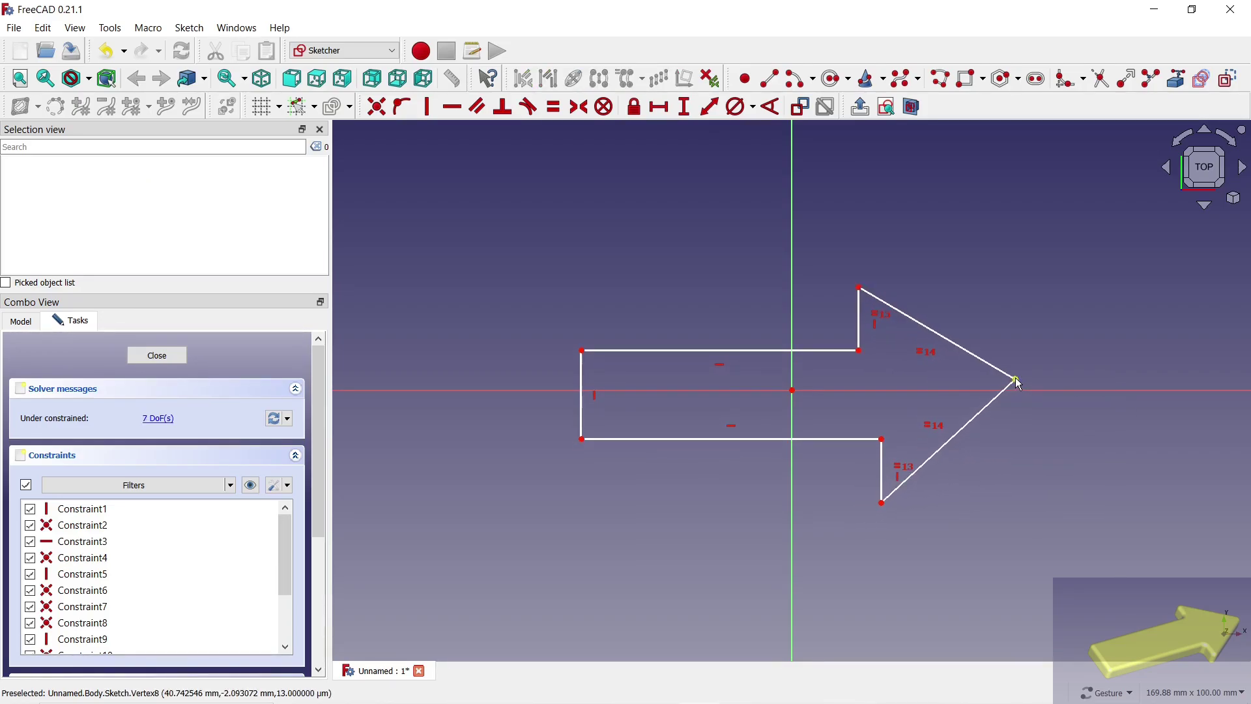
{"action": "left_click", "coordinate": [834, 440]}
{"action": "left_click", "coordinate": [825, 351]}
{"action": "left_click", "coordinate": [555, 107]}
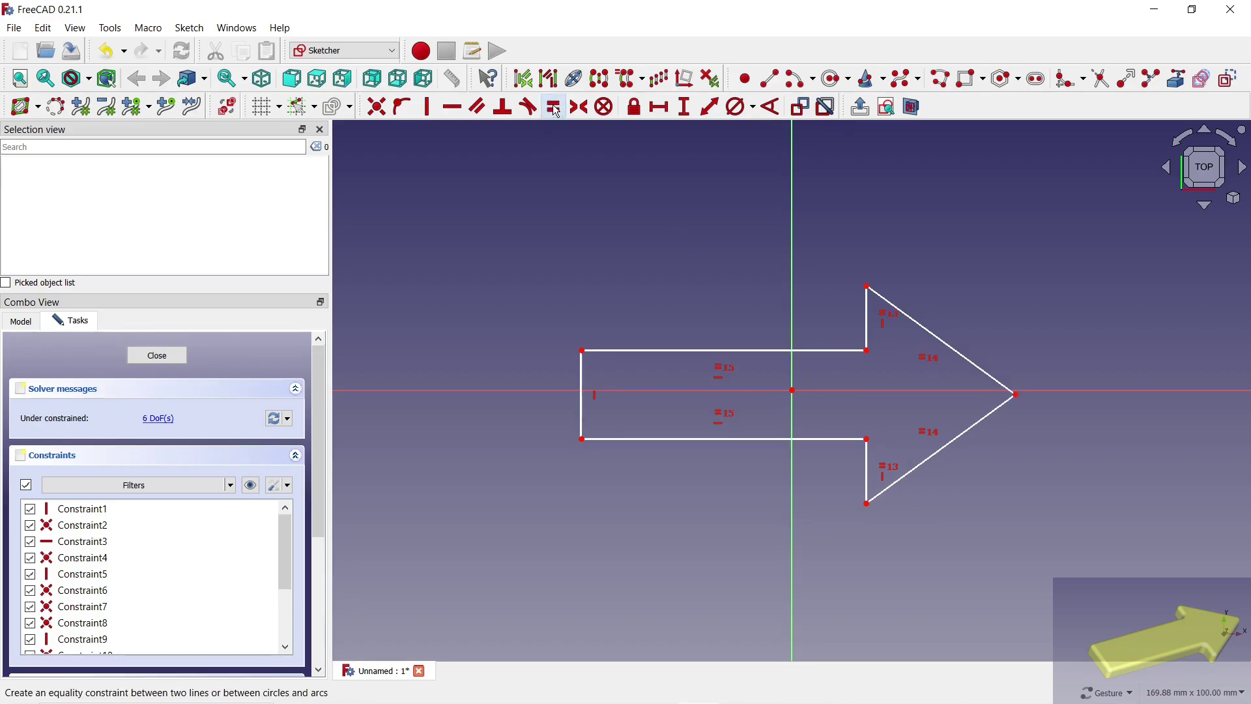
Step: Reshape the arrowhead and lock the arrow tip onto the horizontal axis
{"action": "left_click_drag", "start_coordinate": [585, 370], "coordinate": [552, 365]}
{"action": "left_click_drag", "start_coordinate": [867, 284], "coordinate": [869, 289]}
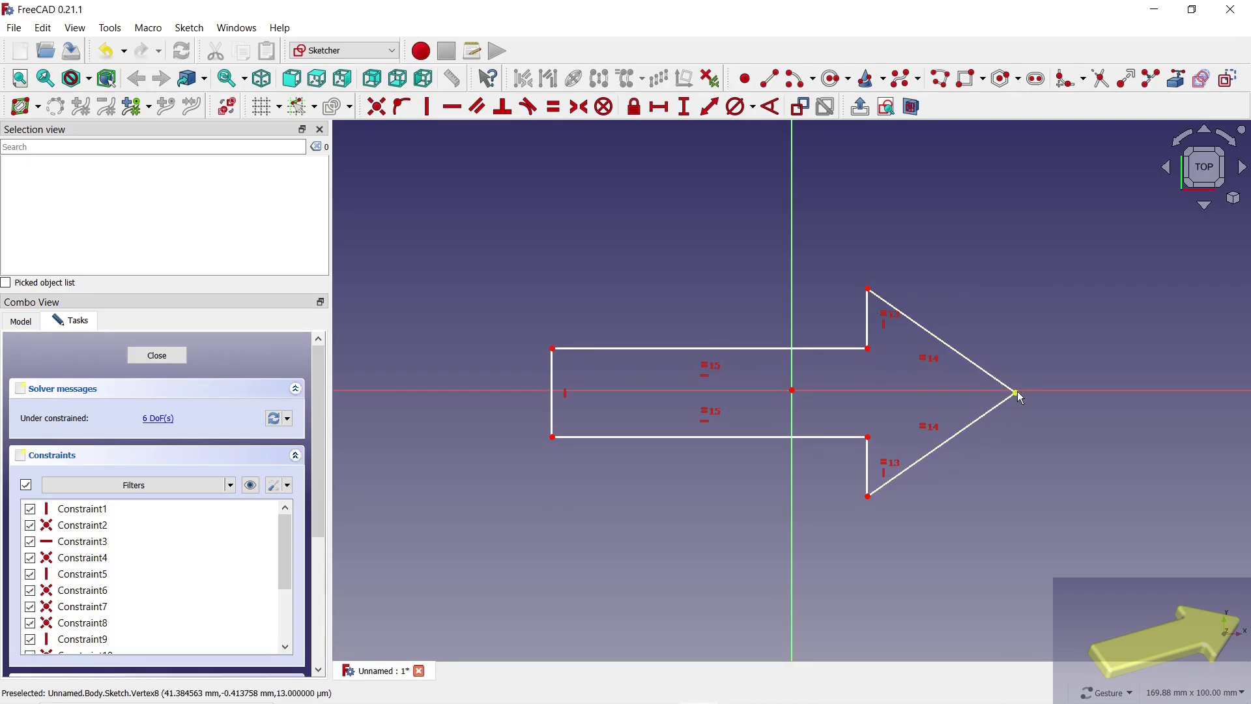
{"action": "left_click_drag", "start_coordinate": [1017, 393], "coordinate": [1043, 391]}
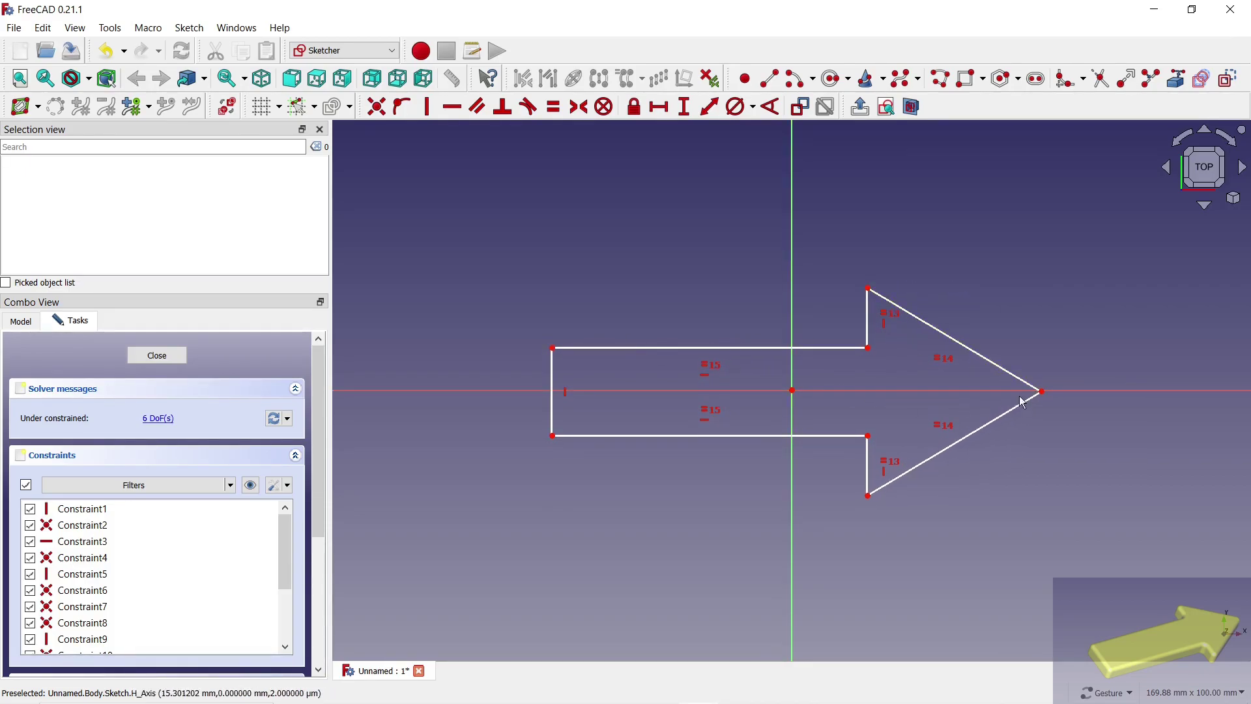
{"action": "left_click", "coordinate": [1043, 391]}
{"action": "left_click", "coordinate": [1071, 391]}
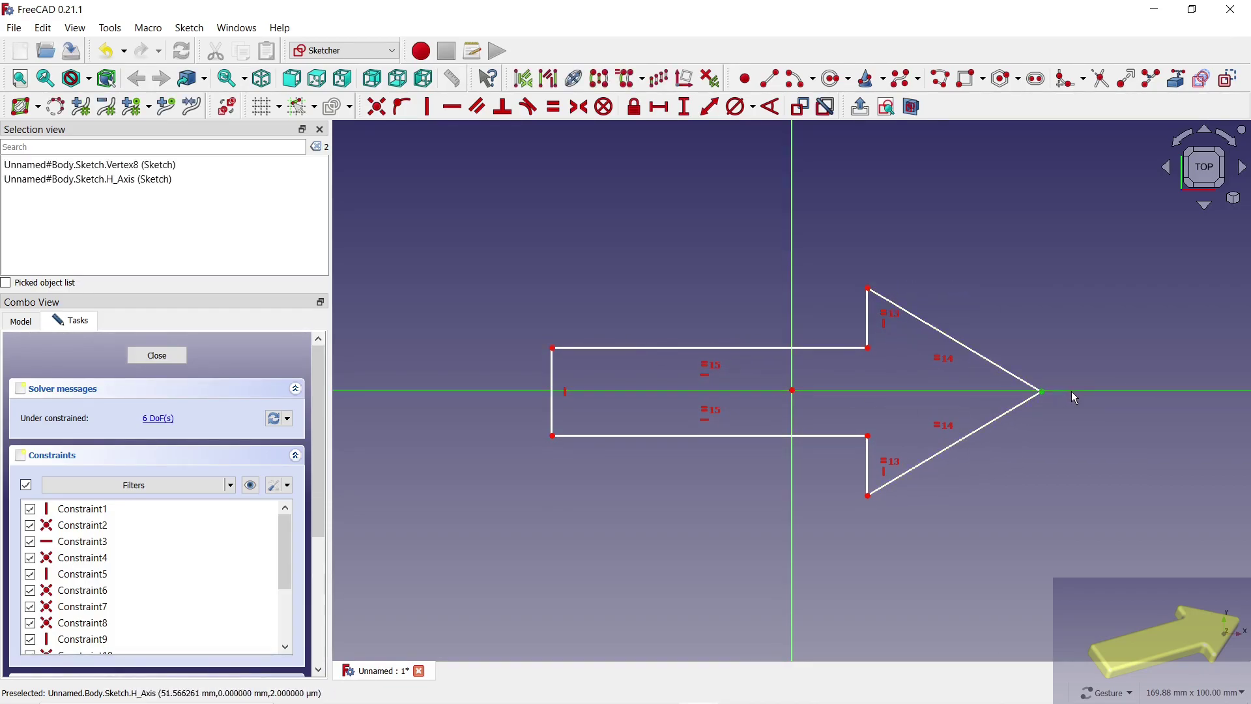
{"action": "left_click", "coordinate": [402, 106]}
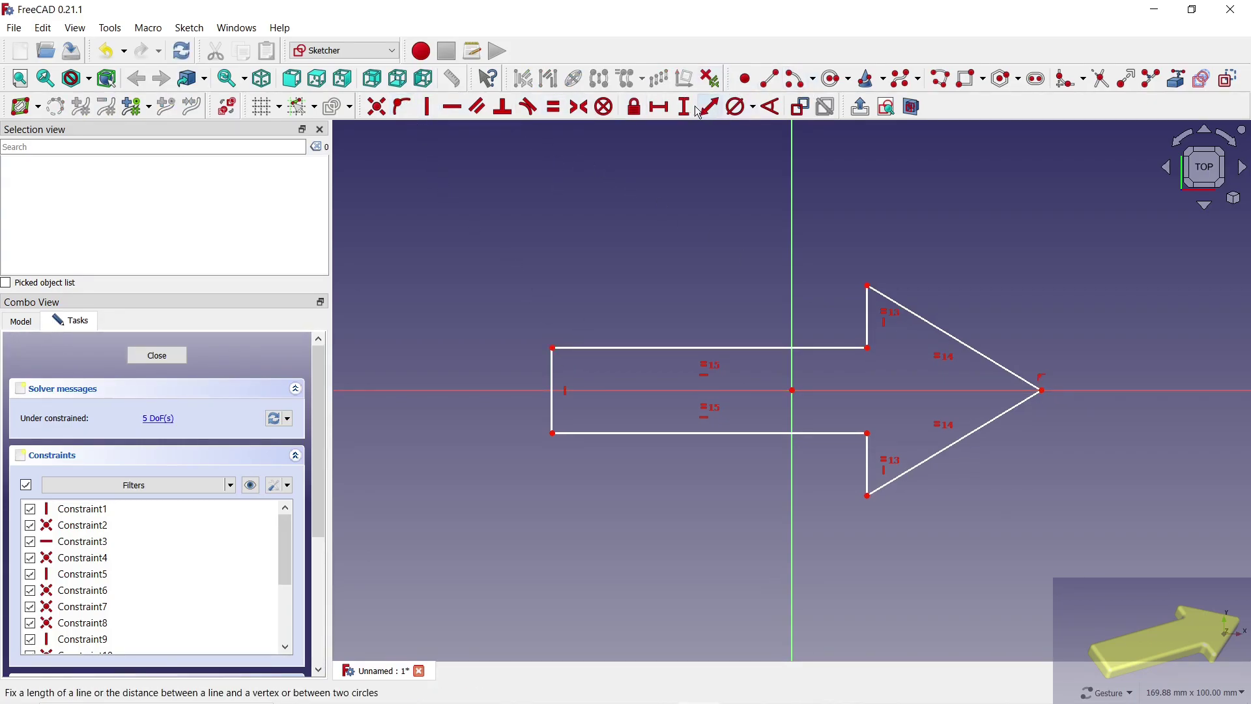
Step: Dimension the arrow's overall length at 90 mm, from shaft corner to tip
{"action": "left_click", "coordinate": [660, 108]}
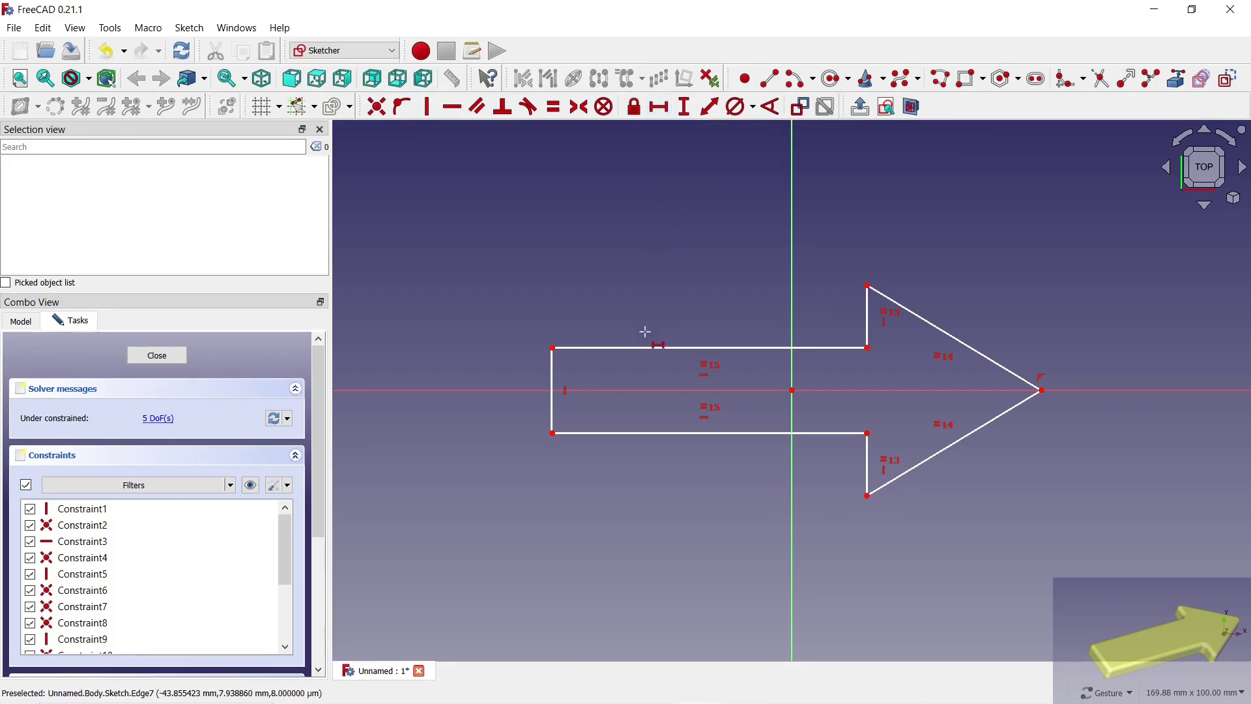
{"action": "left_click", "coordinate": [553, 433]}
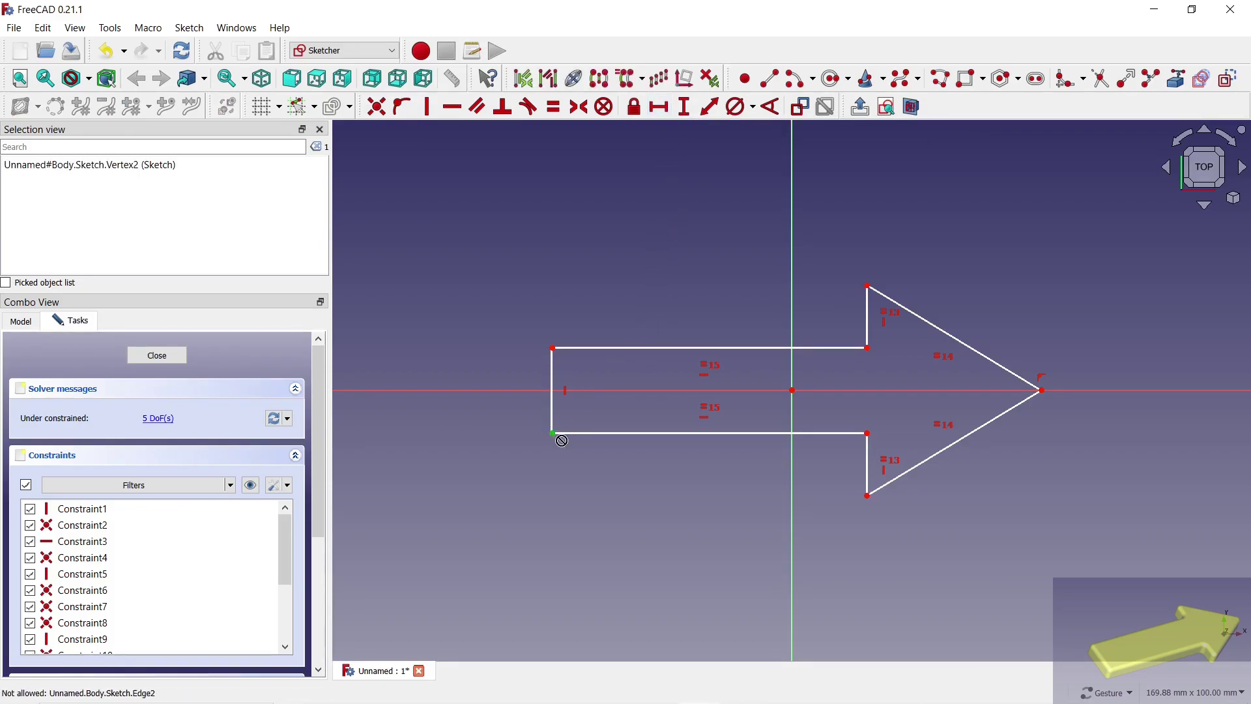
{"action": "left_click", "coordinate": [1042, 391]}
{"action": "type", "text": "90"}
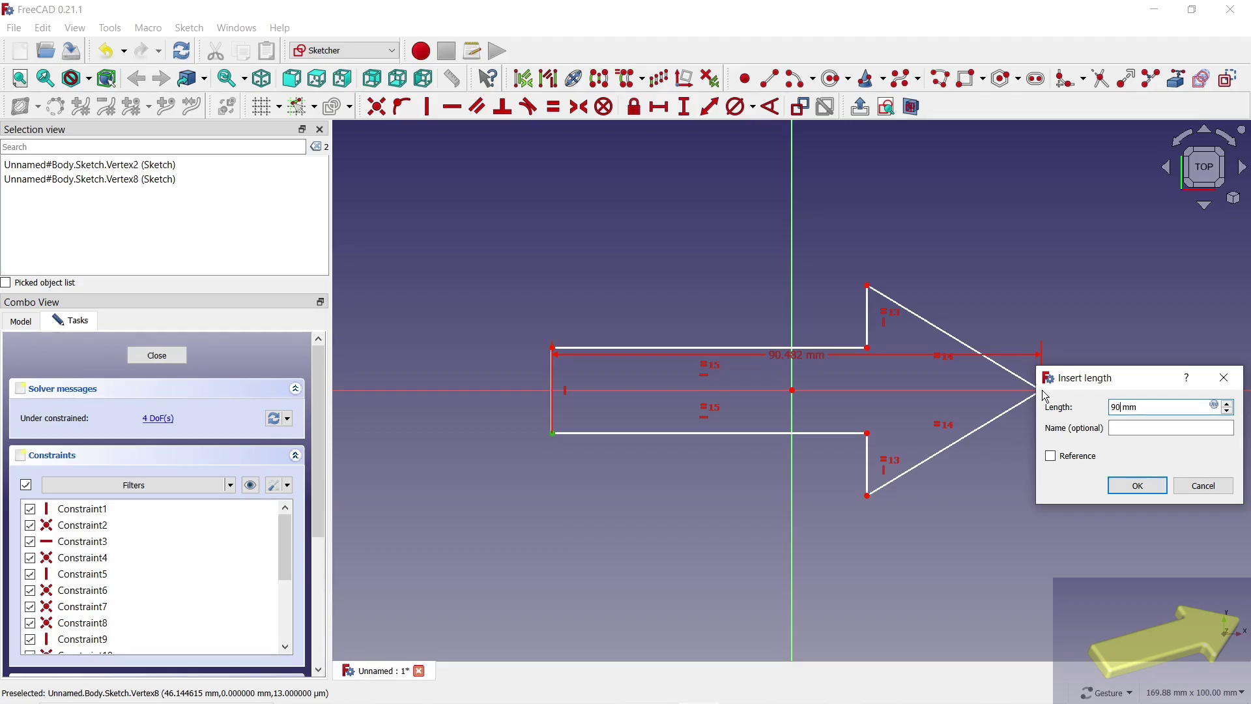
{"action": "key", "text": "Return"}
{"action": "left_click_drag", "start_coordinate": [811, 355], "coordinate": [813, 204]}
Step: Dimension the shaft at 60 mm long and 20 mm high
{"action": "left_click", "coordinate": [662, 109]}
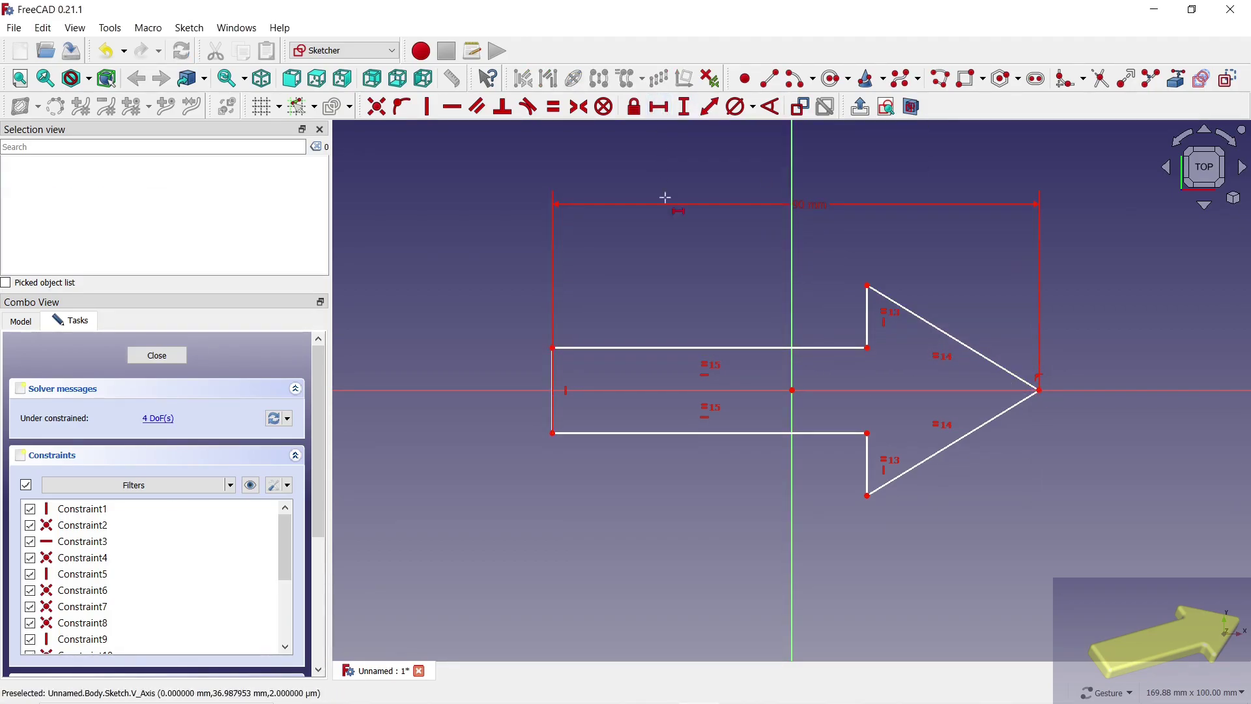
{"action": "left_click", "coordinate": [677, 350]}
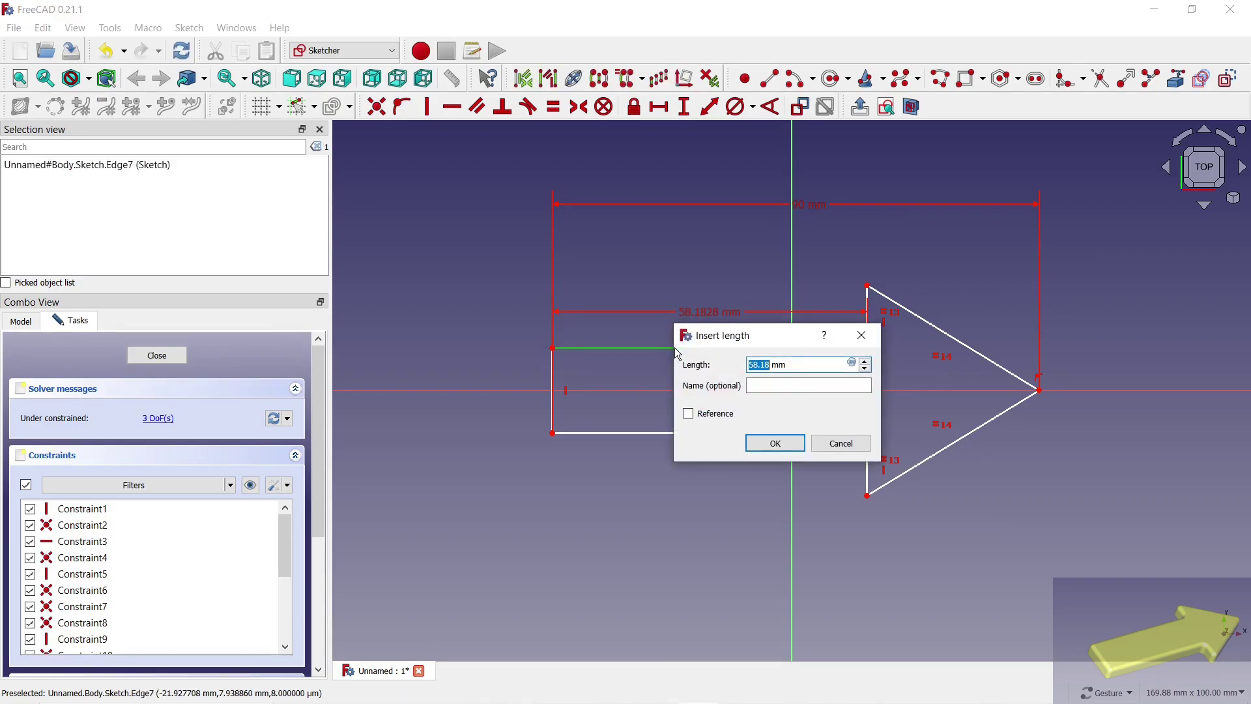
{"action": "key", "text": "Return"}
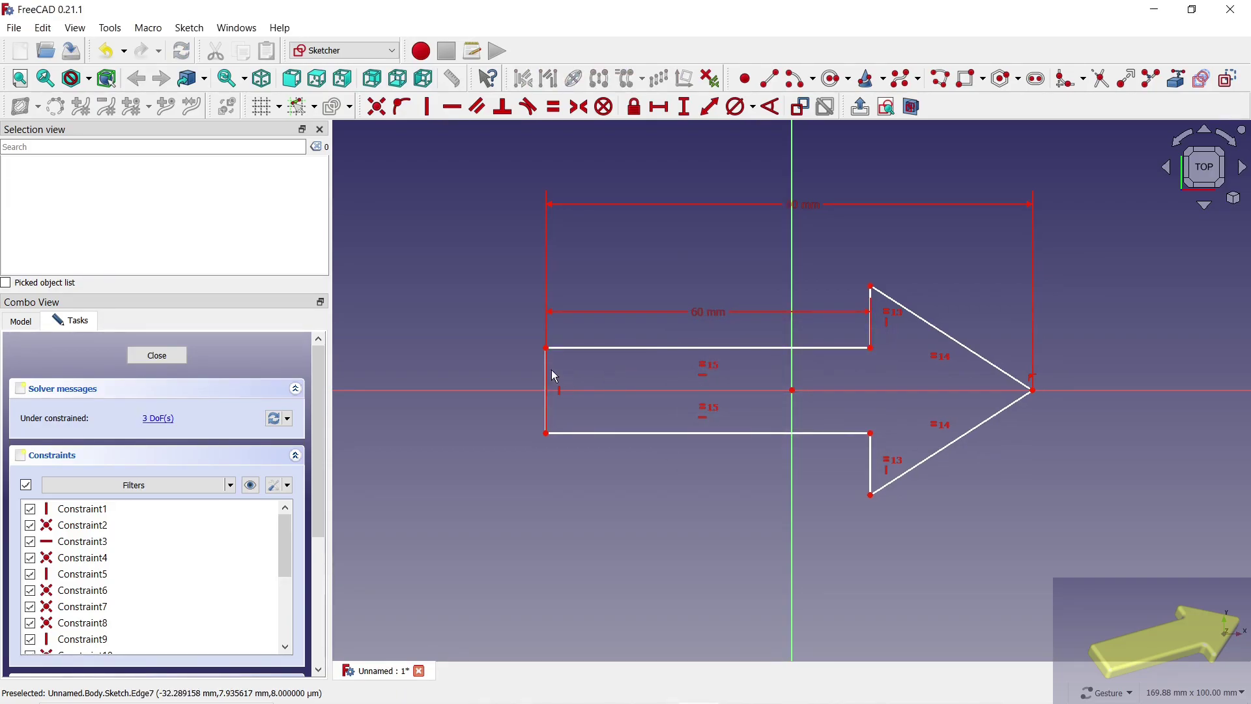
{"action": "left_click_drag", "start_coordinate": [546, 351], "coordinate": [554, 441]}
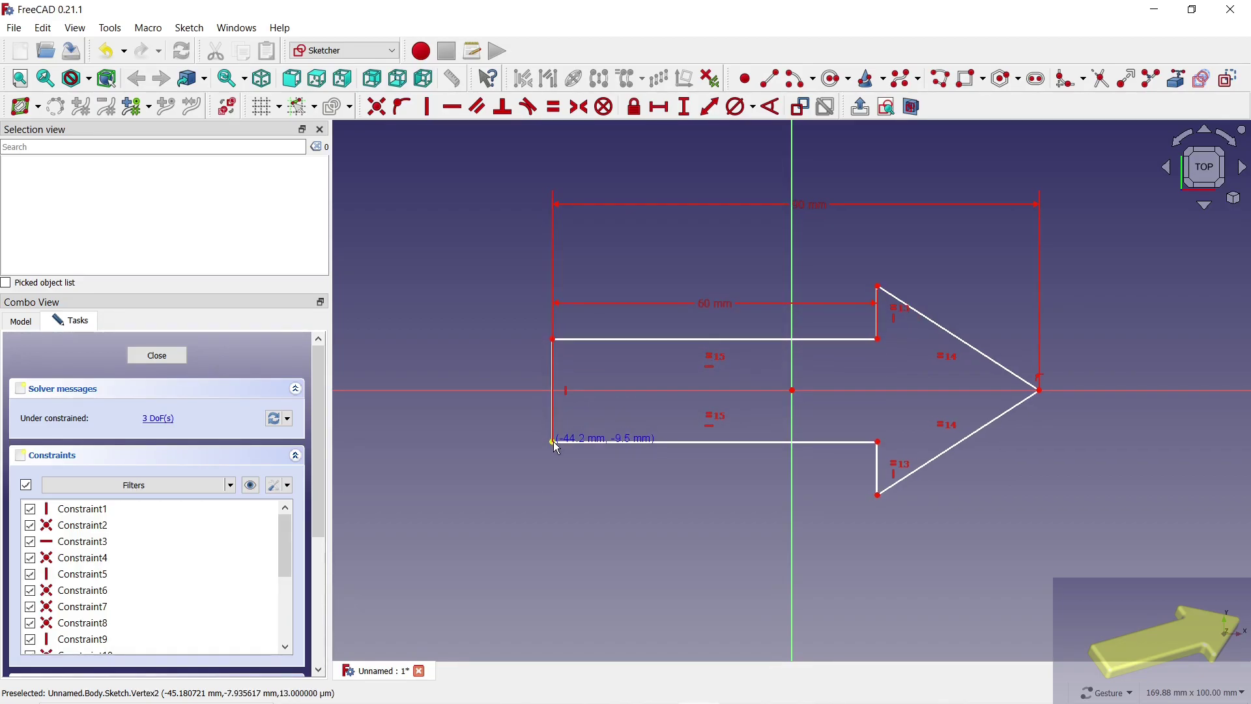
{"action": "key", "text": "i"}
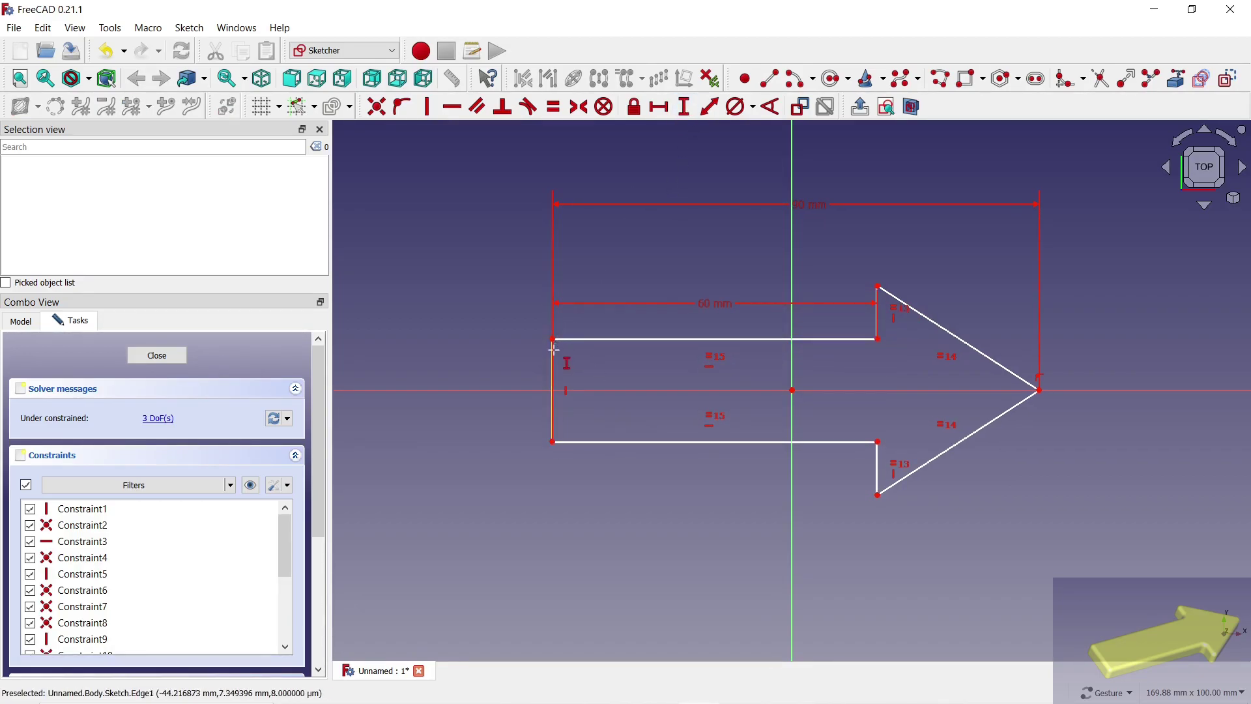
{"action": "left_click", "coordinate": [551, 354]}
{"action": "type", "text": "20"}
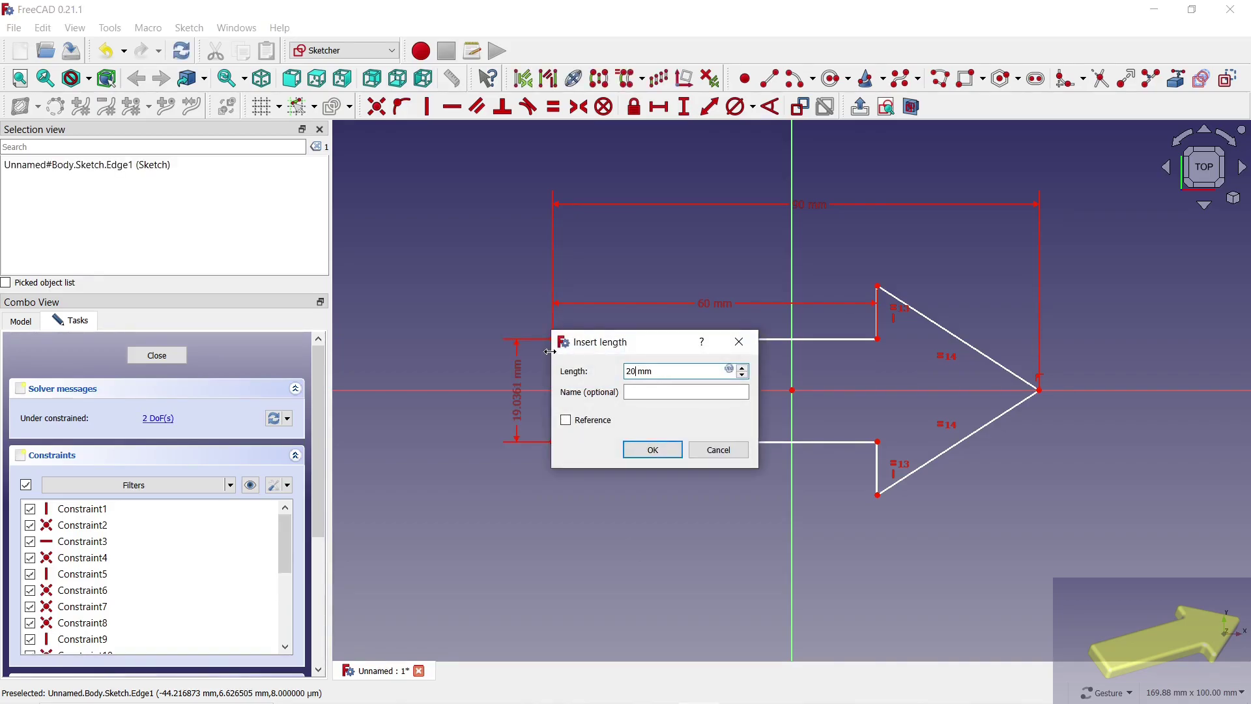
{"action": "key", "text": "Return"}
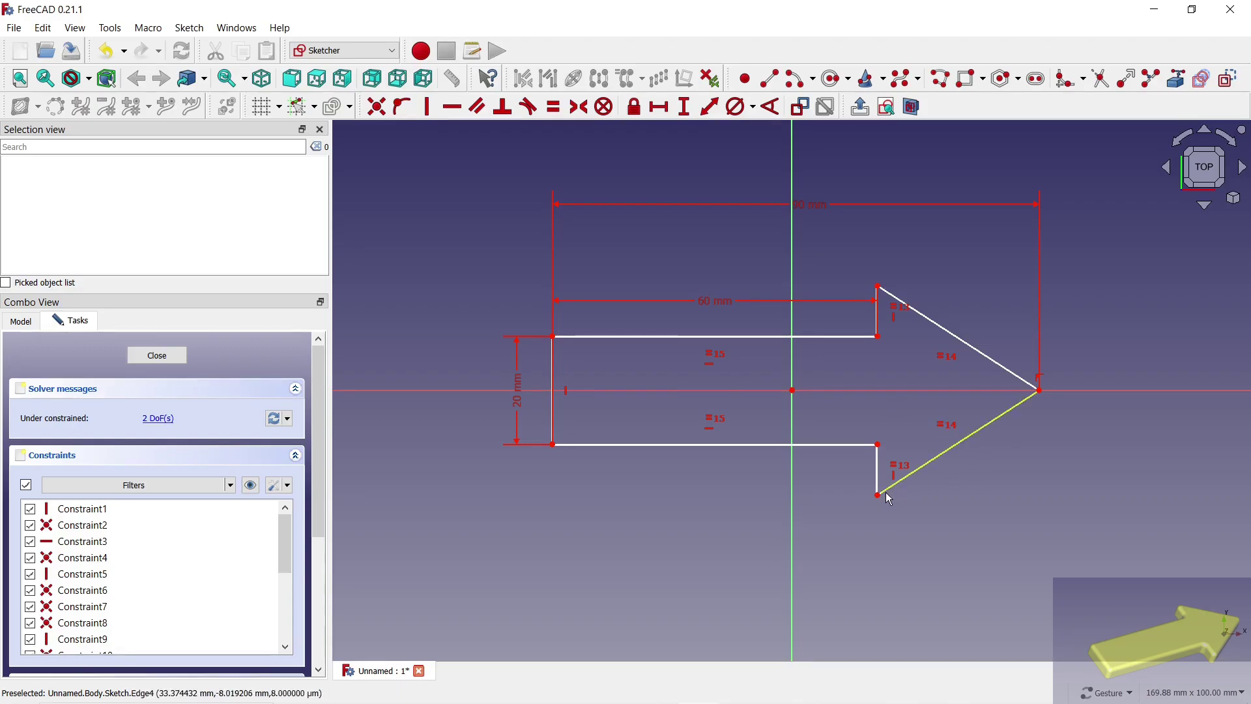
{"action": "left_click_drag", "start_coordinate": [890, 499], "coordinate": [900, 501]}
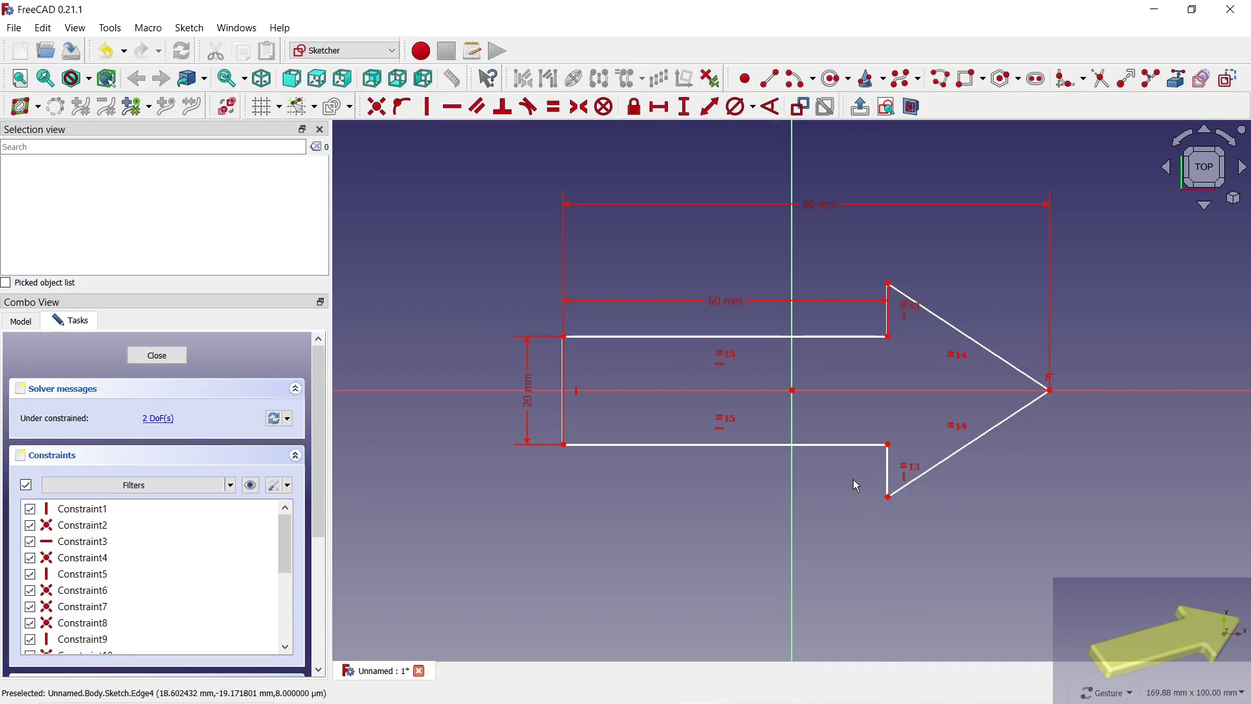
{"action": "left_click_drag", "start_coordinate": [725, 301], "coordinate": [716, 245]}
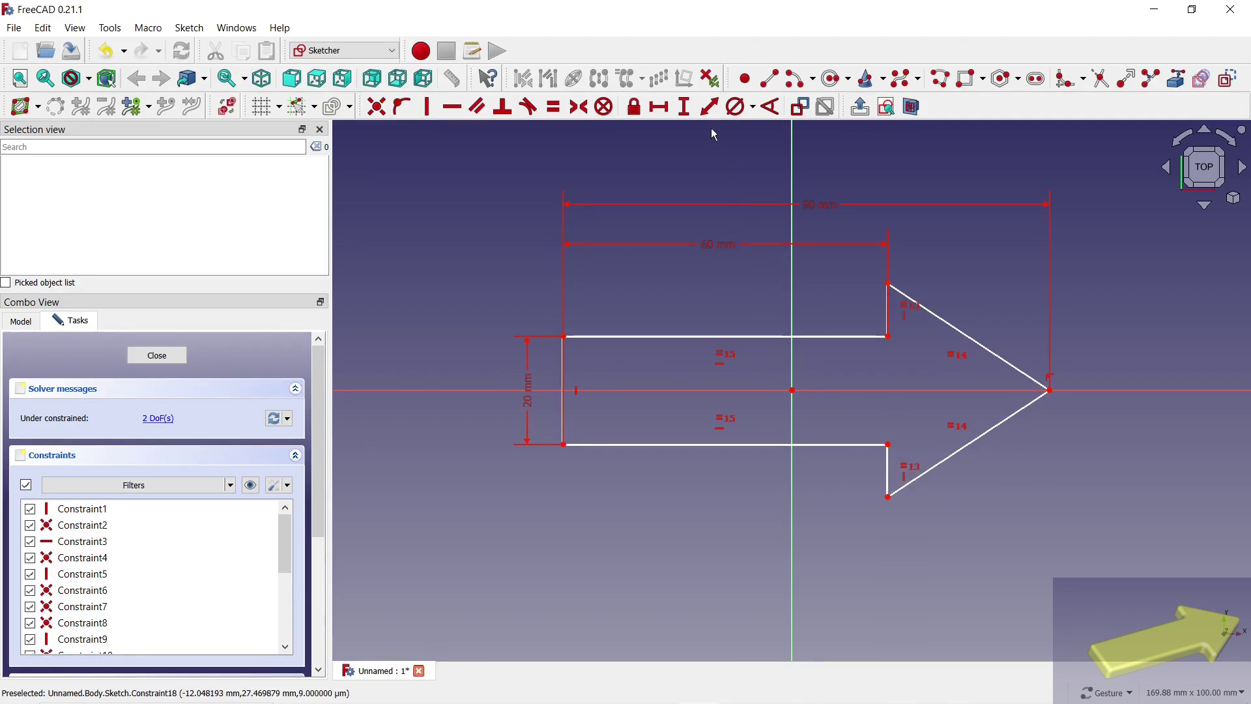
Step: Set the arrowhead's vertical height between its corners to 40 mm
{"action": "left_click", "coordinate": [684, 106]}
{"action": "left_click", "coordinate": [888, 284]}
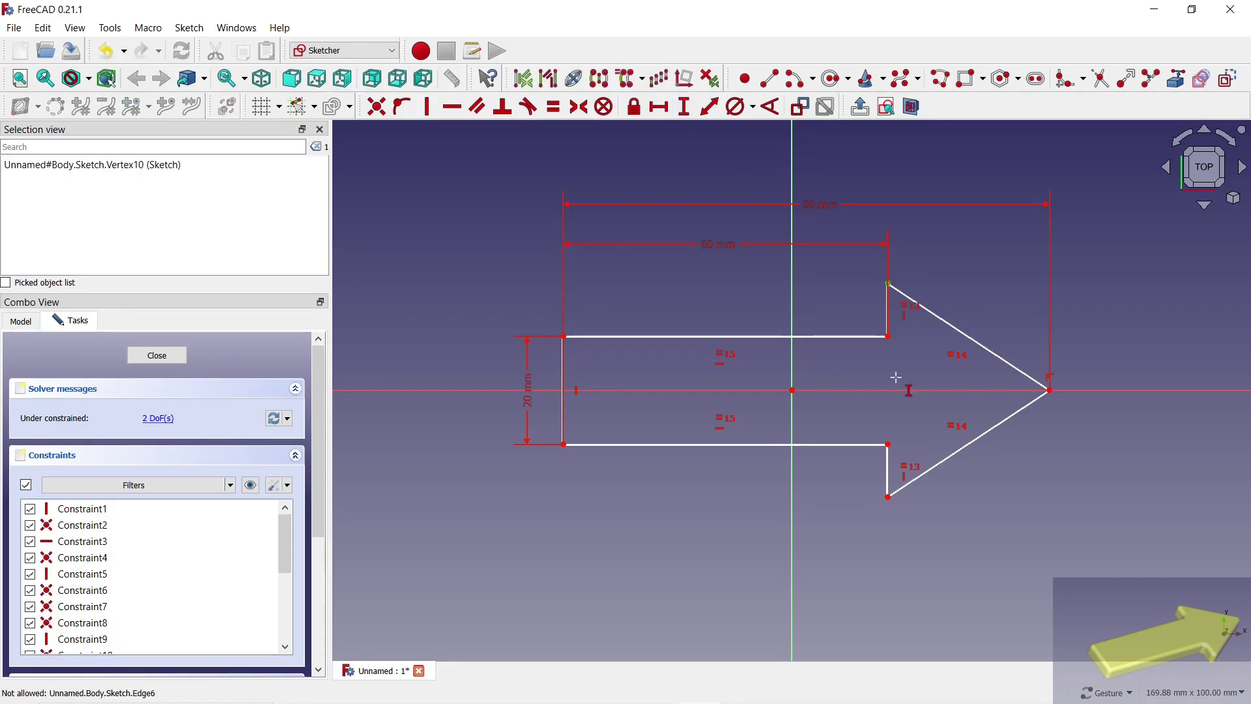
{"action": "left_click", "coordinate": [887, 497]}
{"action": "key", "text": "Return"}
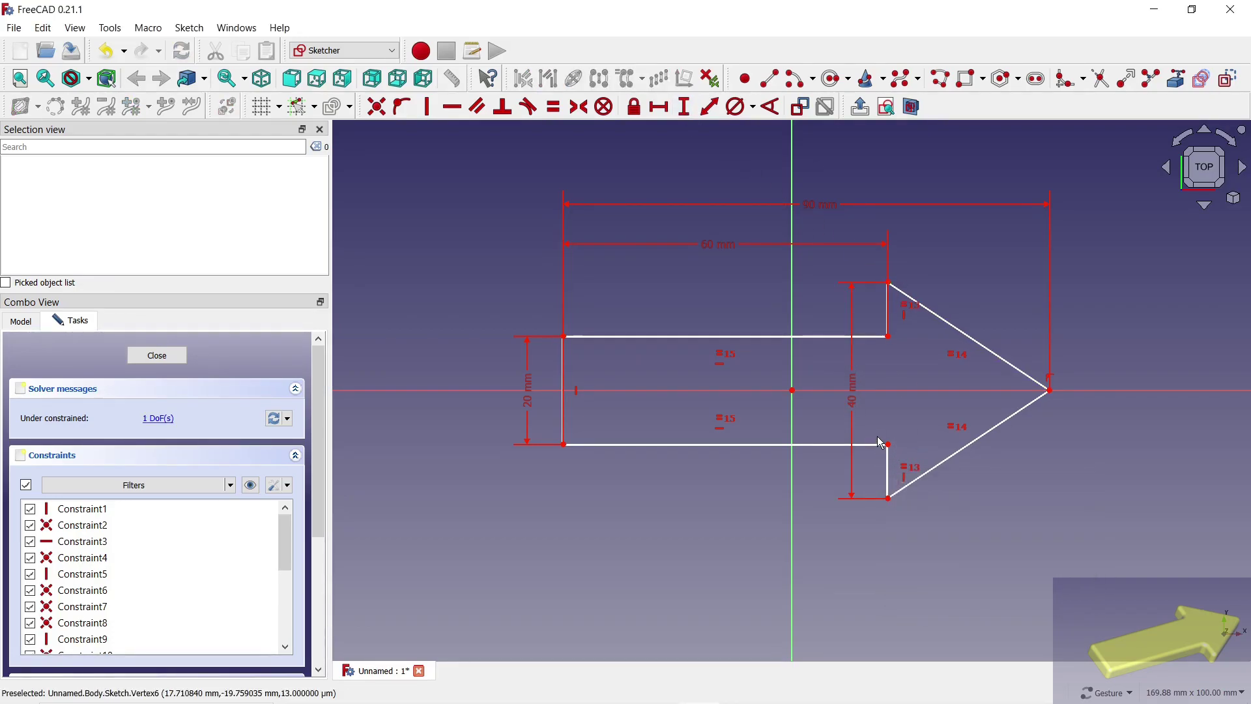
{"action": "left_click_drag", "start_coordinate": [854, 398], "coordinate": [462, 399]}
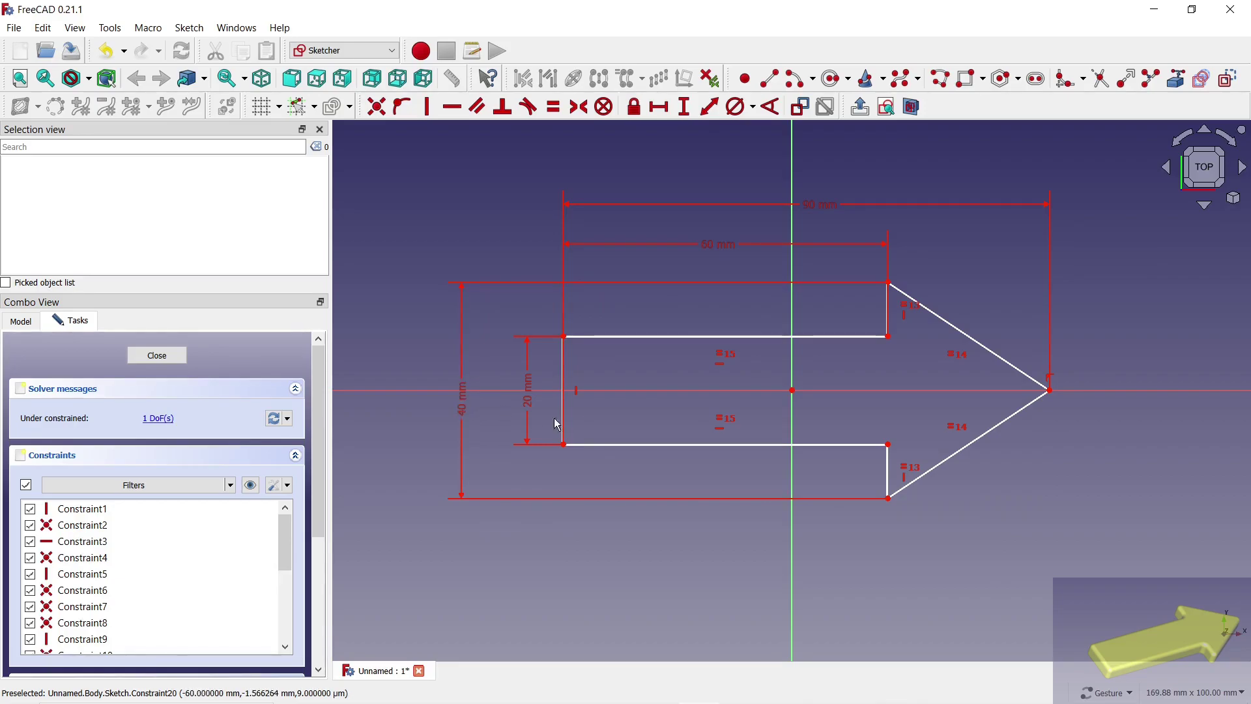
Step: Place the arrow's left edge on the vertical axis through the origin
{"action": "left_click_drag", "start_coordinate": [565, 445], "coordinate": [652, 431]}
{"action": "left_click", "coordinate": [641, 369]}
{"action": "left_click", "coordinate": [794, 390]}
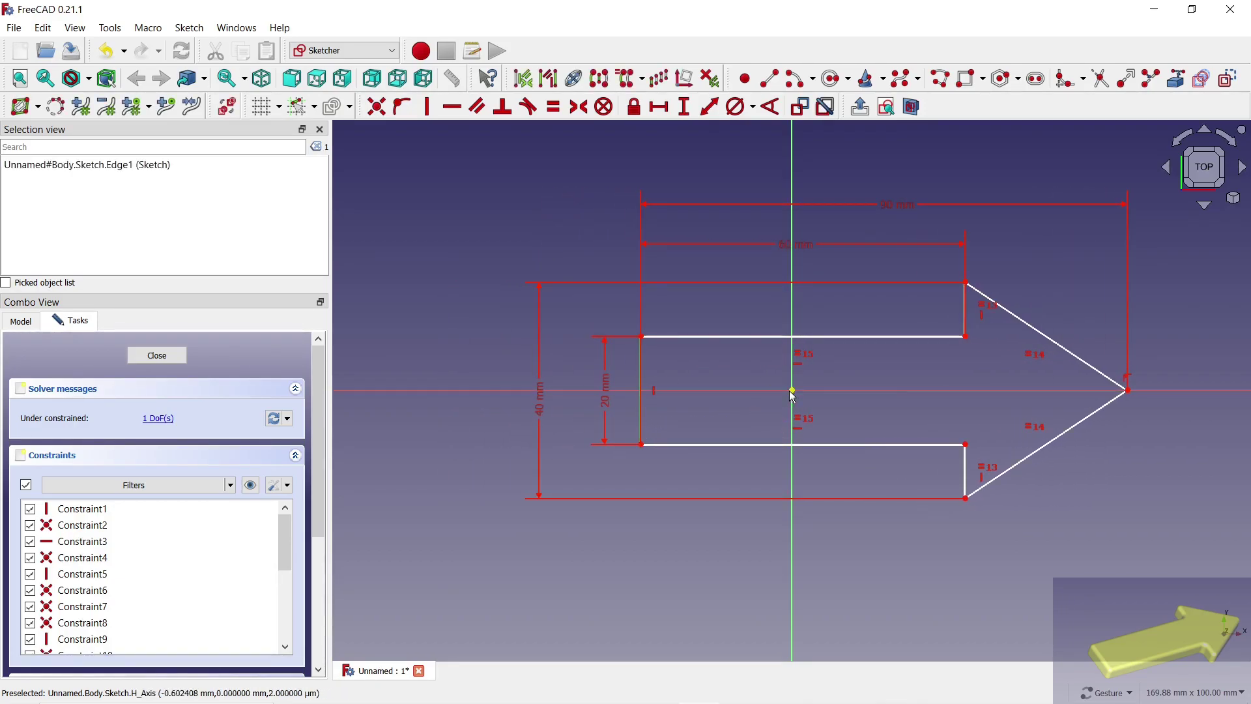
{"action": "left_click", "coordinate": [402, 106]}
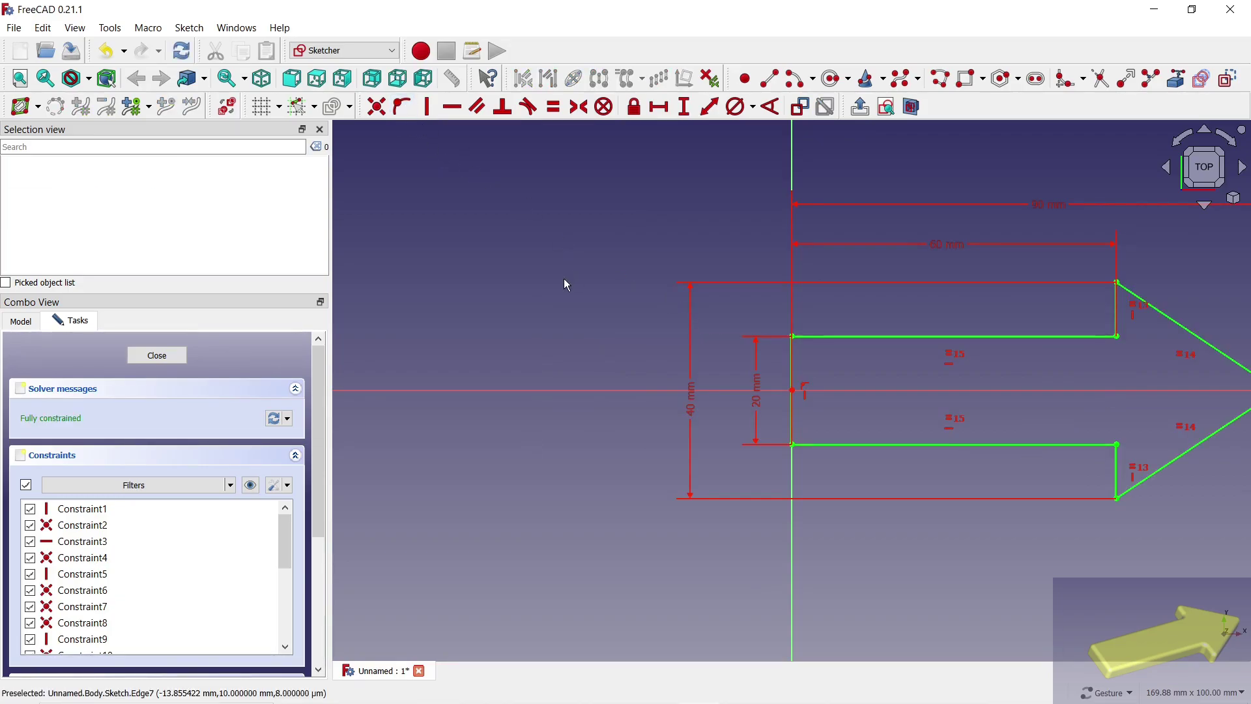
Step: Close the arrow sketch and pad it to an 8 mm thick solid
{"action": "left_click", "coordinate": [157, 355]}
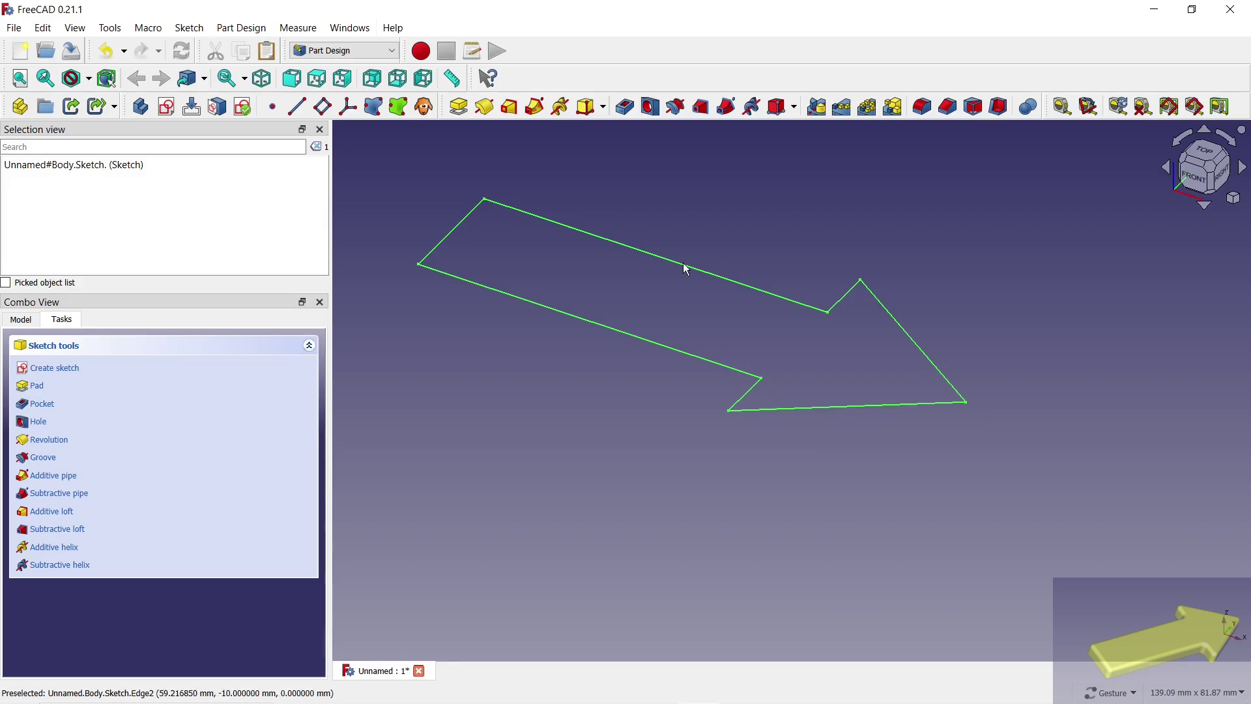
{"action": "left_click", "coordinate": [458, 108]}
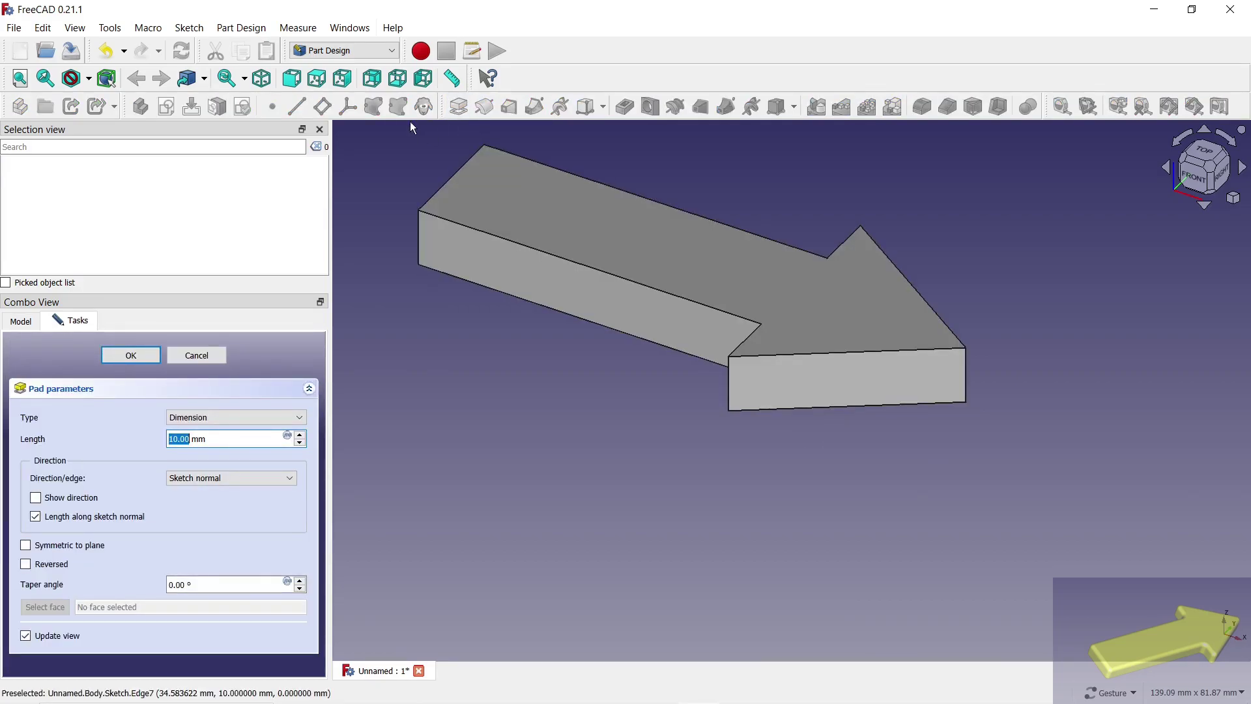
{"action": "left_click", "coordinate": [299, 443]}
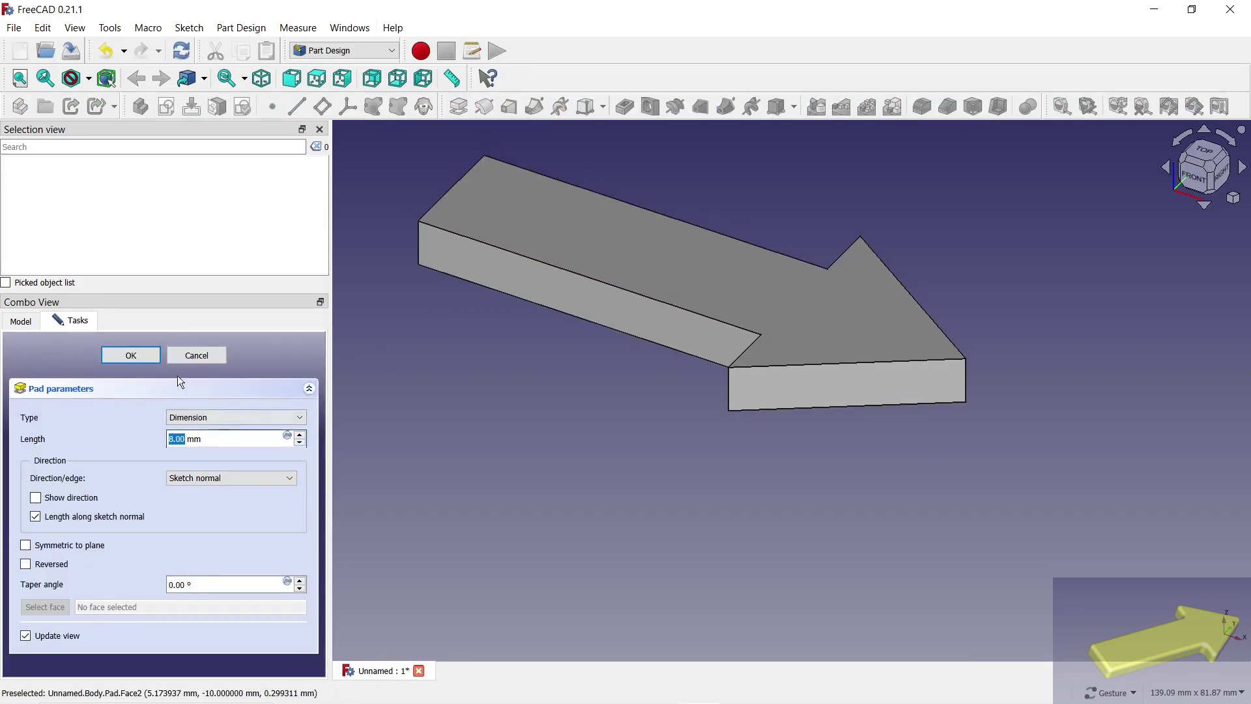
{"action": "left_click", "coordinate": [134, 356]}
{"action": "left_click_drag", "start_coordinate": [456, 456], "coordinate": [502, 410]}
{"action": "left_click", "coordinate": [688, 309]}
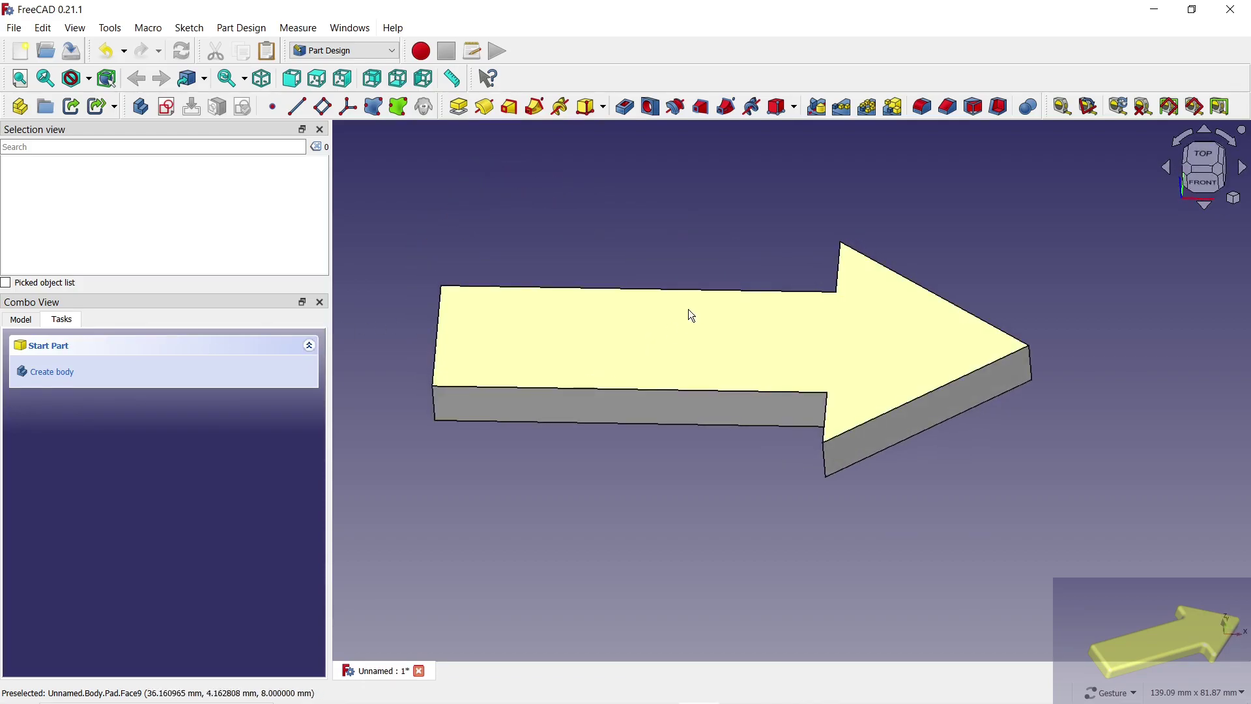
Step: Fillet all edges of the arrow solid with a 2 mm radius
{"action": "left_click", "coordinate": [921, 106]}
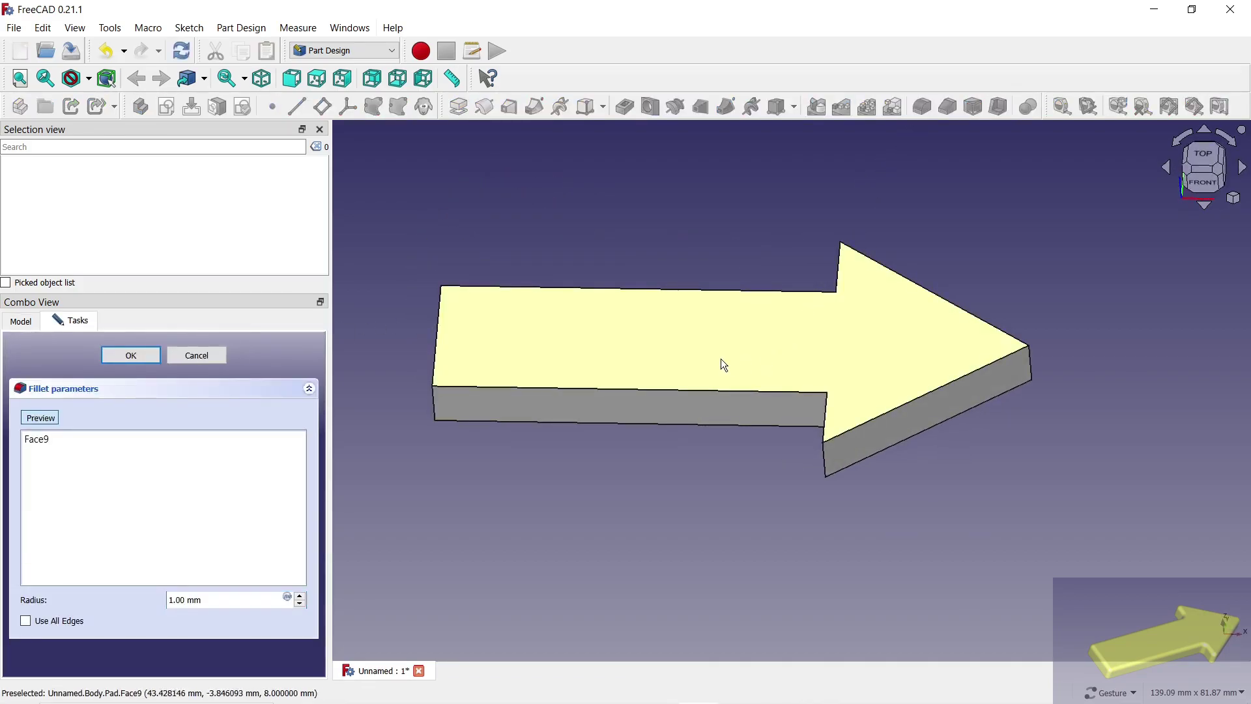
{"action": "left_click", "coordinate": [25, 621]}
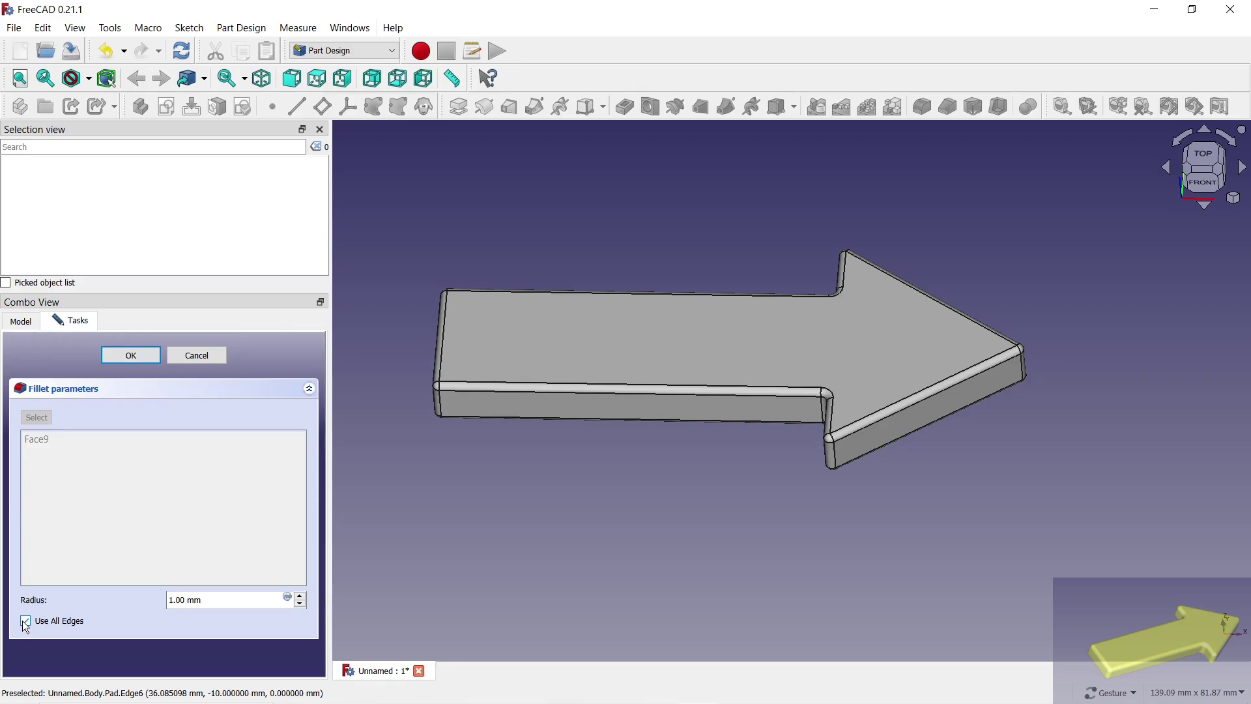
{"action": "left_click", "coordinate": [300, 596]}
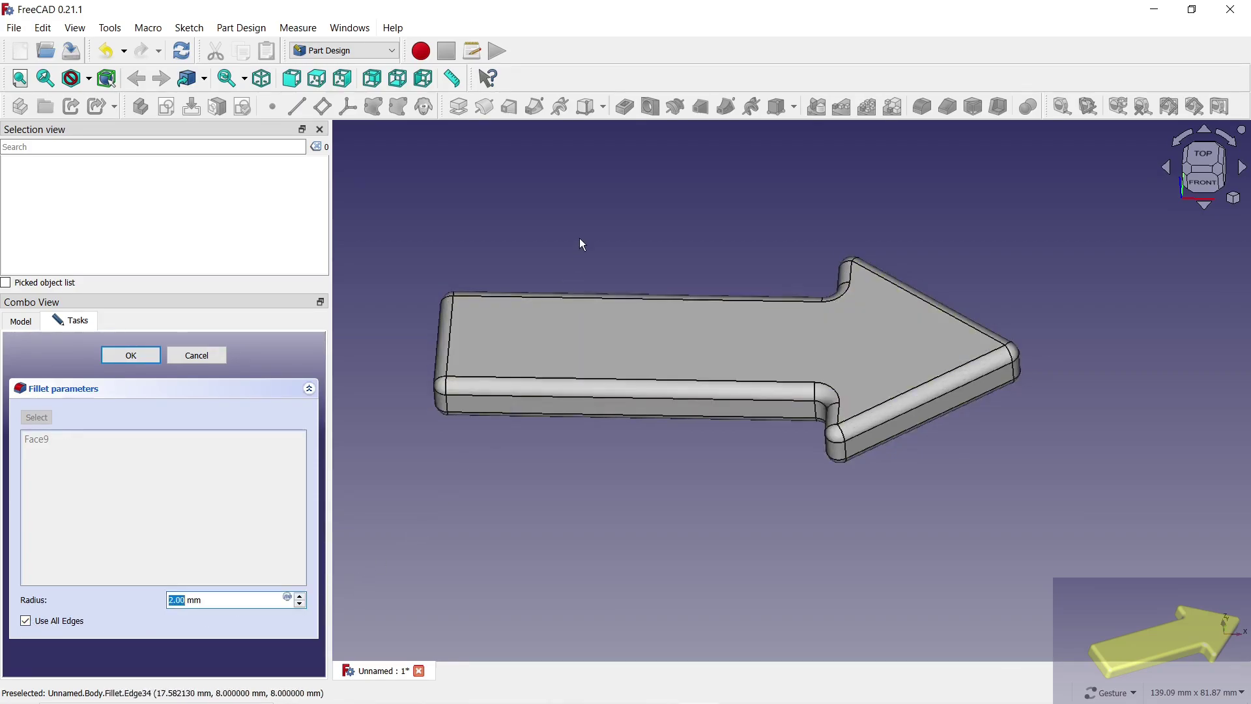
{"action": "mouse_move", "coordinate": [580, 237]}
{"action": "left_mouse_down"}
{"action": "mouse_move", "coordinate": [610, 293]}
{"action": "mouse_move", "coordinate": [501, 272]}
{"action": "mouse_move", "coordinate": [606, 256]}
{"action": "mouse_move", "coordinate": [765, 271]}
{"action": "mouse_move", "coordinate": [592, 260]}
{"action": "left_mouse_up"}
{"action": "left_click", "coordinate": [146, 354]}
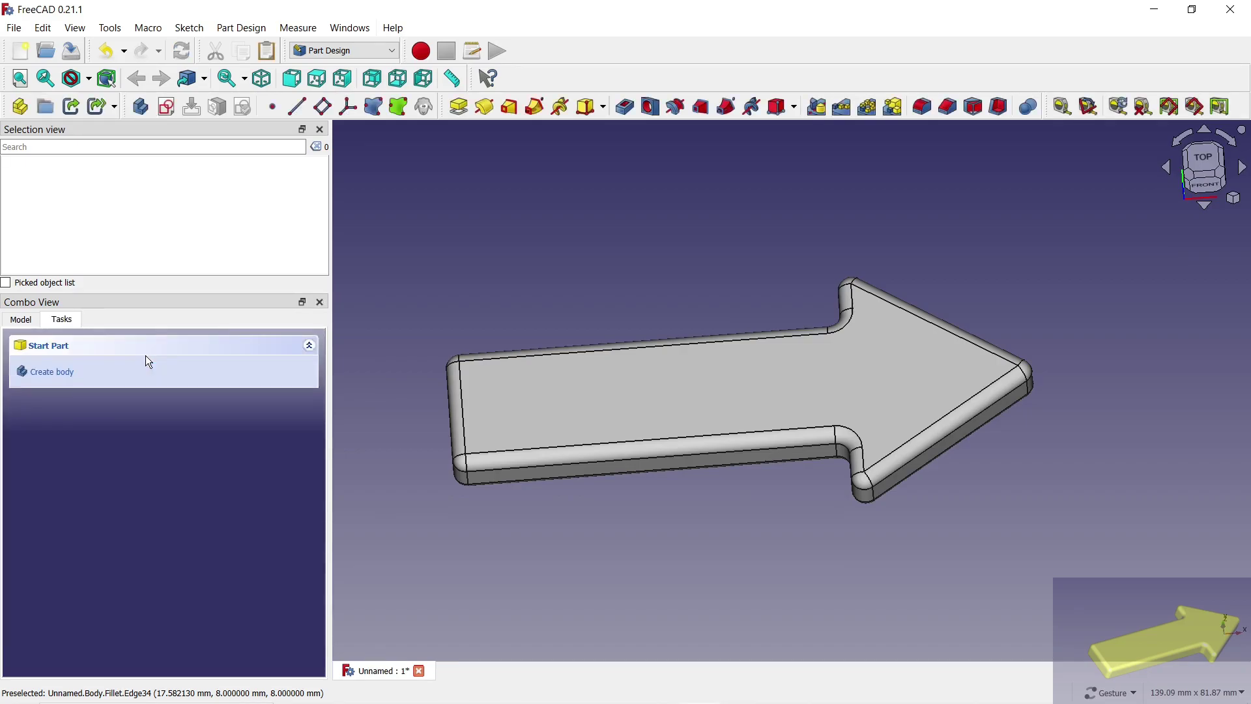
Step: Set the body's appearance to Shaded display with the Chrome material
{"action": "right_click", "coordinate": [69, 356]}
{"action": "left_click", "coordinate": [126, 404]}
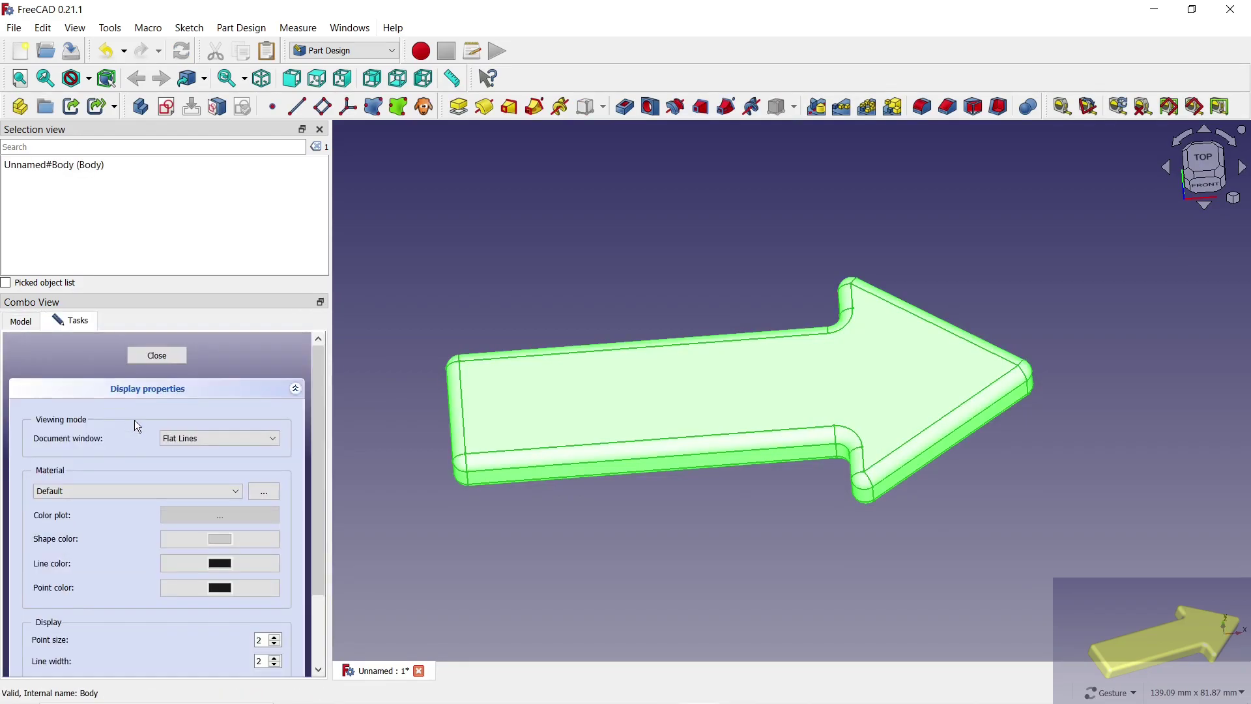
{"action": "left_click", "coordinate": [205, 438]}
{"action": "left_click", "coordinate": [199, 462]}
{"action": "left_click", "coordinate": [154, 493]}
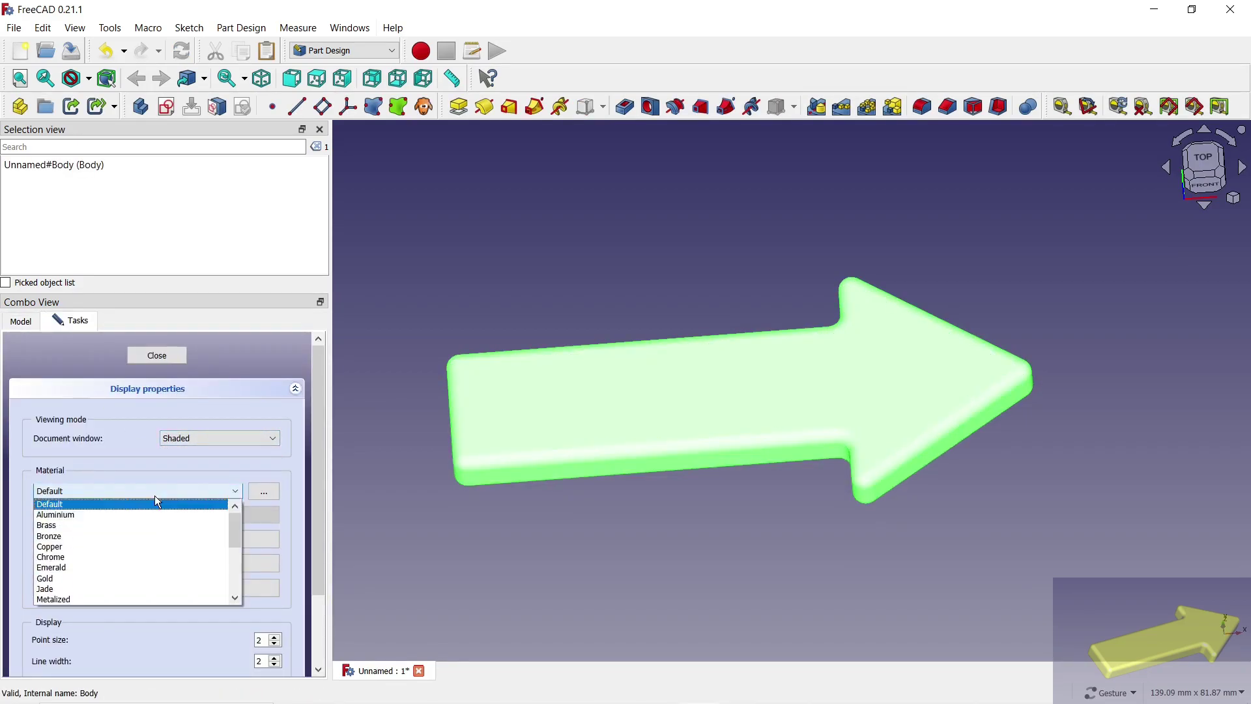
{"action": "left_click", "coordinate": [91, 556]}
Step: Colour the arrow yellow, close the appearance settings, and rotate the view to inspect it
{"action": "left_click", "coordinate": [240, 547]}
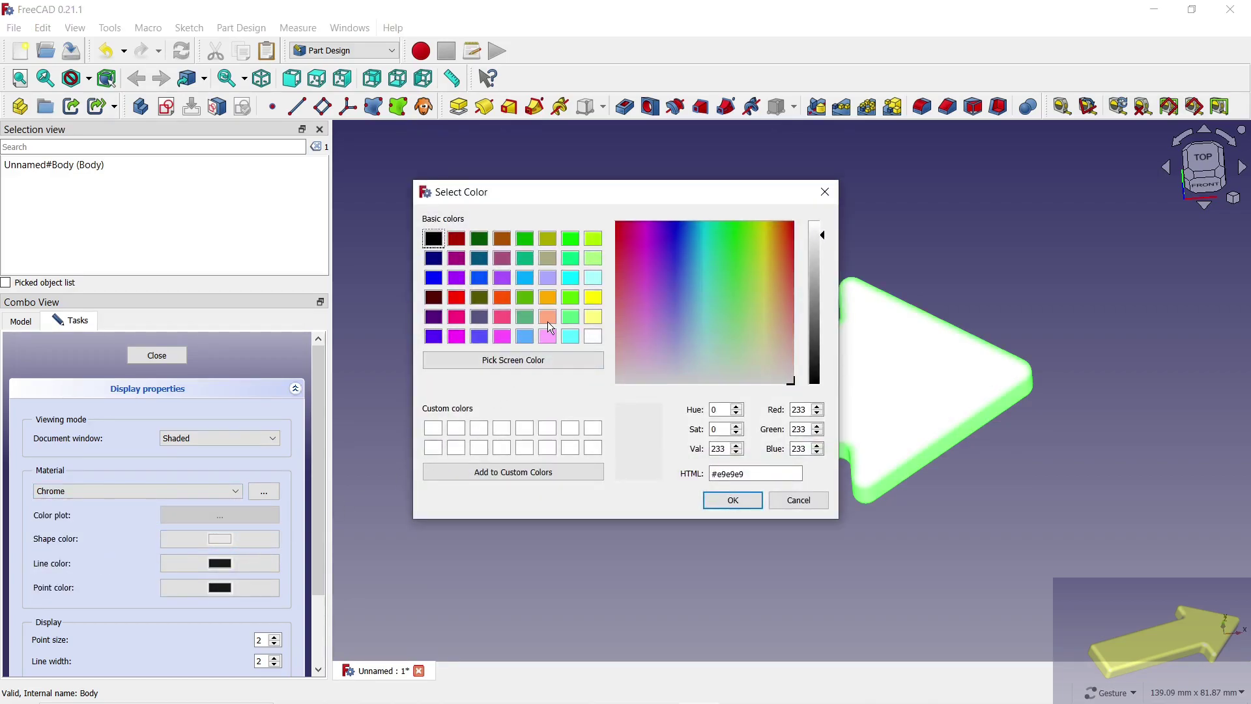
{"action": "left_click", "coordinate": [593, 297]}
{"action": "left_click", "coordinate": [733, 500]}
{"action": "left_click", "coordinate": [157, 355]}
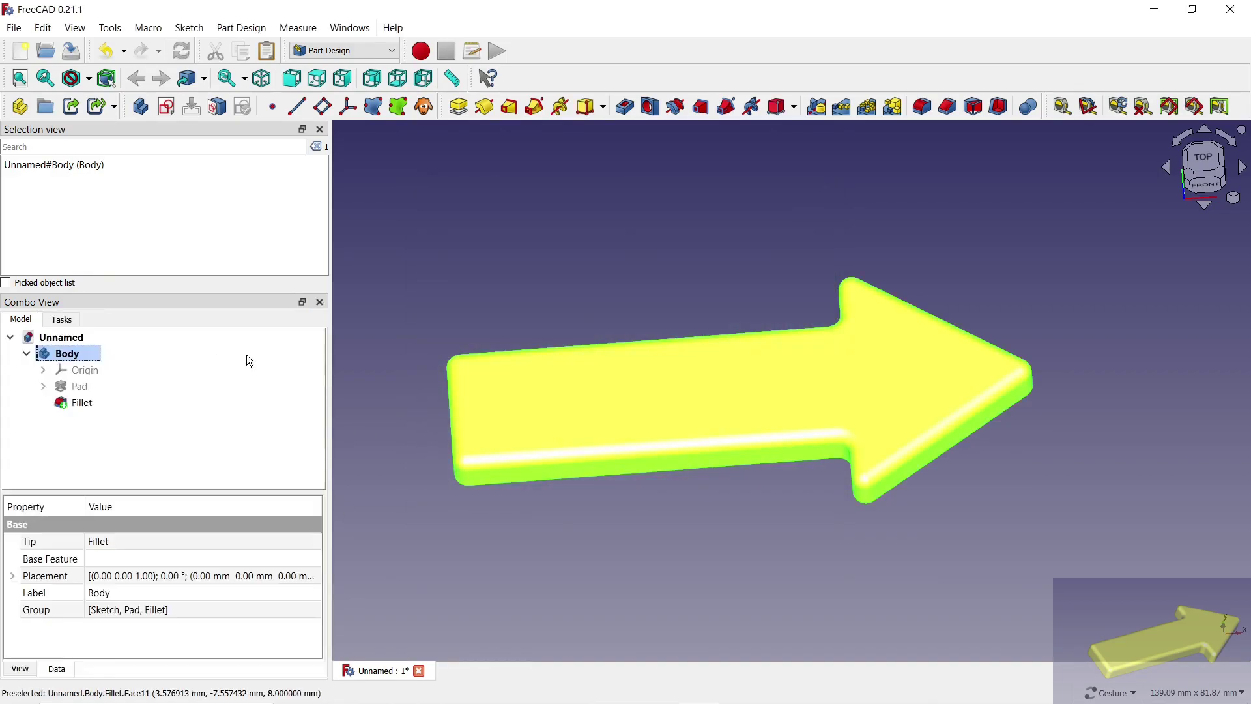
{"action": "left_click", "coordinate": [534, 238]}
{"action": "mouse_move", "coordinate": [535, 237]}
{"action": "left_mouse_down"}
{"action": "mouse_move", "coordinate": [619, 285]}
{"action": "mouse_move", "coordinate": [707, 274]}
{"action": "left_mouse_up"}
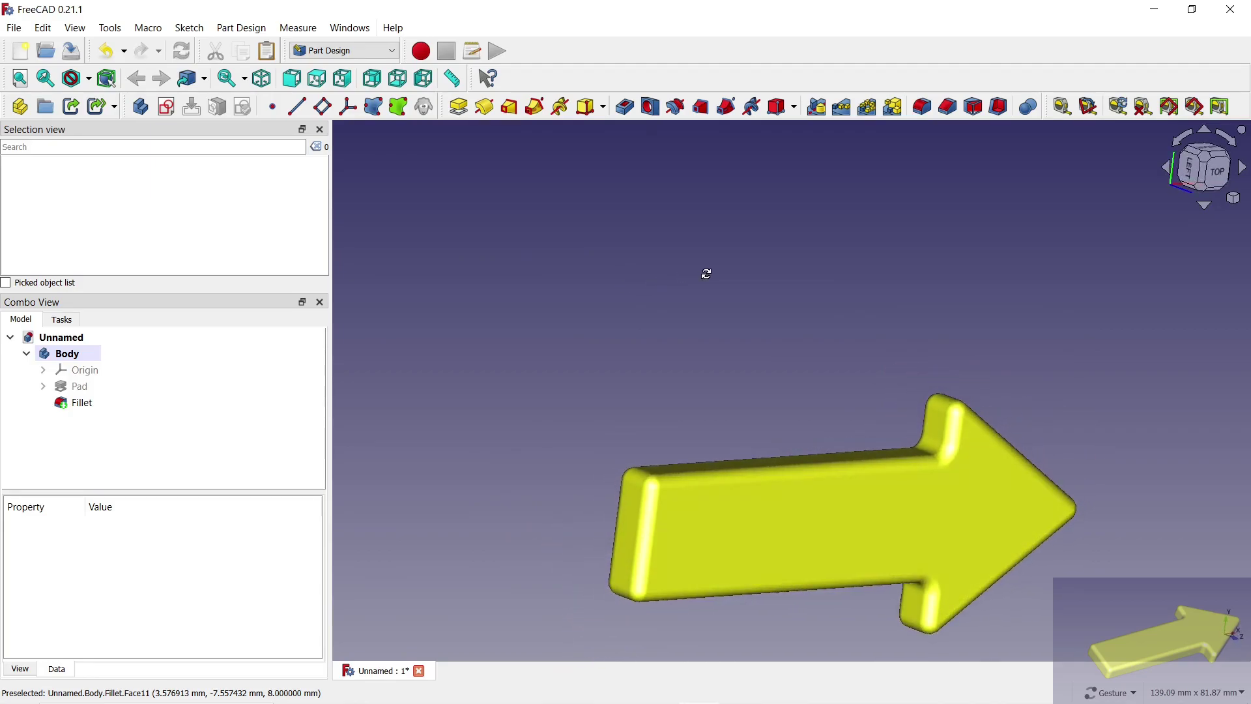
{"action": "scroll", "coordinate": [769, 306], "scroll_direction": "down", "scroll_amount": 2}
{"action": "mouse_move", "coordinate": [769, 306]}
{"action": "left_mouse_down"}
{"action": "mouse_move", "coordinate": [893, 366]}
{"action": "mouse_move", "coordinate": [612, 481]}
{"action": "mouse_move", "coordinate": [526, 477]}
{"action": "mouse_move", "coordinate": [804, 361]}
{"action": "mouse_move", "coordinate": [1011, 296]}
{"action": "mouse_move", "coordinate": [1075, 296]}
{"action": "mouse_move", "coordinate": [880, 349]}
{"action": "mouse_move", "coordinate": [984, 351]}
{"action": "mouse_move", "coordinate": [597, 306]}
{"action": "mouse_move", "coordinate": [928, 388]}
{"action": "mouse_move", "coordinate": [941, 358]}
{"action": "left_mouse_up"}
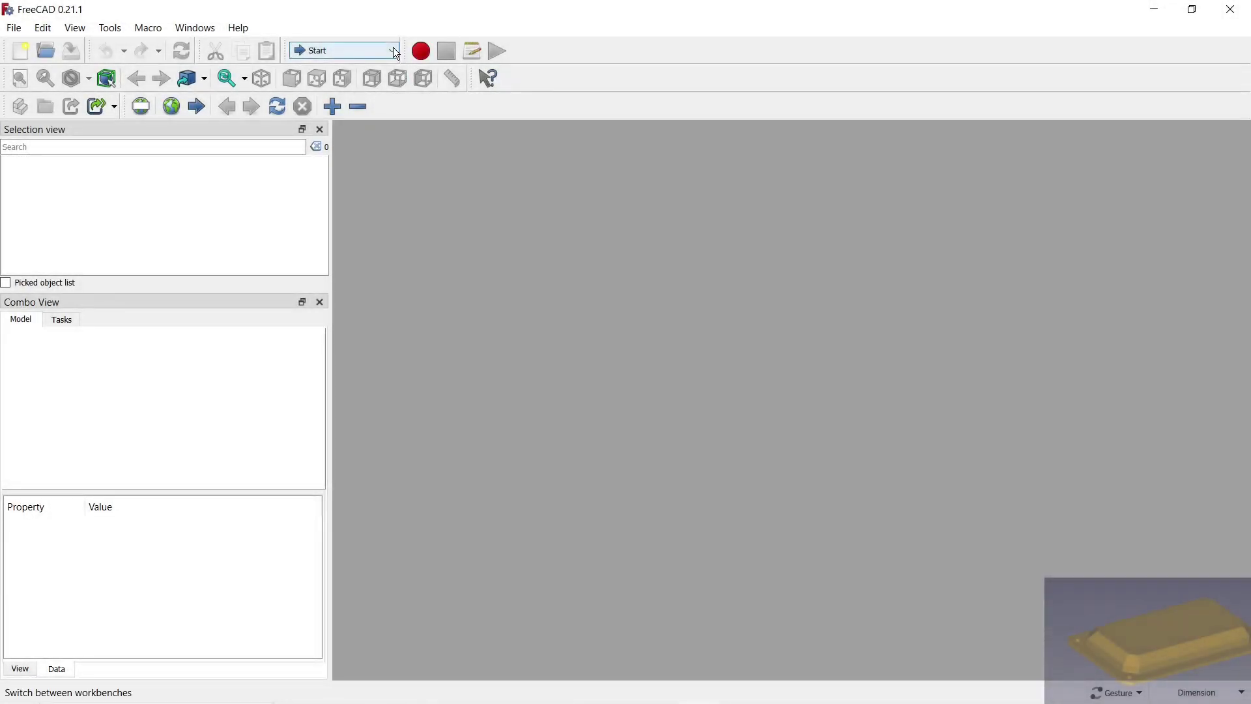
Step: Create a new Part Design document with a body and an XY-plane sketch
{"action": "left_click", "coordinate": [368, 50]}
{"action": "left_click", "coordinate": [346, 143]}
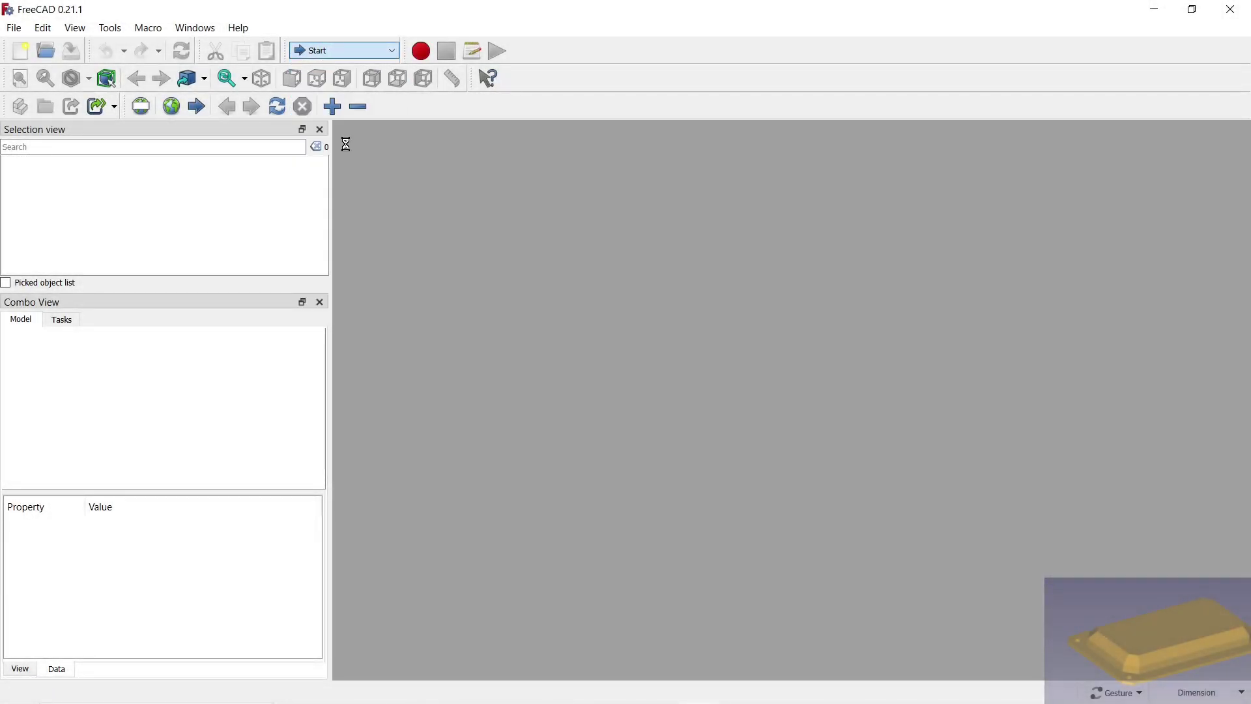
{"action": "left_click", "coordinate": [25, 55]}
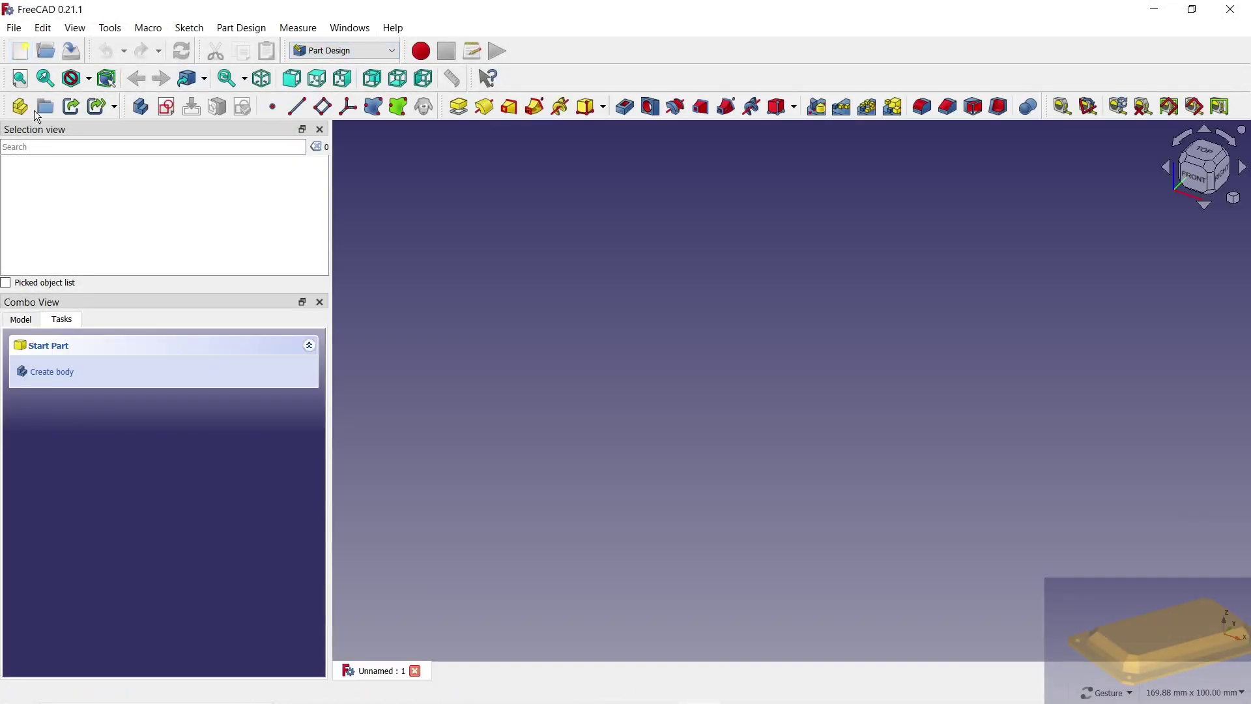
{"action": "left_click", "coordinate": [56, 376]}
{"action": "left_click", "coordinate": [59, 419]}
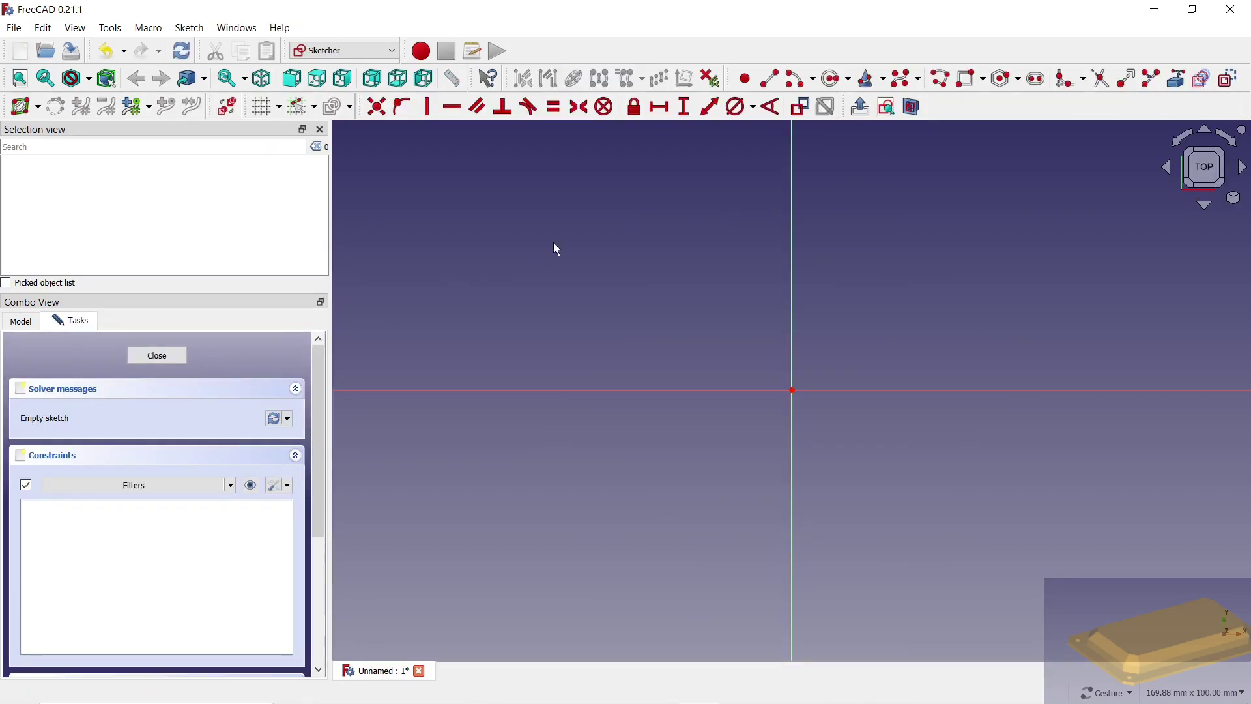
Step: Draw a rectangle centred on the origin and set its width to 100 mm
{"action": "left_click", "coordinate": [982, 79]}
{"action": "left_click", "coordinate": [990, 101]}
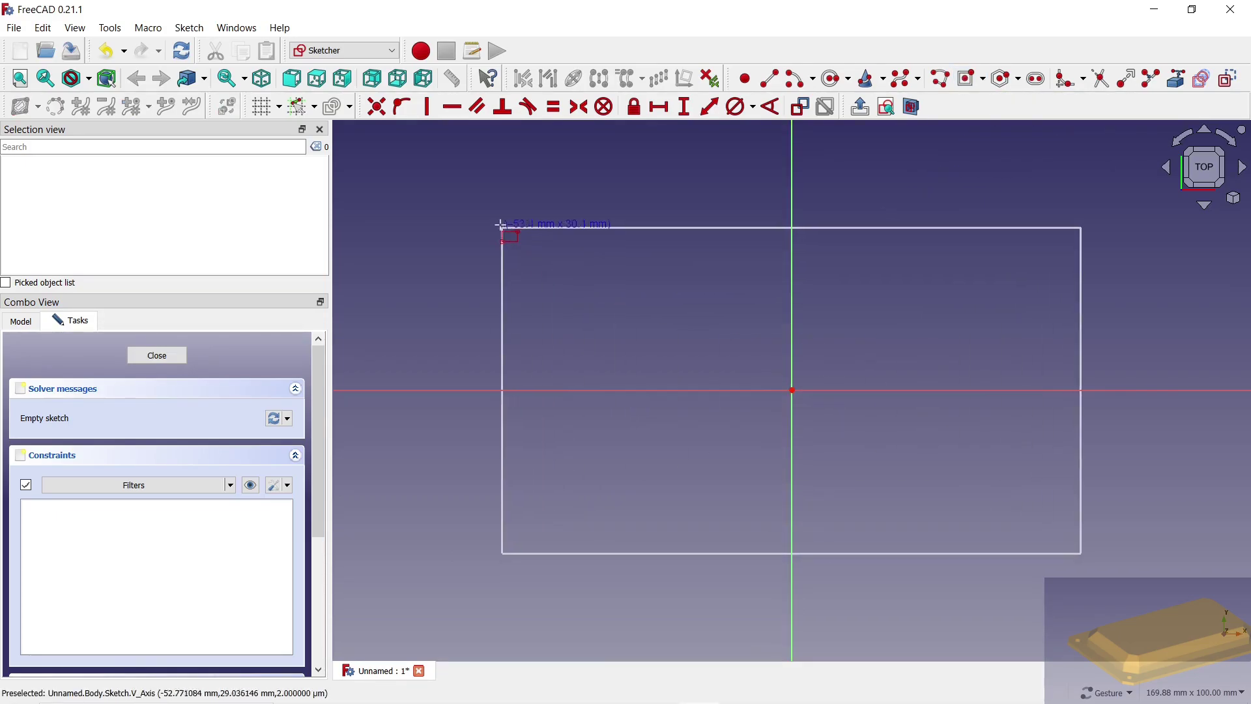
{"action": "left_click", "coordinate": [499, 223]}
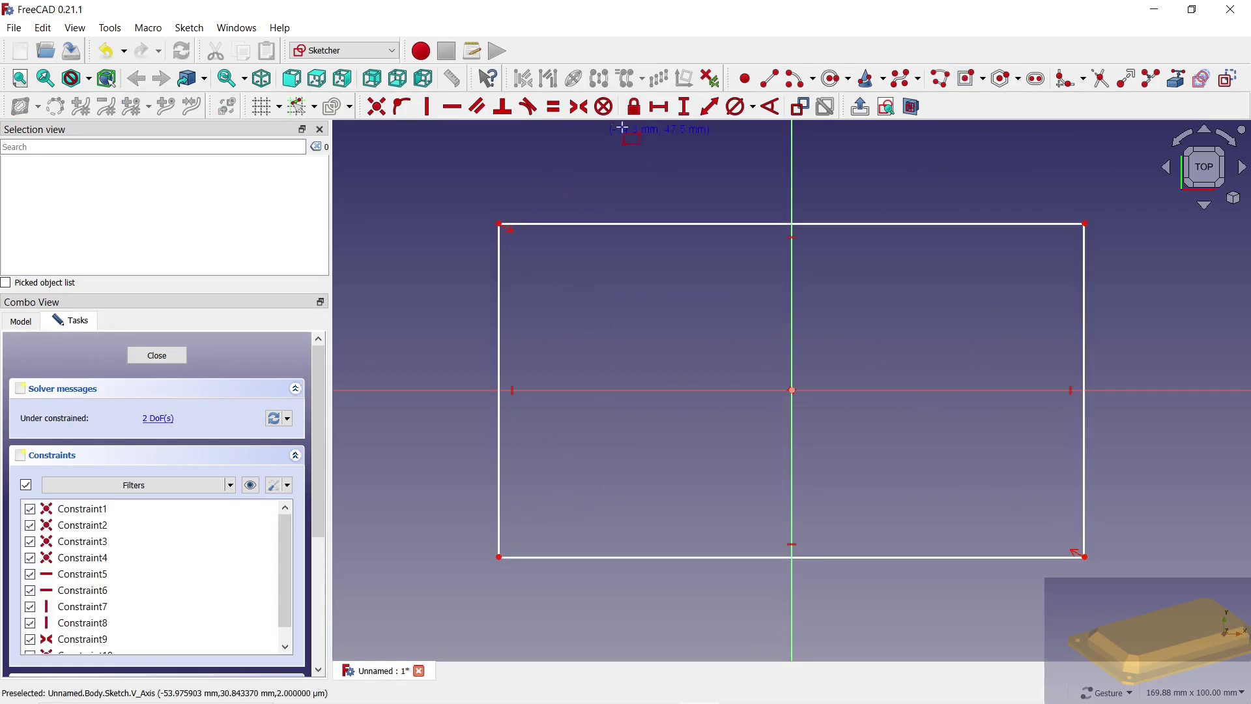
{"action": "key", "text": "l"}
{"action": "left_click", "coordinate": [649, 224]}
{"action": "type", "text": "0"}
{"action": "key", "text": "Return"}
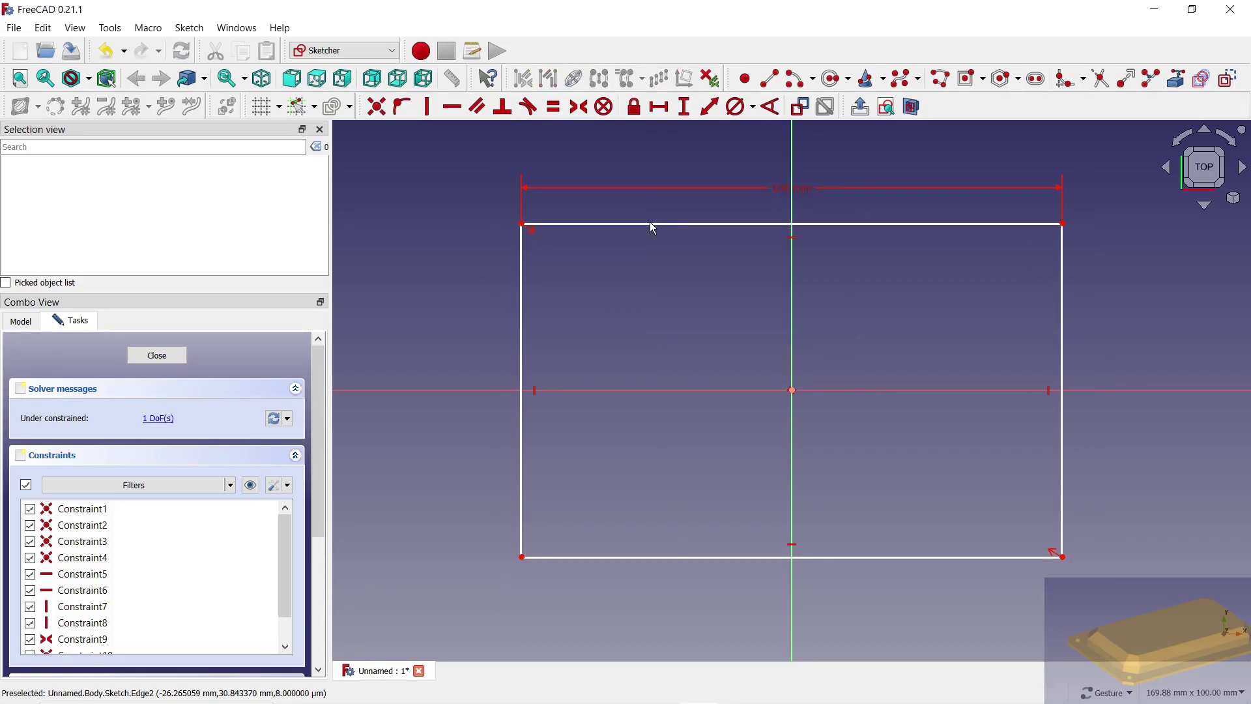
Step: Set the rectangle's height to 50 mm, leave the sketch and begin a pad
{"action": "left_click", "coordinate": [517, 294]}
{"action": "type", "text": "50"}
{"action": "key", "text": "Return"}
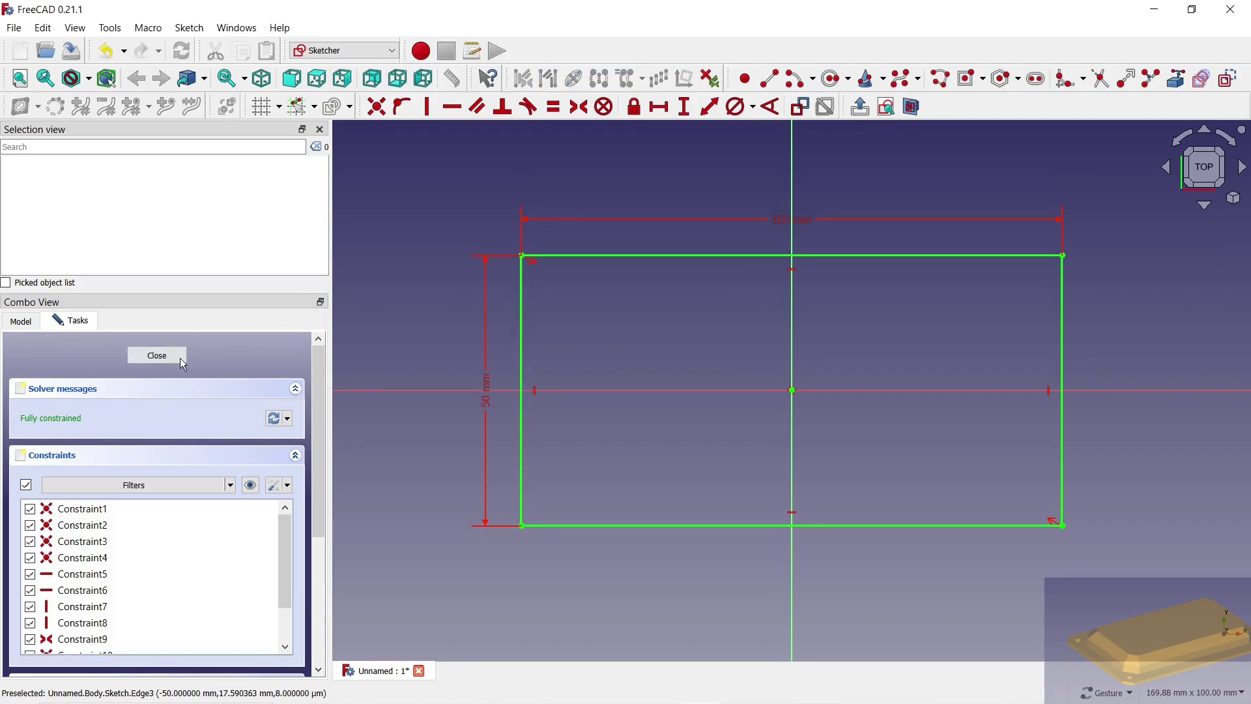
{"action": "key", "text": "Escape"}
{"action": "left_click", "coordinate": [460, 107]}
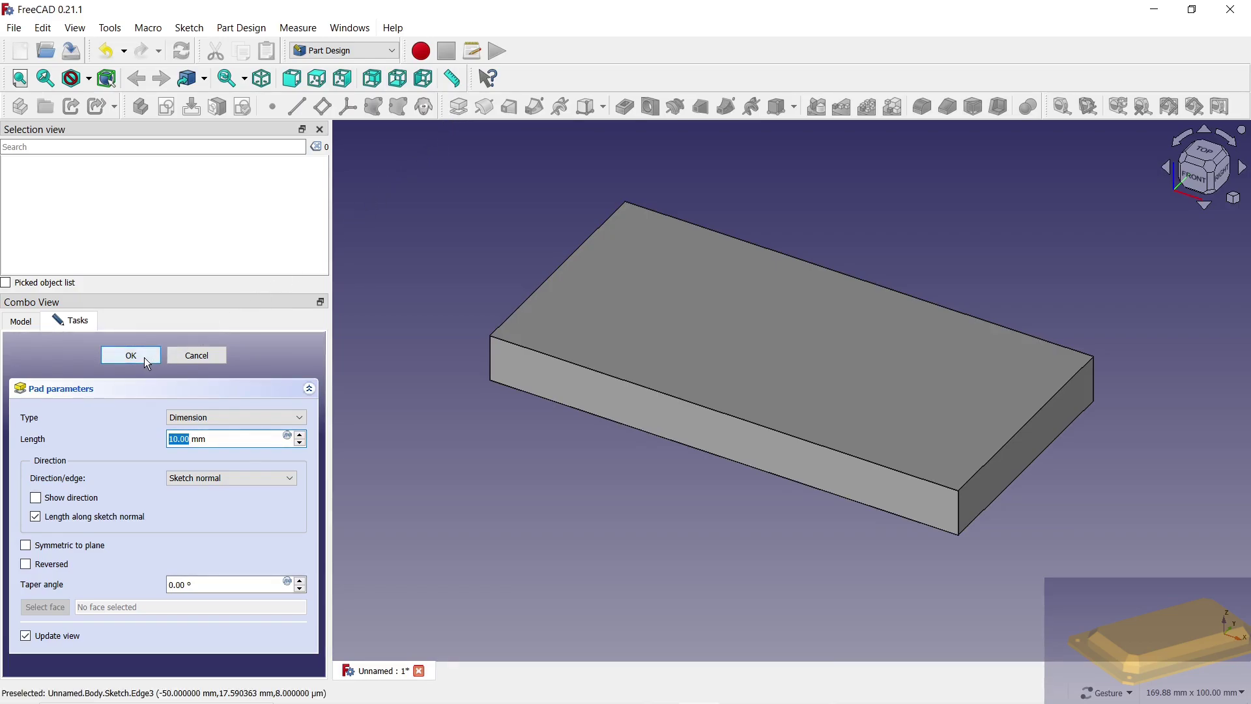
Step: Confirm the 10 mm pad and pick the block's four vertical corner edges for a chamfer
{"action": "left_click", "coordinate": [143, 357]}
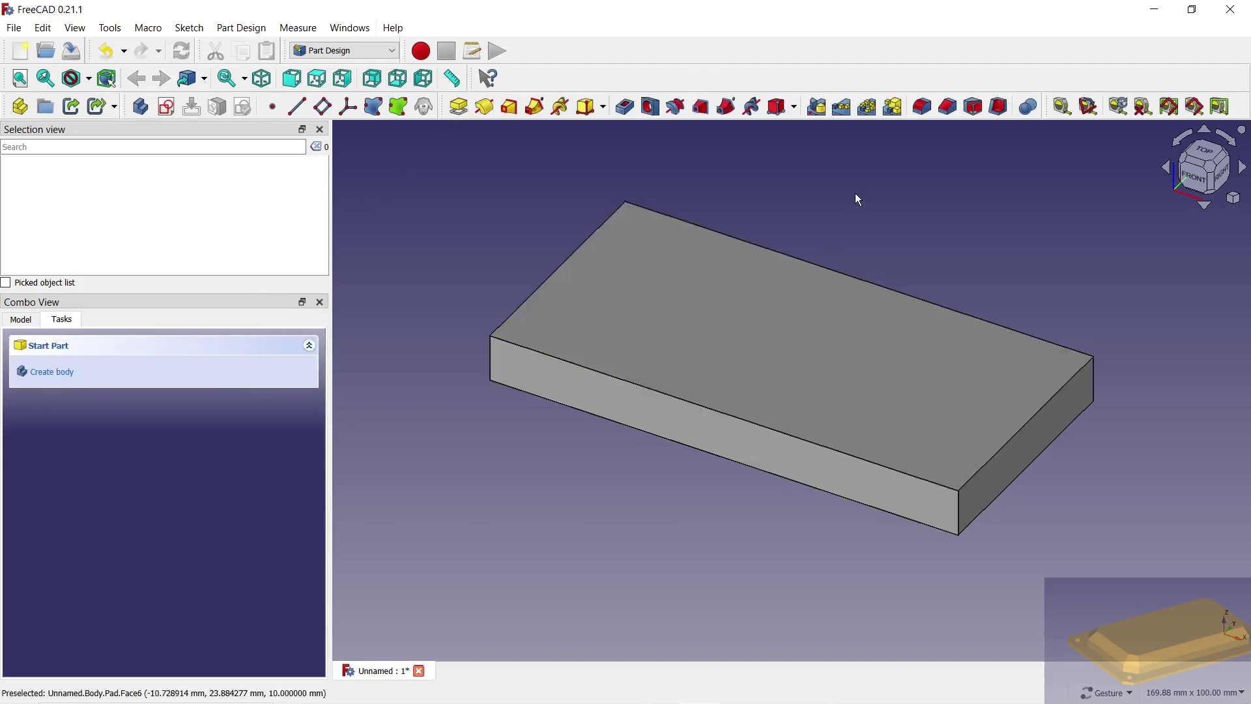
{"action": "left_click", "coordinate": [948, 106]}
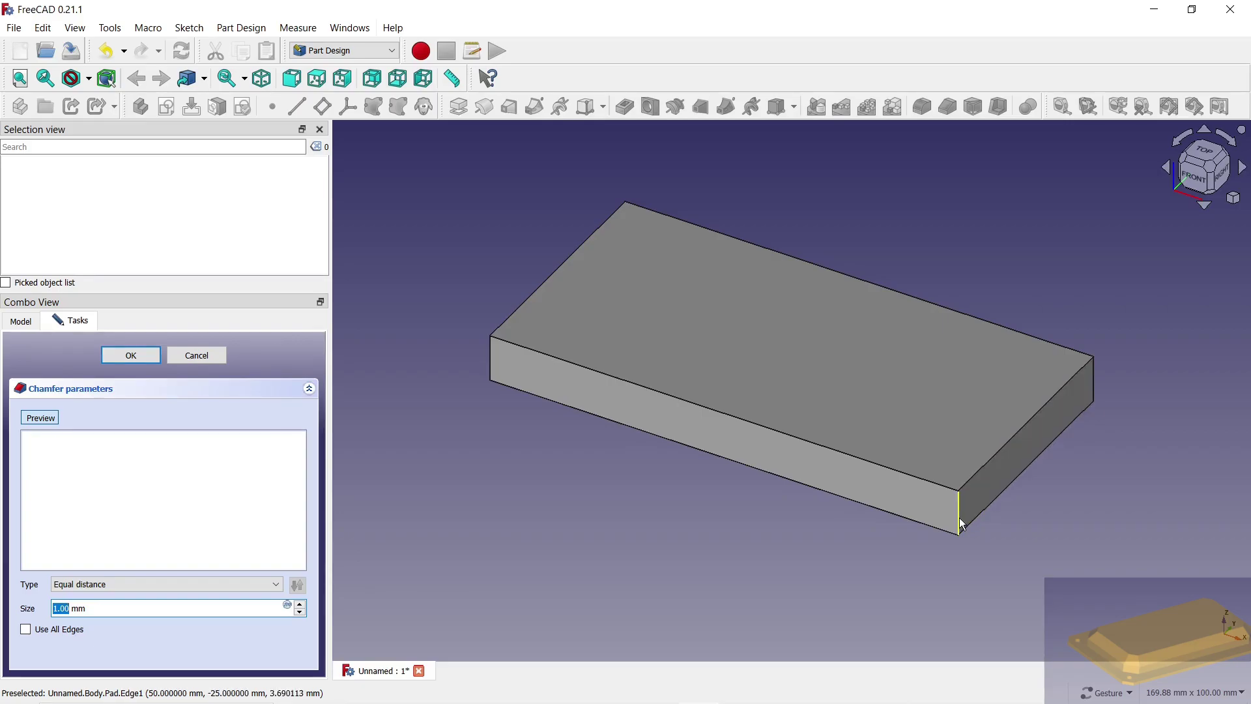
{"action": "left_click_drag", "start_coordinate": [1069, 490], "coordinate": [847, 521]}
{"action": "left_click", "coordinate": [835, 524]}
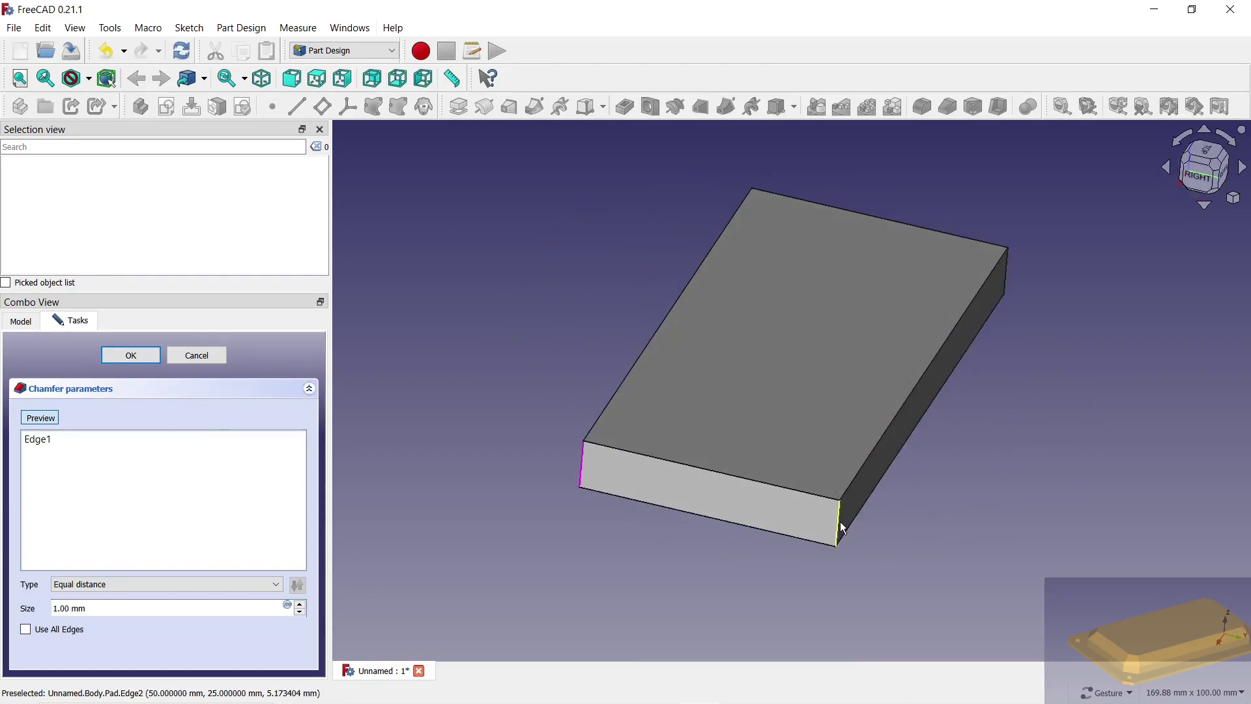
{"action": "left_click_drag", "start_coordinate": [1088, 392], "coordinate": [852, 475]}
{"action": "left_click", "coordinate": [899, 515]}
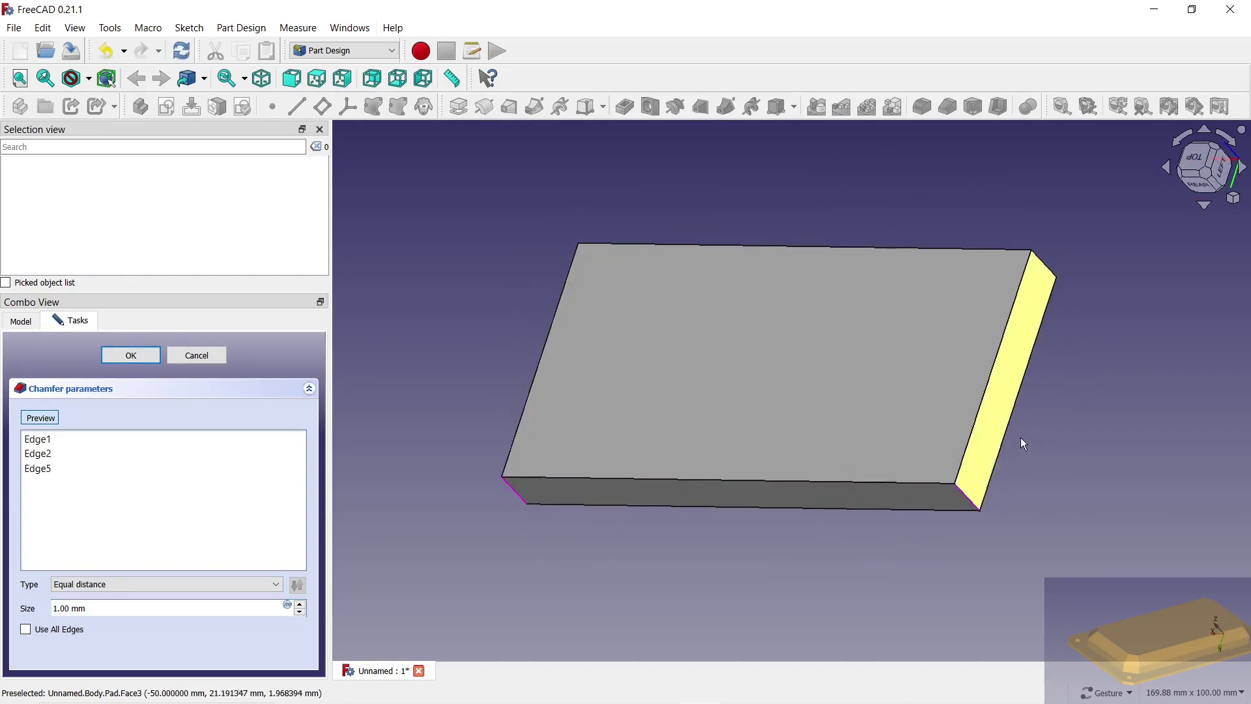
{"action": "mouse_move", "coordinate": [1020, 436]}
{"action": "left_mouse_down"}
{"action": "mouse_move", "coordinate": [1078, 311]}
{"action": "mouse_move", "coordinate": [948, 402]}
{"action": "left_mouse_up"}
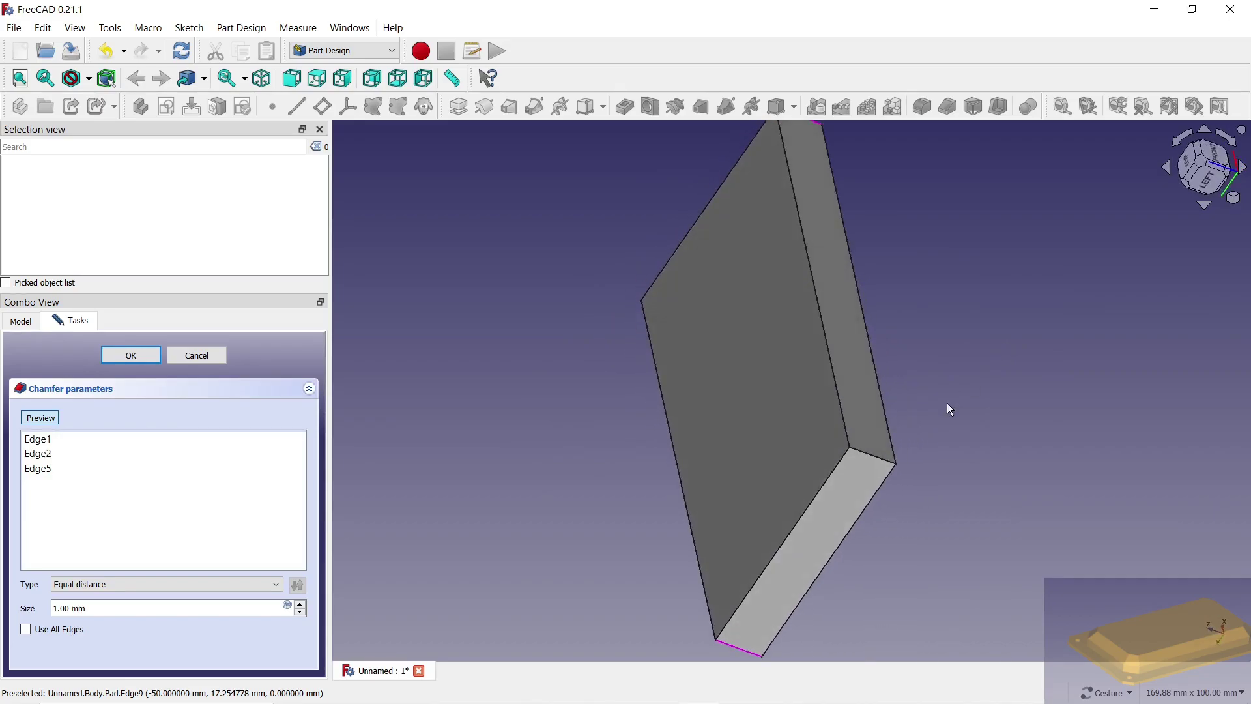
{"action": "left_click", "coordinate": [871, 449]}
Step: Set the corner chamfer size to 7 mm and accept it
{"action": "left_click_drag", "start_coordinate": [605, 482], "coordinate": [885, 404]}
{"action": "left_click", "coordinate": [1199, 168]}
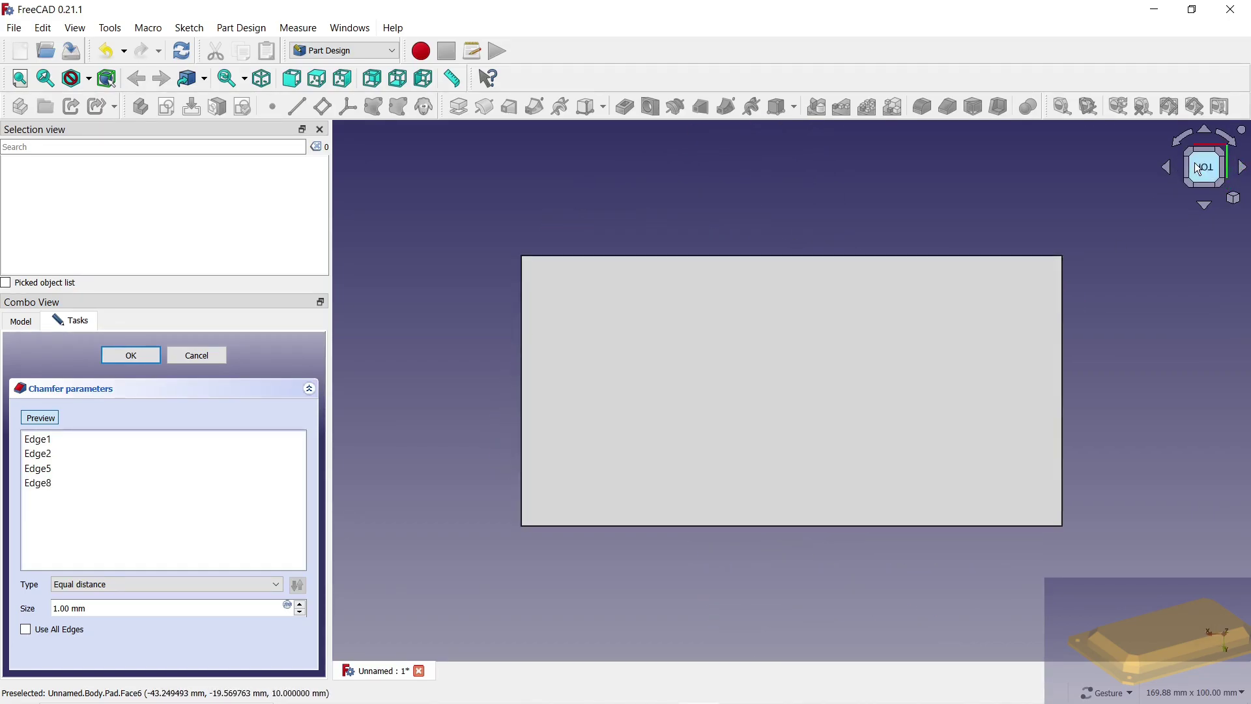
{"action": "left_click", "coordinate": [300, 605]}
{"action": "left_click", "coordinate": [301, 606]}
{"action": "left_click", "coordinate": [300, 605]}
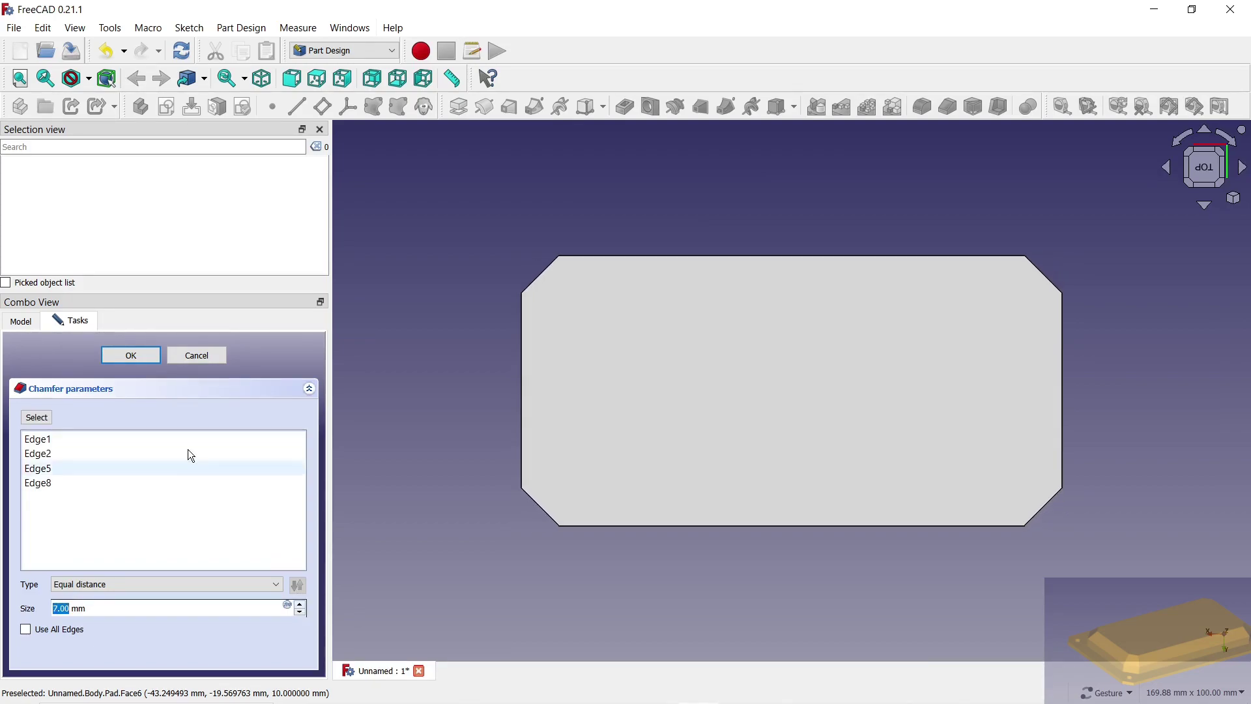
{"action": "left_click", "coordinate": [132, 355]}
{"action": "left_click_drag", "start_coordinate": [472, 567], "coordinate": [566, 519]}
Step: Chamfer all edges of the block's top face at 5 mm
{"action": "left_click", "coordinate": [759, 388]}
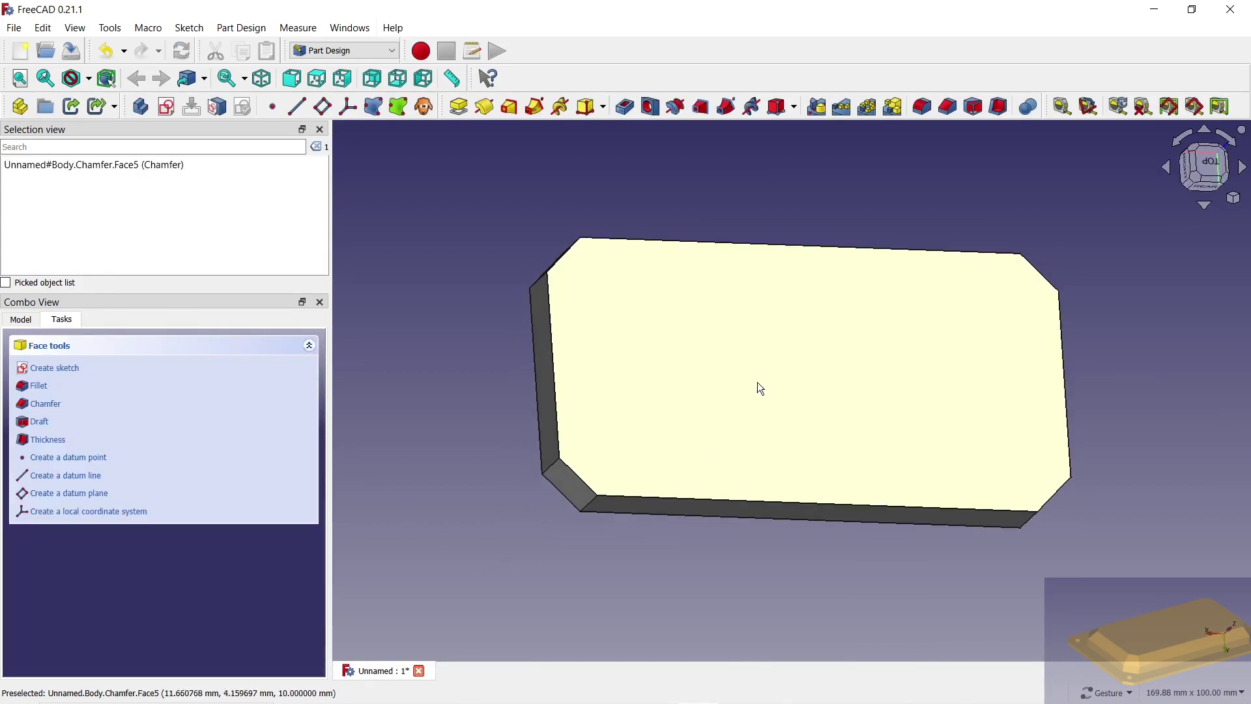
{"action": "left_click", "coordinate": [947, 107]}
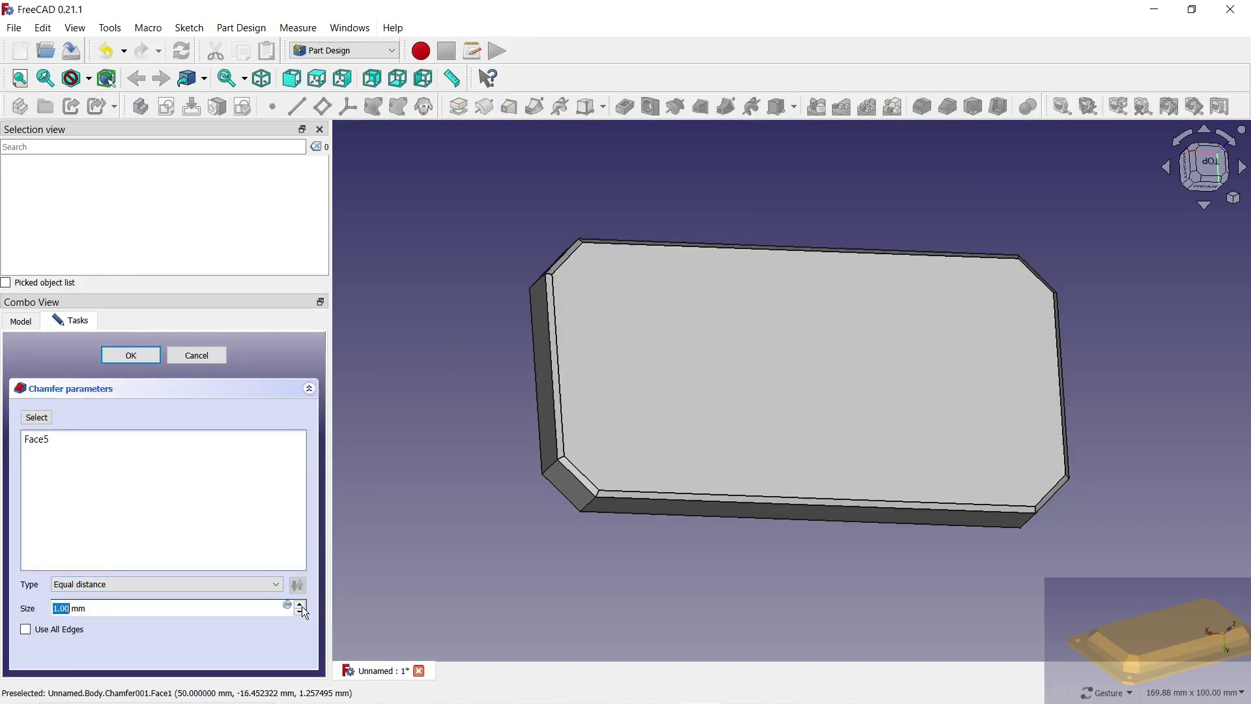
{"action": "left_click", "coordinate": [300, 604]}
{"action": "left_click", "coordinate": [300, 604]}
{"action": "left_click", "coordinate": [300, 604]}
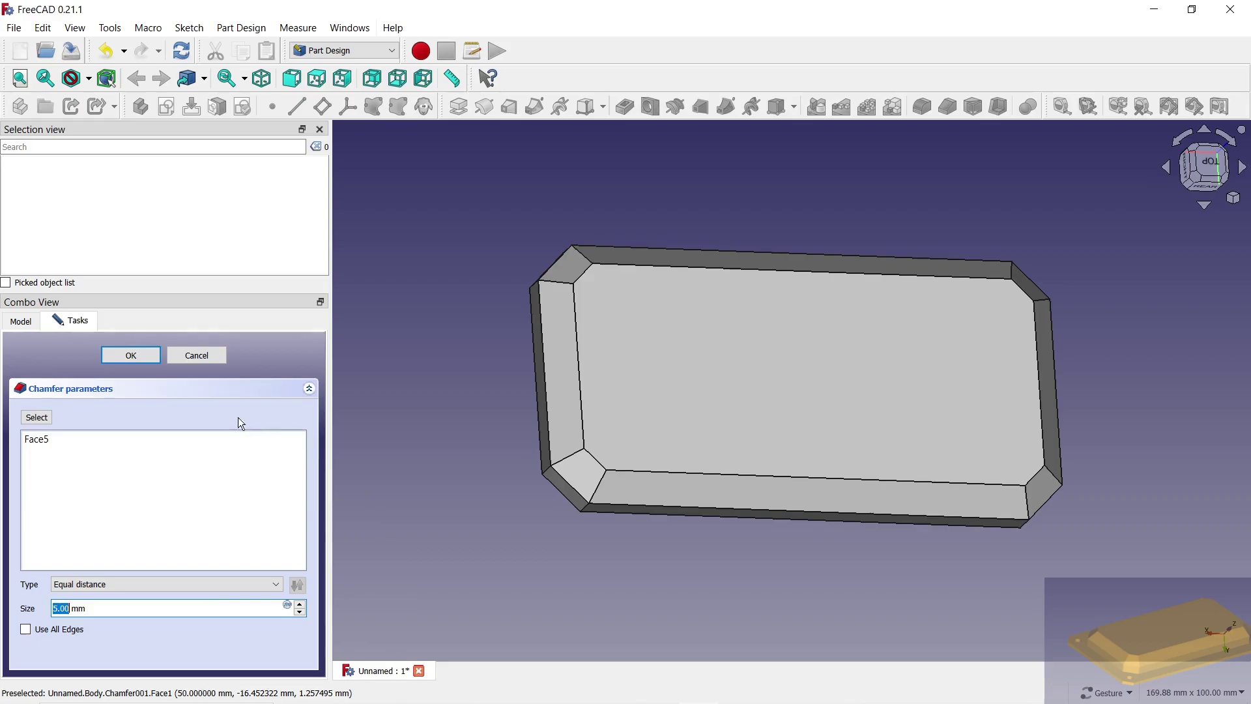
{"action": "left_click", "coordinate": [142, 357]}
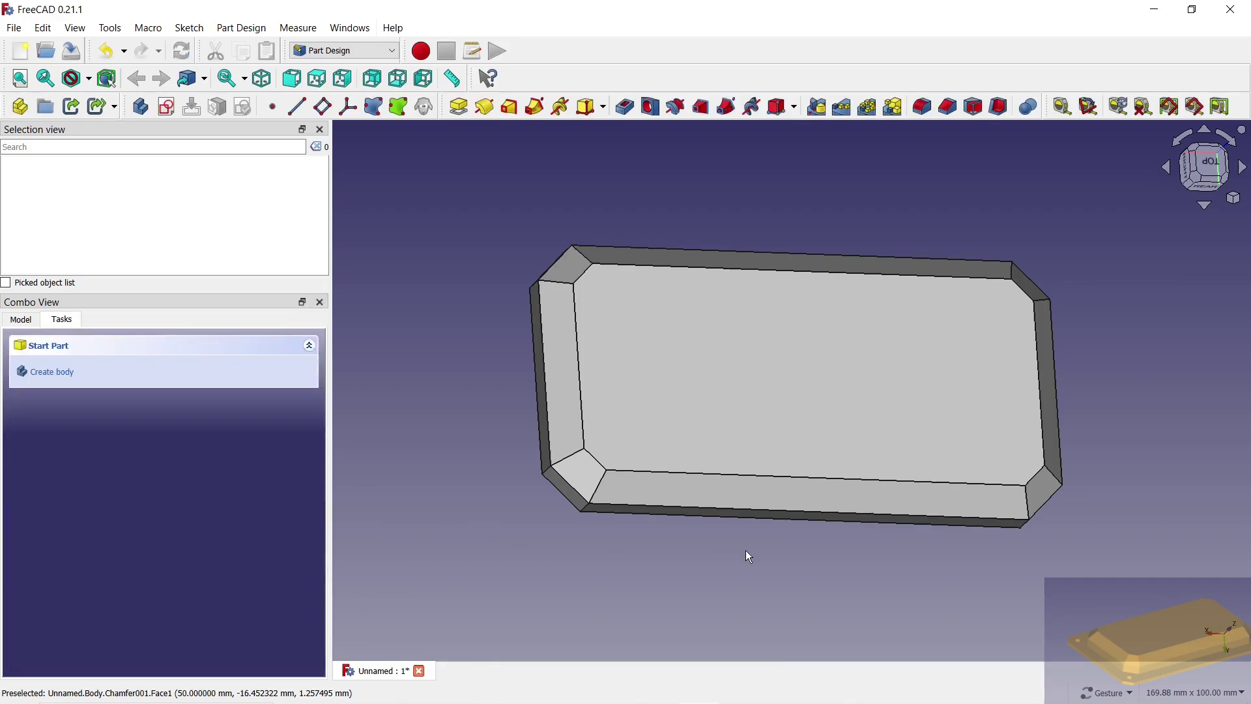
{"action": "mouse_move", "coordinate": [746, 550]}
{"action": "left_mouse_down"}
{"action": "mouse_move", "coordinate": [827, 345]}
{"action": "mouse_move", "coordinate": [787, 387]}
{"action": "left_mouse_up"}
Step: Hollow the block through its bottom face into a tray with 2 mm inward walls
{"action": "left_click", "coordinate": [787, 387]}
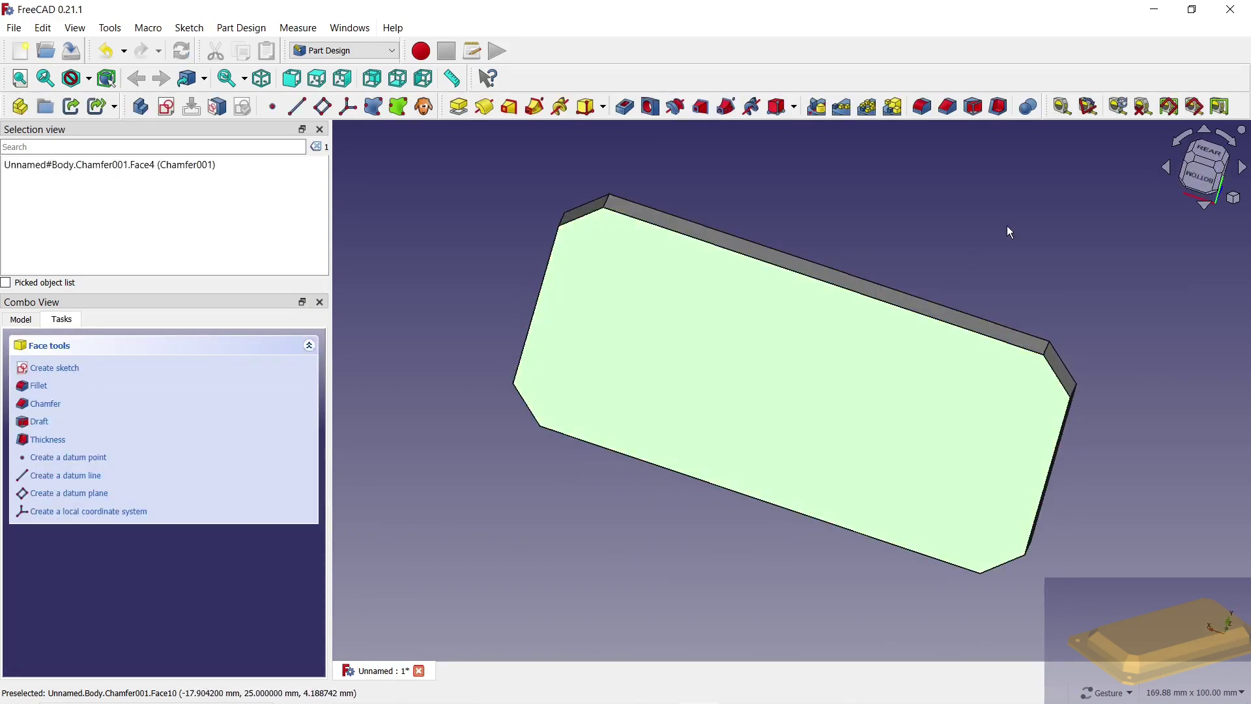
{"action": "left_click", "coordinate": [997, 108]}
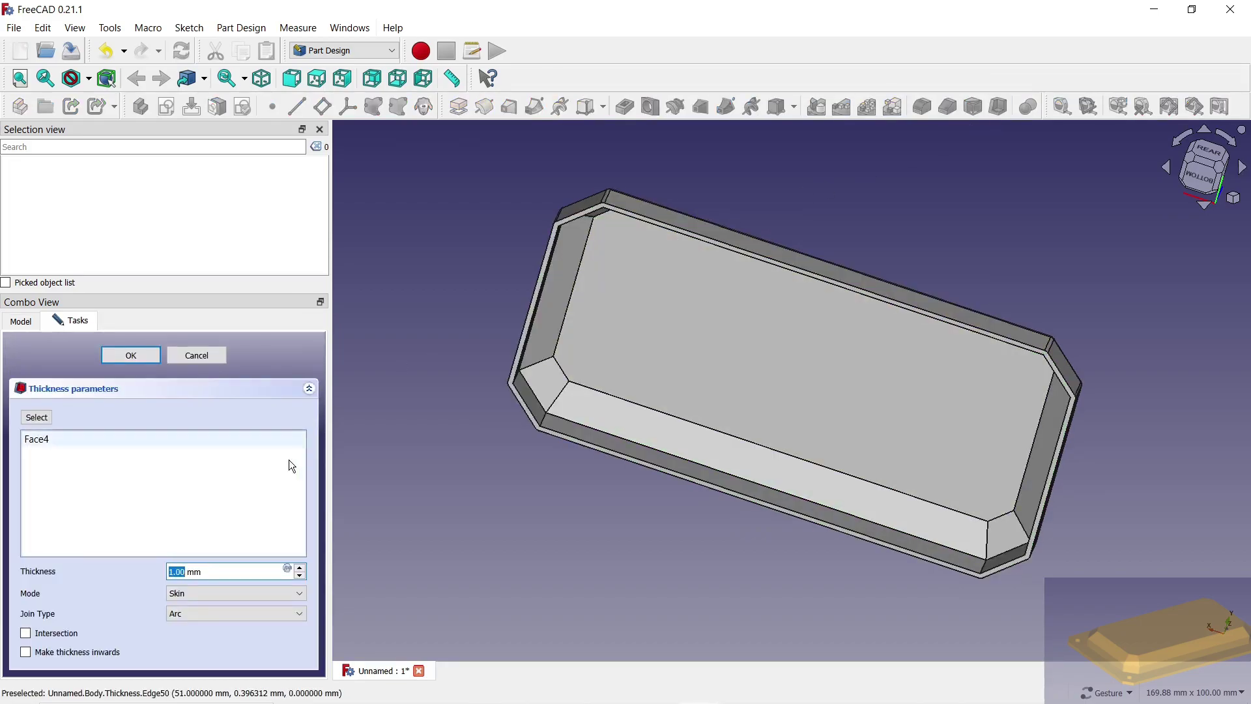
{"action": "left_click", "coordinate": [228, 570]}
{"action": "key", "text": "ctrl+a"}
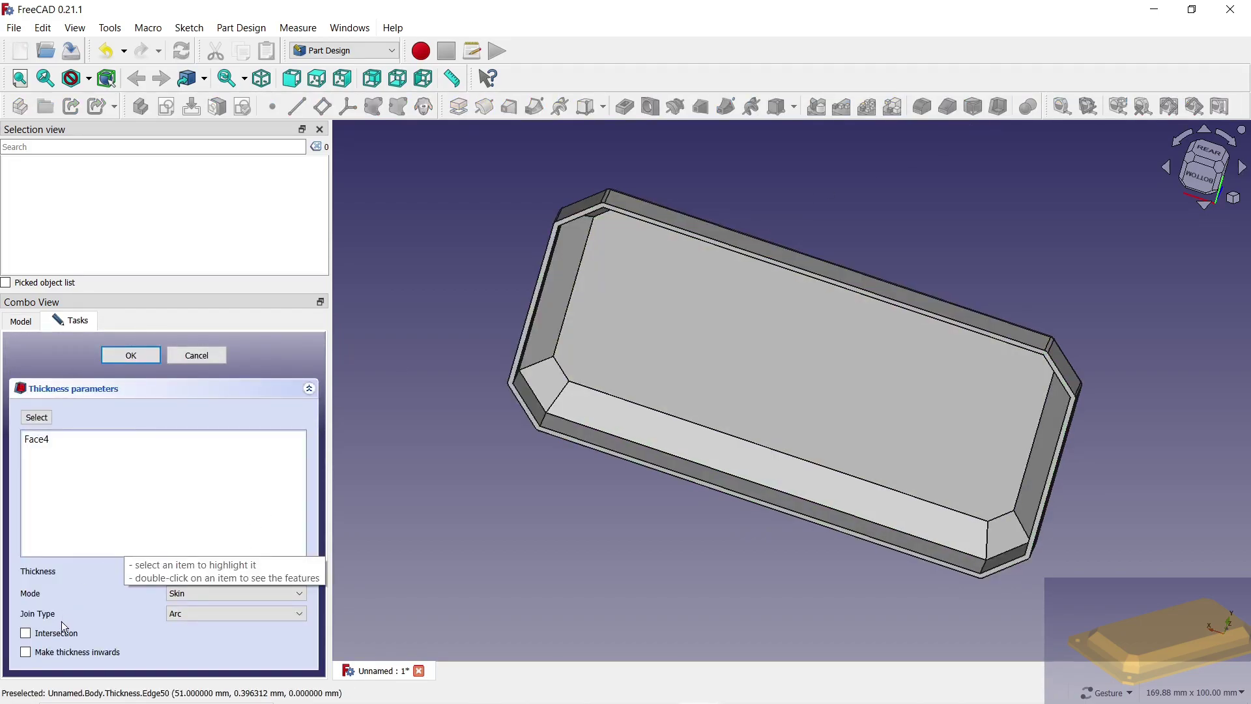
{"action": "type", "text": "2"}
{"action": "left_click", "coordinate": [26, 653]}
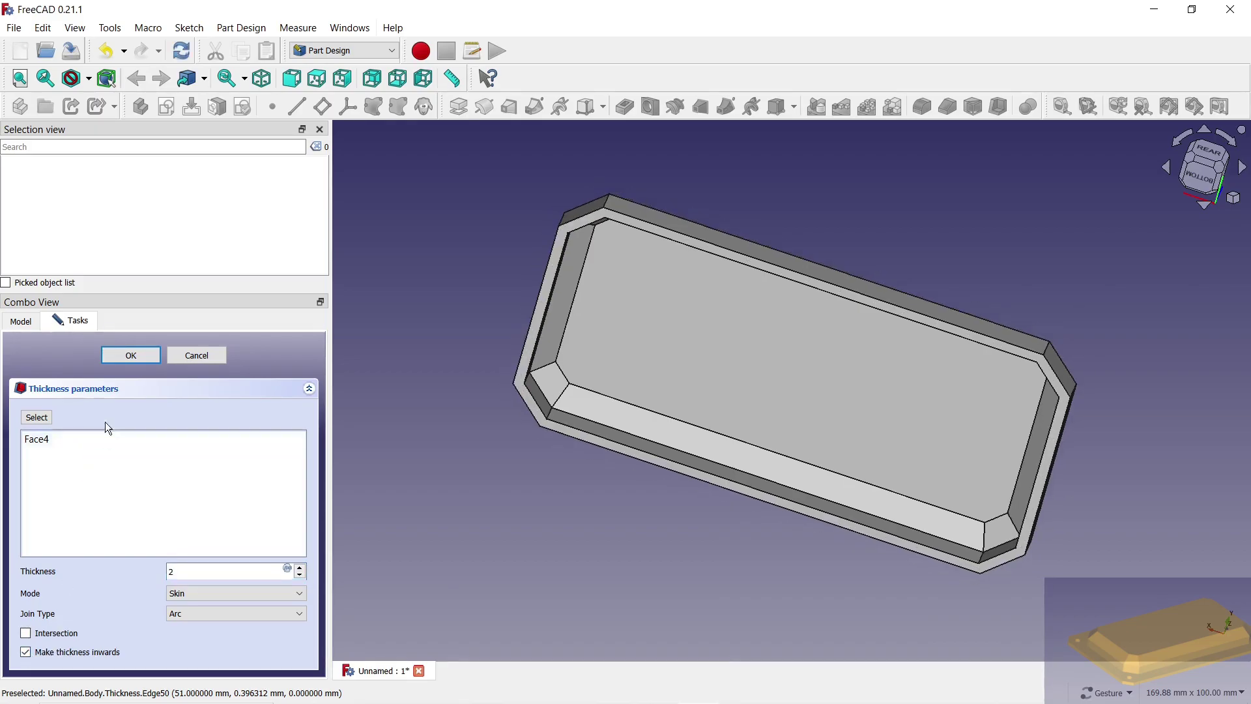
{"action": "left_click", "coordinate": [130, 356]}
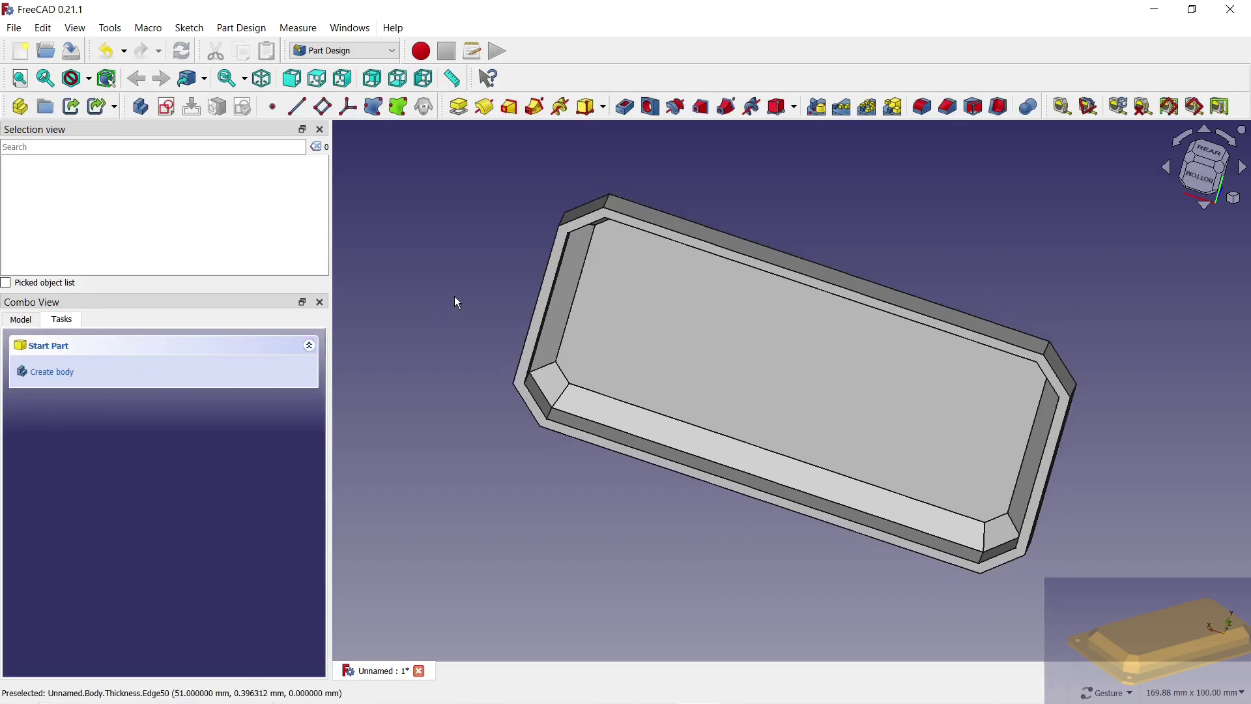
{"action": "left_click", "coordinate": [544, 274]}
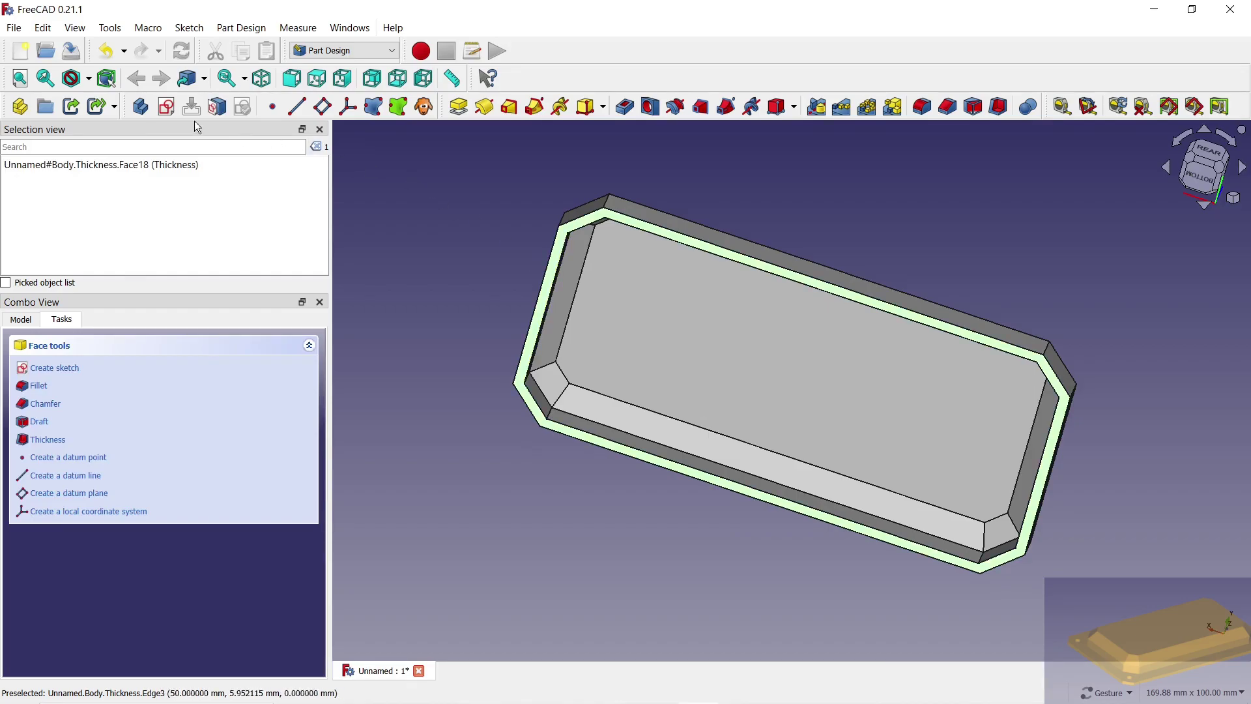
Step: Start a sketch on the tray's rim face and draw a rectangle centred on the origin
{"action": "left_click", "coordinate": [166, 106]}
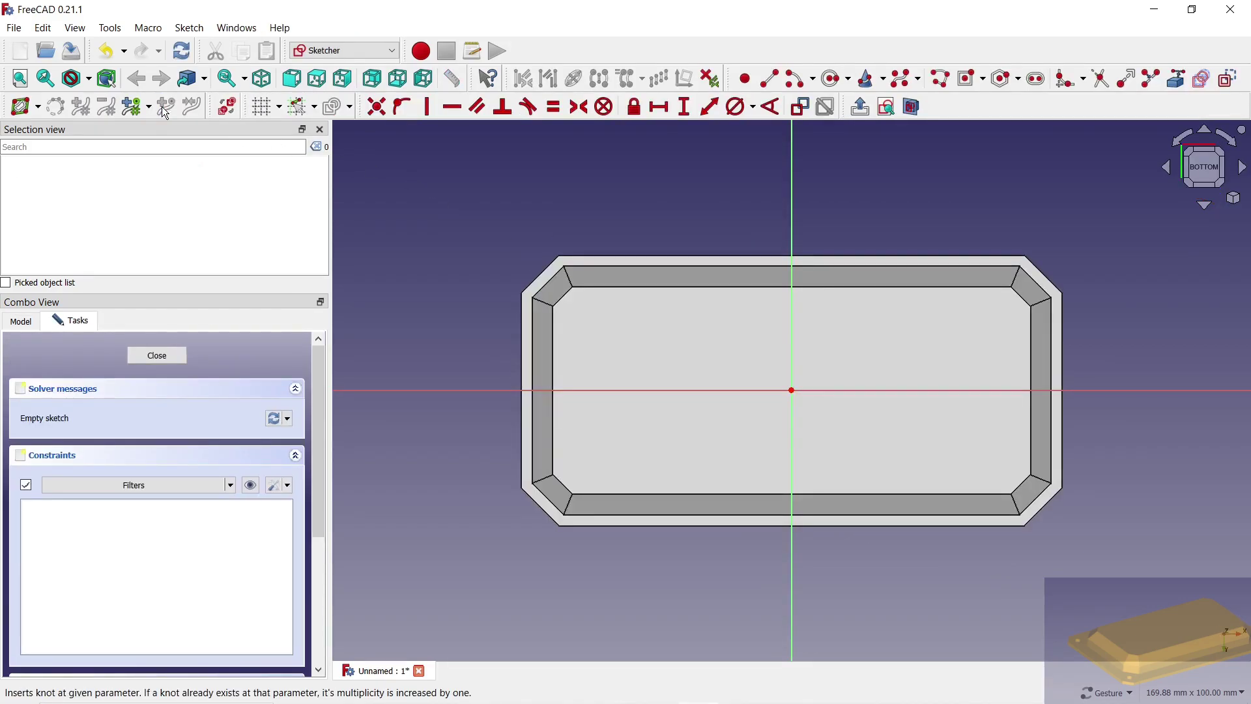
{"action": "left_click", "coordinate": [969, 79]}
{"action": "left_click", "coordinate": [791, 389]}
{"action": "left_click", "coordinate": [393, 197]}
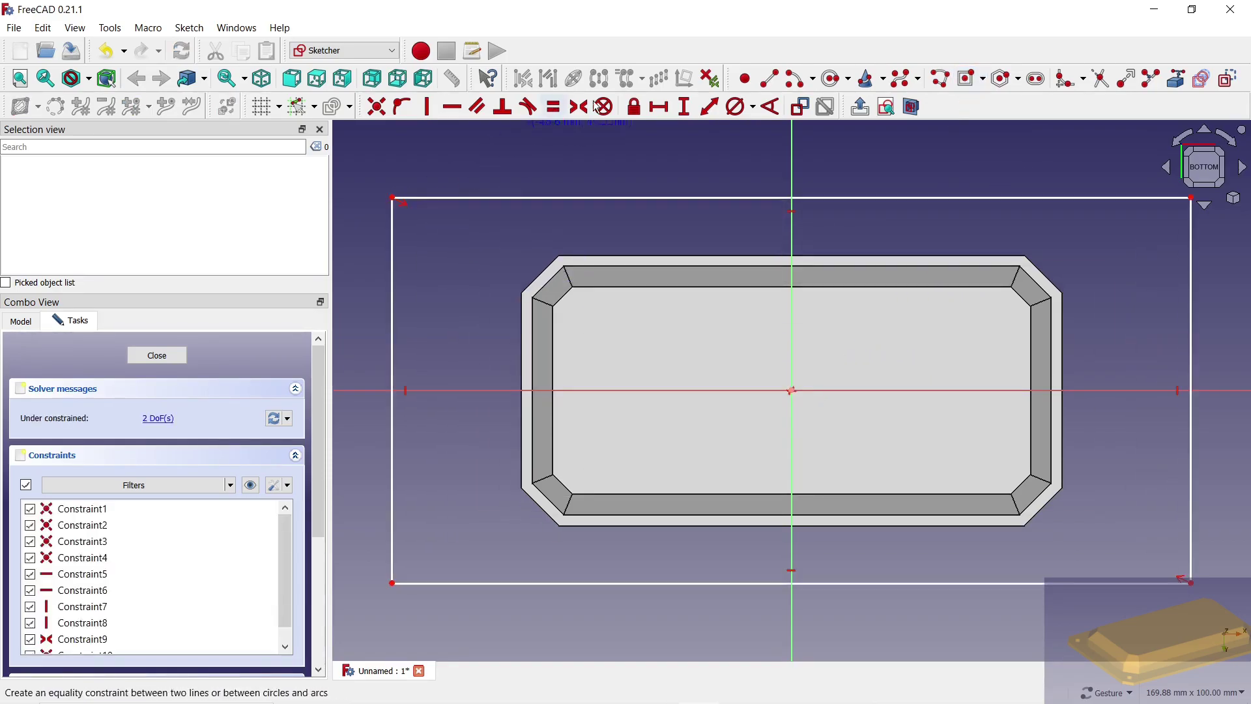
Step: Constrain the rectangle to 115 mm wide and 65 mm tall
{"action": "left_click", "coordinate": [620, 196]}
{"action": "type", "text": "l"}
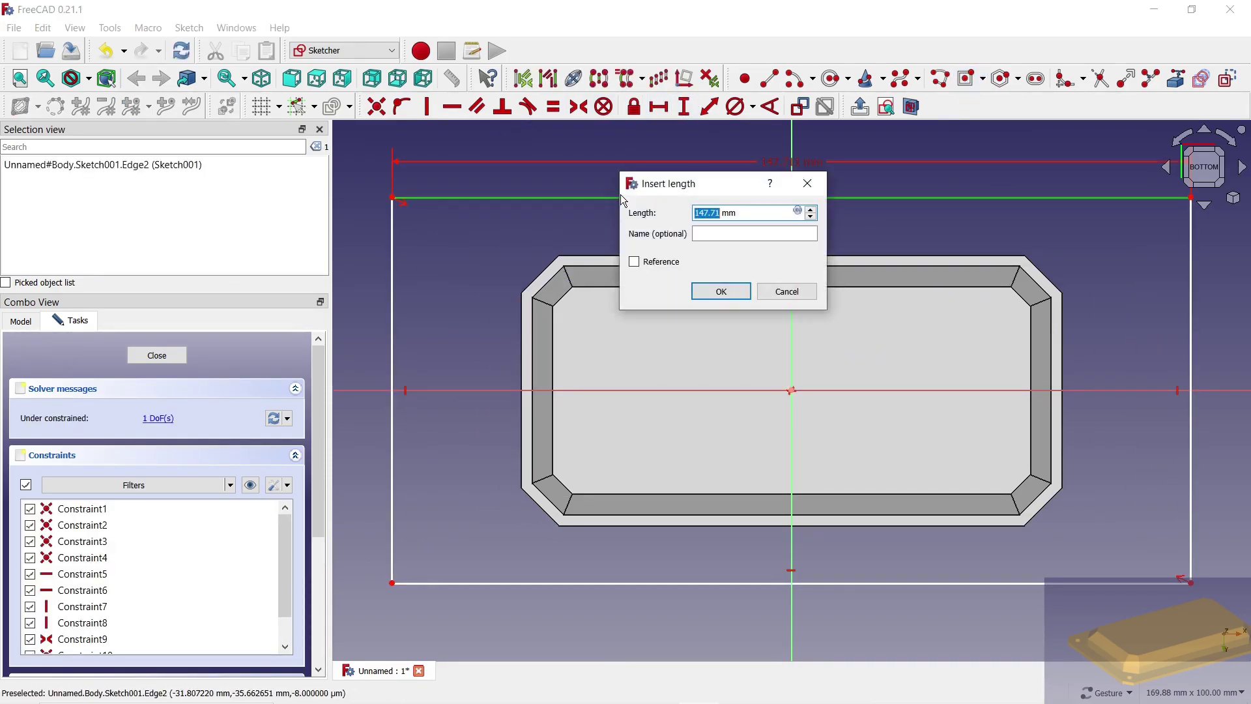
{"action": "type", "text": "115"}
{"action": "key", "text": "Return"}
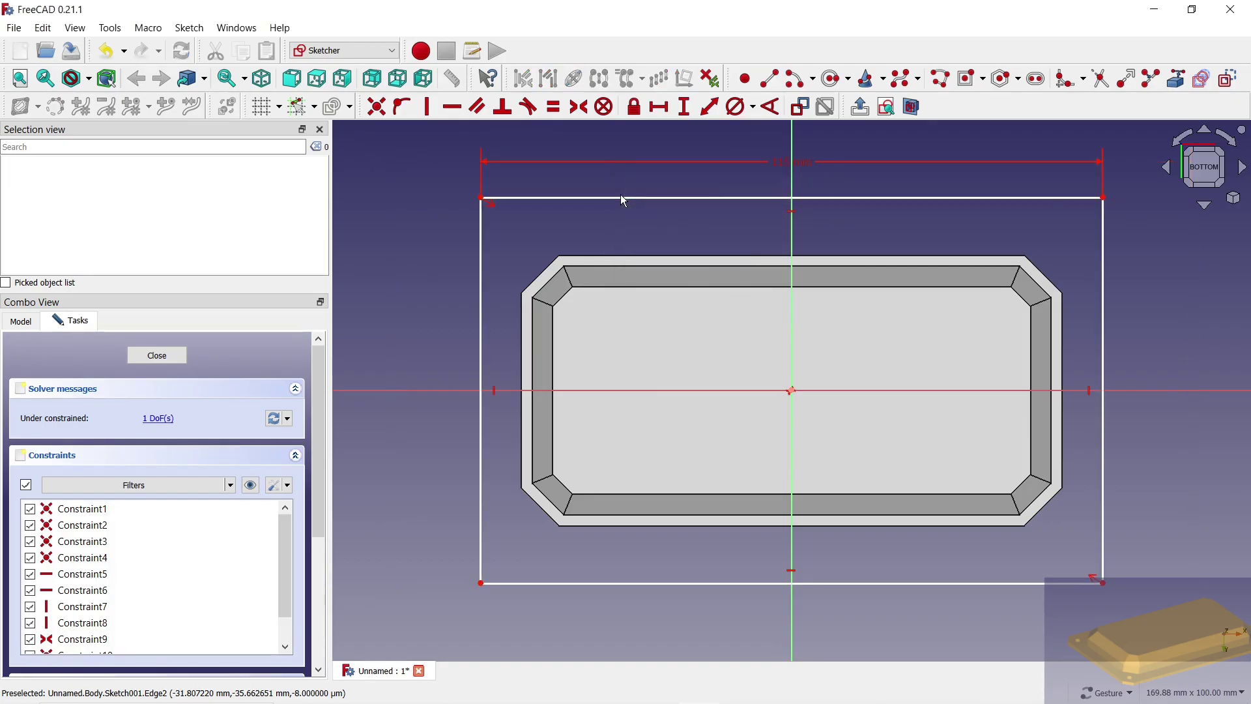
{"action": "left_click", "coordinate": [684, 107]}
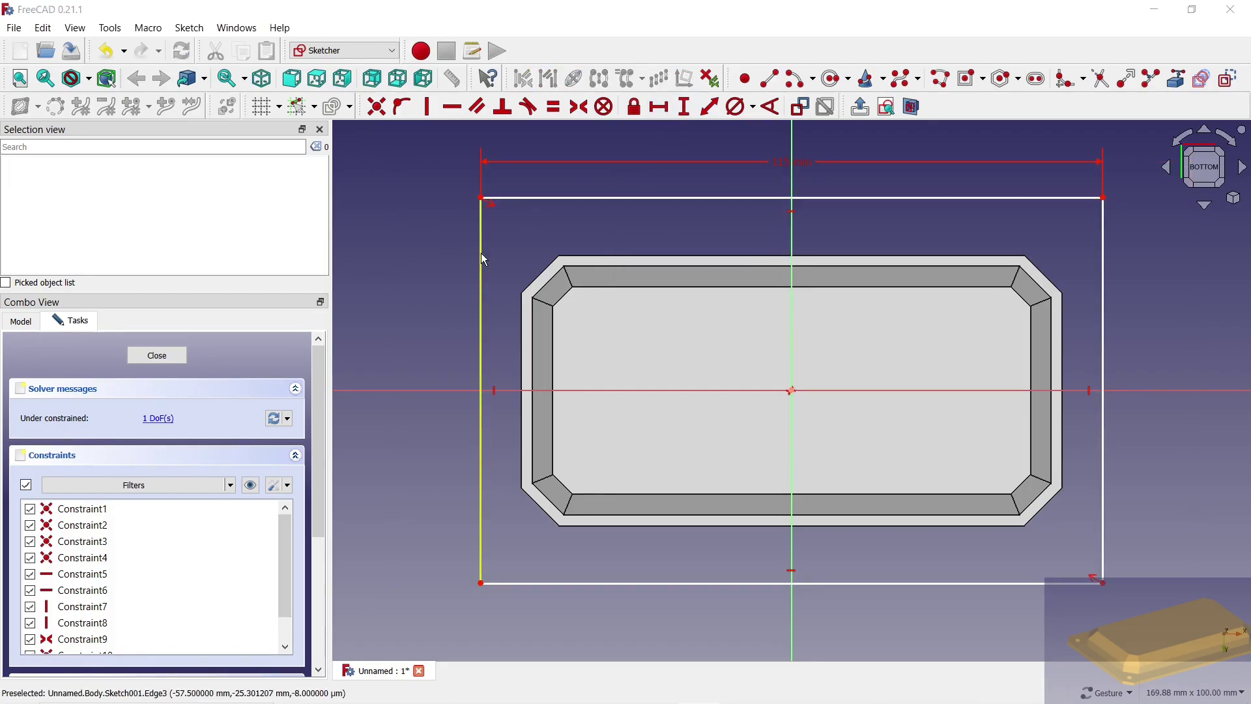
{"action": "left_click", "coordinate": [481, 254]}
{"action": "type", "text": "65"}
{"action": "key", "text": "Return"}
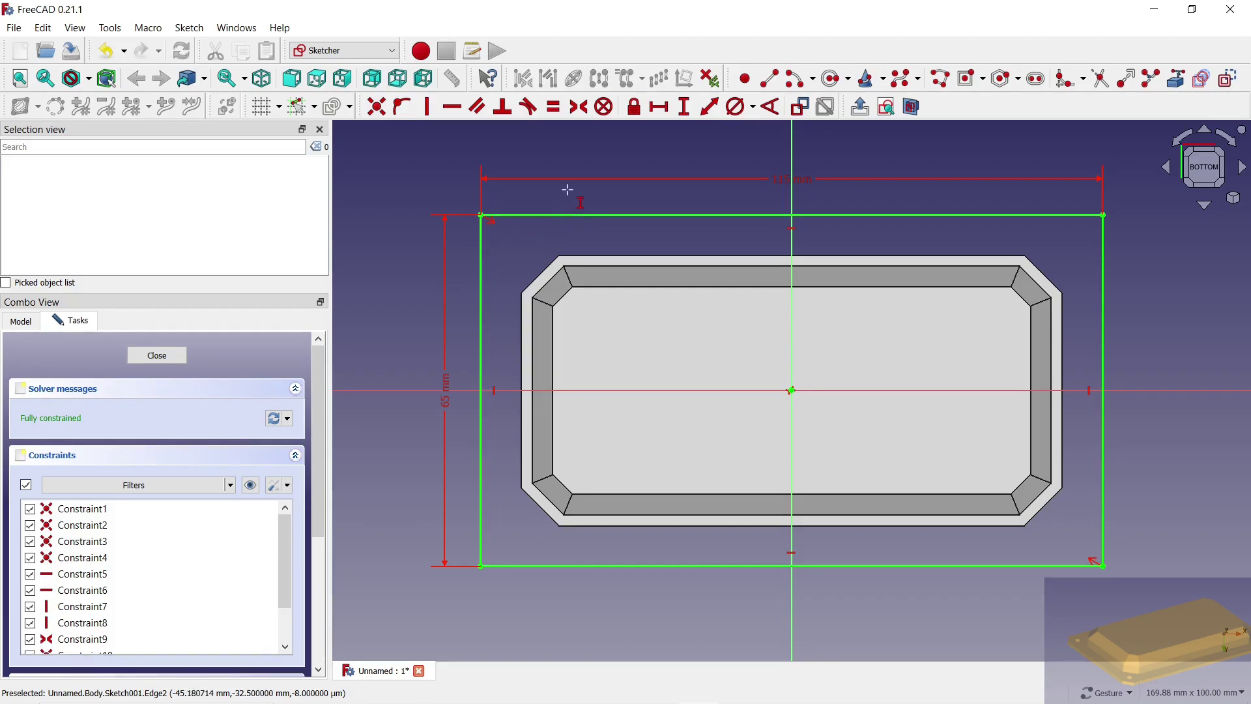
Step: Link the tray's inner left, top, right and bottom edges and right-side chamfers as external geometry
{"action": "left_click", "coordinate": [1176, 79]}
{"action": "scroll", "coordinate": [564, 281], "scroll_direction": "up", "scroll_amount": 3}
{"action": "left_click", "coordinate": [530, 319]}
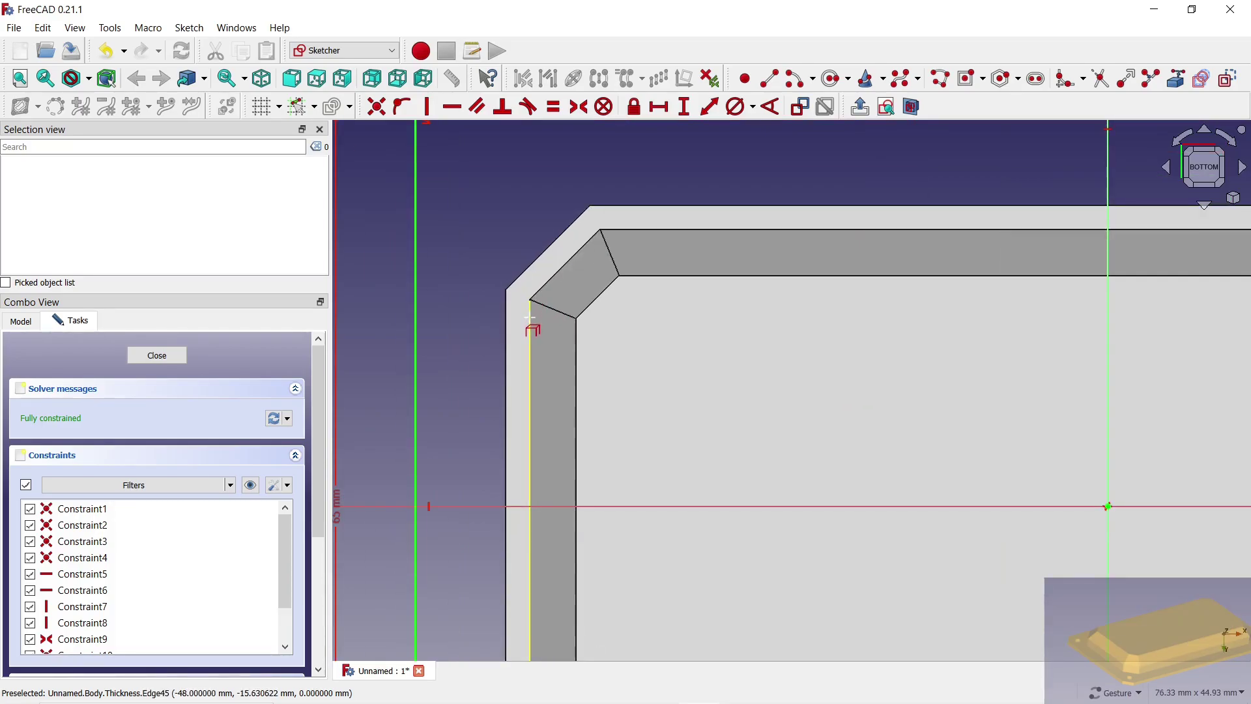
{"action": "left_click", "coordinate": [626, 229]}
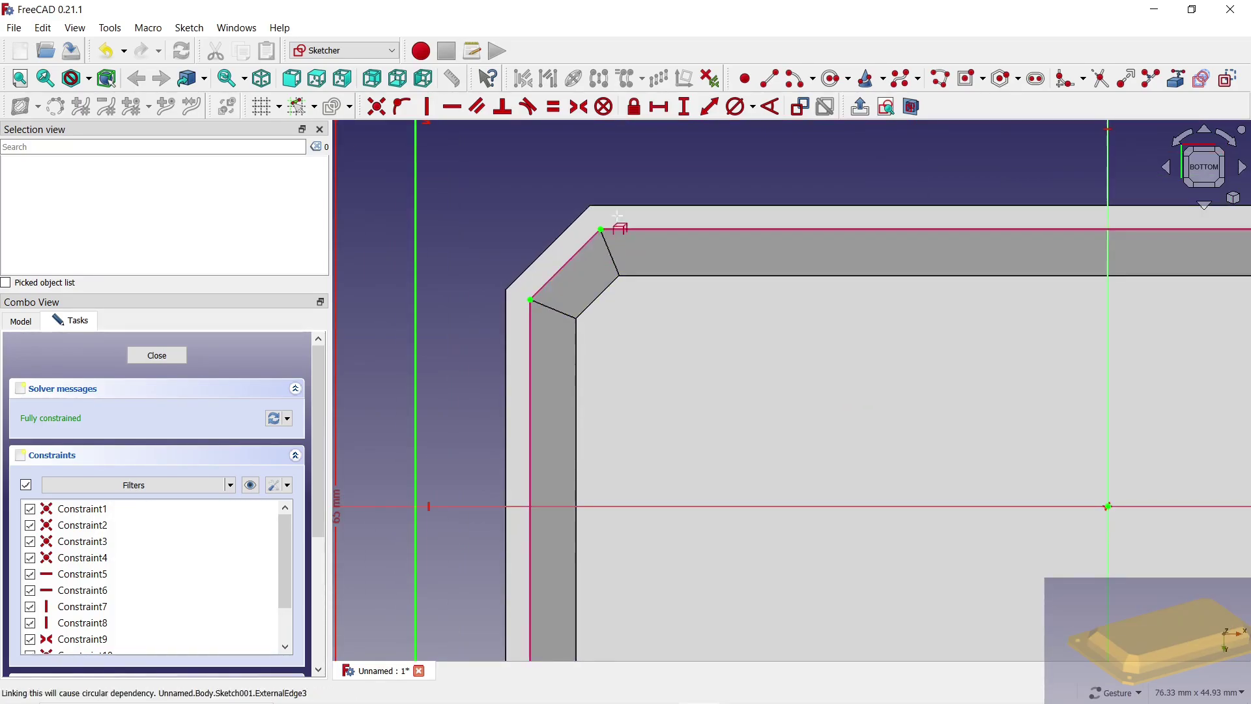
{"action": "scroll", "coordinate": [782, 326], "scroll_direction": "down", "scroll_amount": 3}
{"action": "scroll", "coordinate": [964, 242], "scroll_direction": "up", "scroll_amount": 3}
{"action": "left_click", "coordinate": [963, 240]}
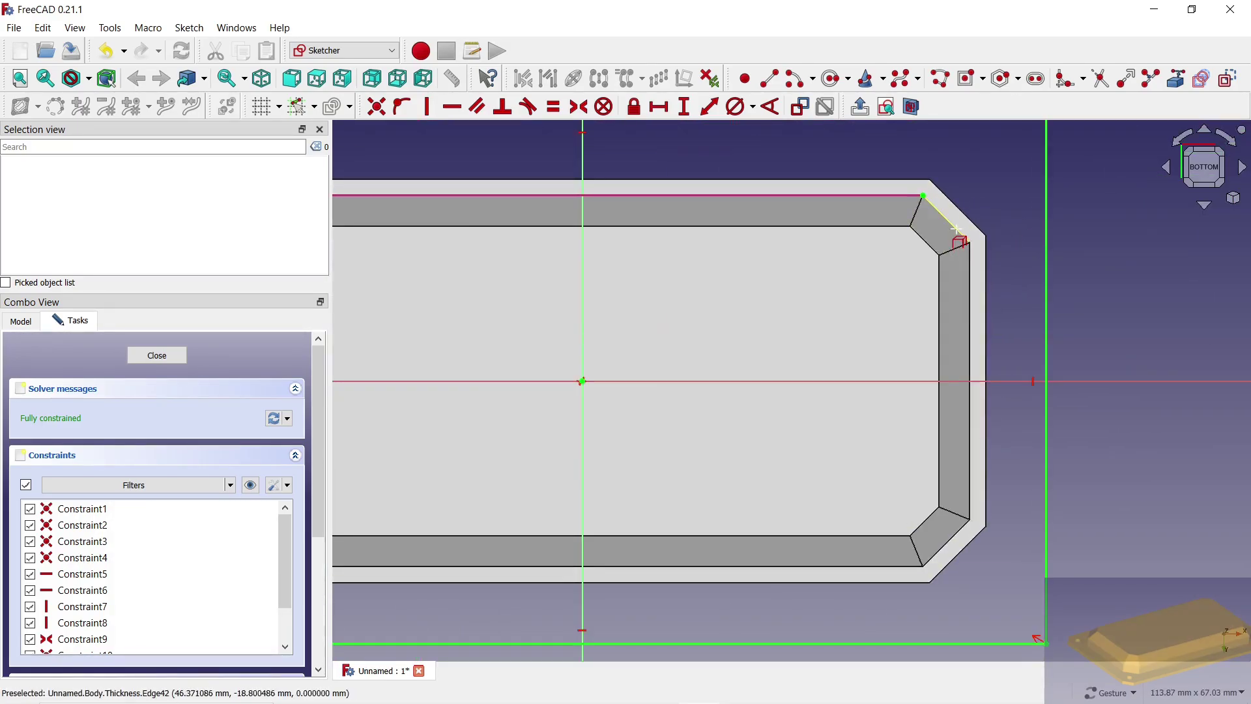
{"action": "left_click", "coordinate": [970, 275]}
{"action": "left_click", "coordinate": [938, 552]}
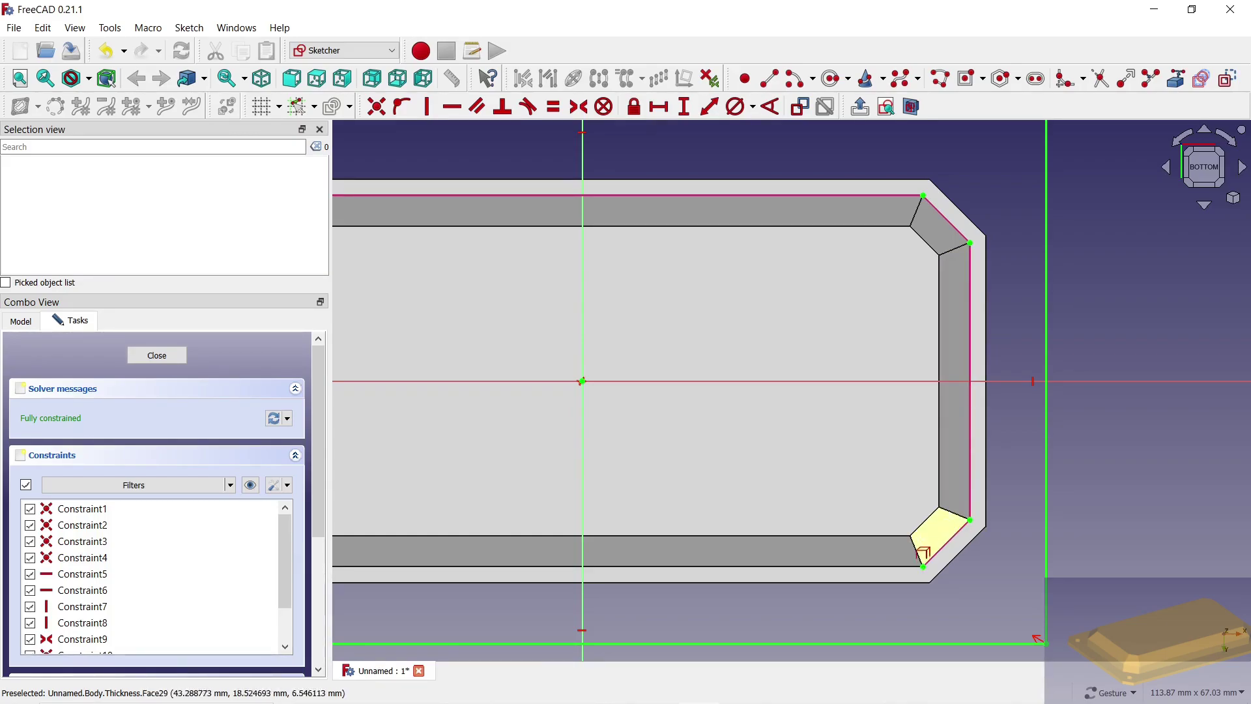
{"action": "left_click", "coordinate": [899, 566]}
{"action": "scroll", "coordinate": [963, 561], "scroll_direction": "down", "scroll_amount": 3}
{"action": "scroll", "coordinate": [617, 556], "scroll_direction": "up", "scroll_amount": 2}
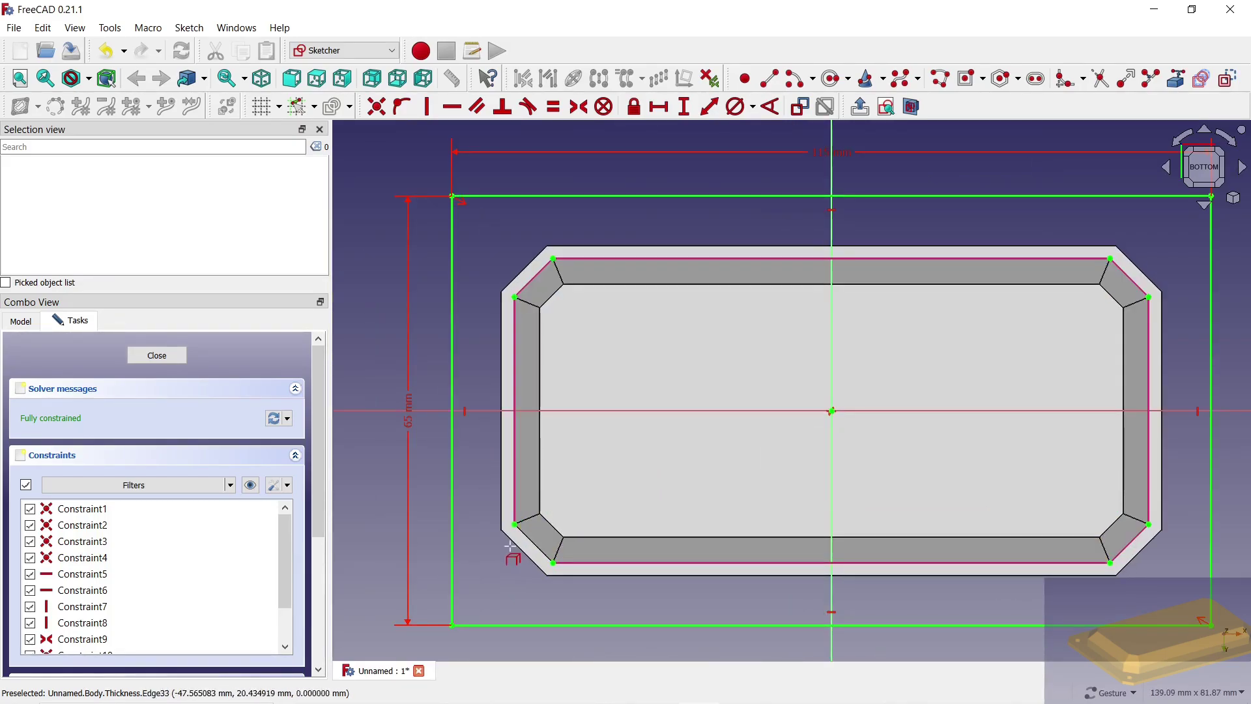
Step: Trace a polyline from the left chamfer corner across the top to the lower-right chamfer
{"action": "left_click", "coordinate": [941, 78]}
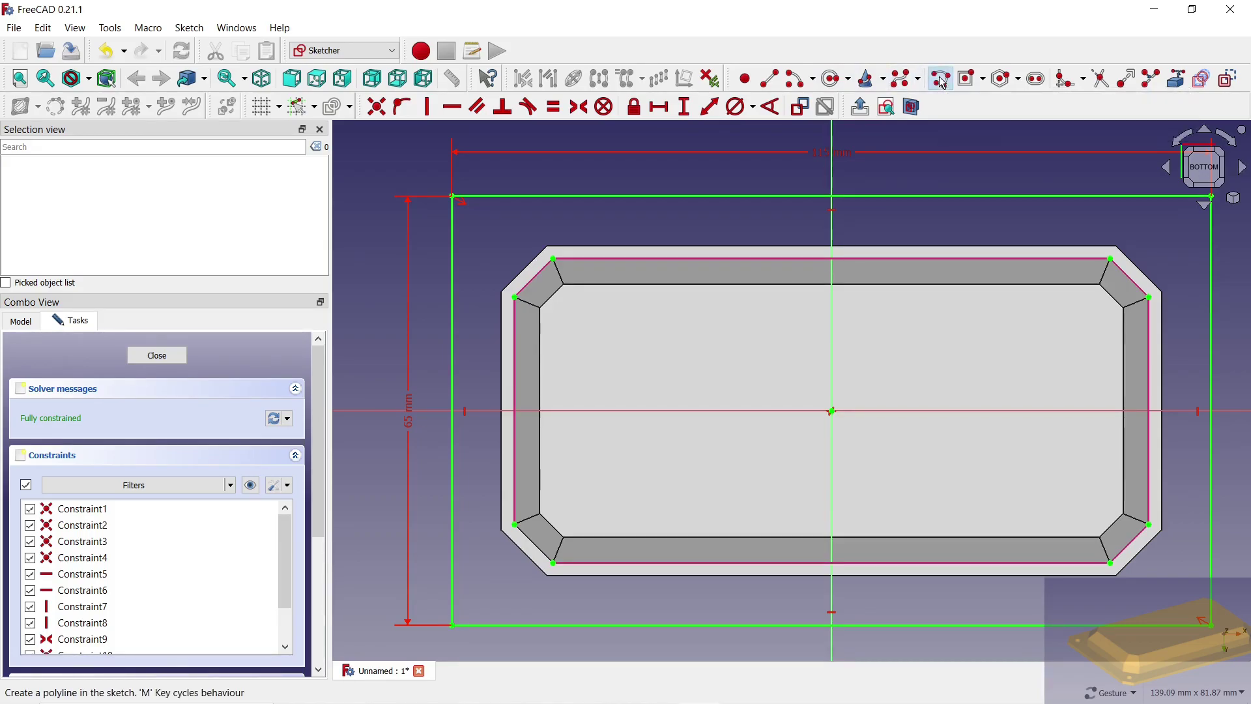
{"action": "left_click", "coordinate": [515, 297]}
{"action": "left_click", "coordinate": [553, 259]}
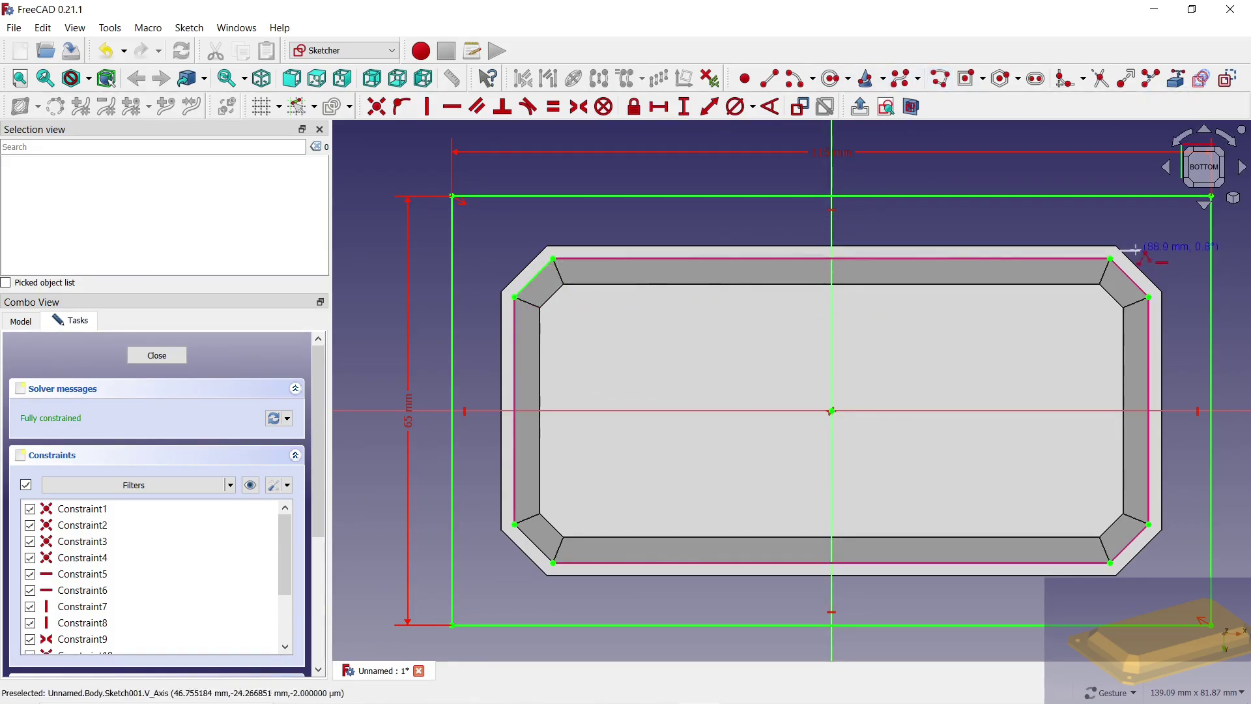
{"action": "left_click", "coordinate": [1110, 259]}
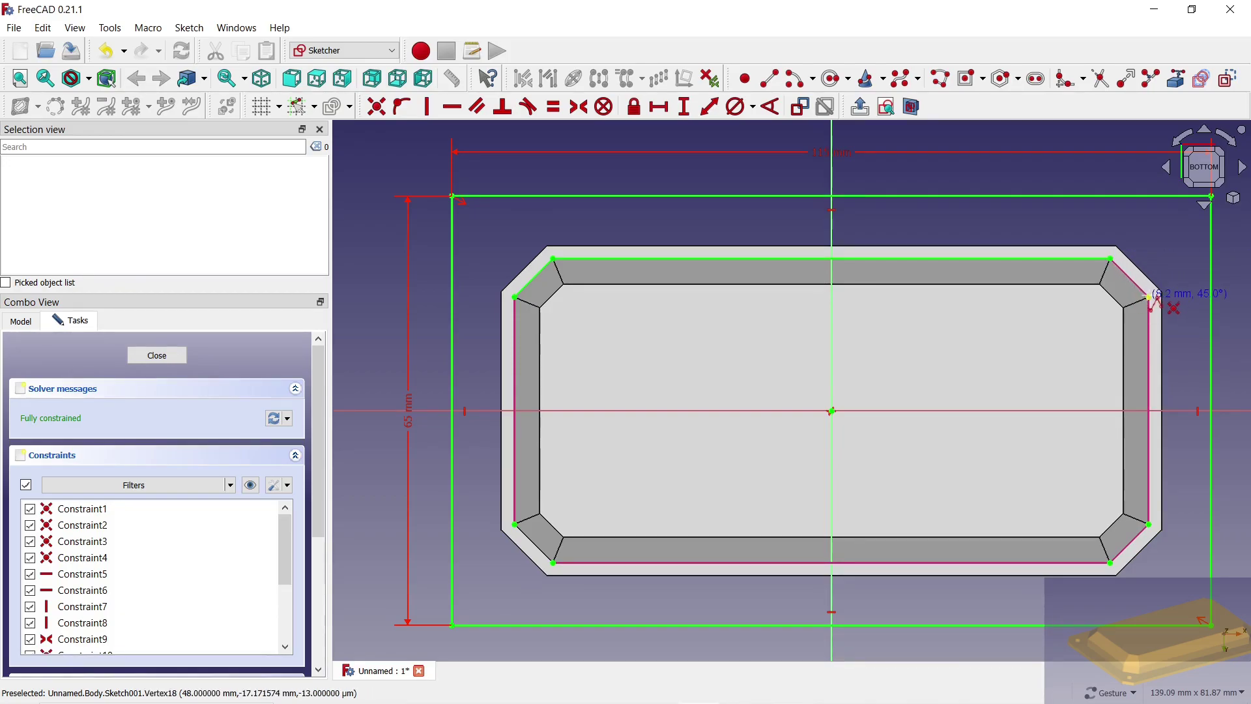
{"action": "left_click", "coordinate": [1151, 298]}
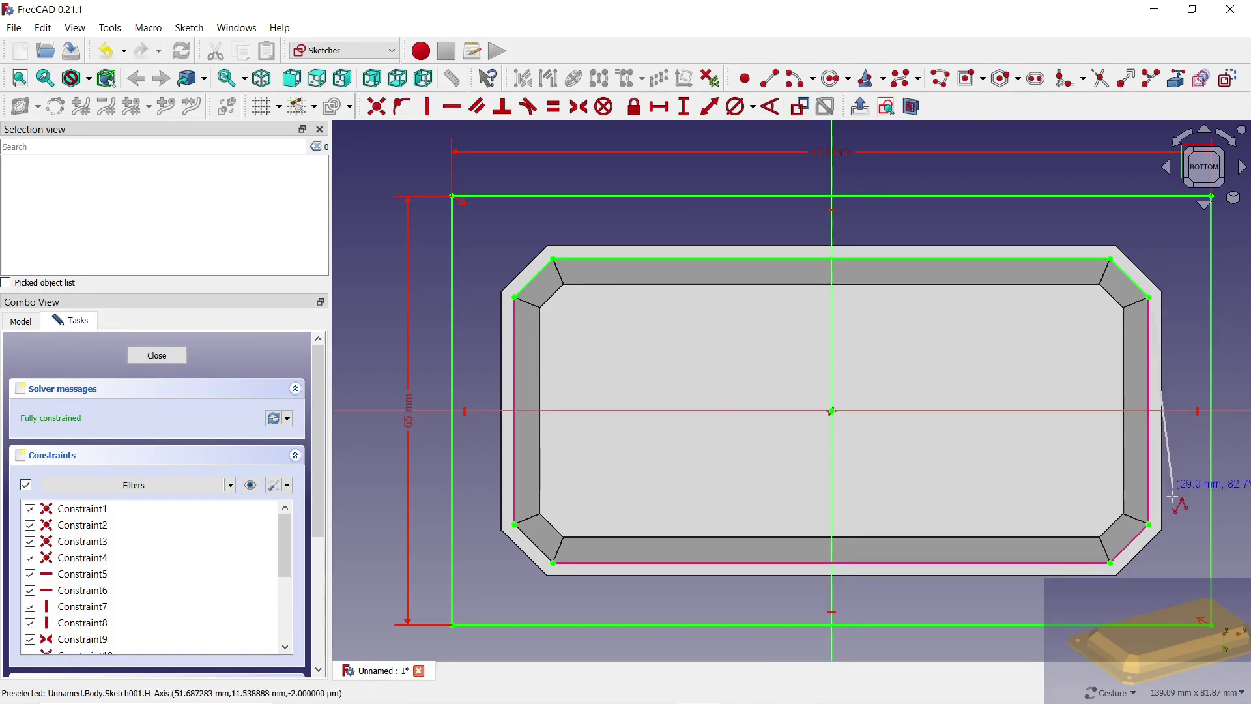
{"action": "left_click", "coordinate": [1150, 525]}
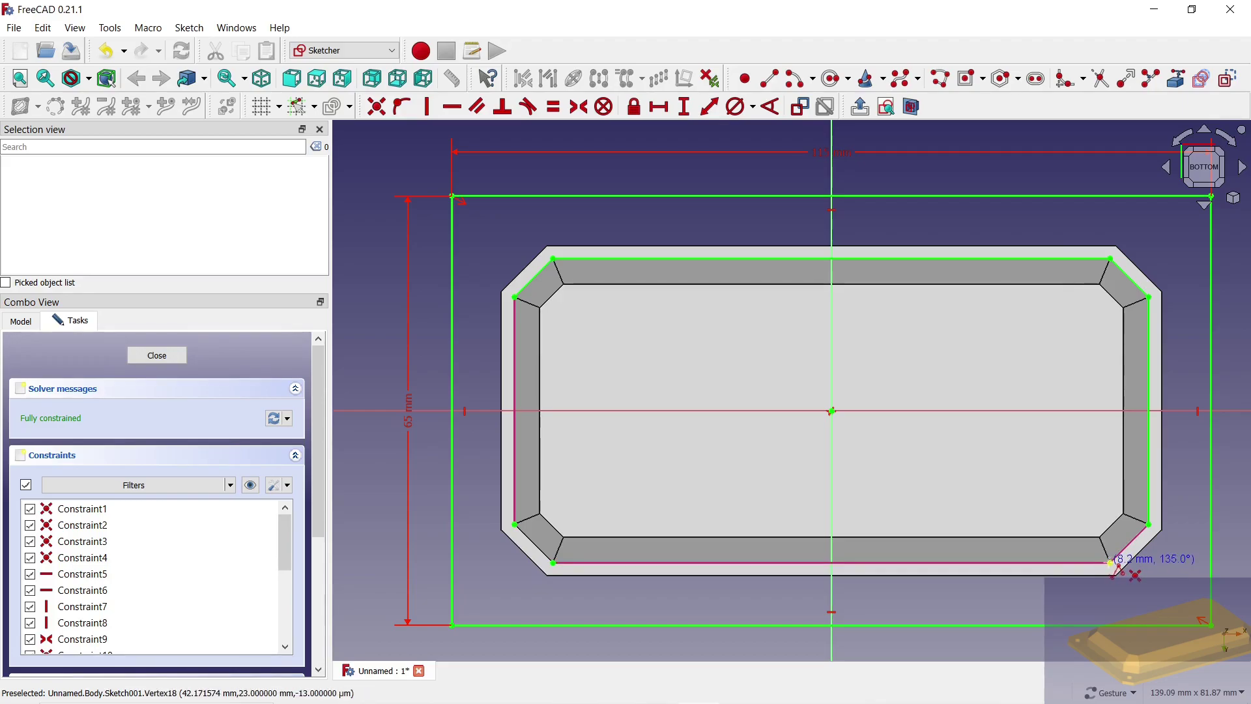
Step: Continue the polyline around the bottom chamfers and close it up the left side
{"action": "scroll", "coordinate": [1113, 564], "scroll_direction": "up", "scroll_amount": 5}
{"action": "left_click", "coordinate": [1106, 558]}
{"action": "scroll", "coordinate": [1106, 558], "scroll_direction": "down", "scroll_amount": 5}
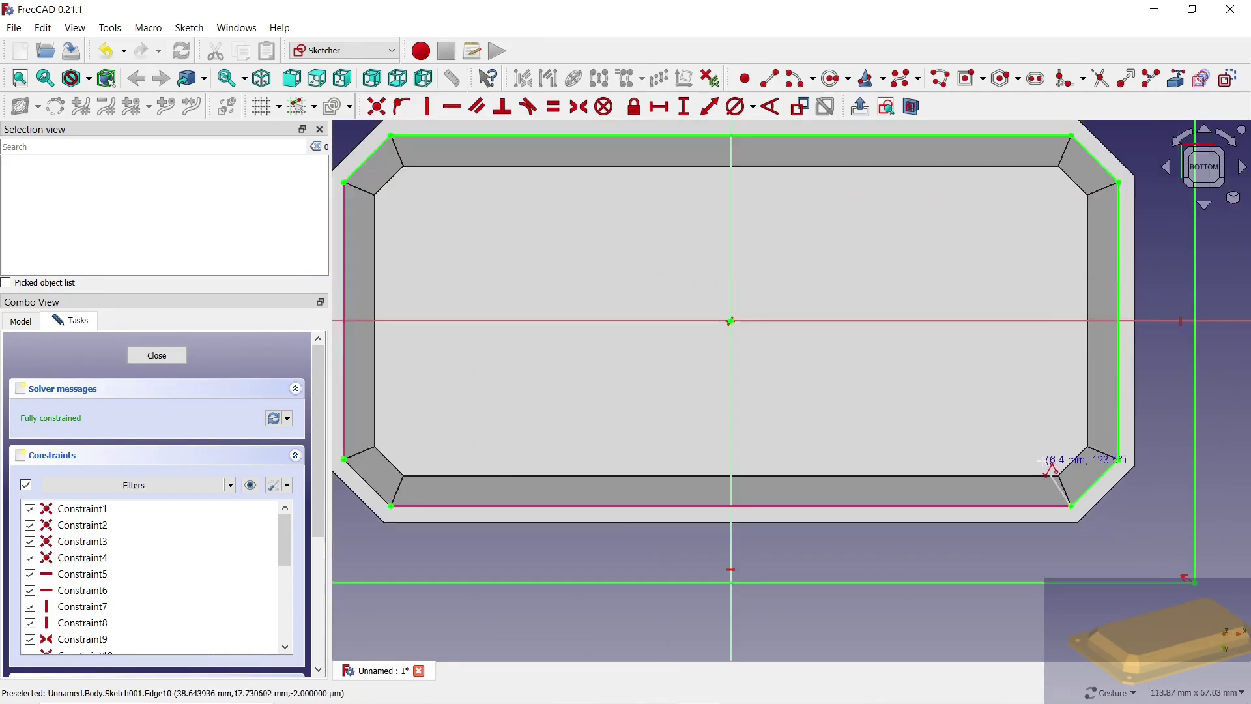
{"action": "scroll", "coordinate": [405, 510], "scroll_direction": "up", "scroll_amount": 5}
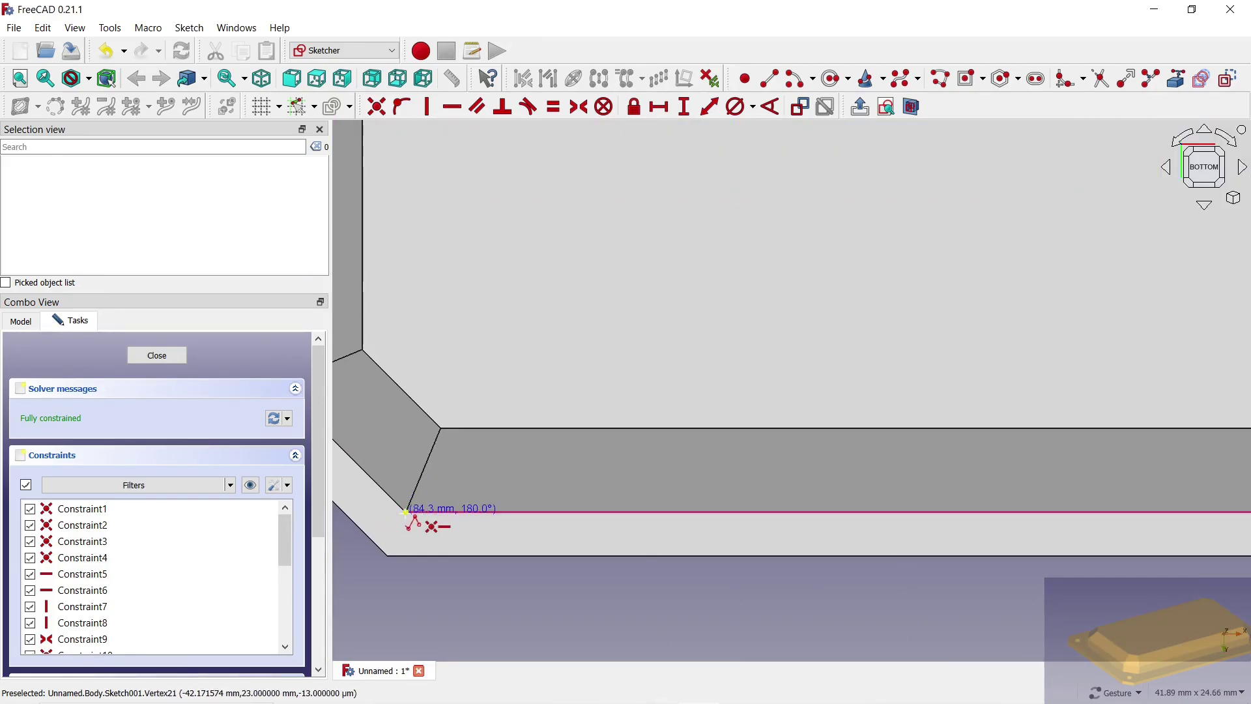
{"action": "left_click", "coordinate": [405, 511]}
{"action": "scroll", "coordinate": [477, 520], "scroll_direction": "down", "scroll_amount": 3}
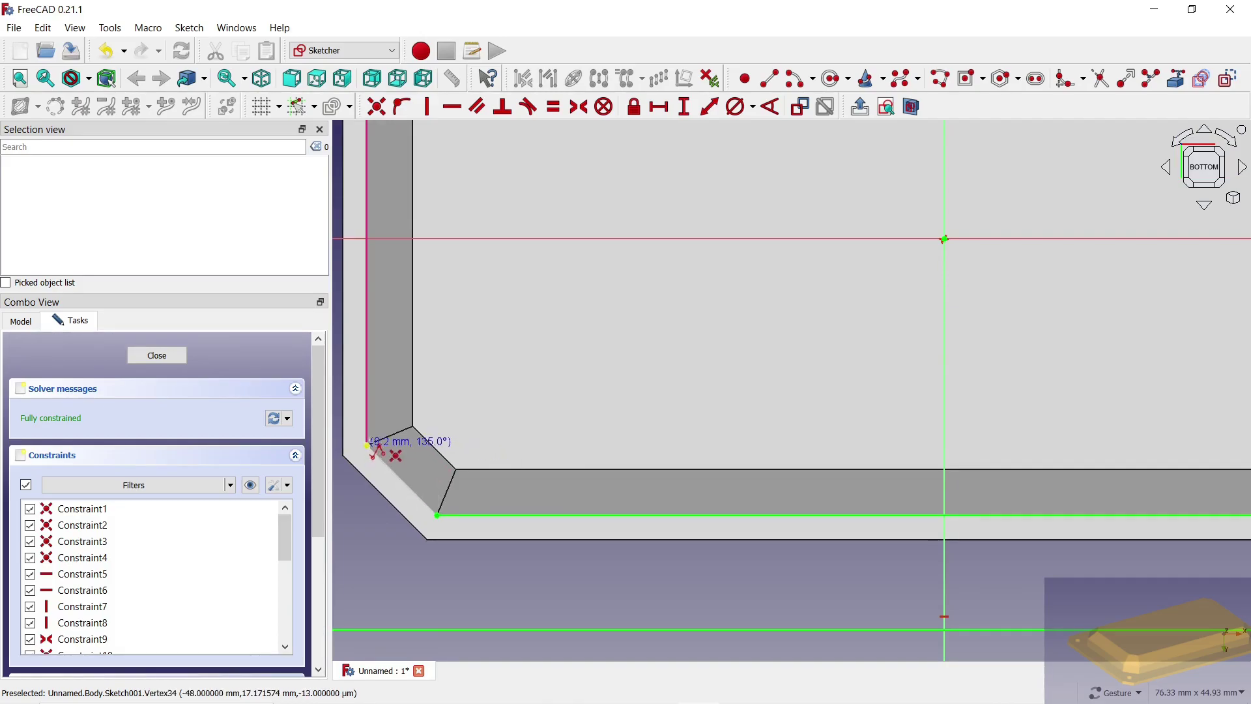
{"action": "left_click", "coordinate": [369, 445]}
{"action": "scroll", "coordinate": [430, 456], "scroll_direction": "down", "scroll_amount": 2}
{"action": "scroll", "coordinate": [427, 261], "scroll_direction": "down", "scroll_amount": 3}
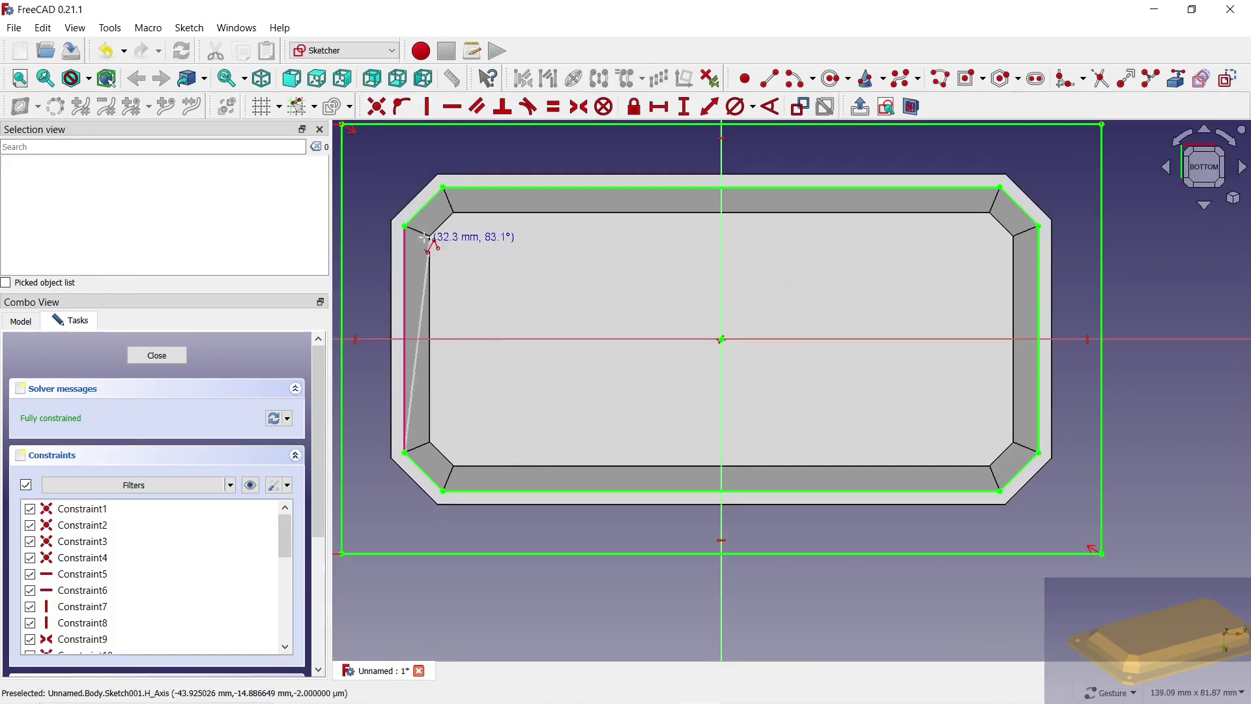
{"action": "scroll", "coordinate": [417, 228], "scroll_direction": "up", "scroll_amount": 5}
{"action": "left_click", "coordinate": [404, 222]}
{"action": "scroll", "coordinate": [485, 202], "scroll_direction": "down", "scroll_amount": 3}
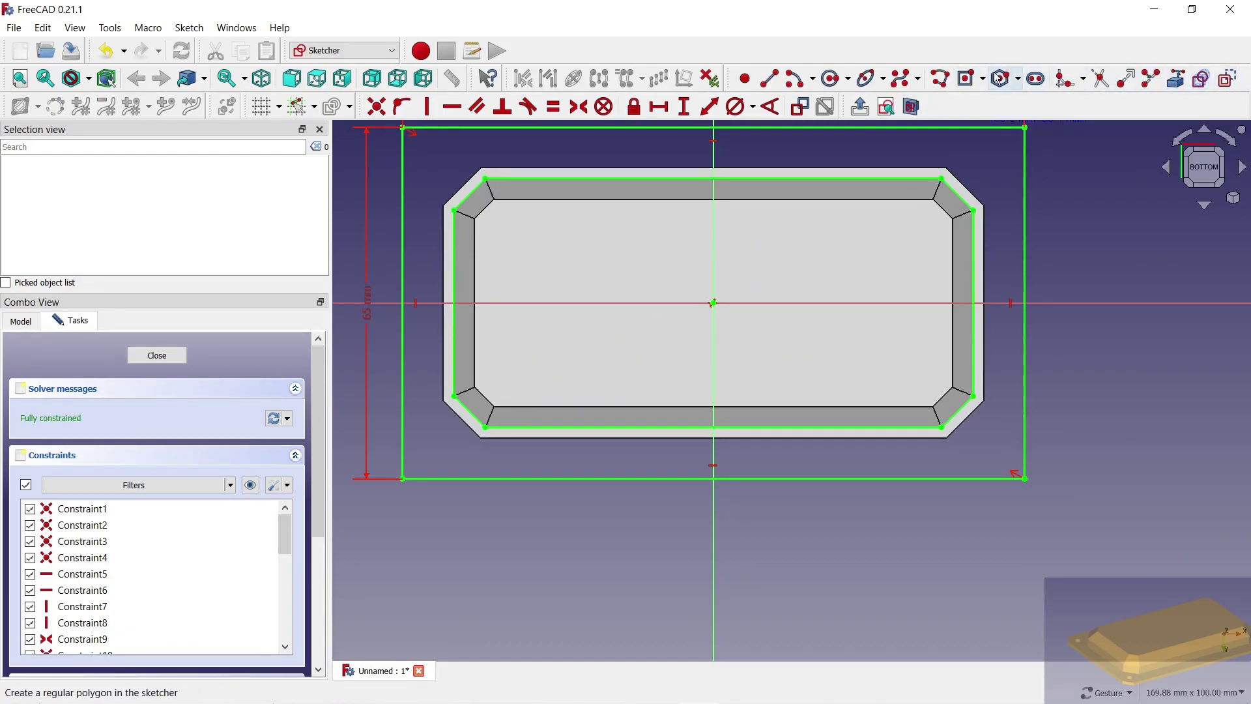
Step: Draw a second rectangle centred on the origin, just inside the outer frame
{"action": "left_click", "coordinate": [966, 78]}
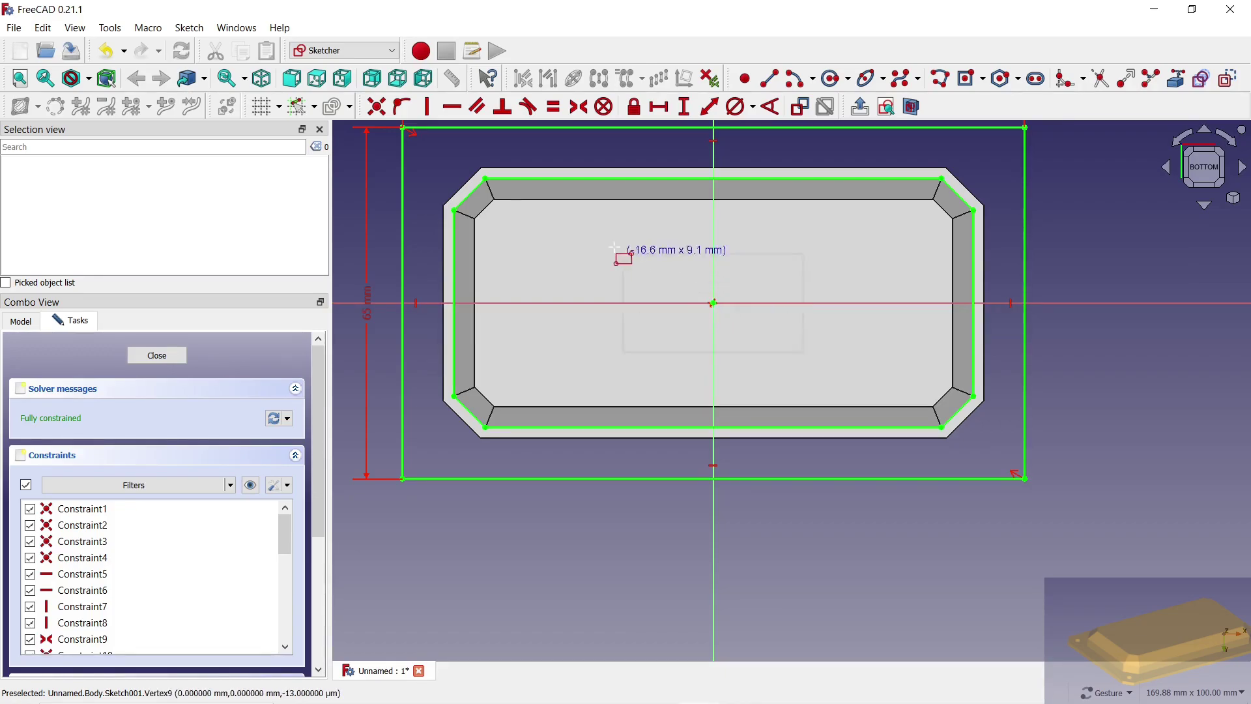
{"action": "left_click", "coordinate": [713, 303]}
{"action": "left_click", "coordinate": [429, 152]}
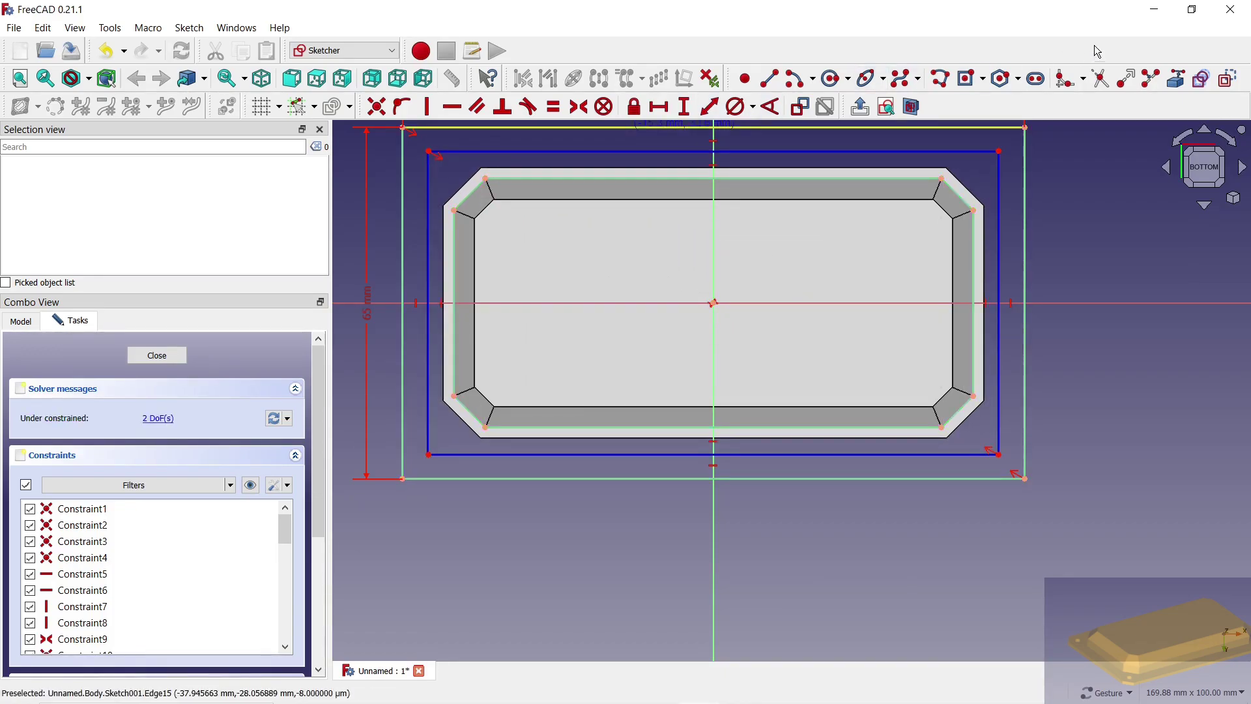
Step: Place small circles centred on the rectangle's top-right, bottom-right and bottom-left corners
{"action": "left_click", "coordinate": [827, 85]}
{"action": "scroll", "coordinate": [551, 222], "scroll_direction": "up", "scroll_amount": 3}
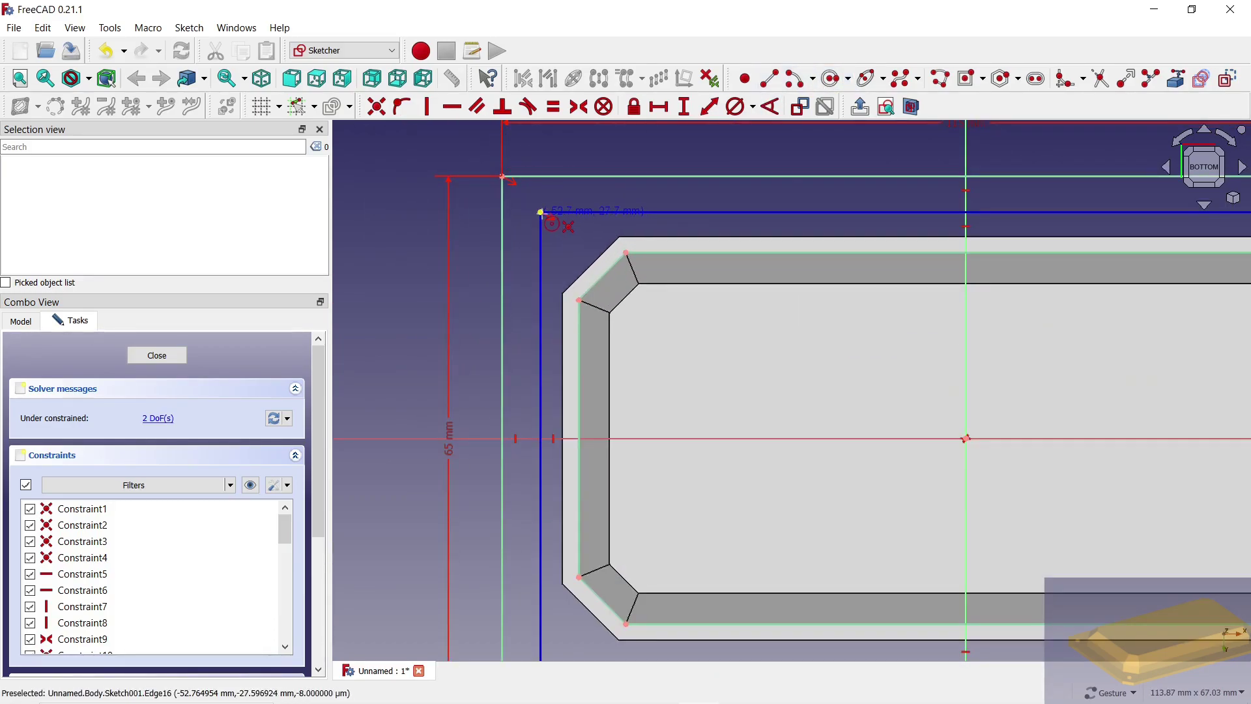
{"action": "scroll", "coordinate": [543, 225], "scroll_direction": "down", "scroll_amount": 3}
{"action": "scroll", "coordinate": [1016, 219], "scroll_direction": "up", "scroll_amount": 4}
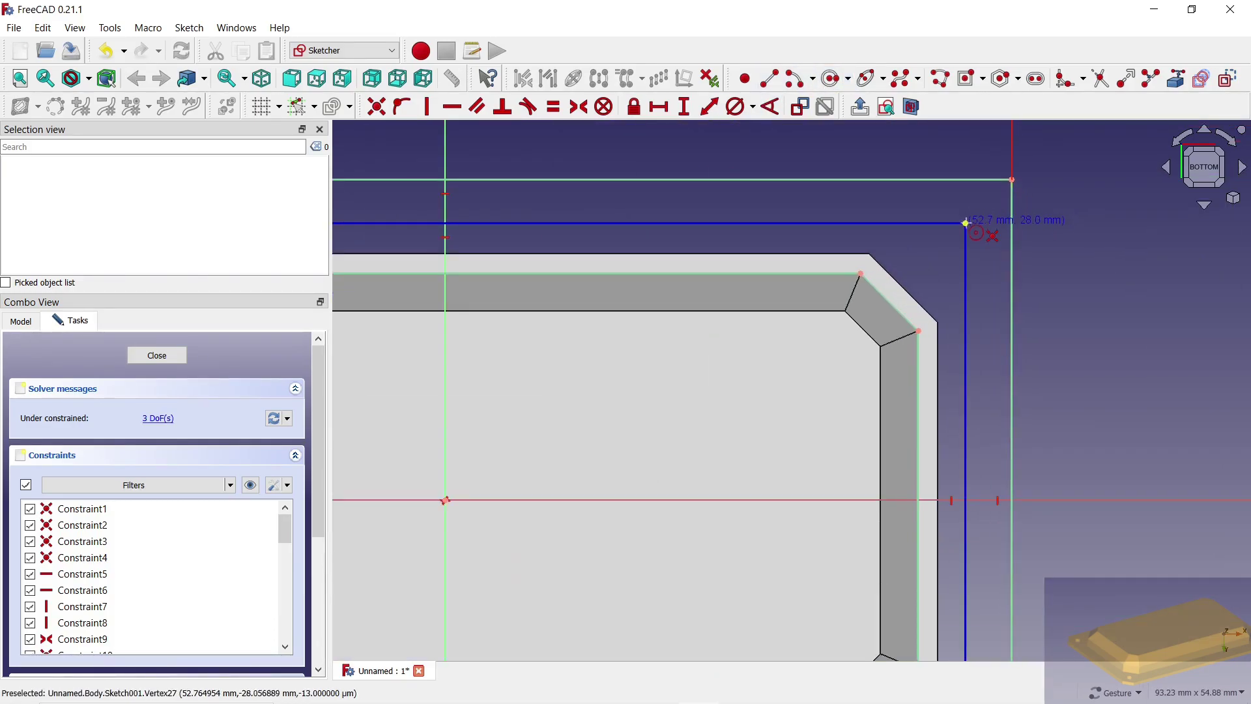
{"action": "left_click", "coordinate": [968, 221]}
{"action": "left_click", "coordinate": [993, 231]}
{"action": "scroll", "coordinate": [957, 207], "scroll_direction": "down", "scroll_amount": 4}
{"action": "scroll", "coordinate": [967, 466], "scroll_direction": "up", "scroll_amount": 4}
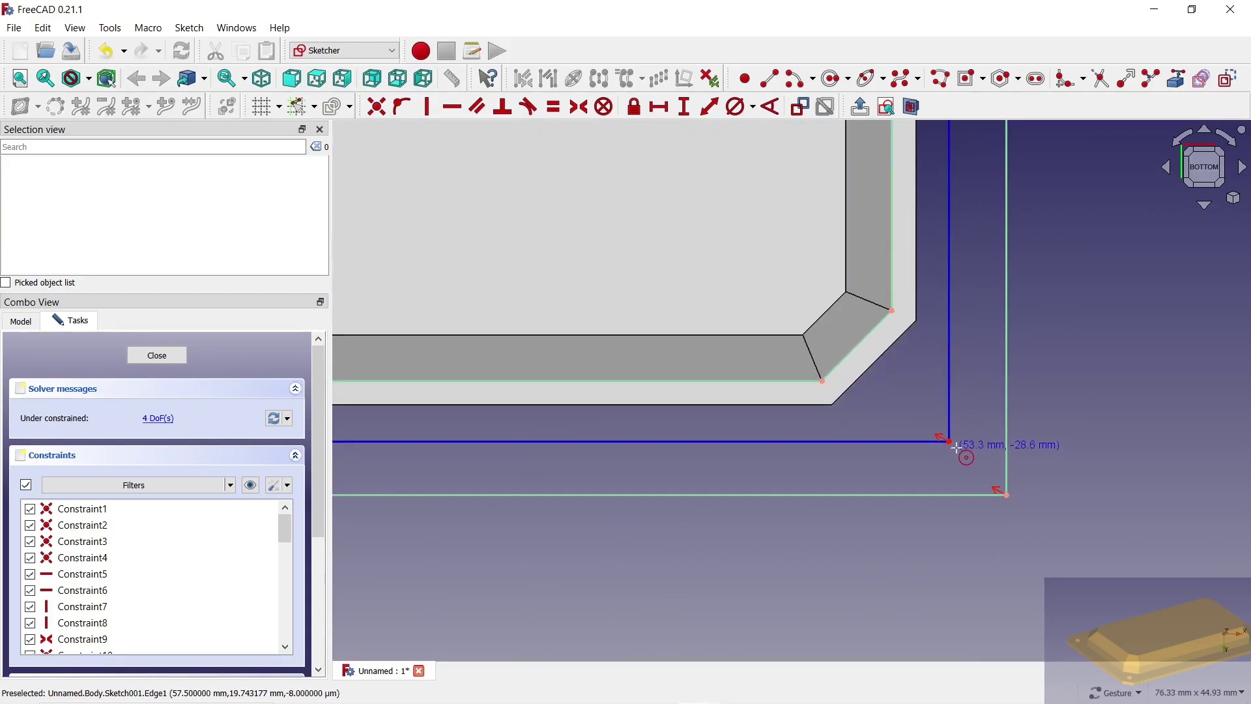
{"action": "left_click", "coordinate": [949, 442]}
{"action": "left_click", "coordinate": [969, 455]}
{"action": "scroll", "coordinate": [969, 455], "scroll_direction": "down", "scroll_amount": 4}
{"action": "scroll", "coordinate": [516, 451], "scroll_direction": "up", "scroll_amount": 4}
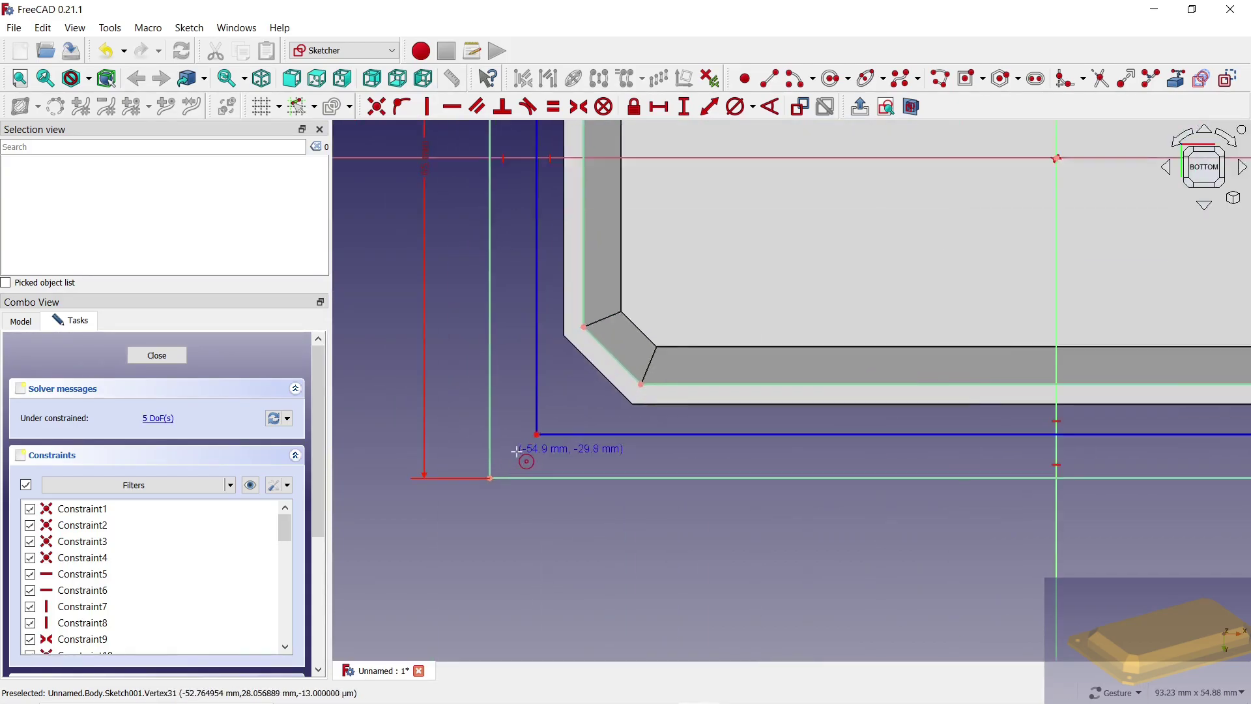
{"action": "scroll", "coordinate": [517, 451], "scroll_direction": "up", "scroll_amount": 1}
{"action": "left_click", "coordinate": [541, 431]}
{"action": "left_click", "coordinate": [559, 448]}
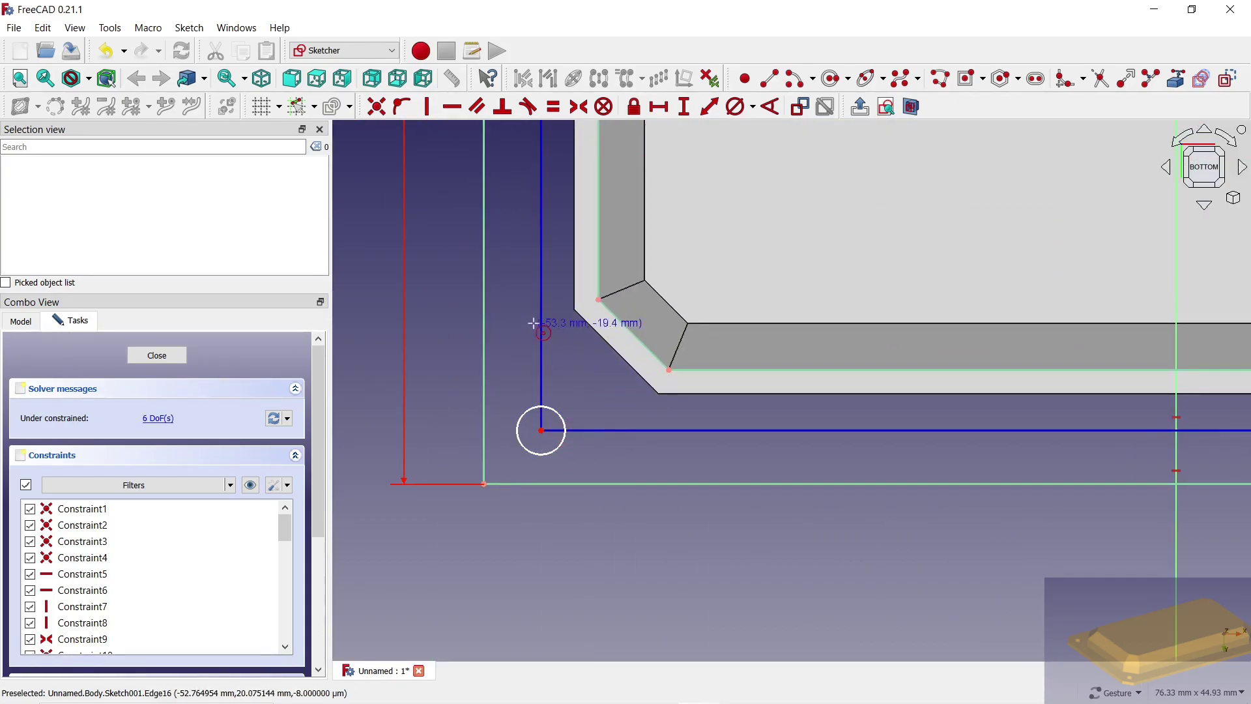
Step: Select the bottom-left, bottom-right and top-right corner circles together
{"action": "left_click", "coordinate": [563, 421]}
{"action": "scroll", "coordinate": [472, 390], "scroll_direction": "down", "scroll_amount": 3}
{"action": "scroll", "coordinate": [1021, 396], "scroll_direction": "up", "scroll_amount": 3}
{"action": "scroll", "coordinate": [1107, 417], "scroll_direction": "up", "scroll_amount": 1}
{"action": "left_click", "coordinate": [1137, 428]}
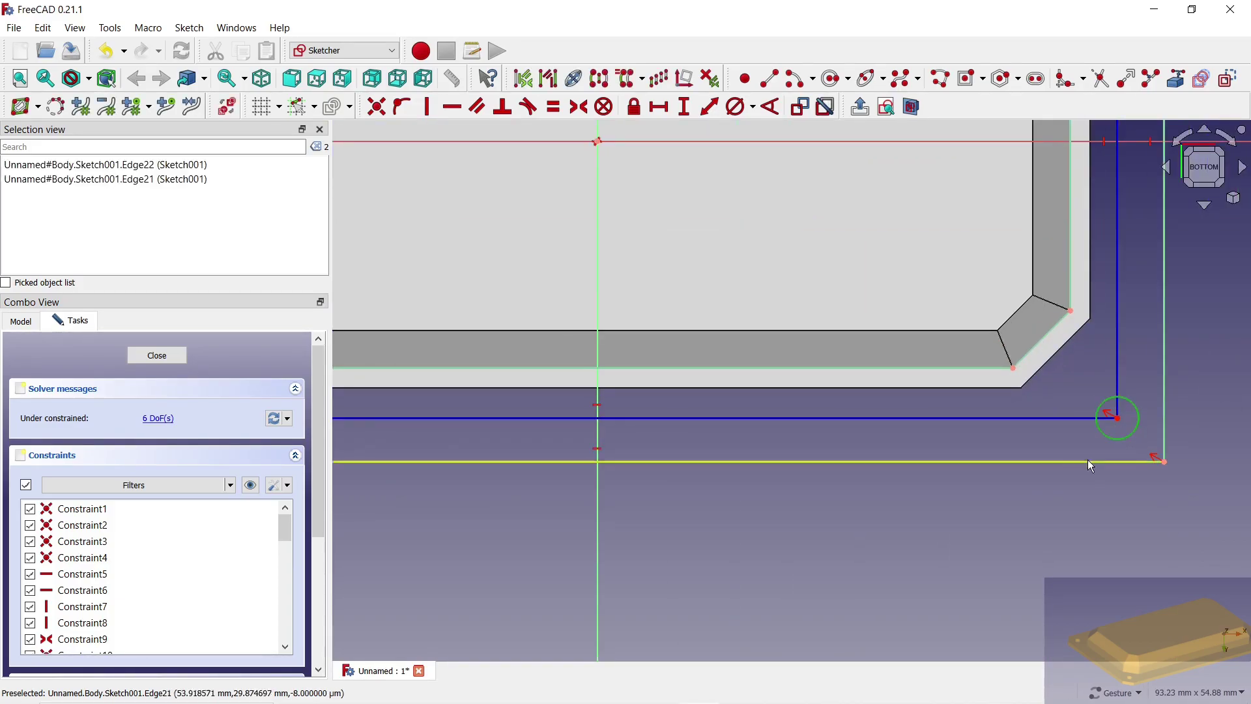
{"action": "scroll", "coordinate": [1092, 465], "scroll_direction": "down", "scroll_amount": 3}
{"action": "scroll", "coordinate": [1107, 196], "scroll_direction": "up", "scroll_amount": 3}
{"action": "left_click", "coordinate": [1108, 126]}
{"action": "scroll", "coordinate": [1129, 287], "scroll_direction": "down", "scroll_amount": 2}
Step: Add the top-left circle and give all four corner circles one shared diameter
{"action": "scroll", "coordinate": [693, 229], "scroll_direction": "down", "scroll_amount": 1}
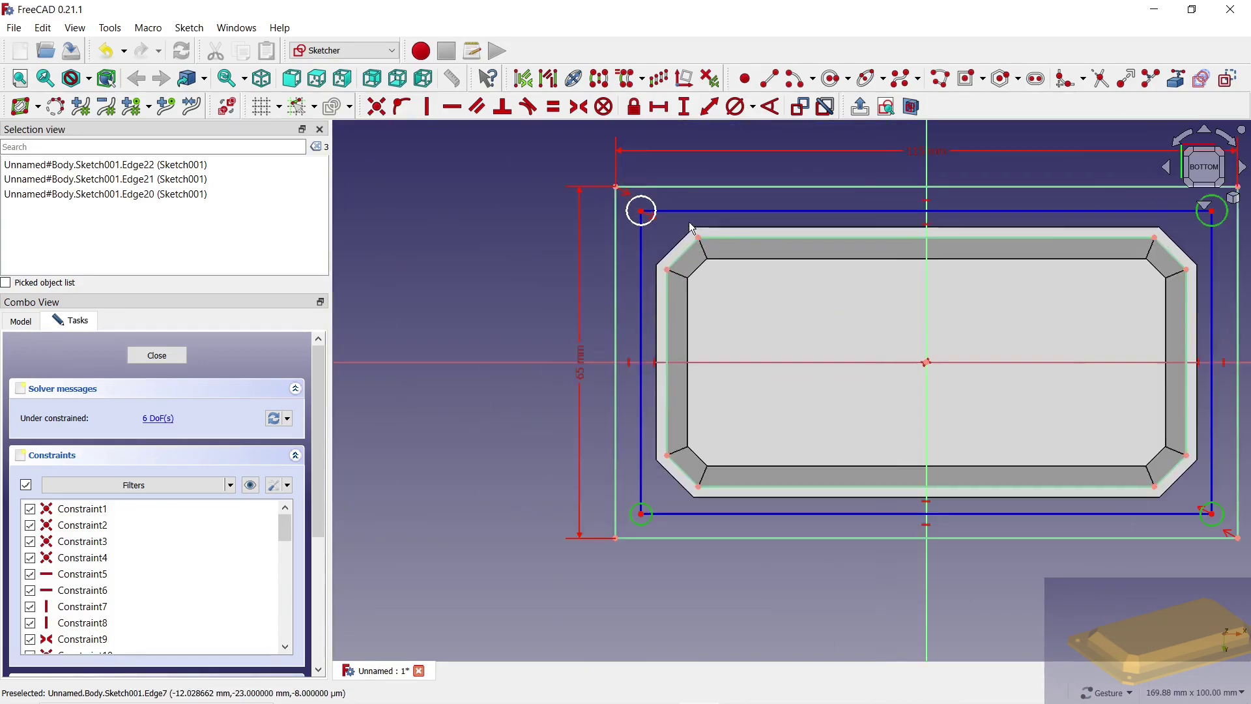
{"action": "scroll", "coordinate": [693, 230], "scroll_direction": "up", "scroll_amount": 3}
{"action": "left_click", "coordinate": [608, 222]}
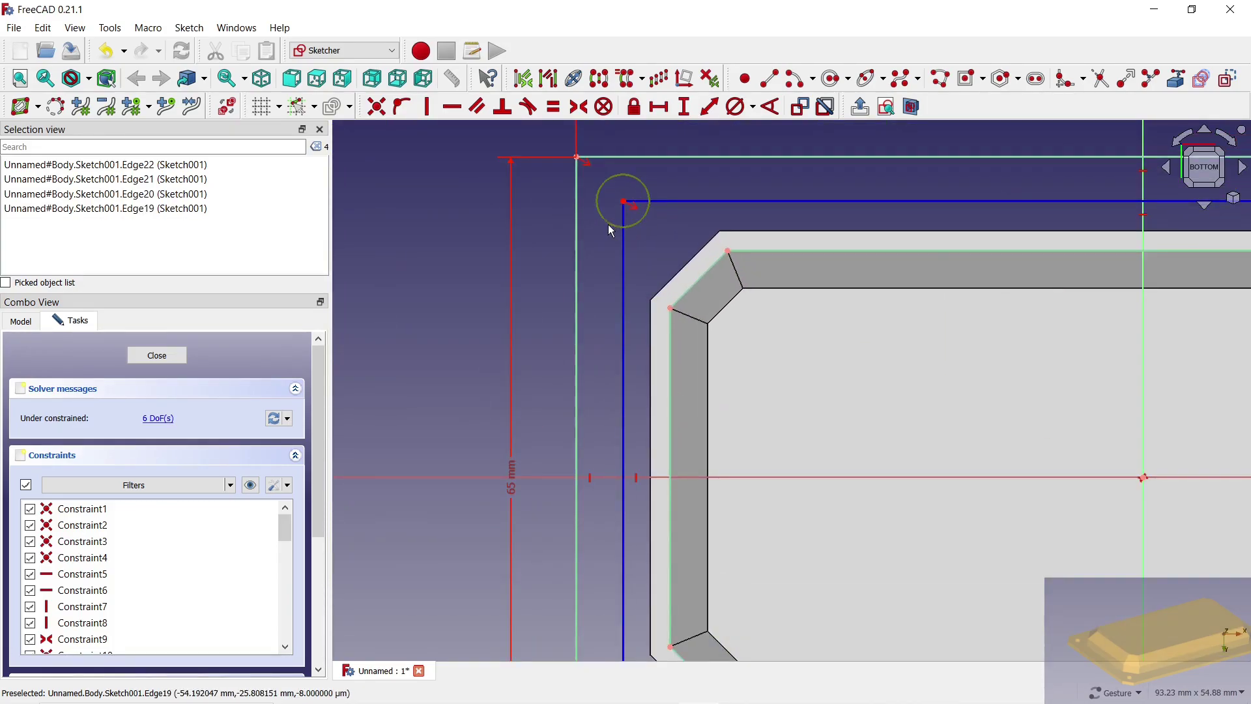
{"action": "left_click", "coordinate": [738, 109]}
{"action": "key", "text": "Return"}
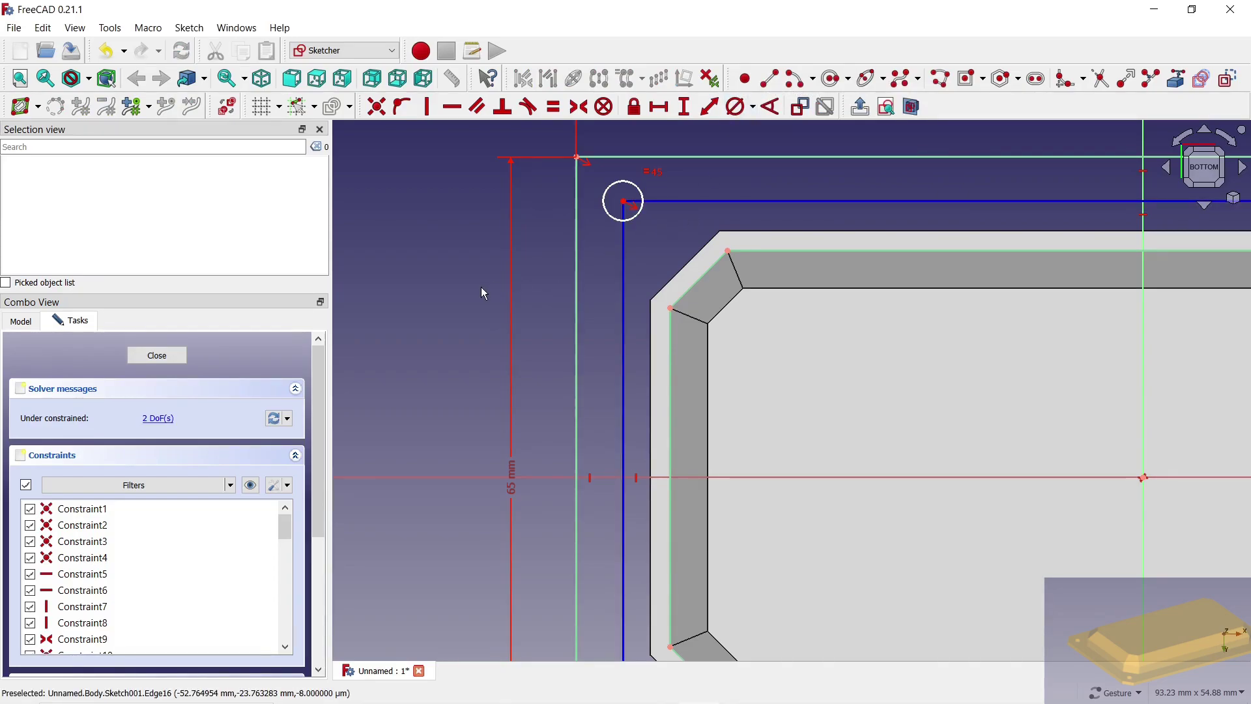
Step: Dimension the inner rectangle 102 mm wide and 52 mm tall
{"action": "scroll", "coordinate": [481, 286], "scroll_direction": "down", "scroll_amount": 1}
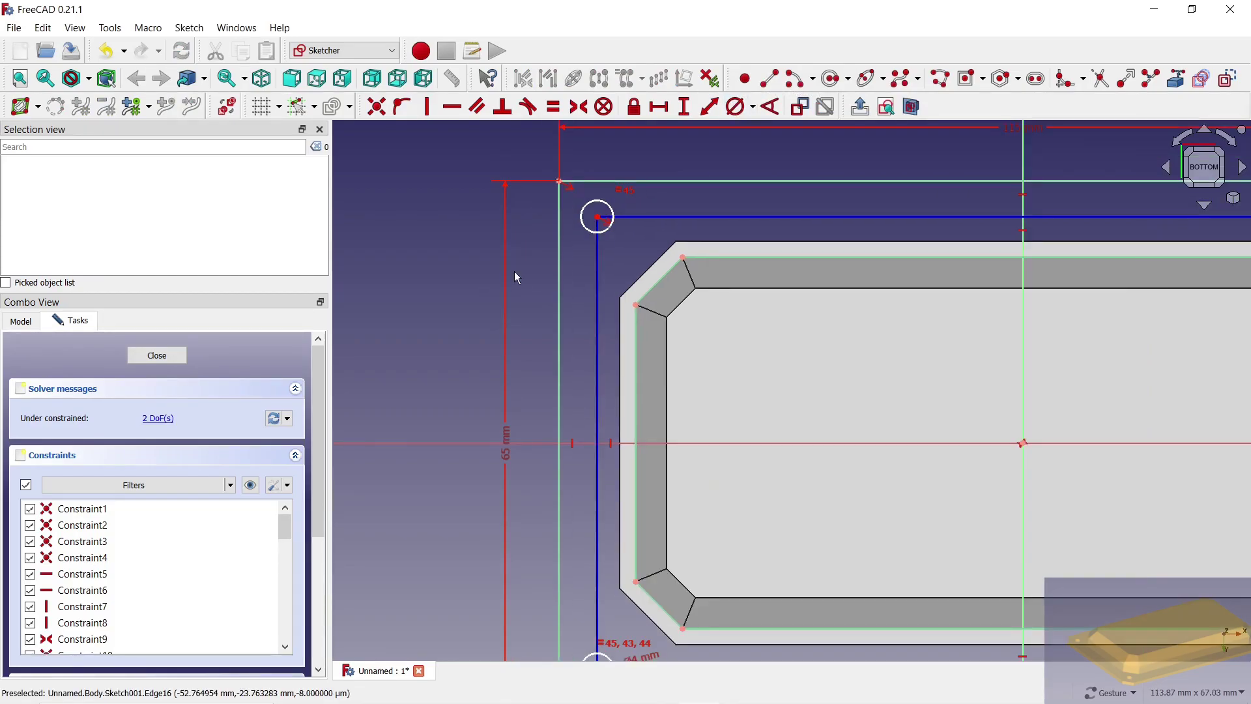
{"action": "left_click", "coordinate": [663, 112]}
{"action": "left_click", "coordinate": [690, 216]}
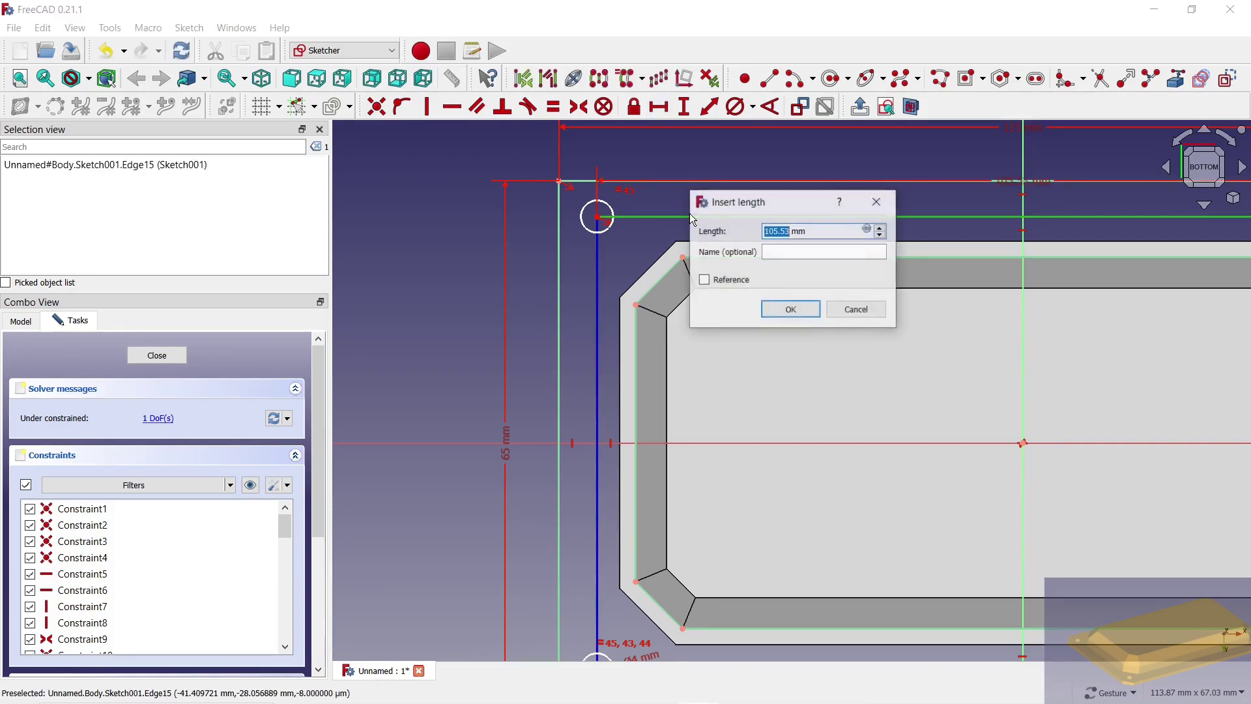
{"action": "type", "text": "102"}
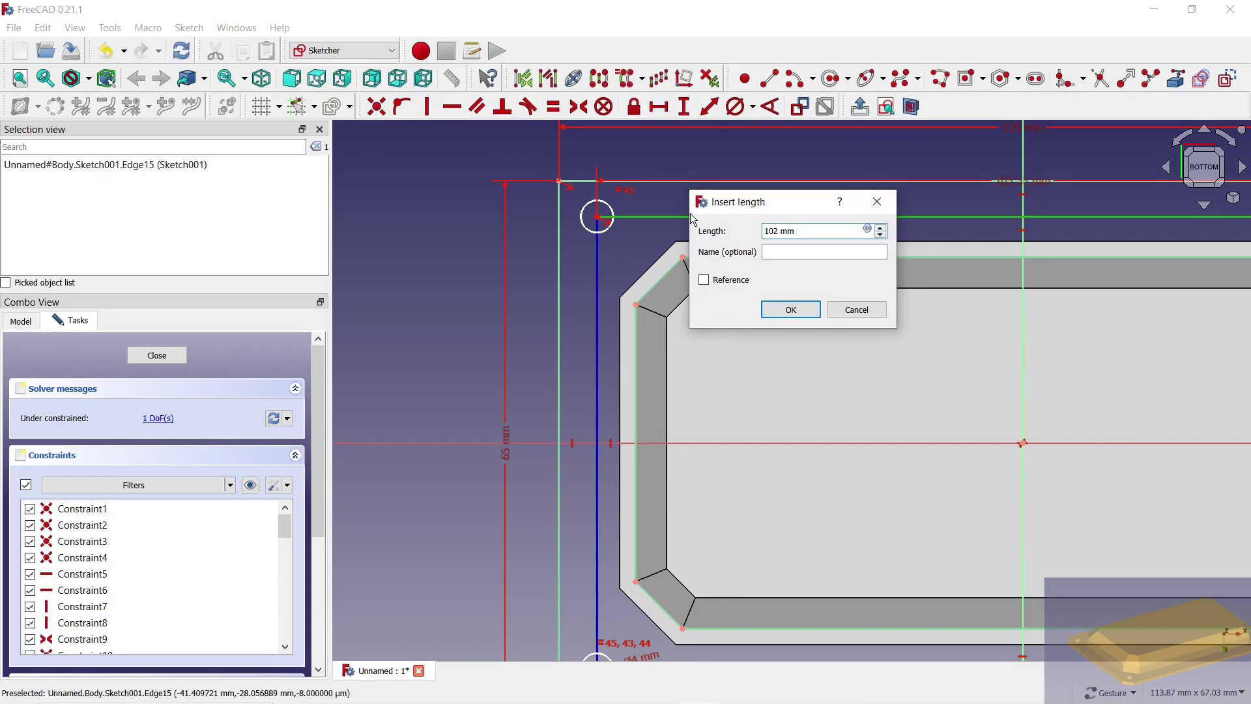
{"action": "key", "text": "Return"}
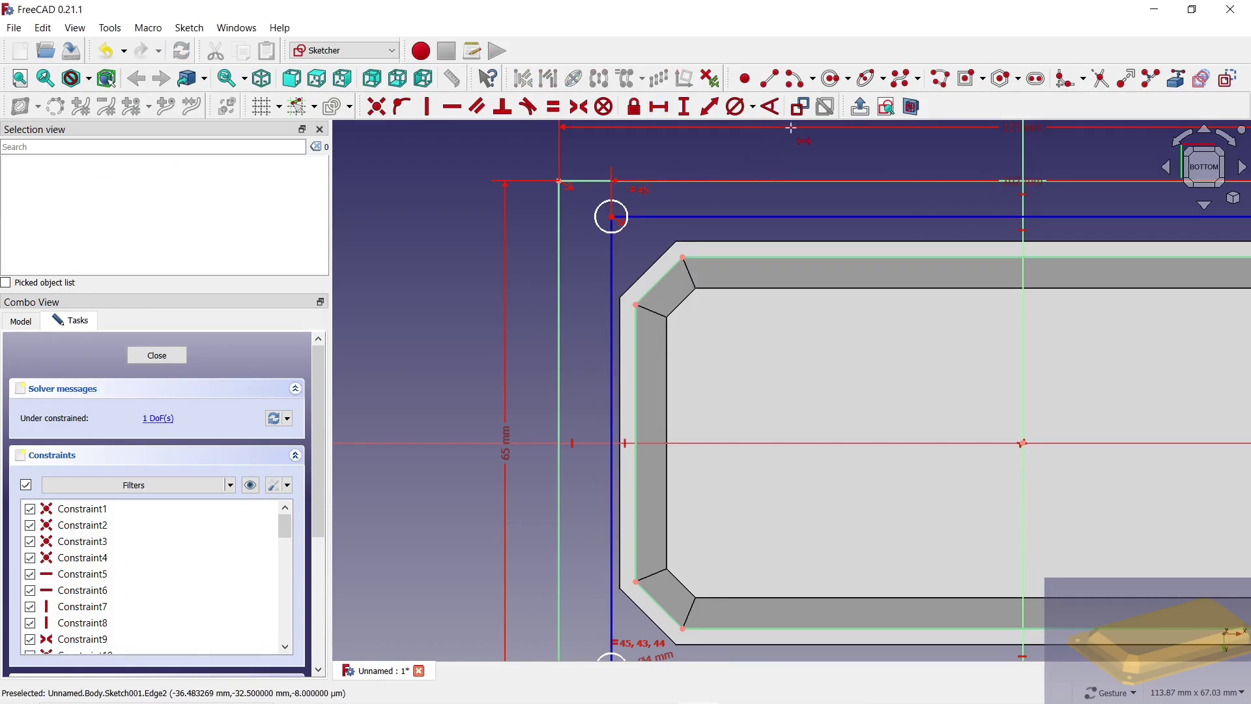
{"action": "left_click", "coordinate": [685, 107]}
{"action": "left_click", "coordinate": [613, 264]}
{"action": "type", "text": "52"}
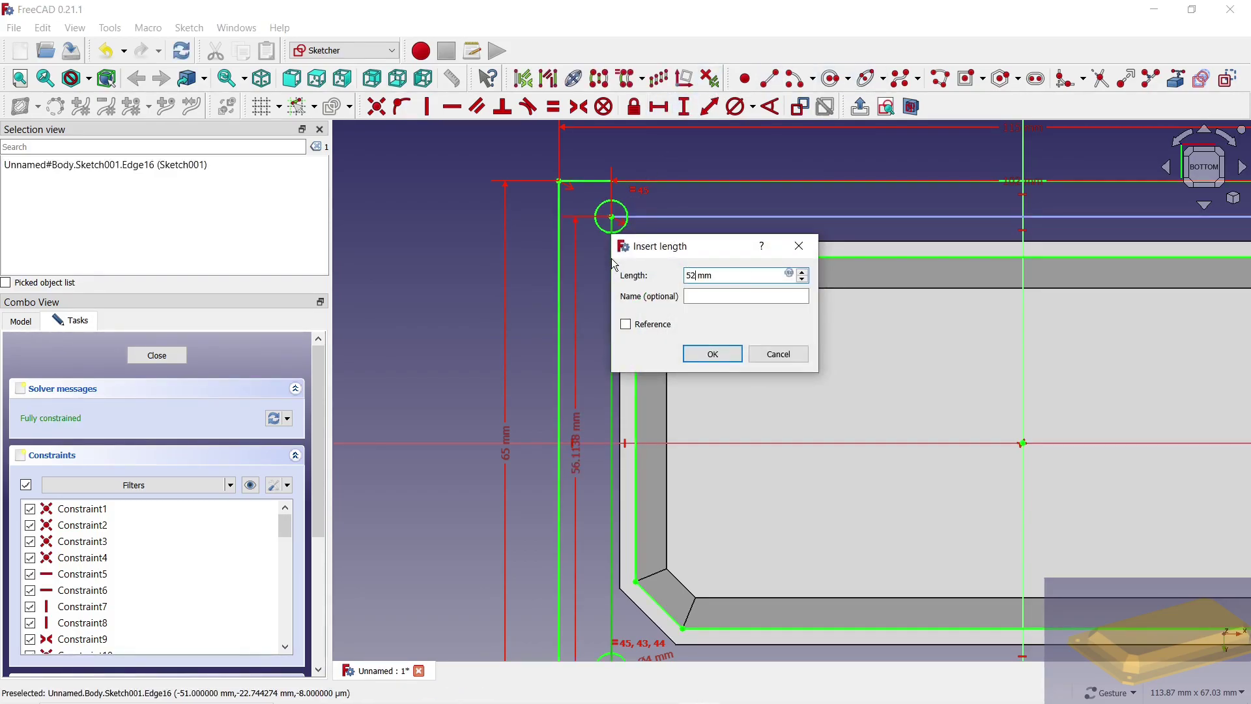
{"action": "key", "text": "Return"}
{"action": "scroll", "coordinate": [468, 263], "scroll_direction": "down", "scroll_amount": 2}
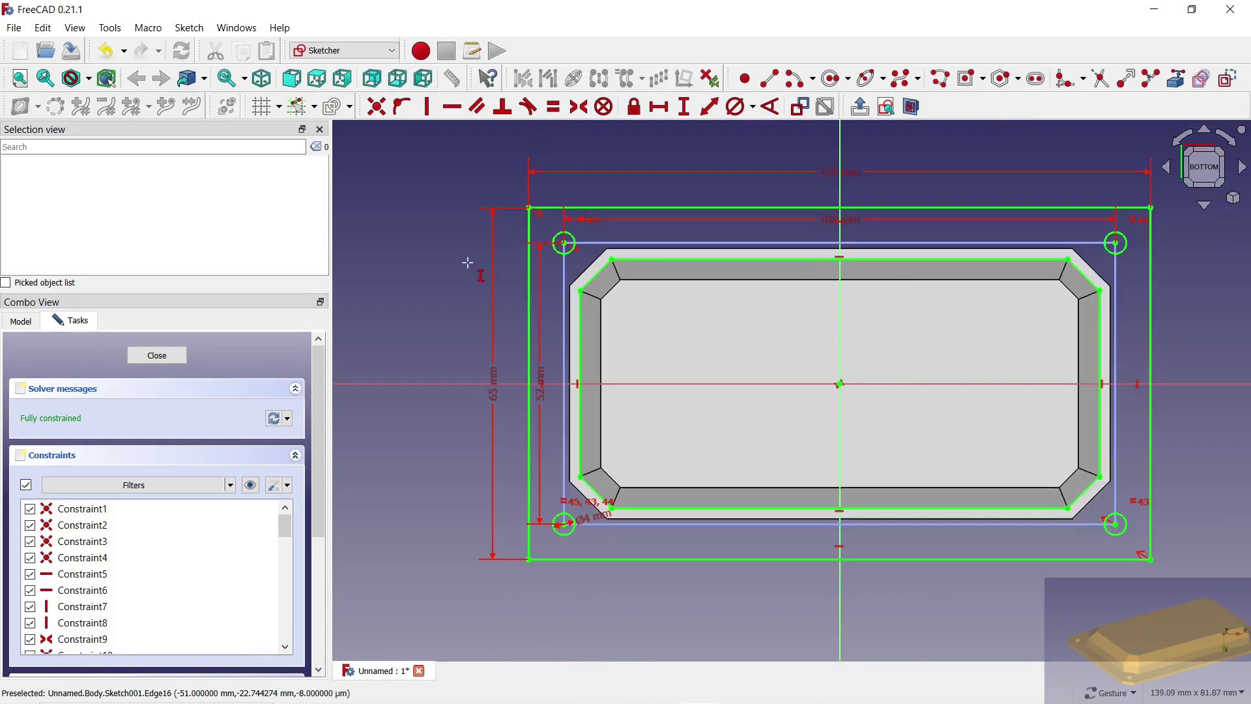
Step: Close the sketch and pad it 2 mm into a flat flange with four corner holes
{"action": "left_click", "coordinate": [151, 357]}
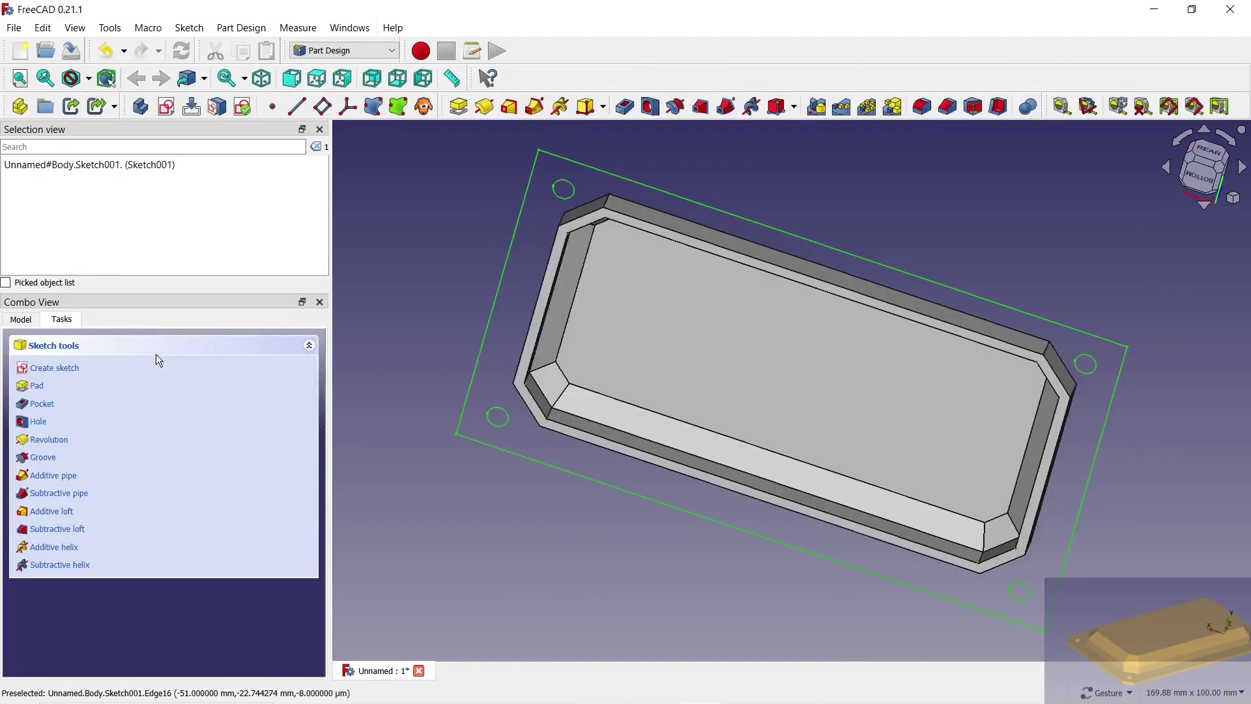
{"action": "left_click", "coordinate": [461, 107]}
{"action": "type", "text": "2"}
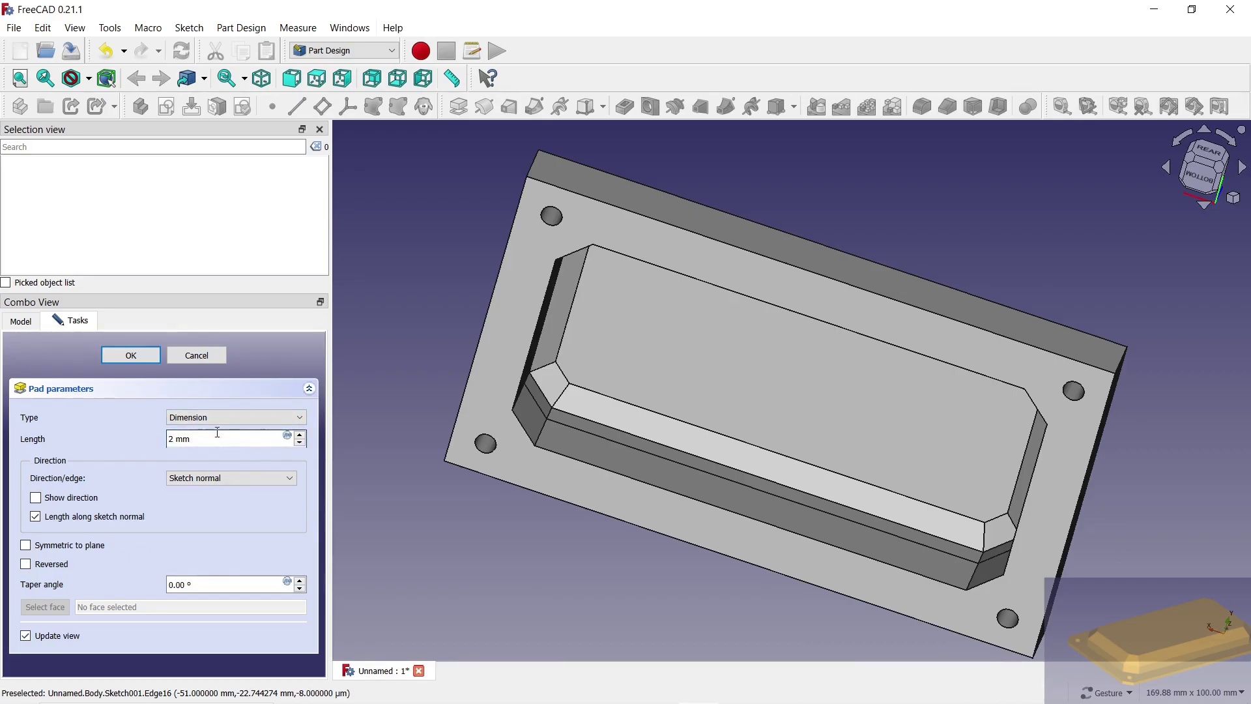
{"action": "left_click", "coordinate": [143, 355]}
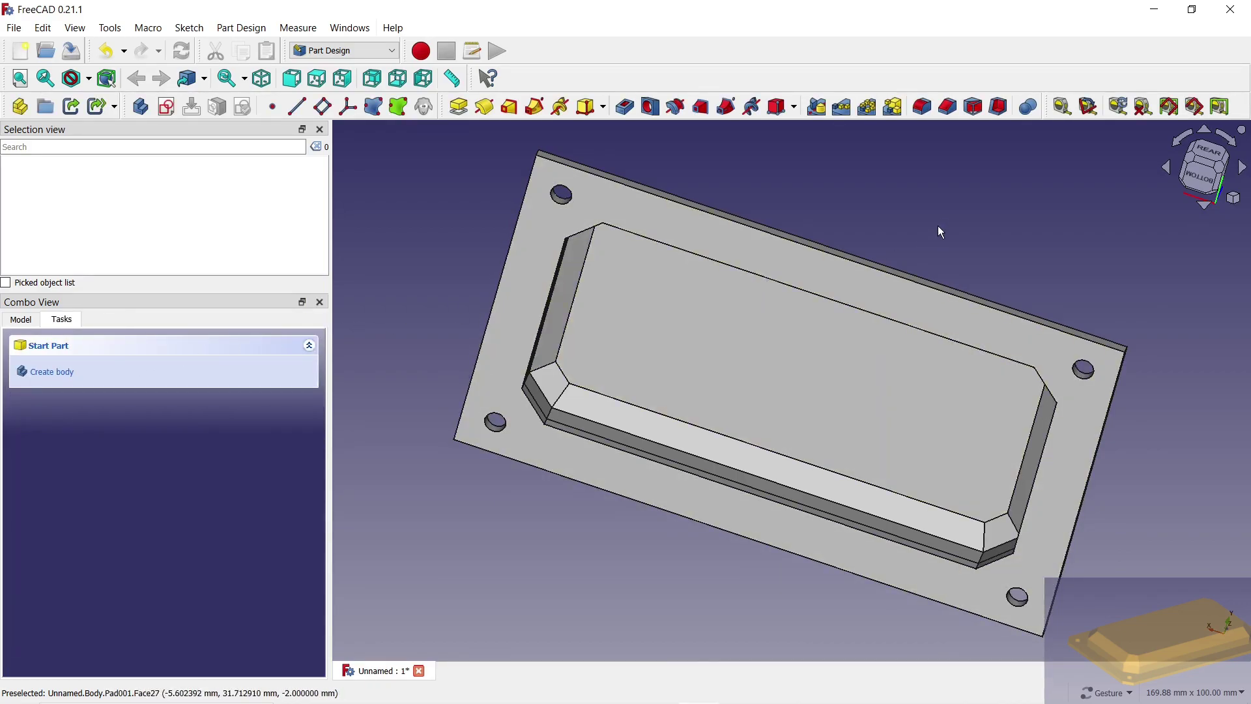
{"action": "mouse_move", "coordinate": [937, 226]}
{"action": "left_mouse_down"}
{"action": "mouse_move", "coordinate": [855, 230]}
{"action": "mouse_move", "coordinate": [785, 260]}
{"action": "left_mouse_up"}
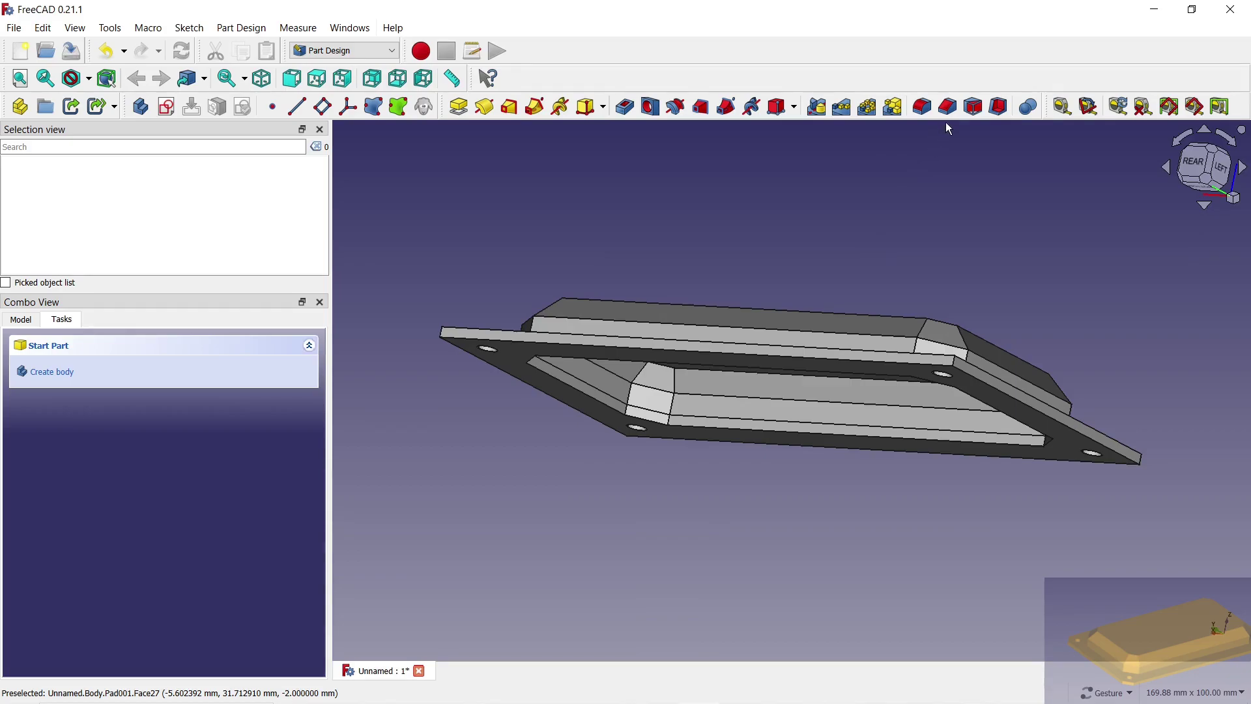
Step: Select Edge41, Edge43 and Edge39 of Pad001 where the tray meets the flange
{"action": "left_click", "coordinate": [954, 358]}
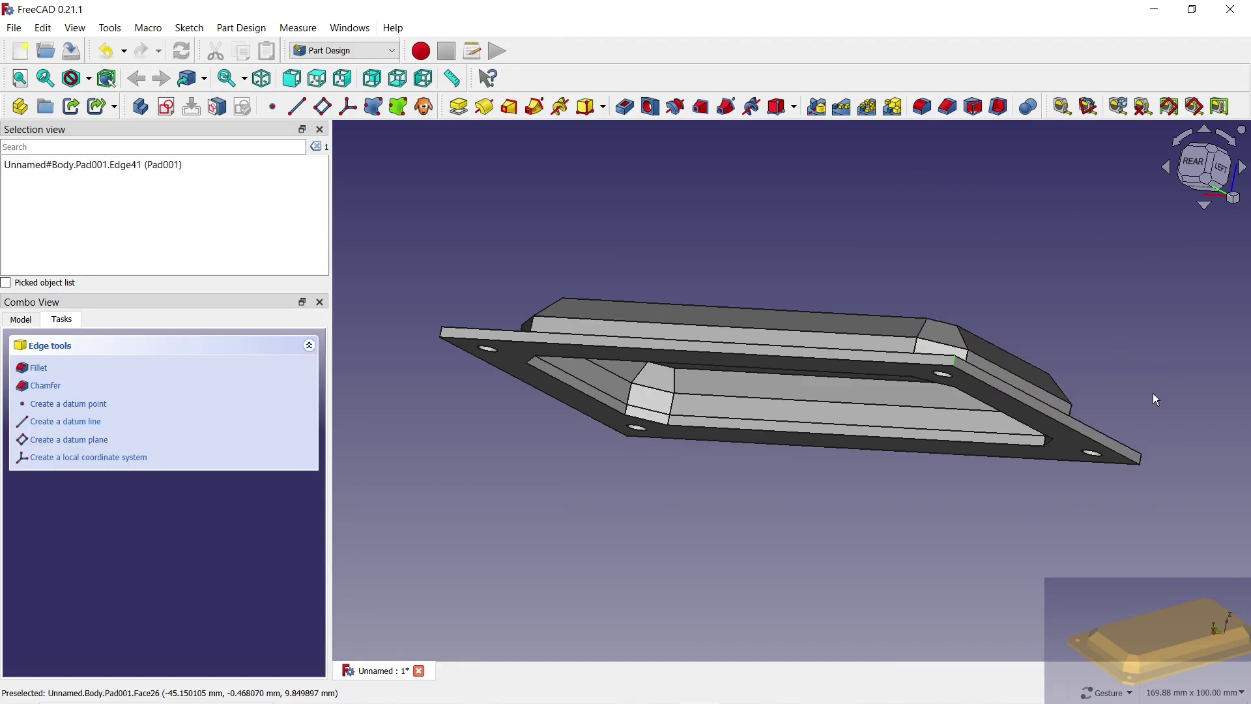
{"action": "left_click_drag", "start_coordinate": [1155, 398], "coordinate": [843, 376]}
{"action": "scroll", "coordinate": [733, 356], "scroll_direction": "up", "scroll_amount": 5}
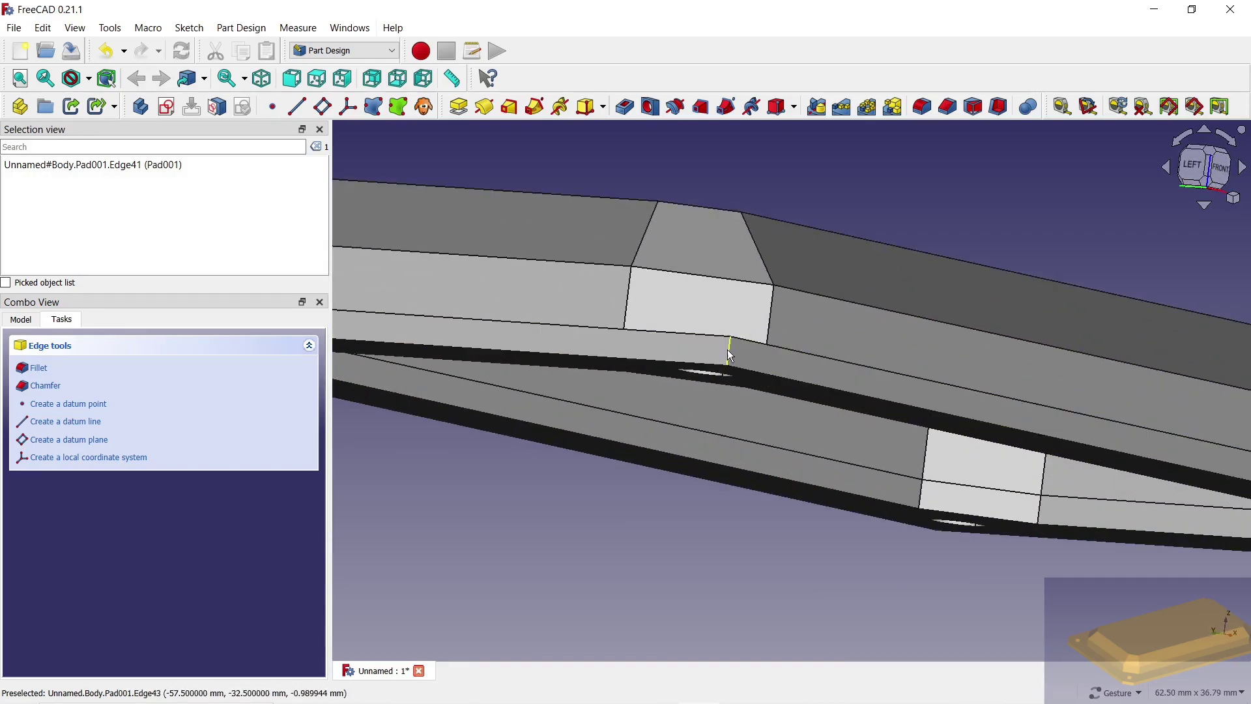
{"action": "left_click", "coordinate": [730, 355]}
{"action": "scroll", "coordinate": [748, 471], "scroll_direction": "down", "scroll_amount": 5}
{"action": "left_click_drag", "start_coordinate": [874, 421], "coordinate": [865, 406]}
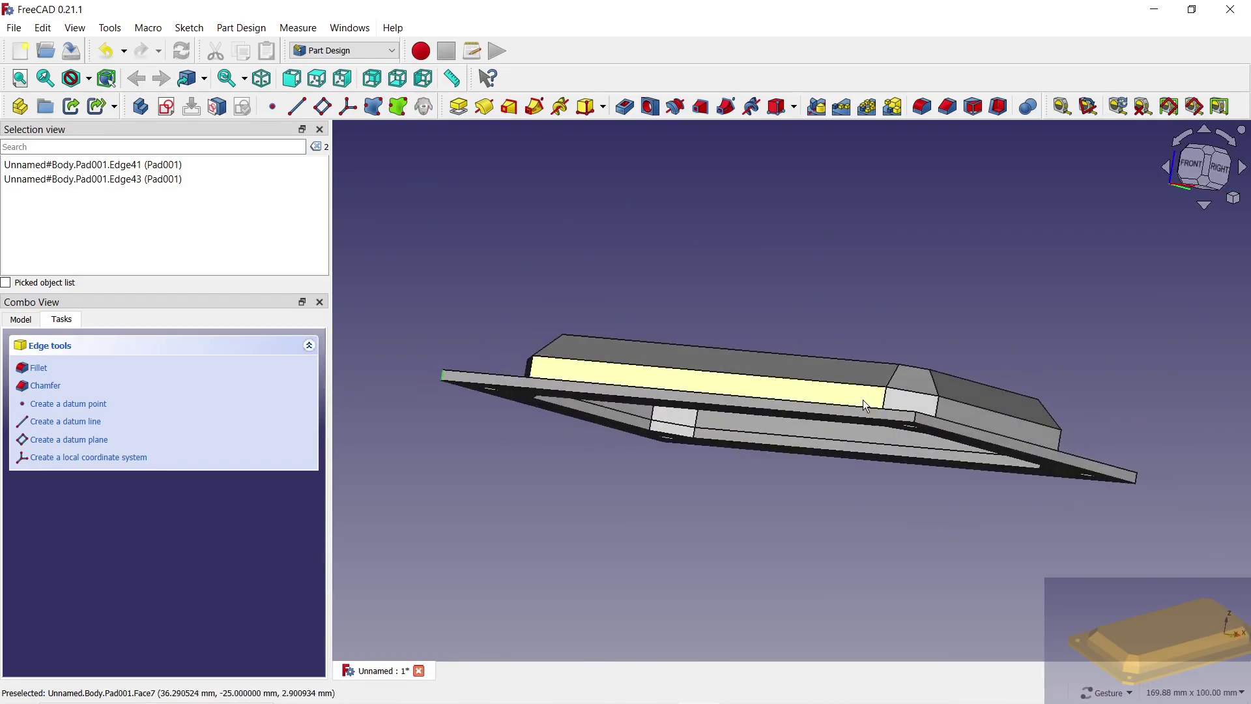
{"action": "scroll", "coordinate": [866, 406], "scroll_direction": "up", "scroll_amount": 5}
{"action": "left_click", "coordinate": [933, 404]}
{"action": "scroll", "coordinate": [933, 404], "scroll_direction": "down", "scroll_amount": 5}
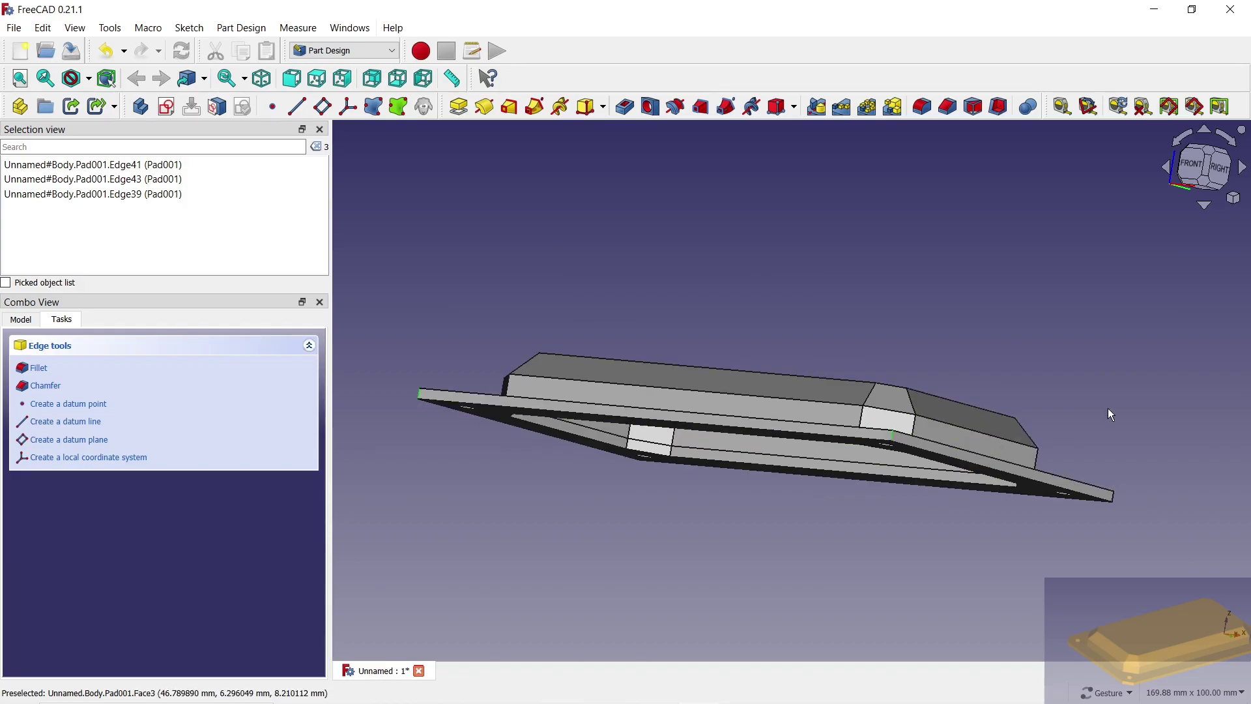
Step: Add a fourth flange edge and chamfer all four edges by 5 mm as Chamfer002
{"action": "mouse_move", "coordinate": [1111, 415]}
{"action": "left_mouse_down"}
{"action": "mouse_move", "coordinate": [921, 384]}
{"action": "mouse_move", "coordinate": [846, 424]}
{"action": "left_mouse_up"}
{"action": "scroll", "coordinate": [846, 424], "scroll_direction": "up", "scroll_amount": 5}
{"action": "left_click", "coordinate": [812, 433]}
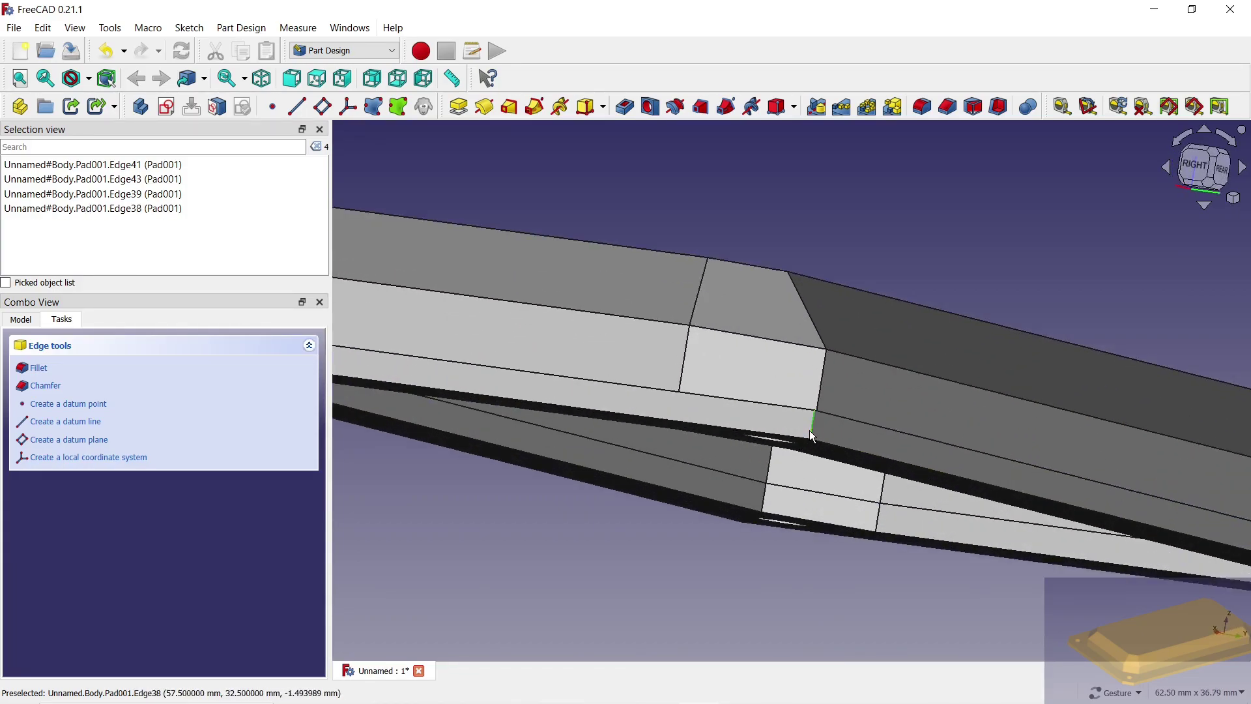
{"action": "scroll", "coordinate": [812, 435], "scroll_direction": "down", "scroll_amount": 5}
{"action": "left_click_drag", "start_coordinate": [706, 590], "coordinate": [768, 502]}
{"action": "scroll", "coordinate": [869, 372], "scroll_direction": "down", "scroll_amount": 3}
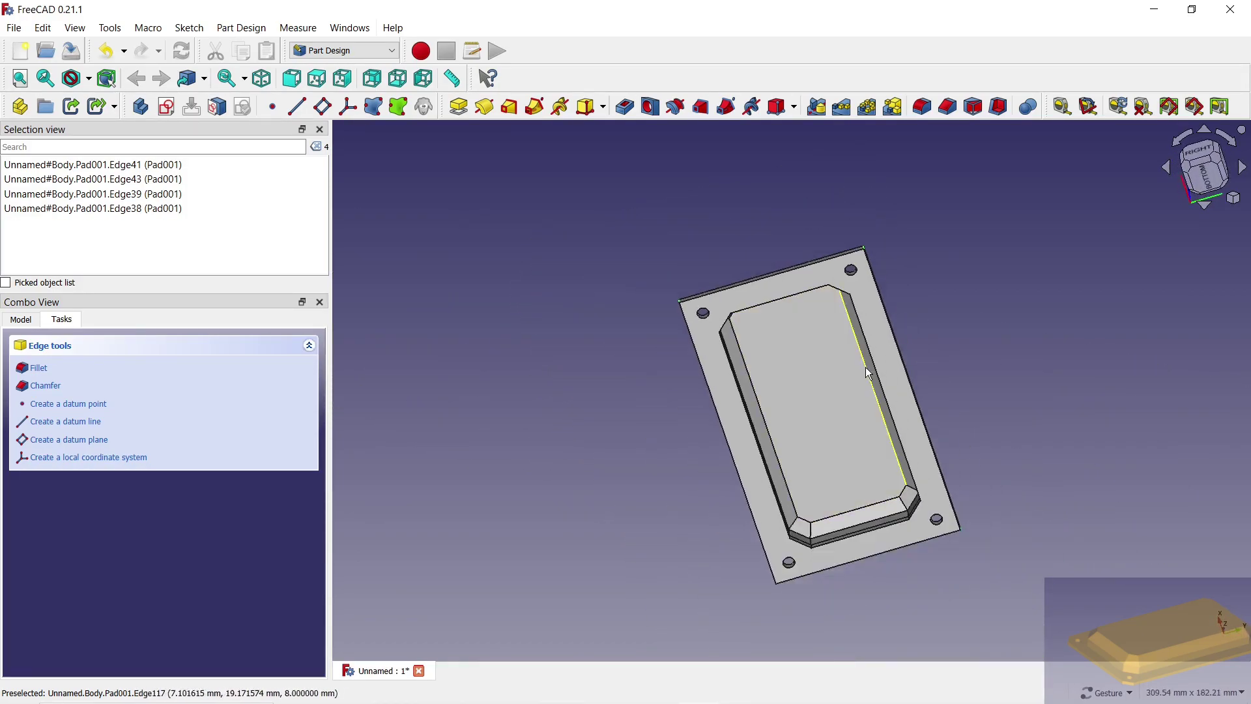
{"action": "left_click", "coordinate": [948, 106]}
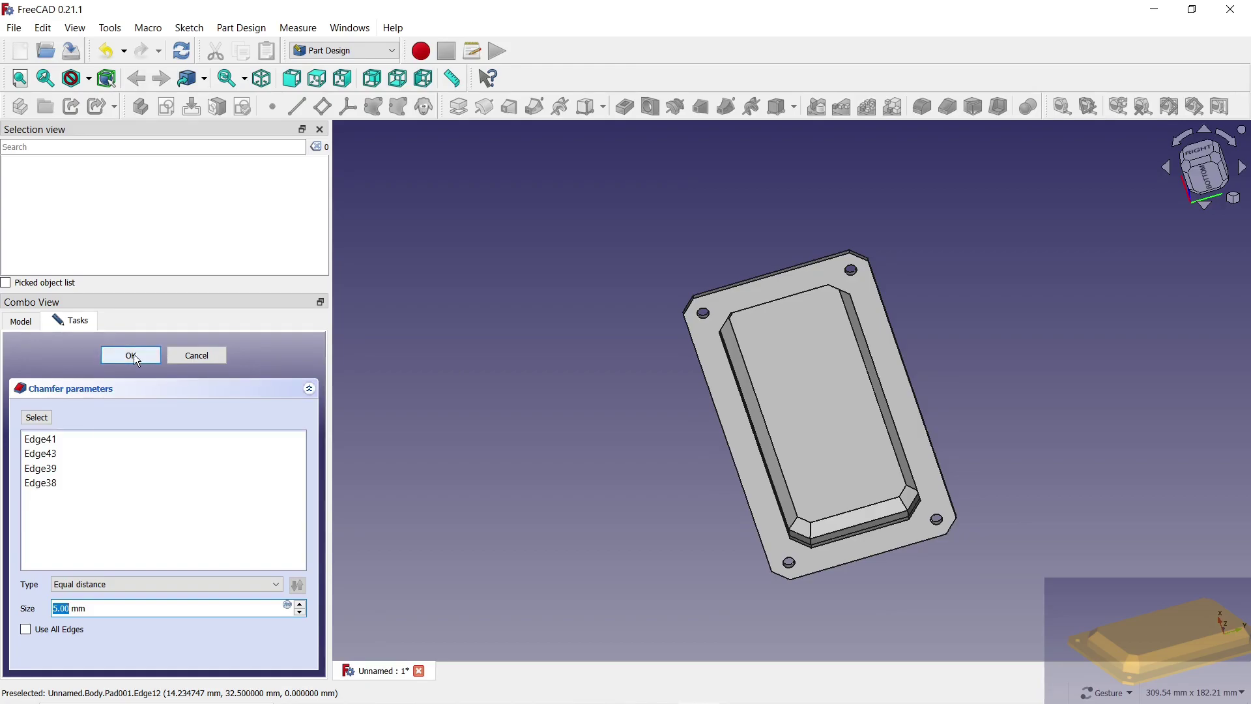
{"action": "left_click", "coordinate": [136, 356]}
{"action": "mouse_move", "coordinate": [584, 218]}
{"action": "left_mouse_down"}
{"action": "mouse_move", "coordinate": [748, 301]}
{"action": "mouse_move", "coordinate": [832, 396]}
{"action": "mouse_move", "coordinate": [848, 449]}
{"action": "mouse_move", "coordinate": [941, 315]}
{"action": "mouse_move", "coordinate": [530, 341]}
{"action": "mouse_move", "coordinate": [624, 429]}
{"action": "left_mouse_up"}
{"action": "scroll", "coordinate": [624, 429], "scroll_direction": "up", "scroll_amount": 2}
Step: Set the Body's appearance to Shaded display with an orange (#ffaa00) shape colour
{"action": "left_click", "coordinate": [16, 321]}
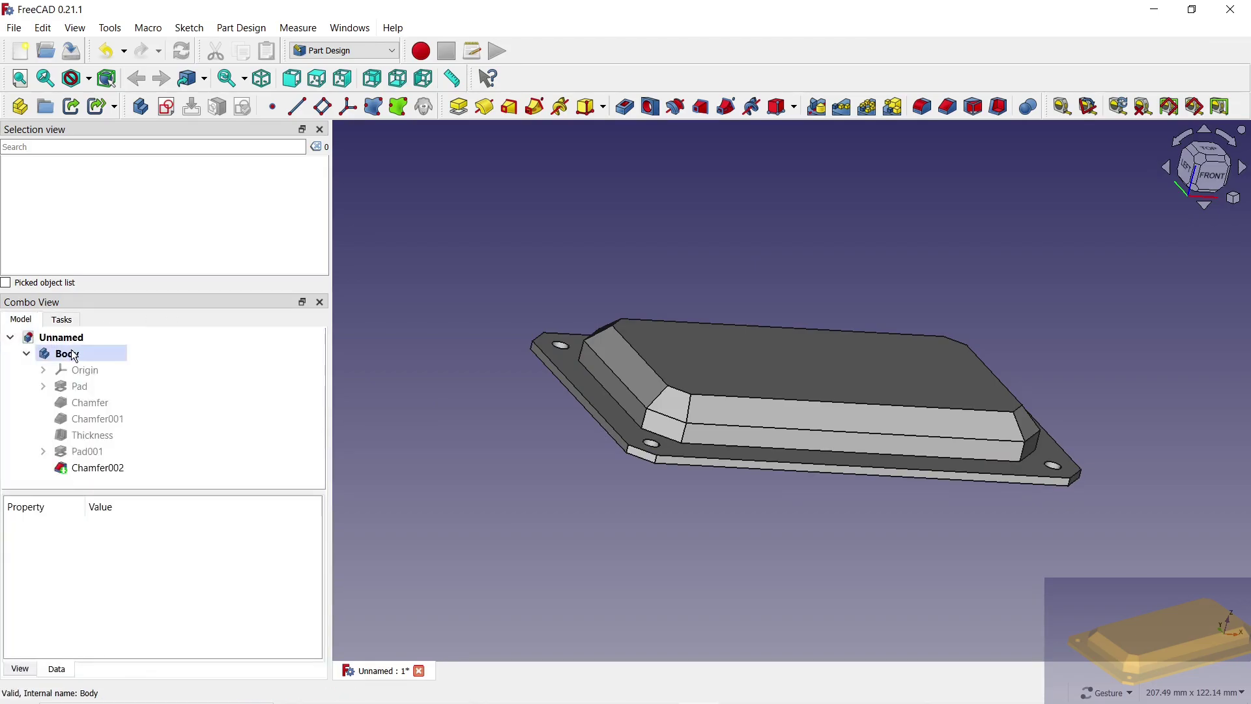
{"action": "left_click", "coordinate": [62, 352]}
{"action": "right_click", "coordinate": [65, 352]}
{"action": "left_click", "coordinate": [159, 405]}
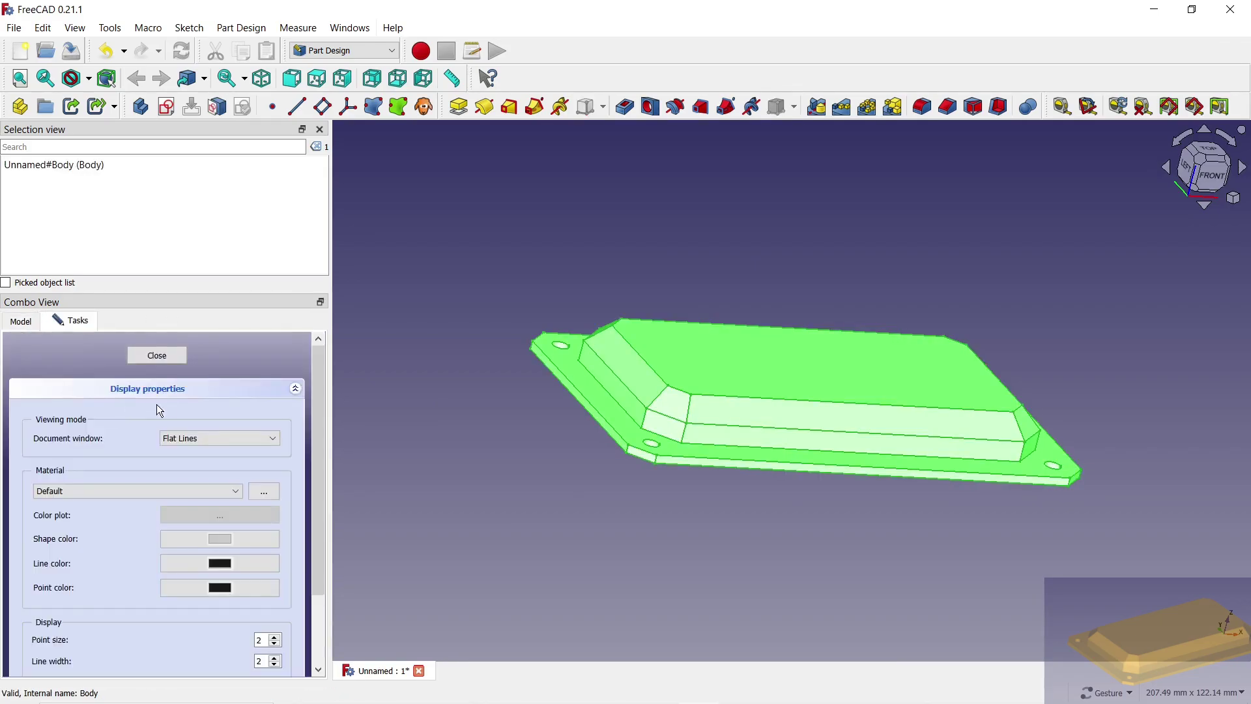
{"action": "left_click", "coordinate": [208, 442]}
{"action": "left_click", "coordinate": [204, 460]}
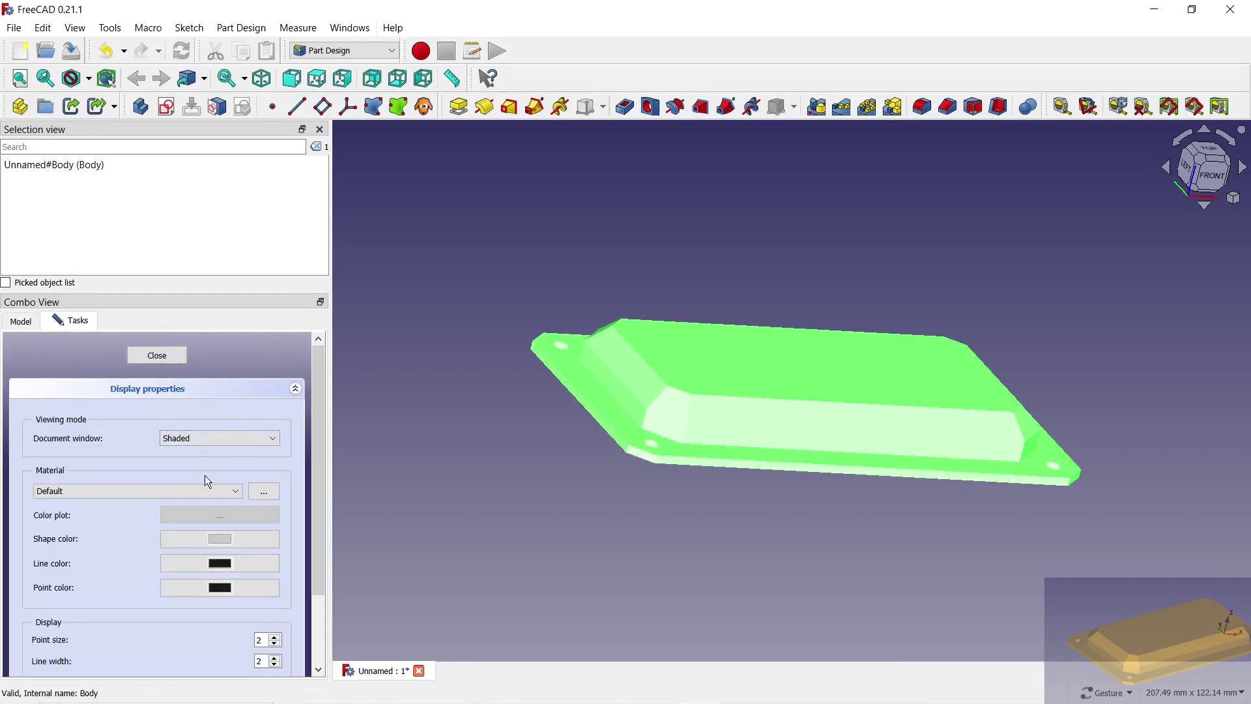
{"action": "left_click", "coordinate": [223, 540]}
{"action": "left_click", "coordinate": [551, 299]}
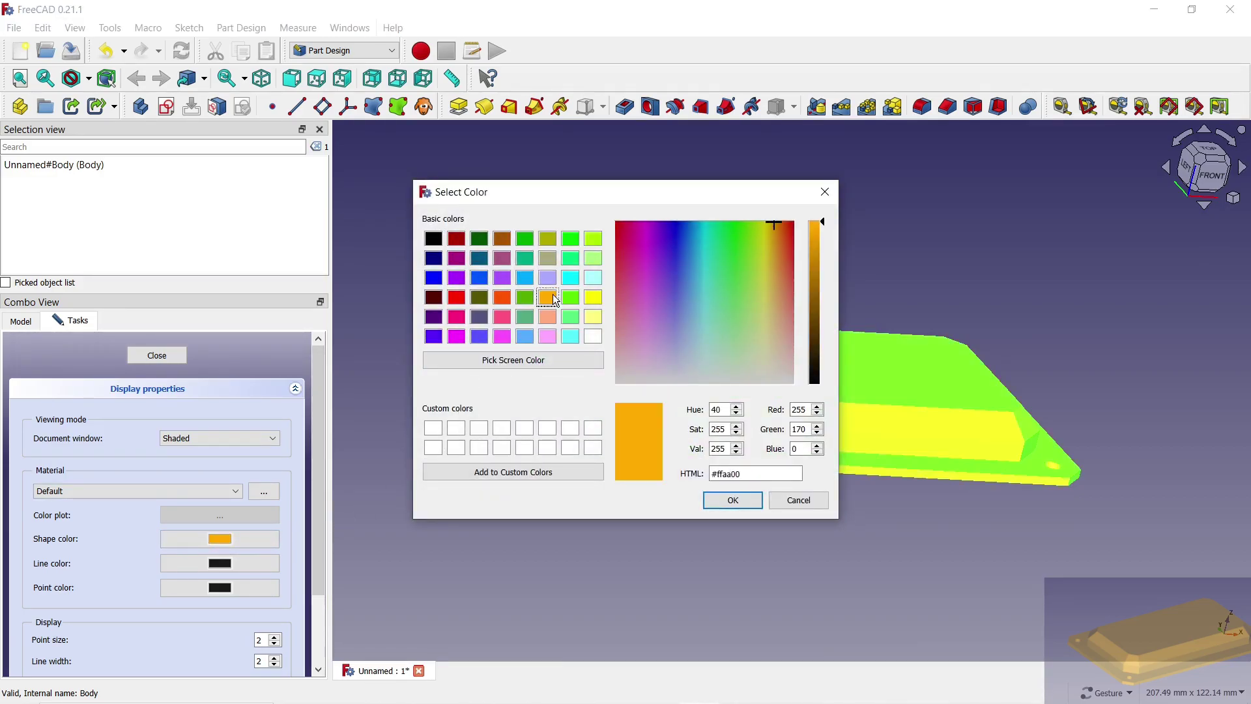
{"action": "left_click", "coordinate": [710, 501]}
{"action": "left_click", "coordinate": [169, 357]}
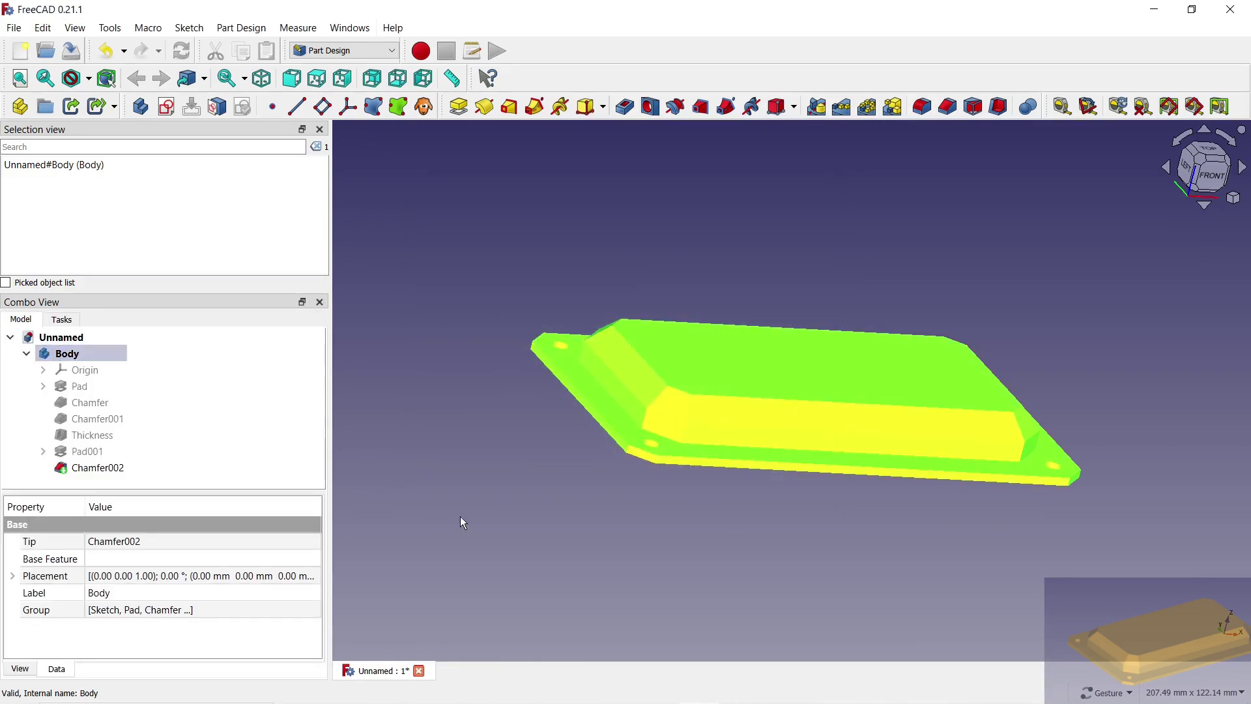
{"action": "mouse_move", "coordinate": [1118, 403]}
{"action": "left_mouse_down"}
{"action": "mouse_move", "coordinate": [544, 268]}
{"action": "mouse_move", "coordinate": [689, 525]}
{"action": "mouse_move", "coordinate": [746, 503]}
{"action": "mouse_move", "coordinate": [731, 449]}
{"action": "mouse_move", "coordinate": [654, 350]}
{"action": "mouse_move", "coordinate": [626, 274]}
{"action": "mouse_move", "coordinate": [743, 310]}
{"action": "mouse_move", "coordinate": [870, 418]}
{"action": "left_mouse_up"}
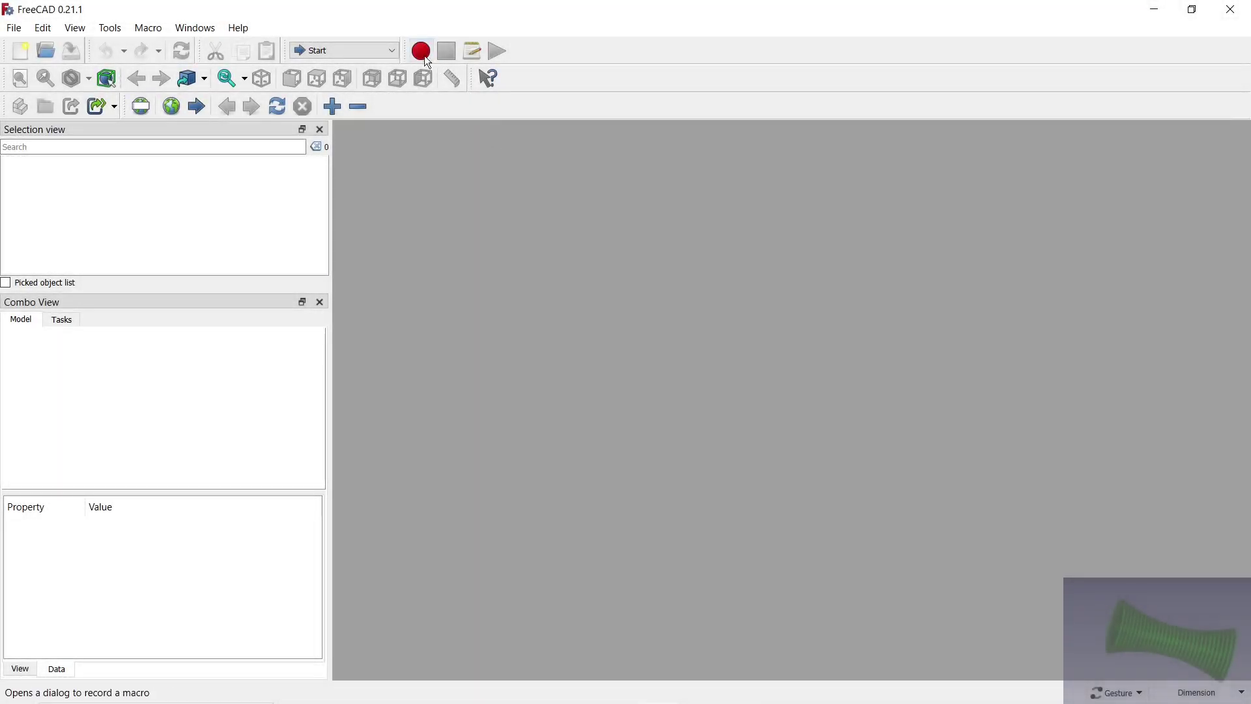
Step: In Part Design, start a new document with a body and a sketch on the XY plane
{"action": "left_click", "coordinate": [392, 50]}
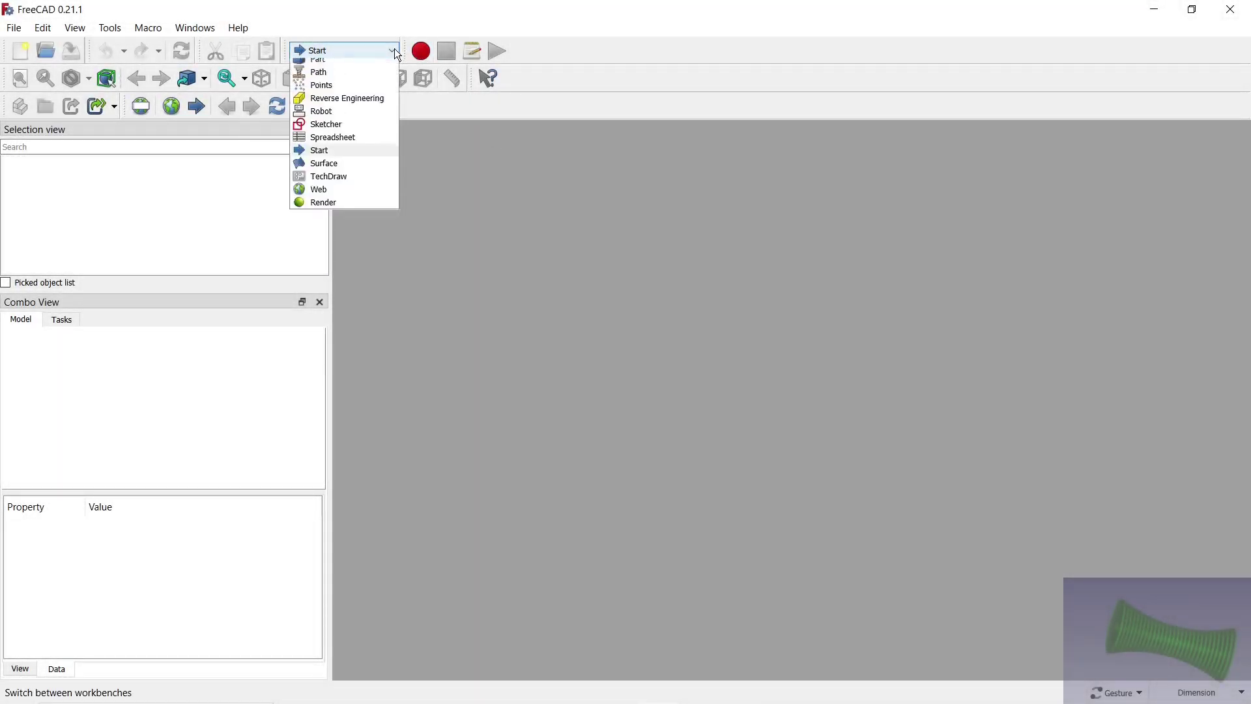
{"action": "left_click", "coordinate": [359, 142]}
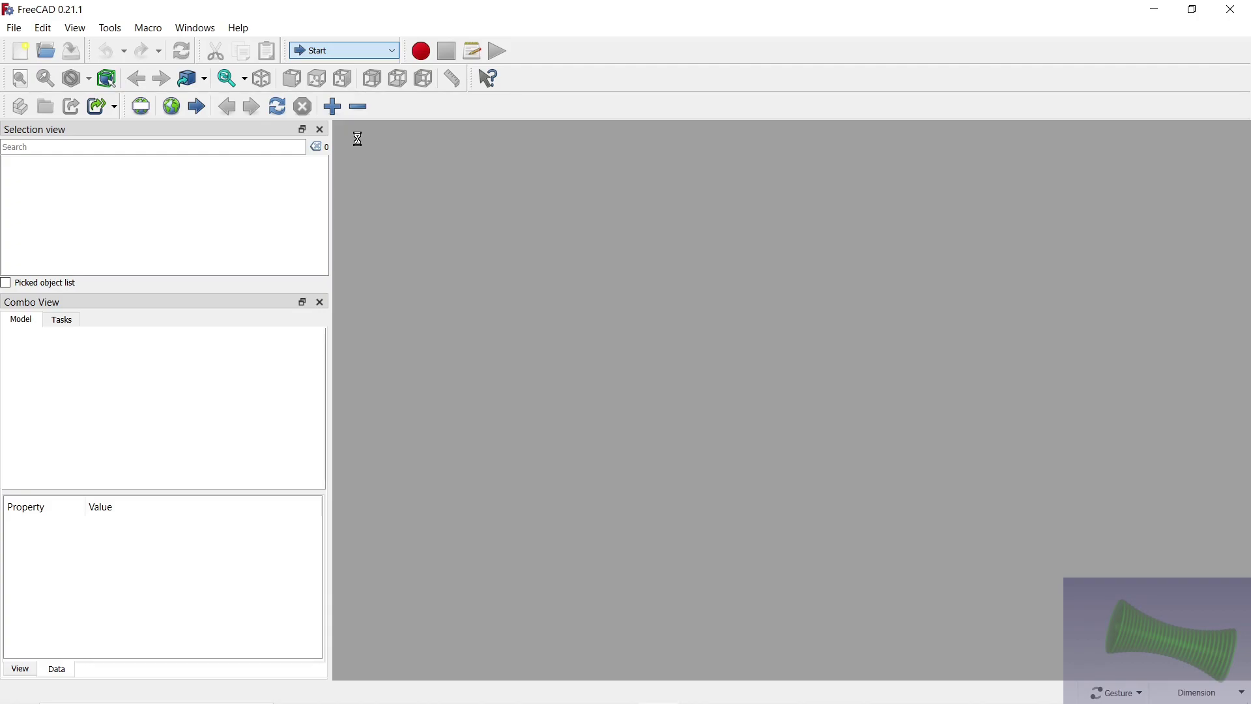
{"action": "left_click", "coordinate": [23, 56]}
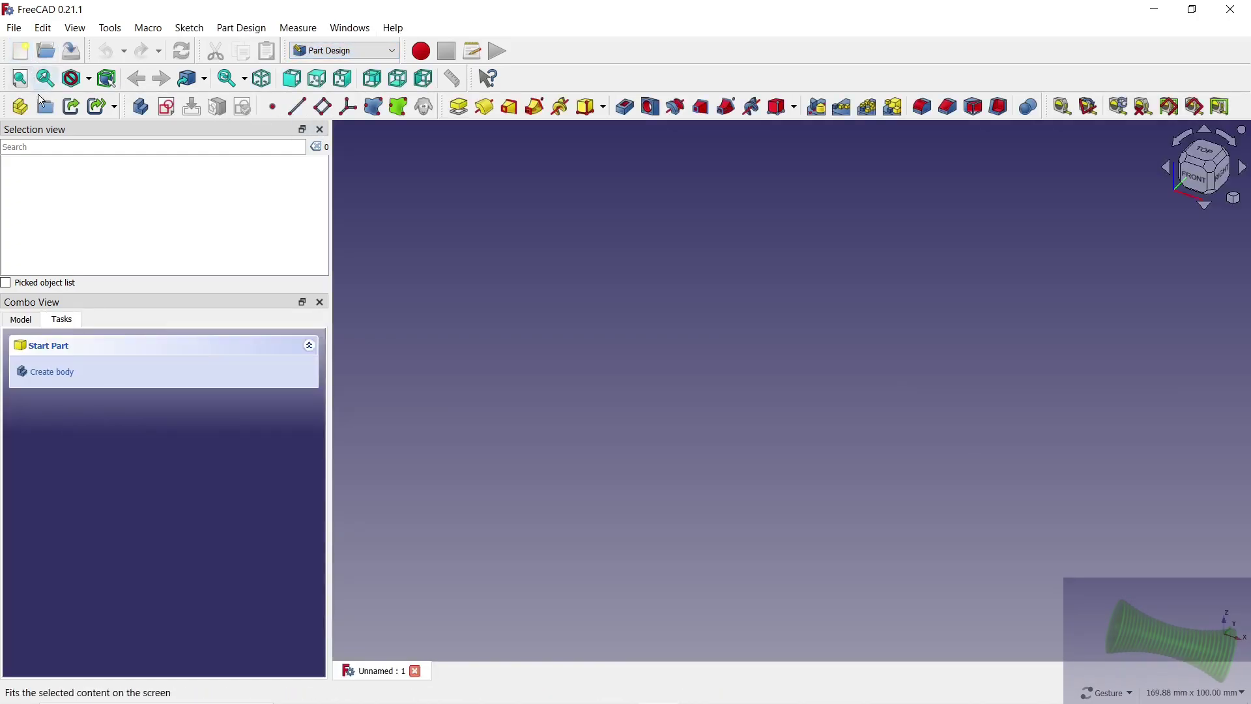
{"action": "left_click", "coordinate": [52, 371]}
{"action": "left_click", "coordinate": [70, 419]}
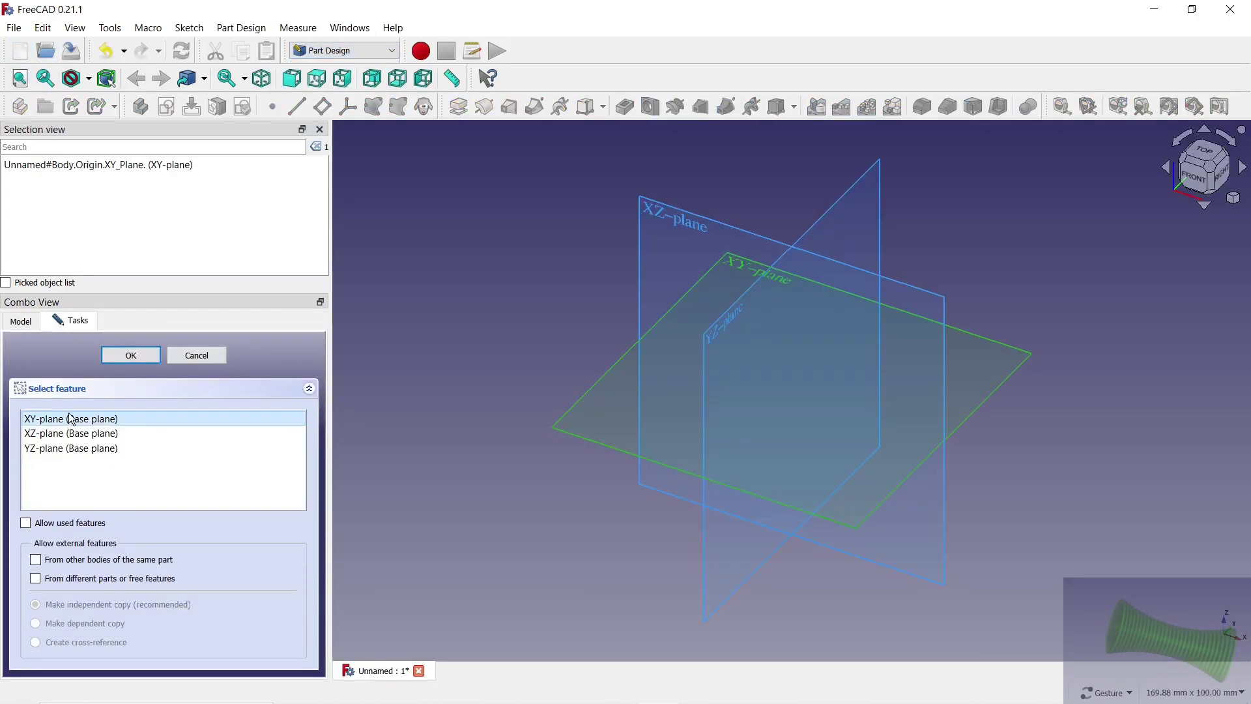
{"action": "left_click", "coordinate": [122, 359]}
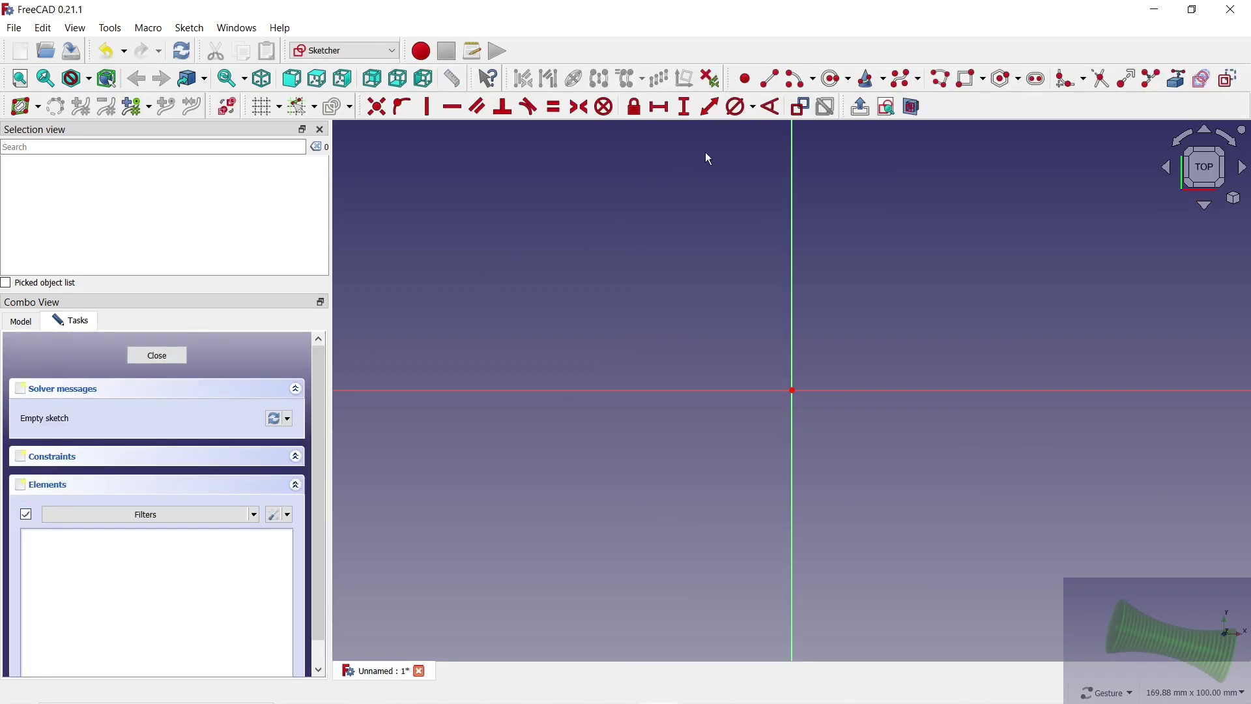
Step: Draw a circle centred at the origin, give it a 10 mm diameter, and close the sketch
{"action": "left_click", "coordinate": [793, 390]}
{"action": "left_click", "coordinate": [642, 286]}
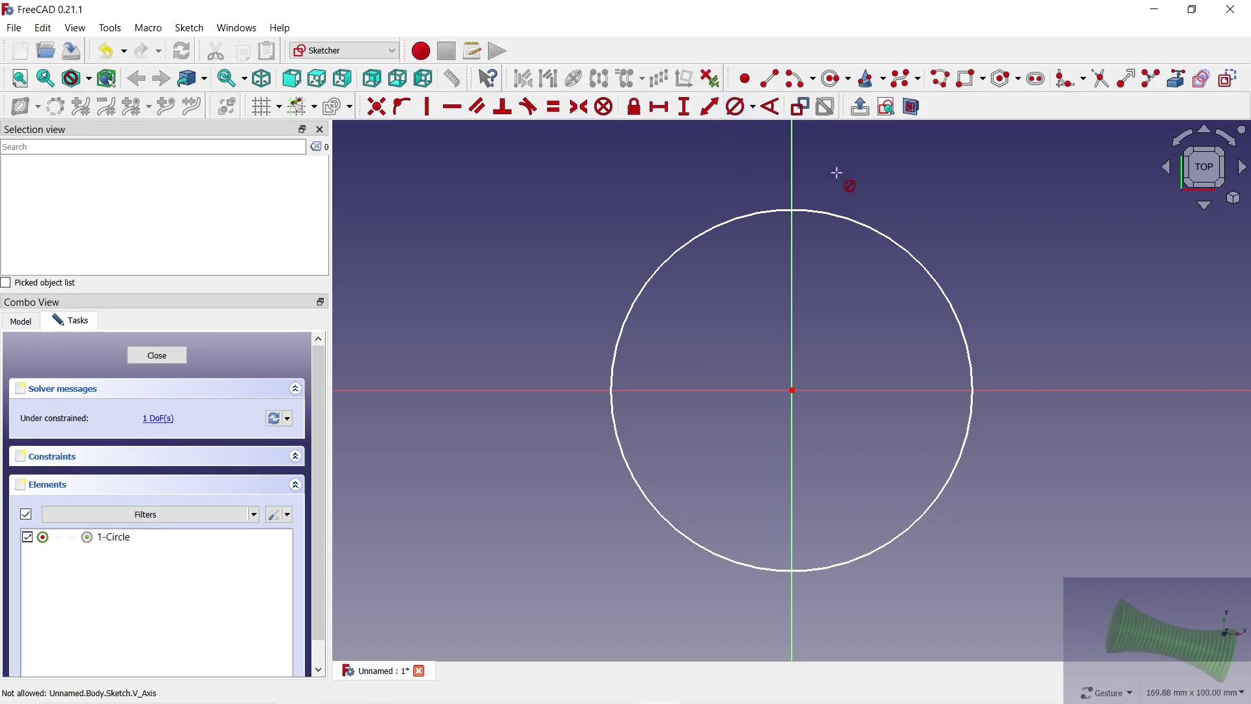
{"action": "left_click", "coordinate": [856, 224]}
{"action": "type", "text": "1"}
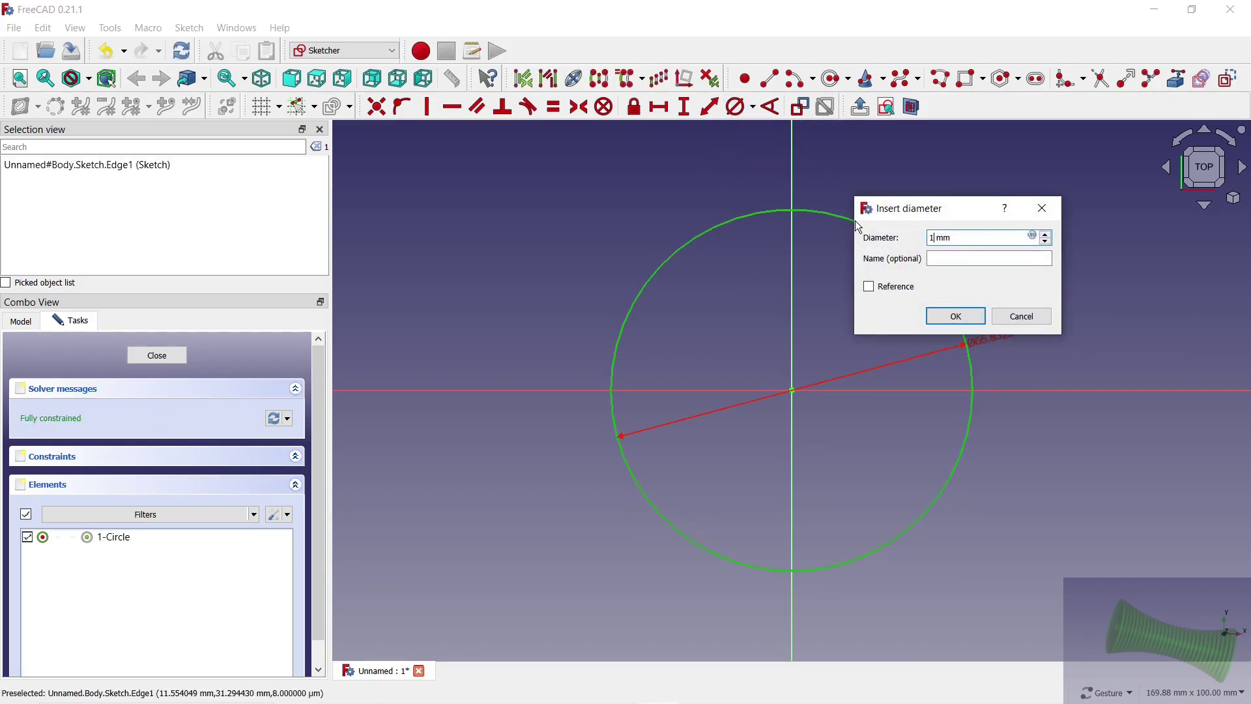
{"action": "type", "text": "0"}
{"action": "key", "text": "Return"}
{"action": "scroll", "coordinate": [749, 435], "scroll_direction": "up", "scroll_amount": 1}
{"action": "scroll", "coordinate": [750, 435], "scroll_direction": "up", "scroll_amount": 3}
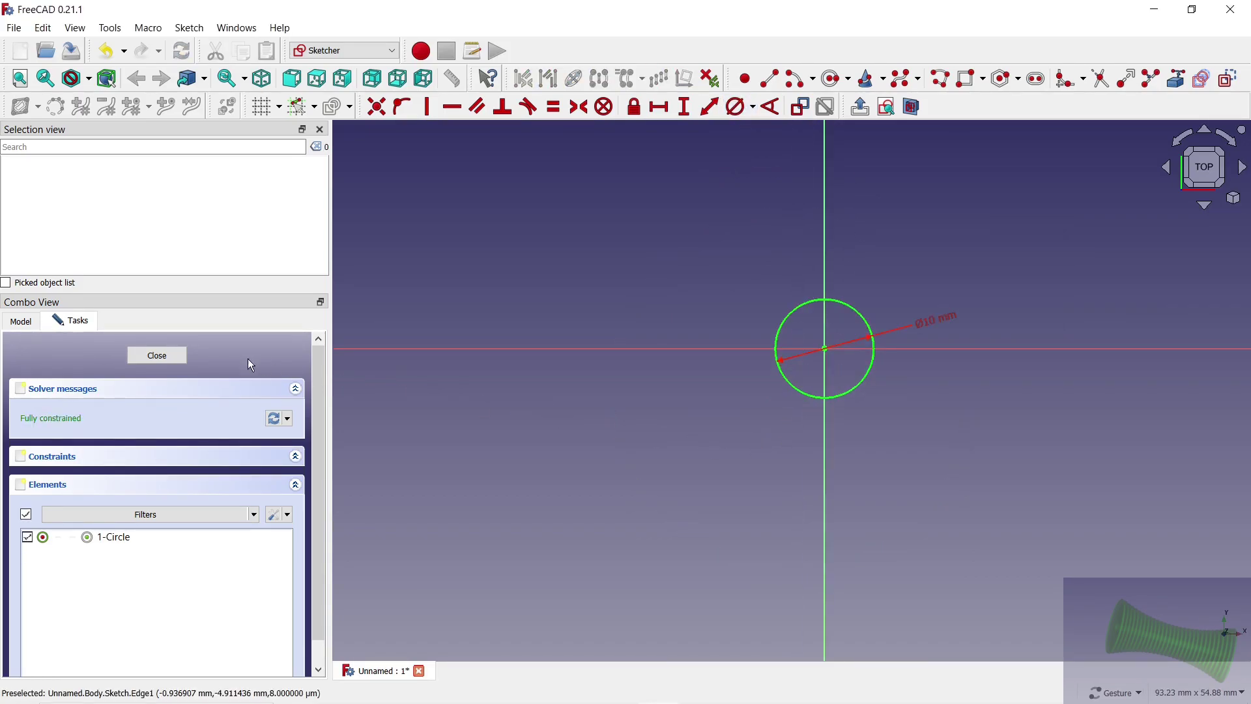
{"action": "left_click", "coordinate": [158, 356]}
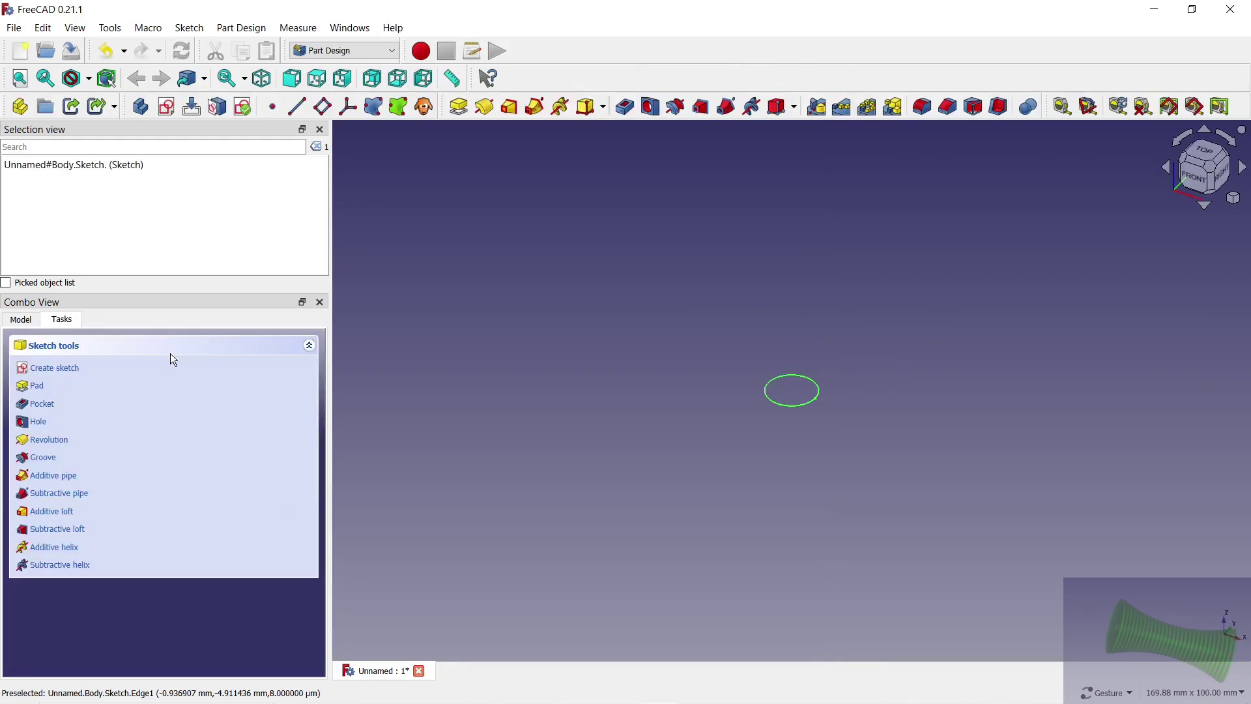
Step: Pad the 10 mm circle into a roughly 150 mm tall cylindrical rod, then select its top face
{"action": "left_click", "coordinate": [456, 107]}
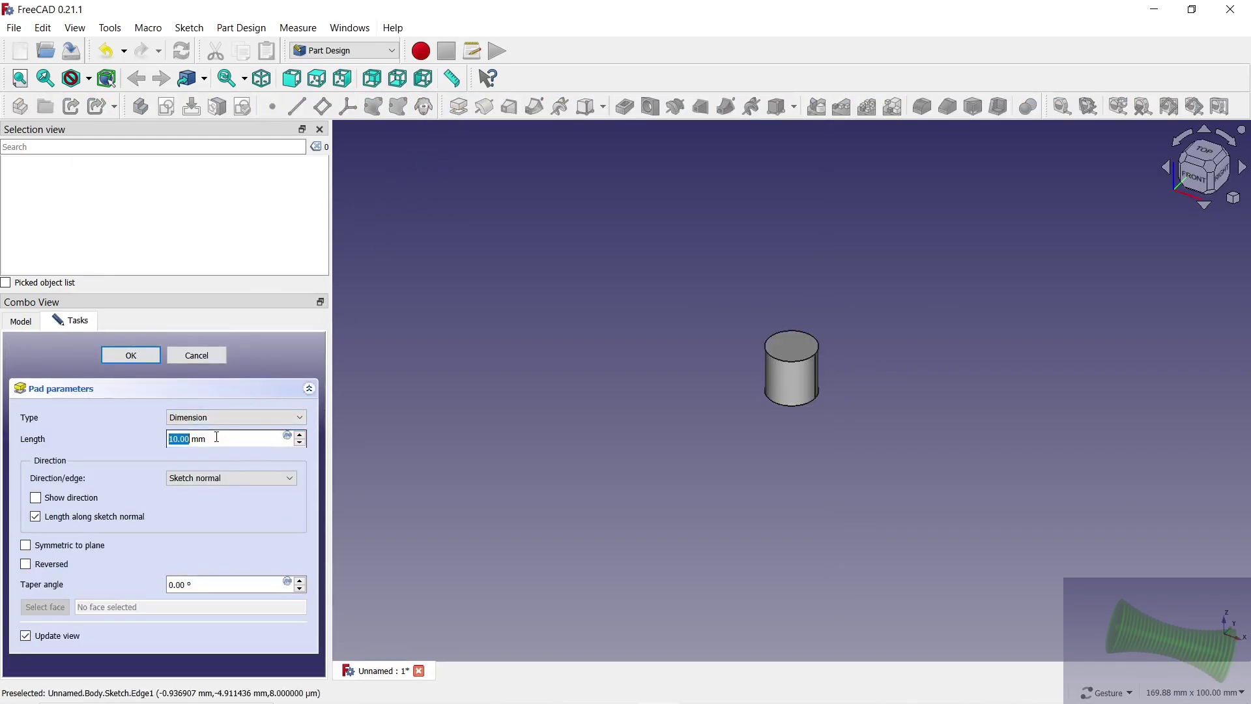
{"action": "left_click", "coordinate": [131, 355]}
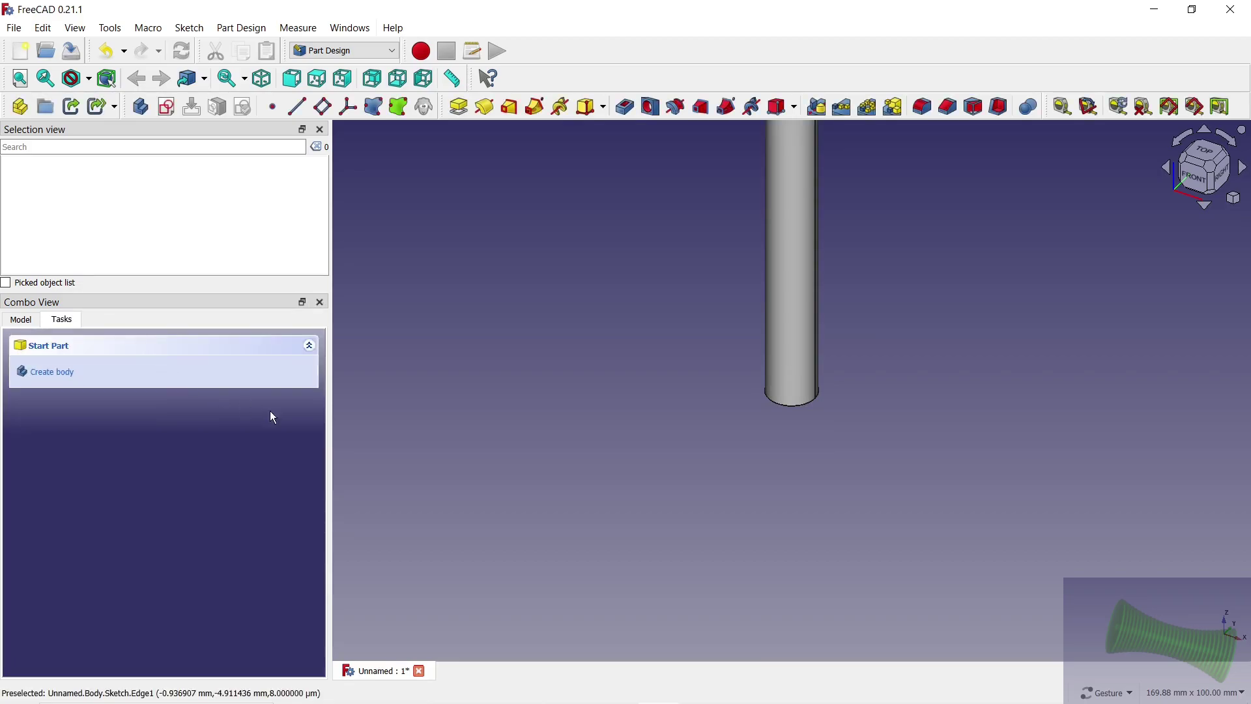
{"action": "scroll", "coordinate": [619, 475], "scroll_direction": "down", "scroll_amount": 1}
{"action": "scroll", "coordinate": [623, 479], "scroll_direction": "down", "scroll_amount": 2}
{"action": "scroll", "coordinate": [663, 316], "scroll_direction": "up", "scroll_amount": 5}
{"action": "left_click", "coordinate": [675, 252]}
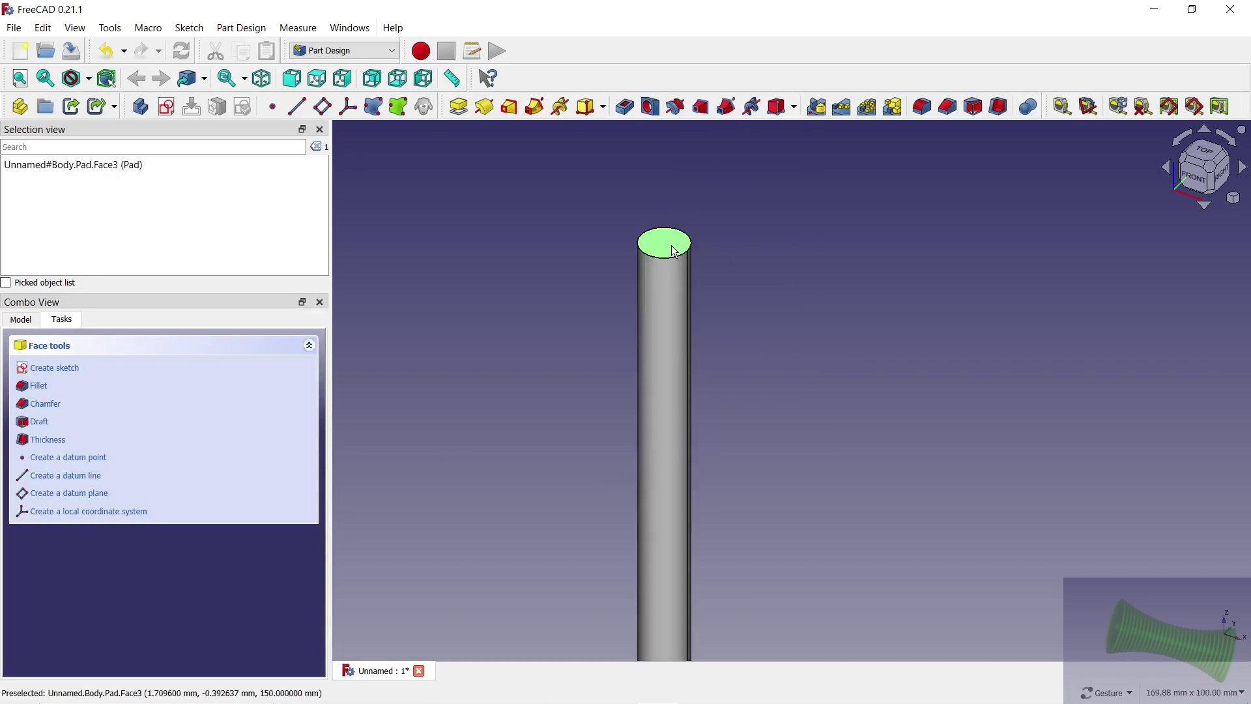
Step: Sketch a 70 mm diameter circle centred on the origin on the rod's top face
{"action": "left_click", "coordinate": [166, 107]}
{"action": "scroll", "coordinate": [771, 535], "scroll_direction": "up", "scroll_amount": 4}
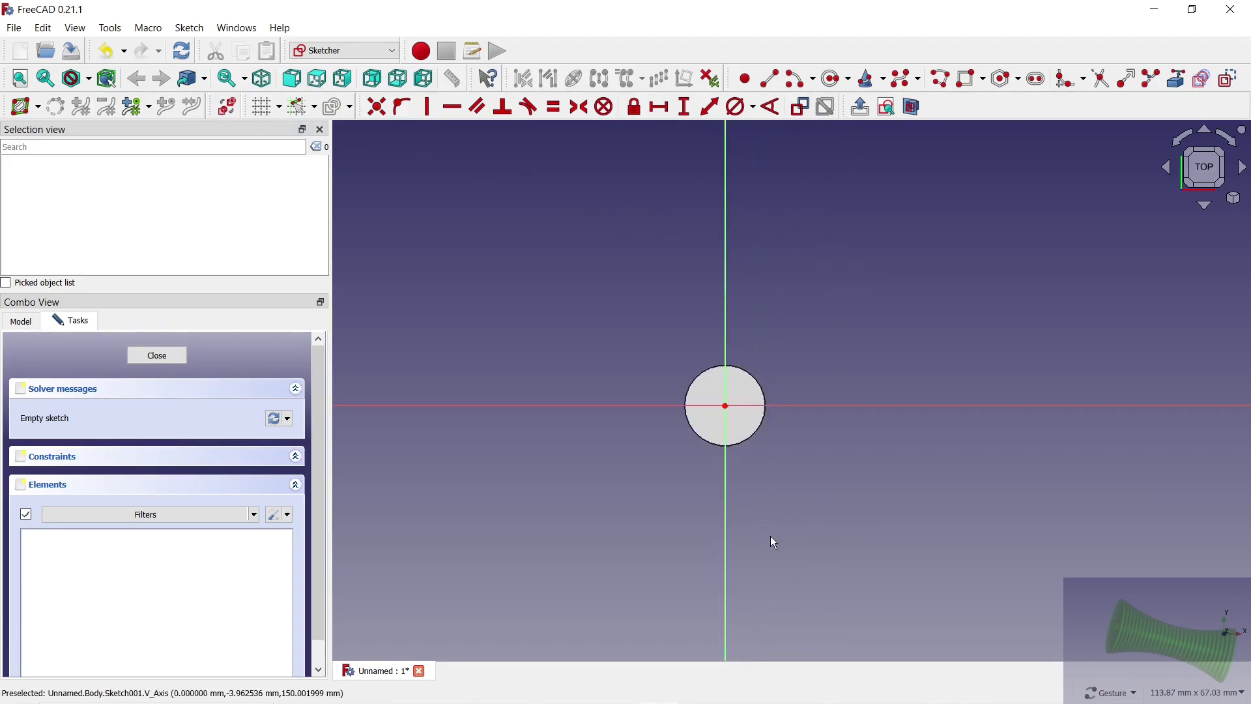
{"action": "scroll", "coordinate": [771, 536], "scroll_direction": "up", "scroll_amount": 1}
{"action": "left_click", "coordinate": [834, 79]}
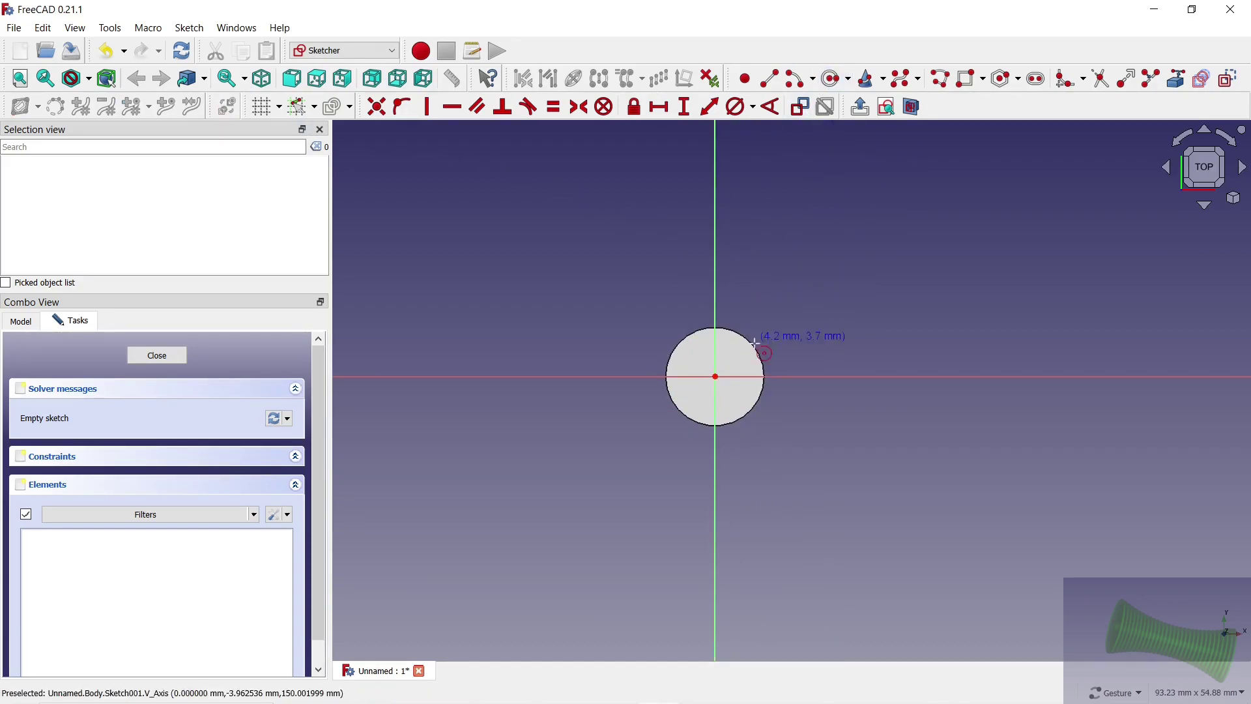
{"action": "left_click", "coordinate": [716, 376]}
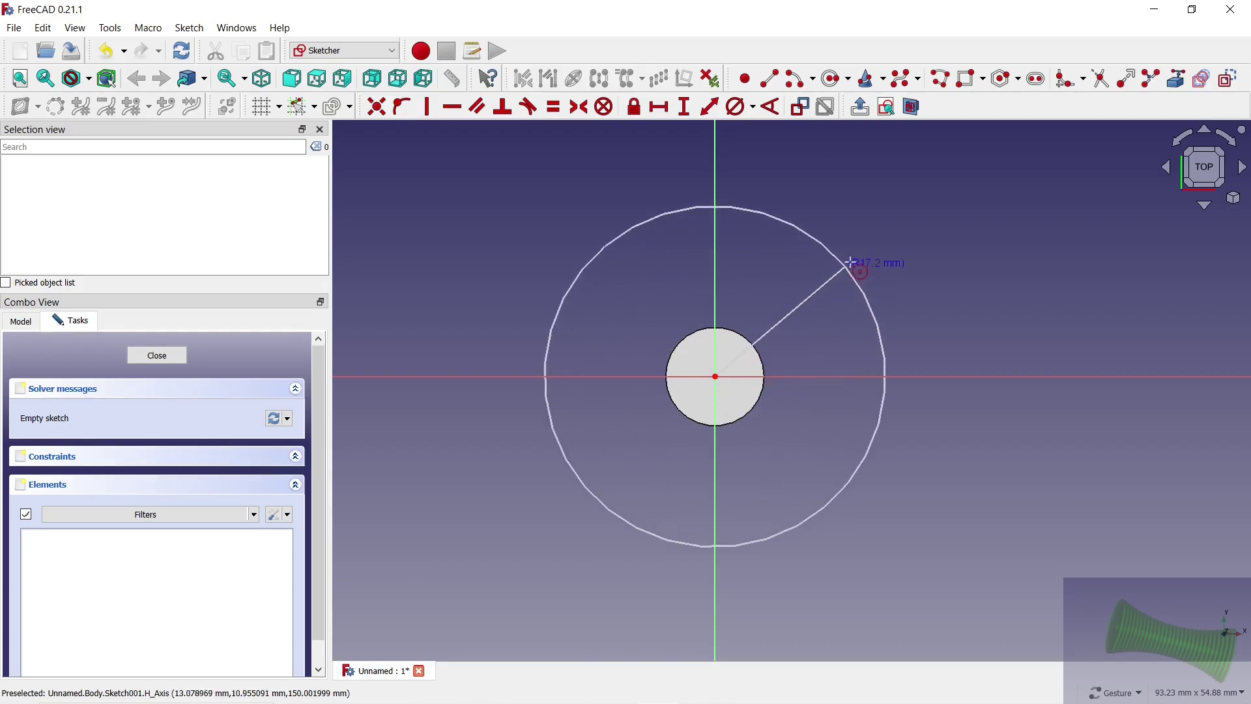
{"action": "left_click", "coordinate": [924, 215]}
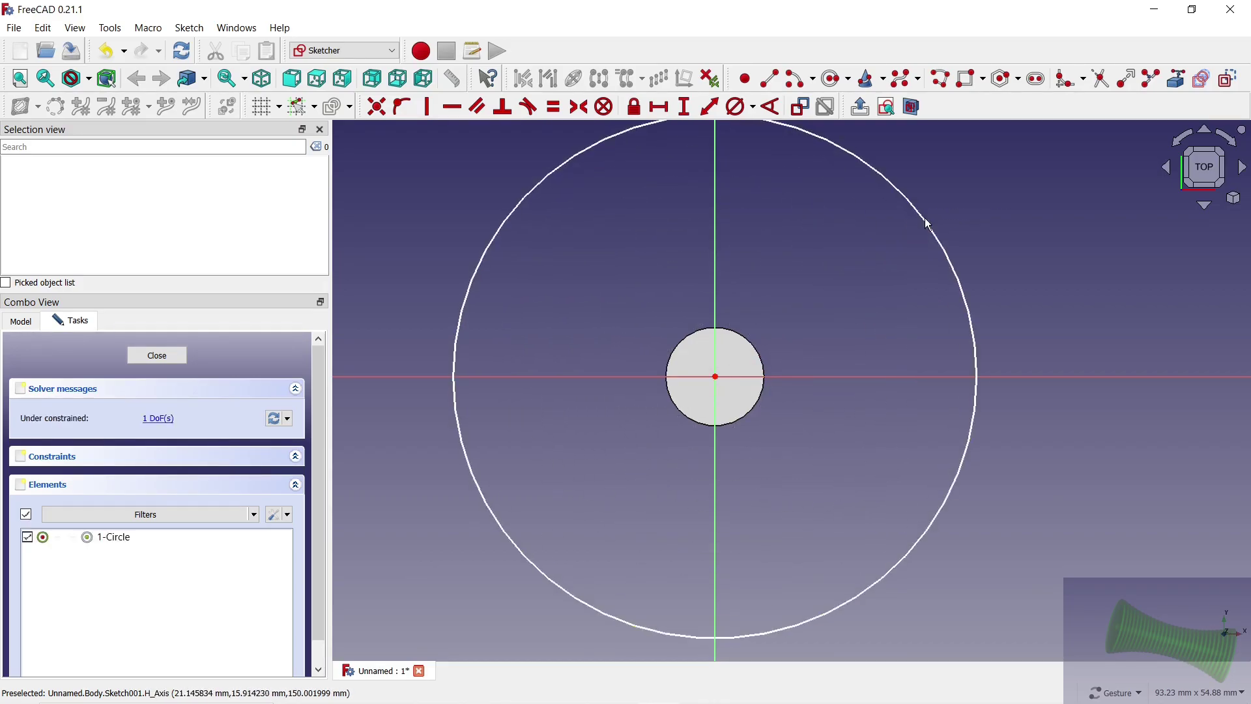
{"action": "left_click", "coordinate": [887, 180]}
{"action": "key", "text": "k"}
{"action": "key", "text": "o"}
{"action": "key", "text": "Return"}
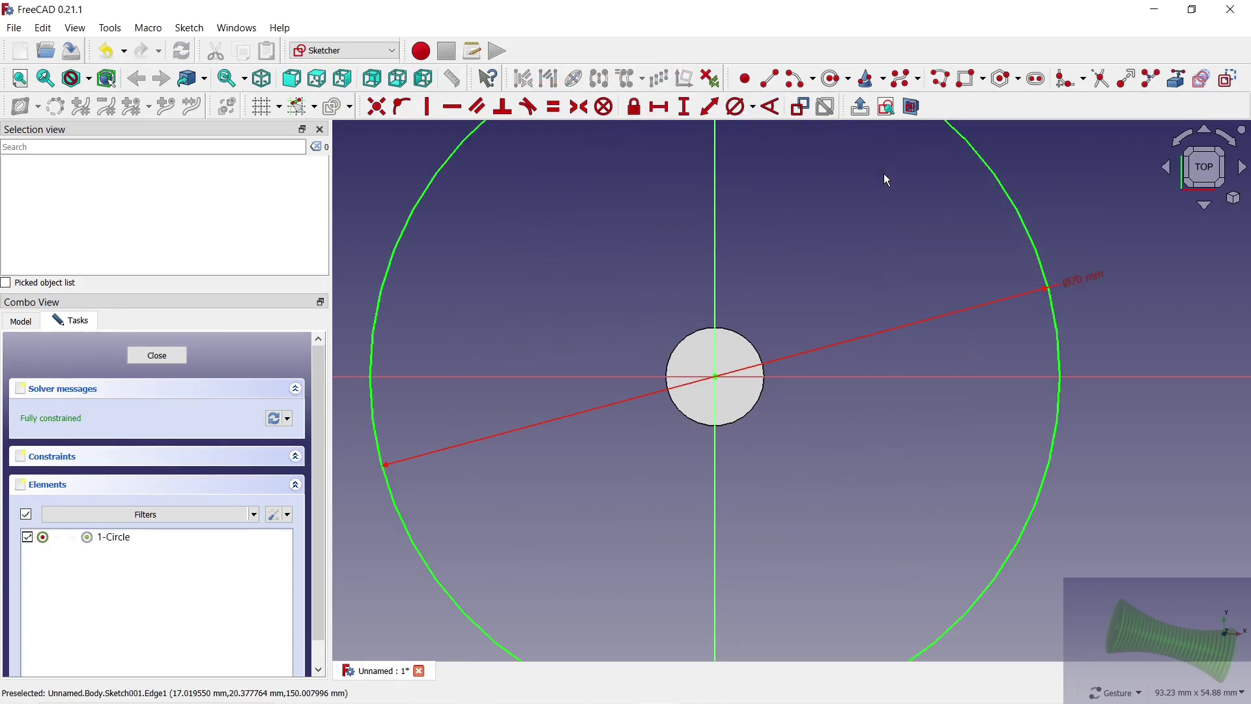
{"action": "scroll", "coordinate": [769, 280], "scroll_direction": "down", "scroll_amount": 3}
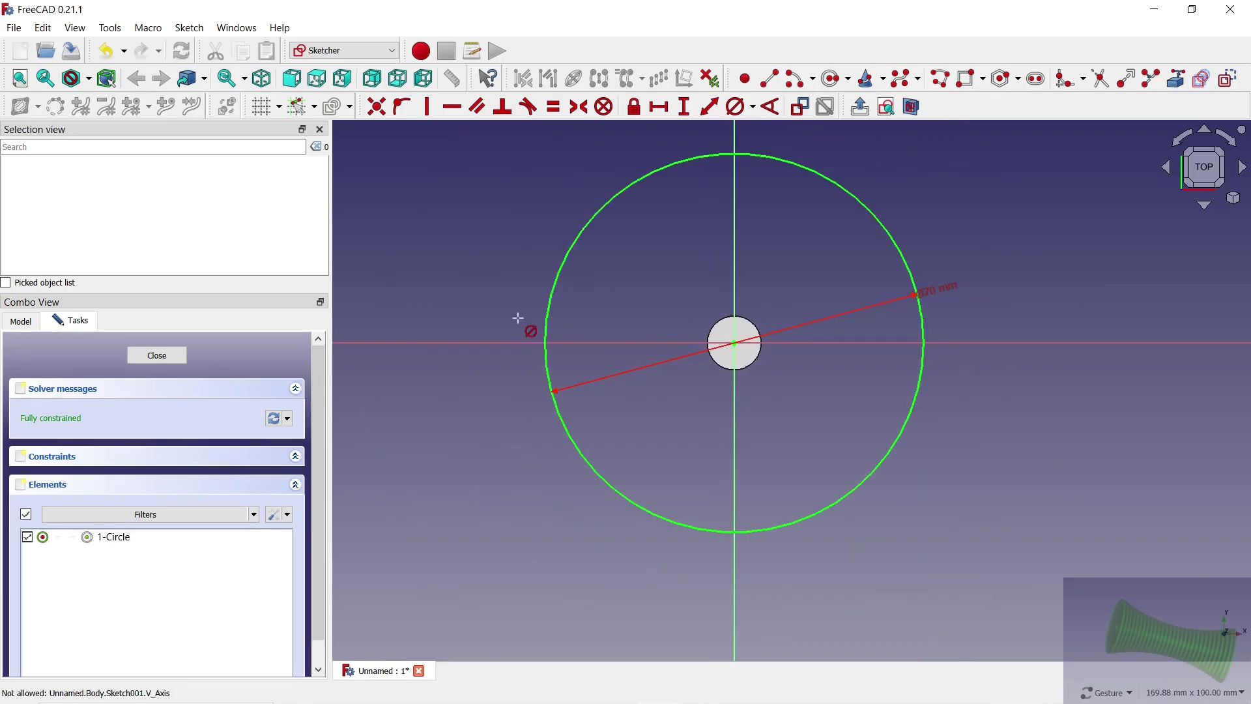
{"action": "left_click", "coordinate": [175, 365]}
Step: Pad the 70 mm circle 2 mm in the reversed direction to form a thin disc
{"action": "mouse_move", "coordinate": [625, 365]}
{"action": "left_mouse_down"}
{"action": "mouse_move", "coordinate": [782, 391]}
{"action": "mouse_move", "coordinate": [815, 381]}
{"action": "left_mouse_up"}
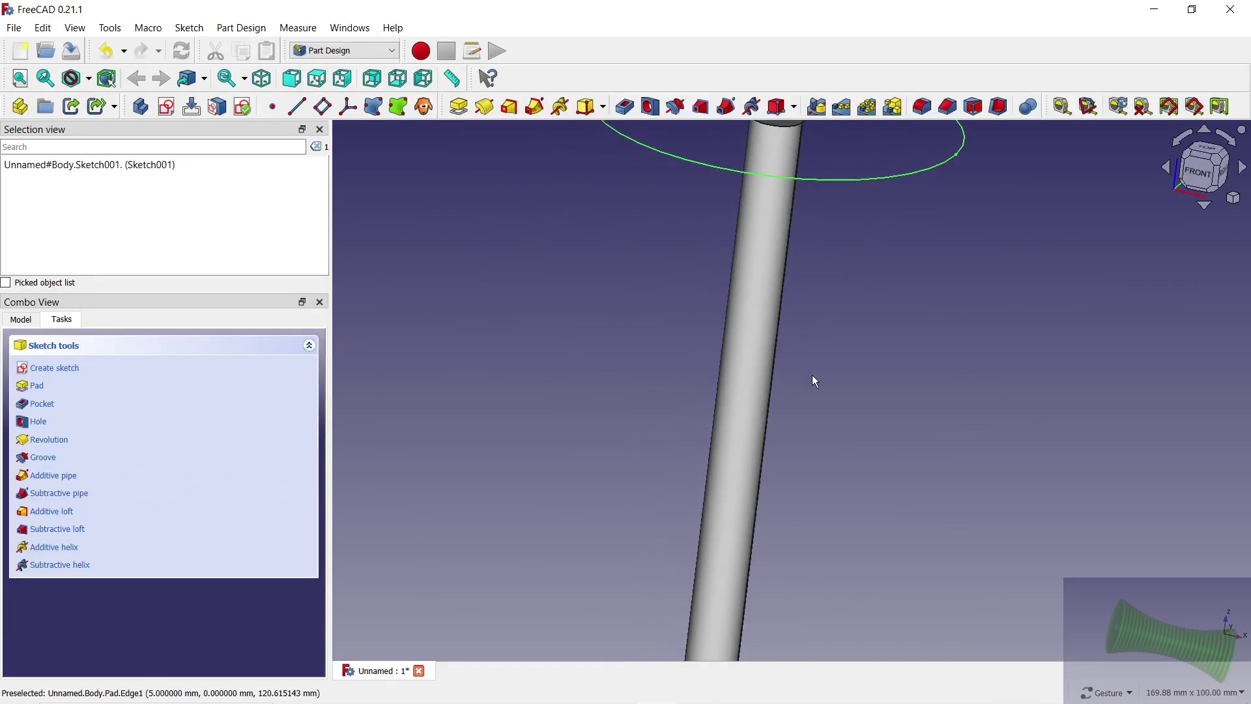
{"action": "left_click", "coordinate": [1200, 172]}
{"action": "scroll", "coordinate": [826, 264], "scroll_direction": "down", "scroll_amount": 4}
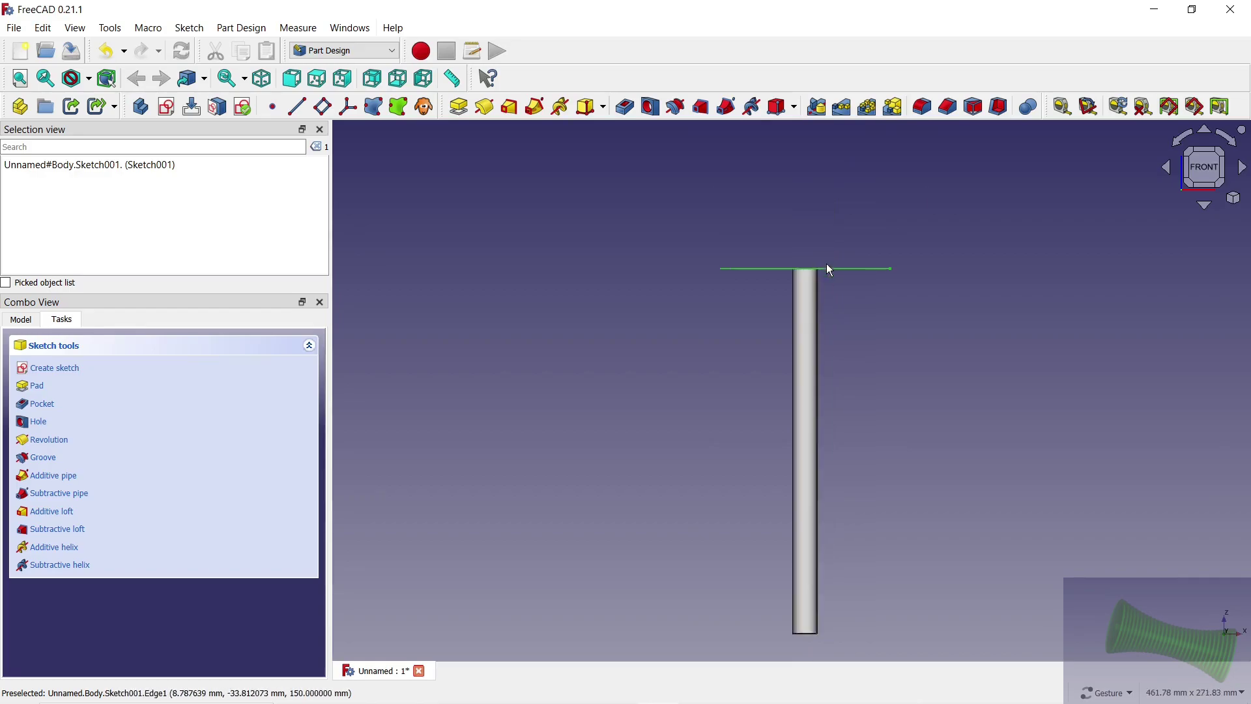
{"action": "scroll", "coordinate": [830, 278], "scroll_direction": "up", "scroll_amount": 7}
{"action": "left_click", "coordinate": [459, 107]}
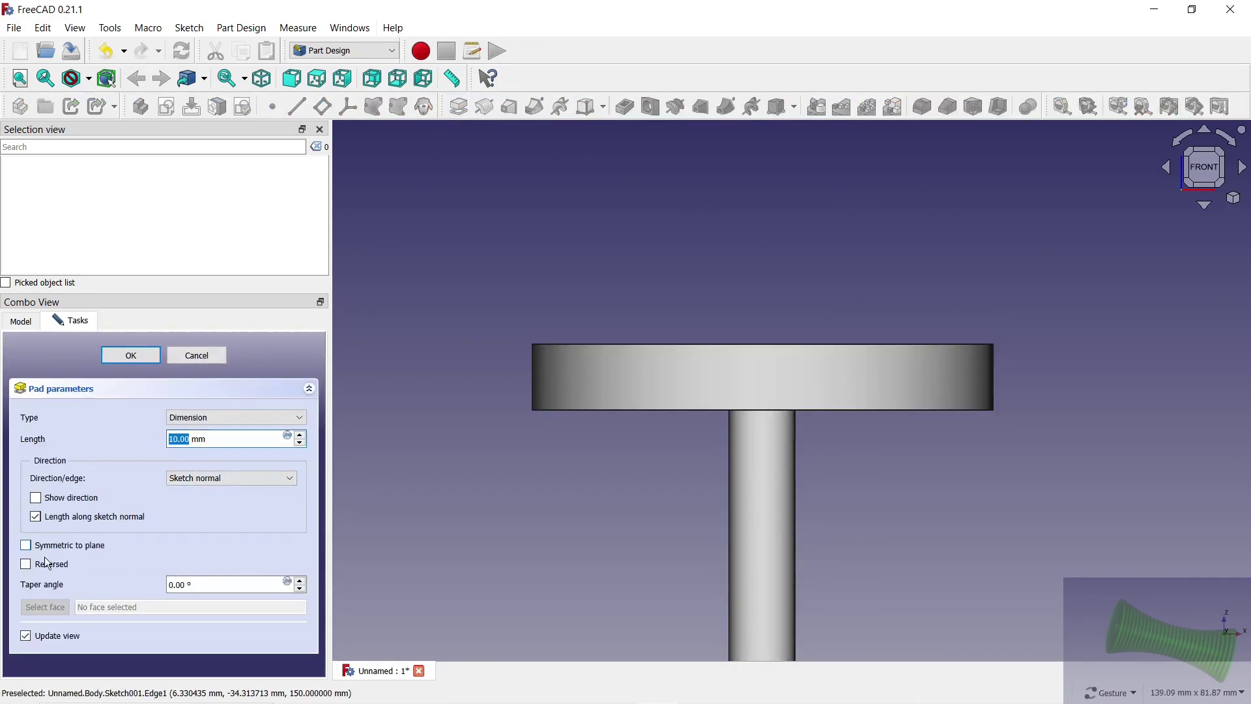
{"action": "left_click", "coordinate": [28, 568]}
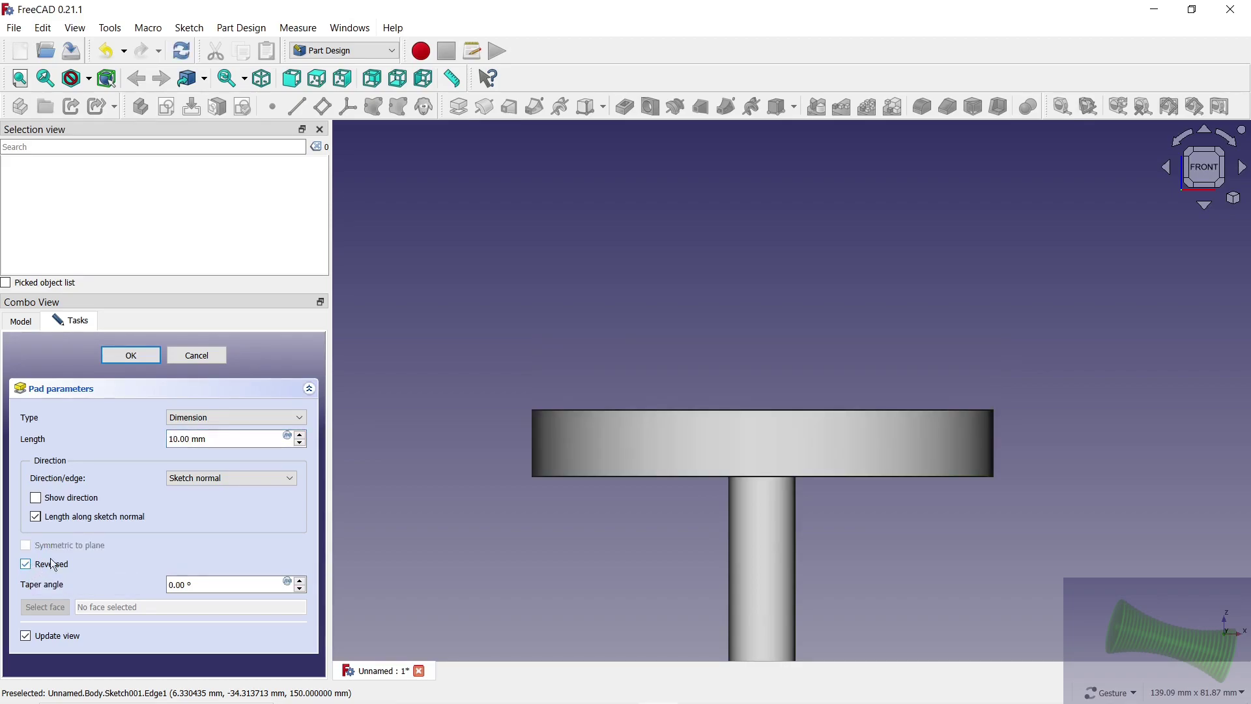
{"action": "type", "text": "2"}
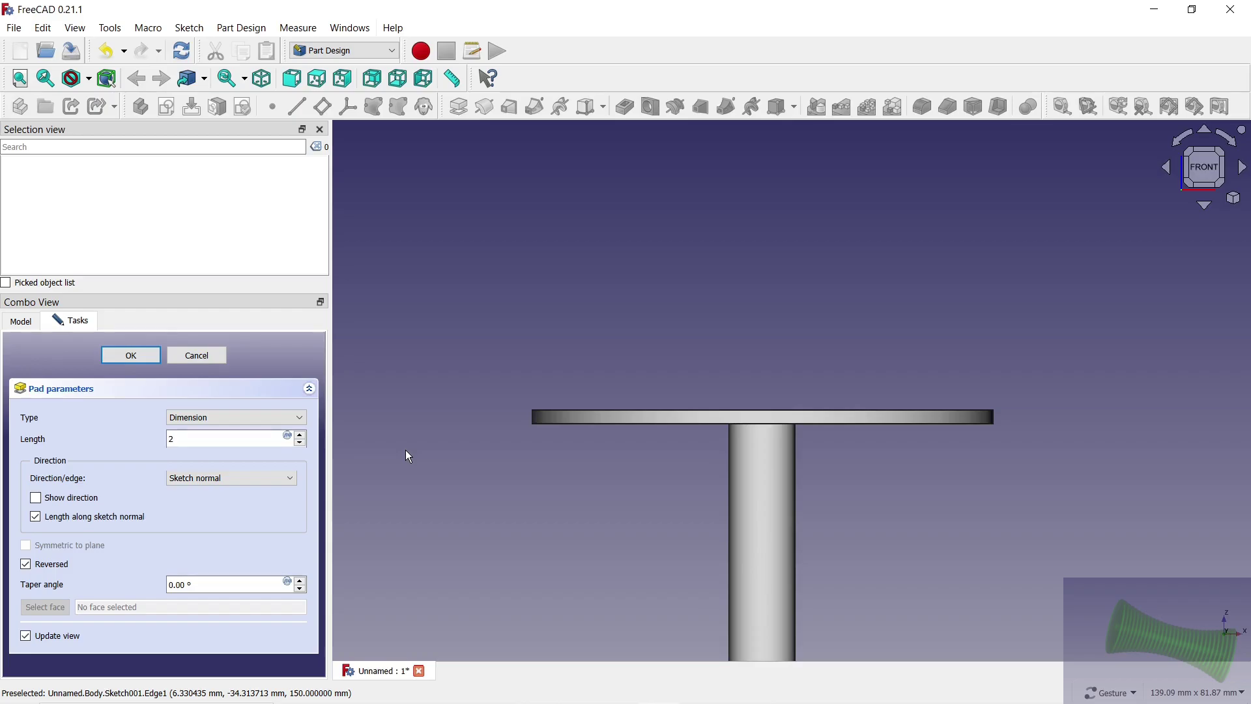
{"action": "left_click", "coordinate": [135, 357]}
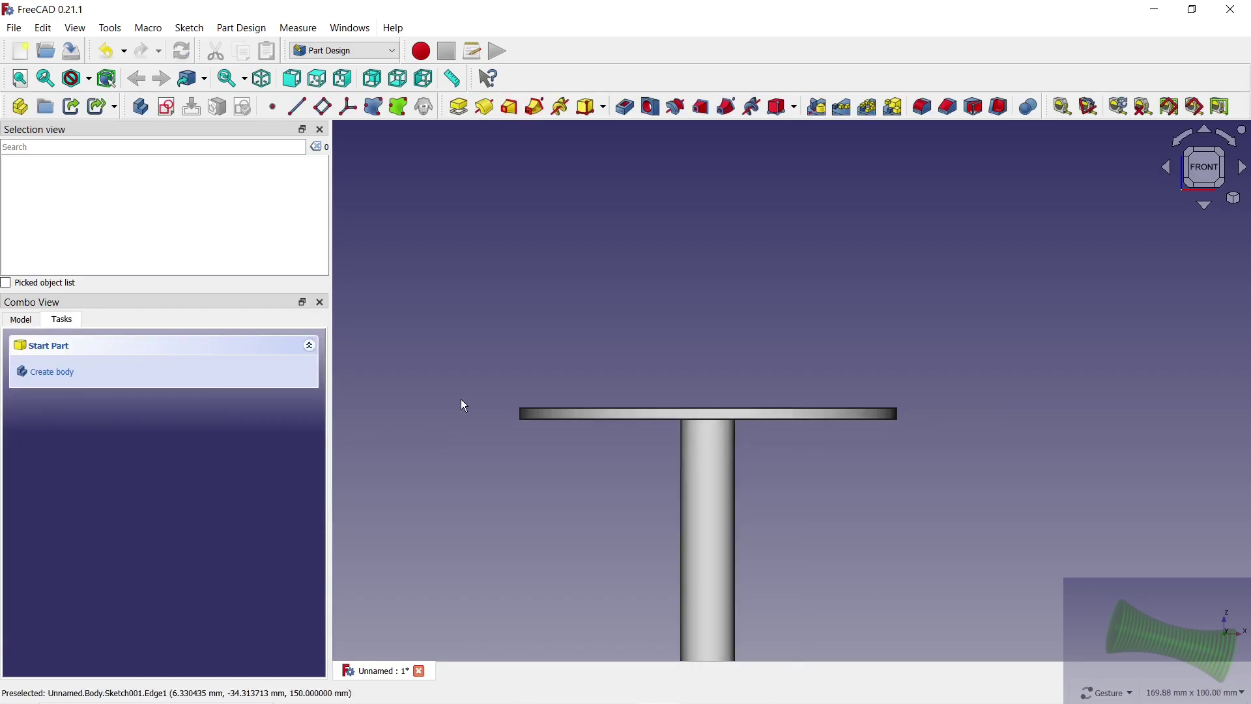
{"action": "mouse_move", "coordinate": [464, 405]}
{"action": "left_mouse_down"}
{"action": "mouse_move", "coordinate": [539, 326]}
{"action": "mouse_move", "coordinate": [556, 369]}
{"action": "mouse_move", "coordinate": [531, 310]}
{"action": "left_mouse_up"}
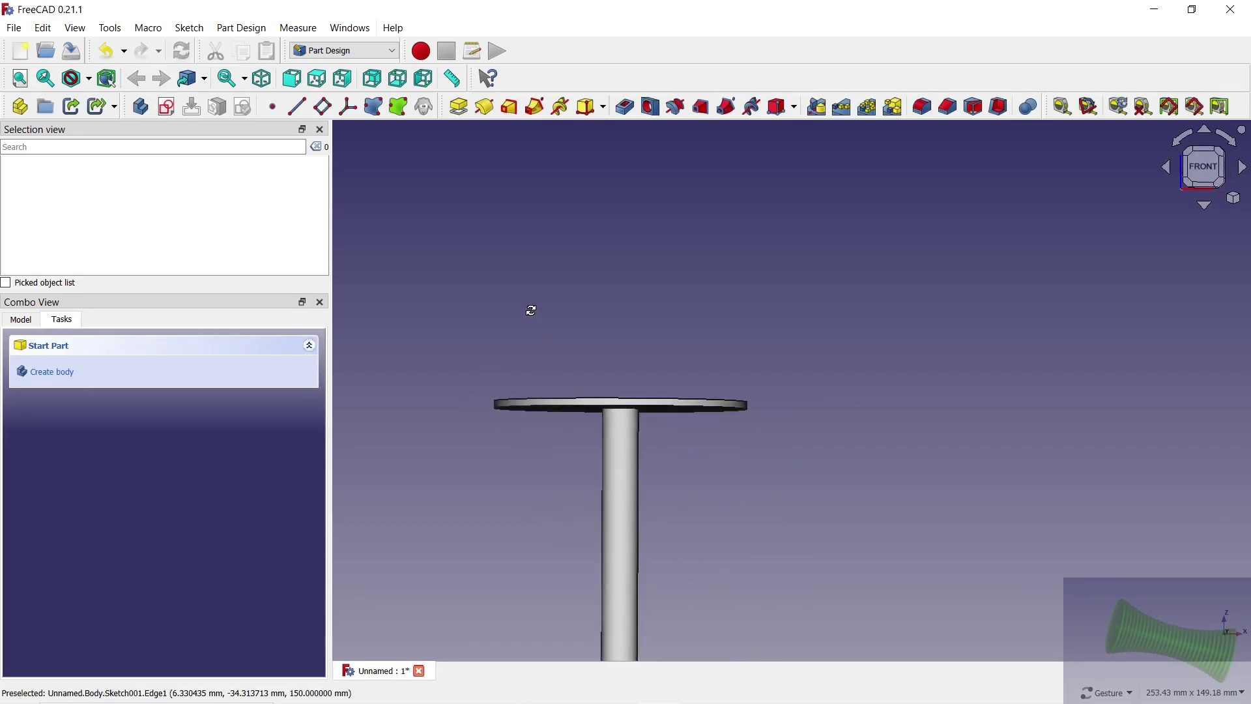
Step: Create a linear pattern of Pad001 along the Z axis, with the direction reversed
{"action": "left_click", "coordinate": [22, 319]}
{"action": "left_click", "coordinate": [77, 404]}
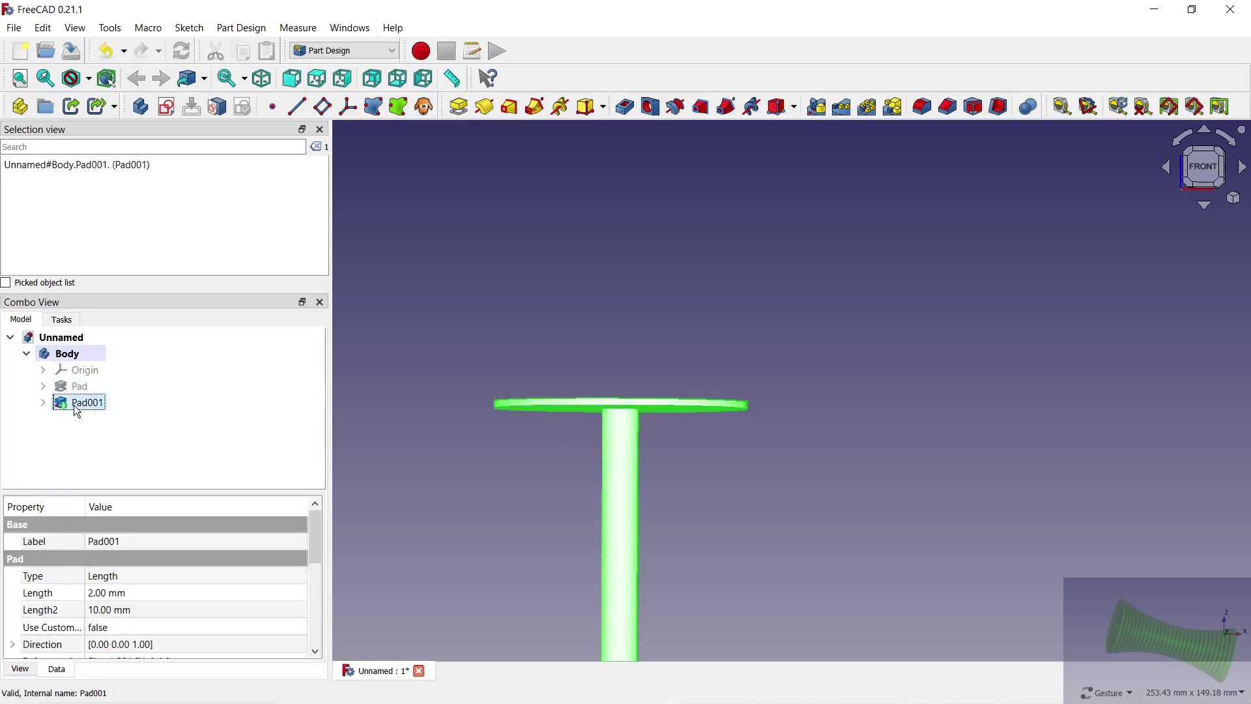
{"action": "left_click", "coordinate": [842, 109]}
{"action": "scroll", "coordinate": [777, 210], "scroll_direction": "down", "scroll_amount": 3}
{"action": "mouse_move", "coordinate": [777, 210]}
{"action": "left_mouse_down"}
{"action": "mouse_move", "coordinate": [777, 235]}
{"action": "mouse_move", "coordinate": [730, 264]}
{"action": "left_mouse_up"}
{"action": "scroll", "coordinate": [322, 417], "scroll_direction": "down", "scroll_amount": 1}
{"action": "scroll", "coordinate": [324, 482], "scroll_direction": "down", "scroll_amount": 2}
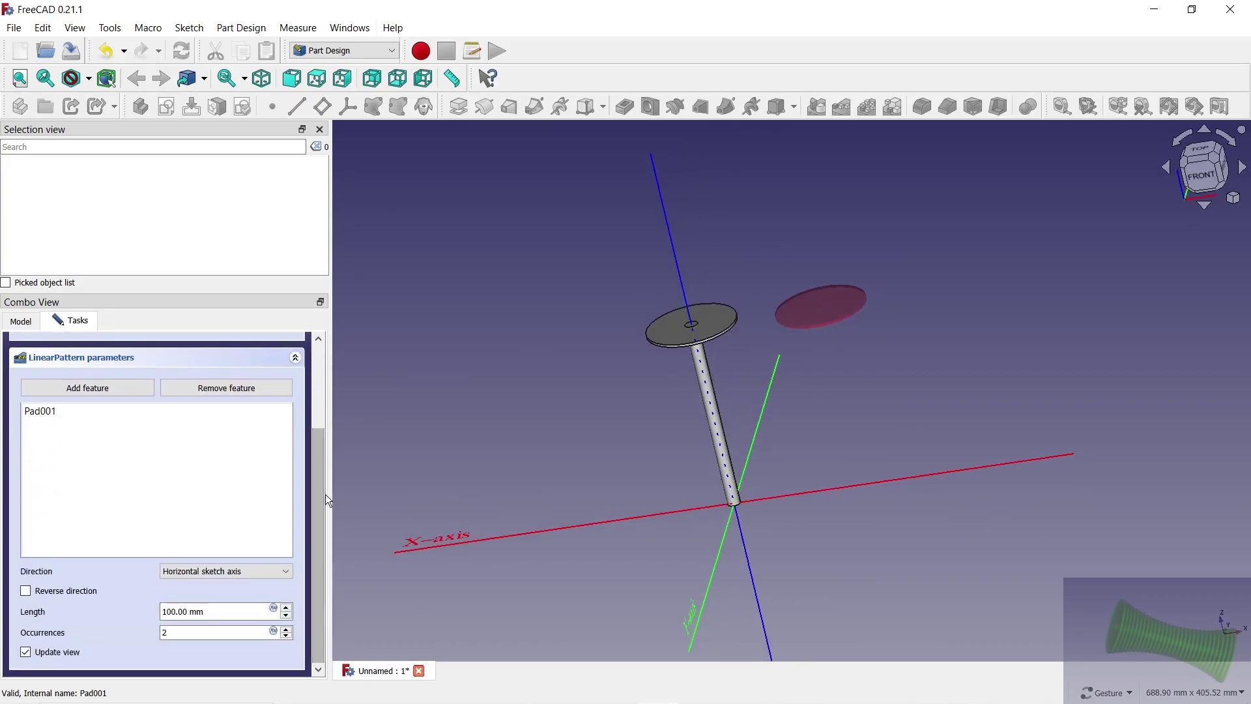
{"action": "left_click", "coordinate": [287, 570]}
{"action": "left_click", "coordinate": [219, 648]}
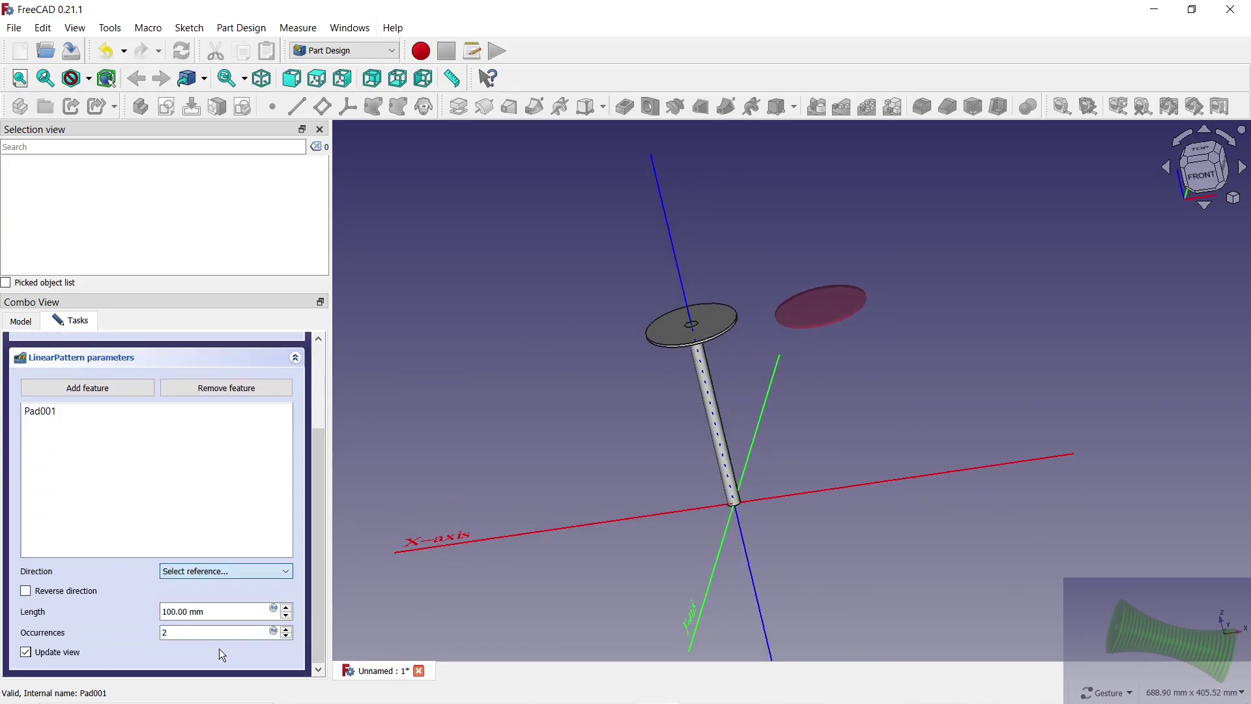
{"action": "left_click", "coordinate": [747, 545]}
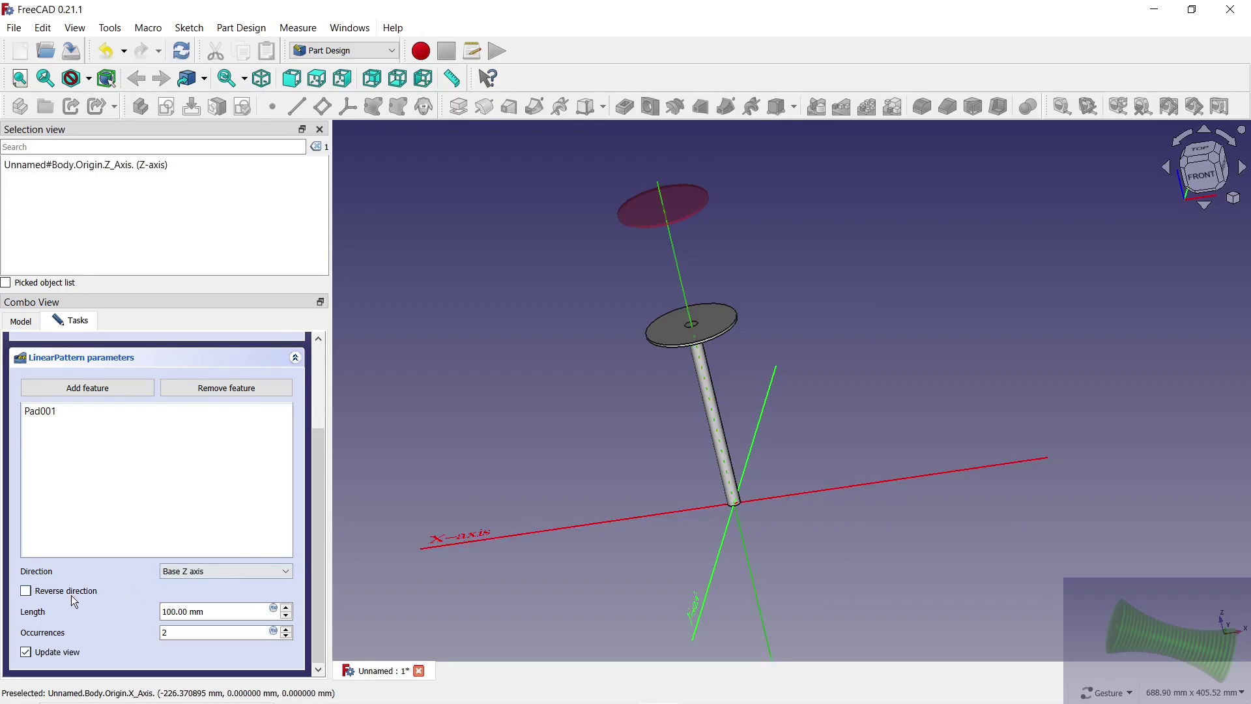
{"action": "left_click", "coordinate": [26, 593]}
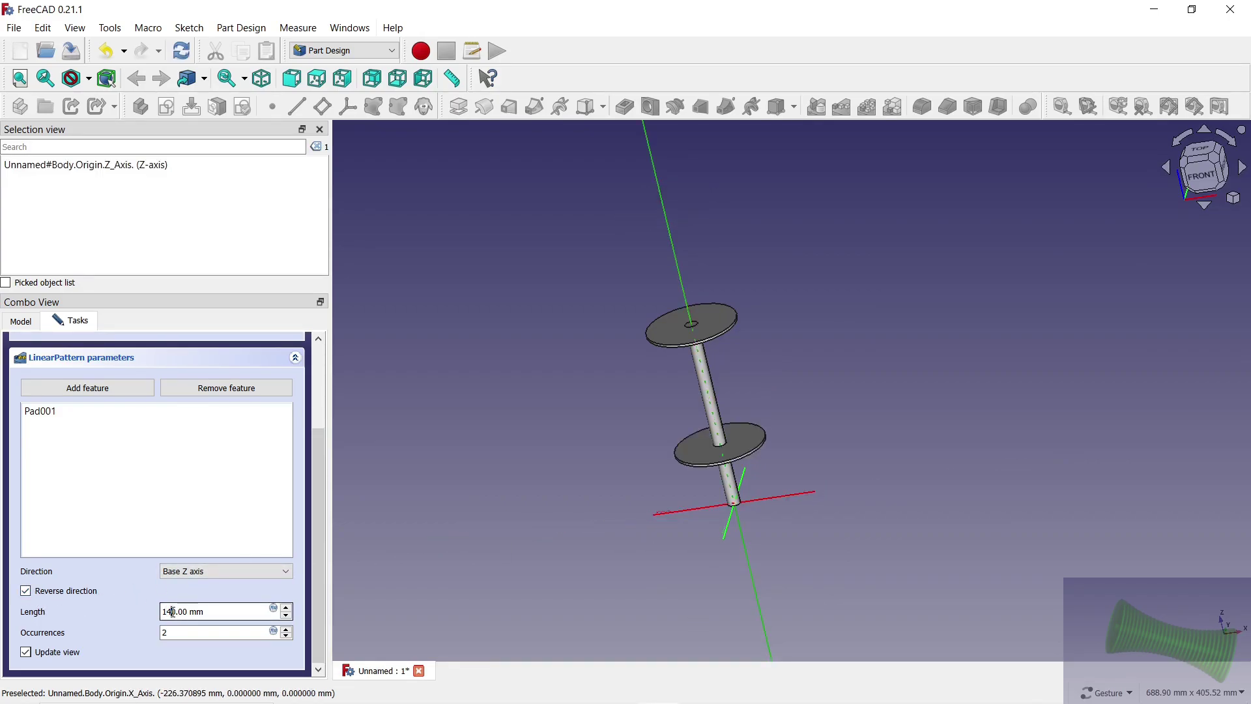
Step: Set the pattern length to 148 mm and raise the occurrences from 25 toward 30
{"action": "left_click", "coordinate": [287, 610]}
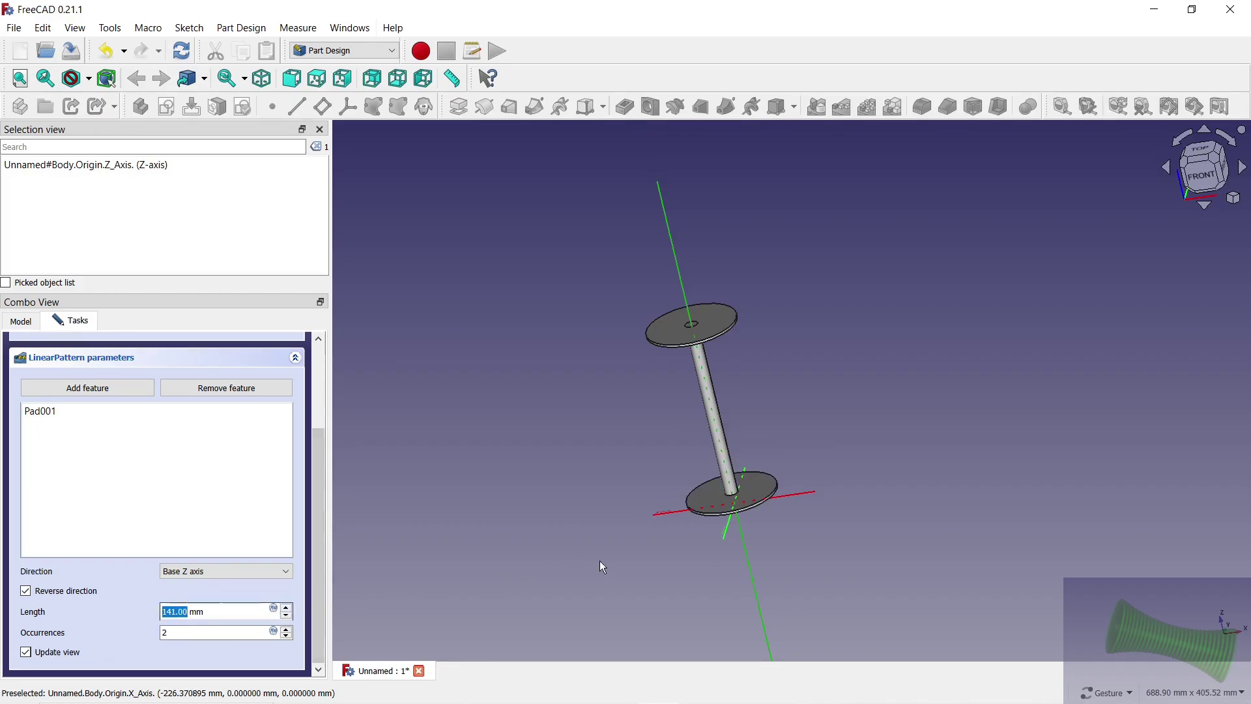
{"action": "left_click_drag", "start_coordinate": [600, 566], "coordinate": [614, 509]}
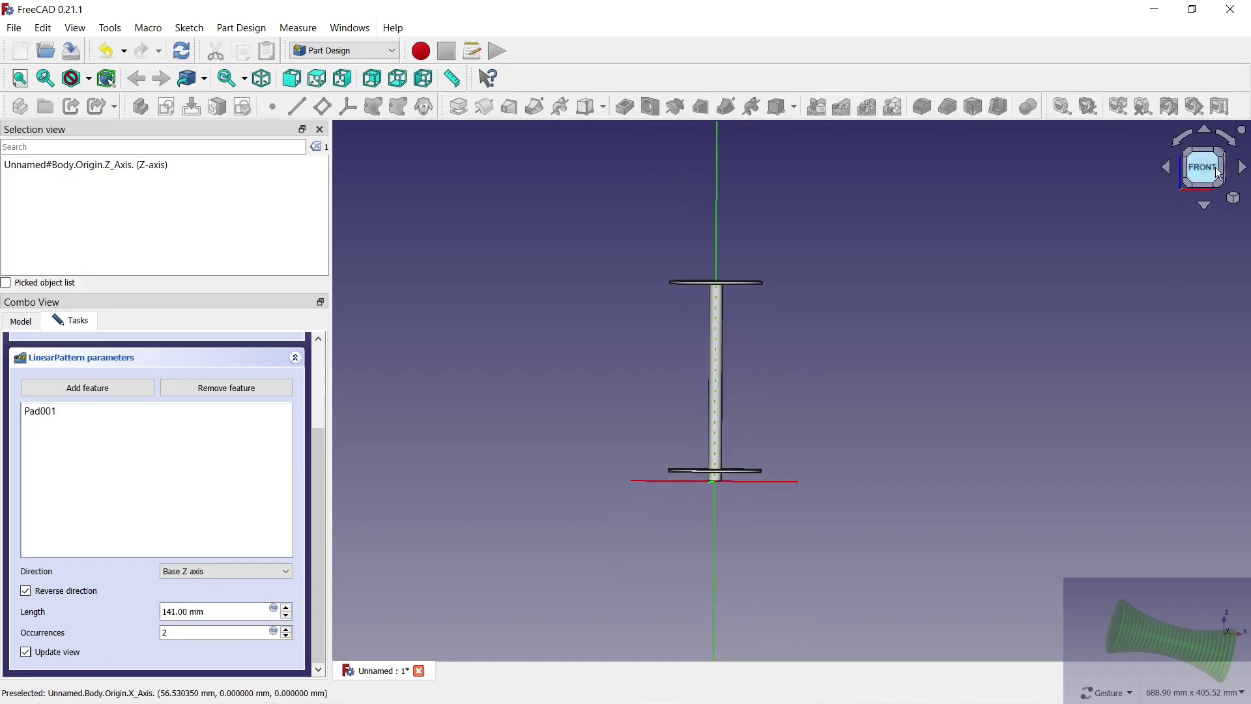
{"action": "scroll", "coordinate": [719, 495], "scroll_direction": "up", "scroll_amount": 5}
{"action": "scroll", "coordinate": [722, 495], "scroll_direction": "up", "scroll_amount": 1}
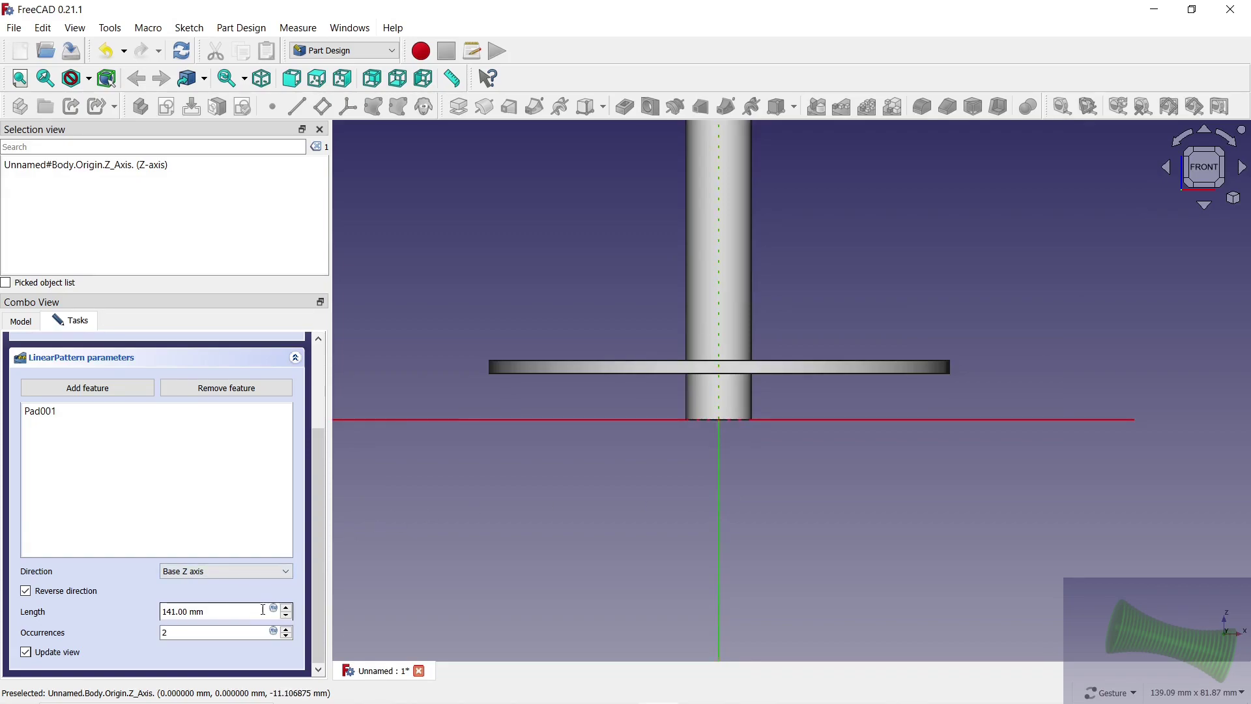
{"action": "left_click", "coordinate": [288, 611]}
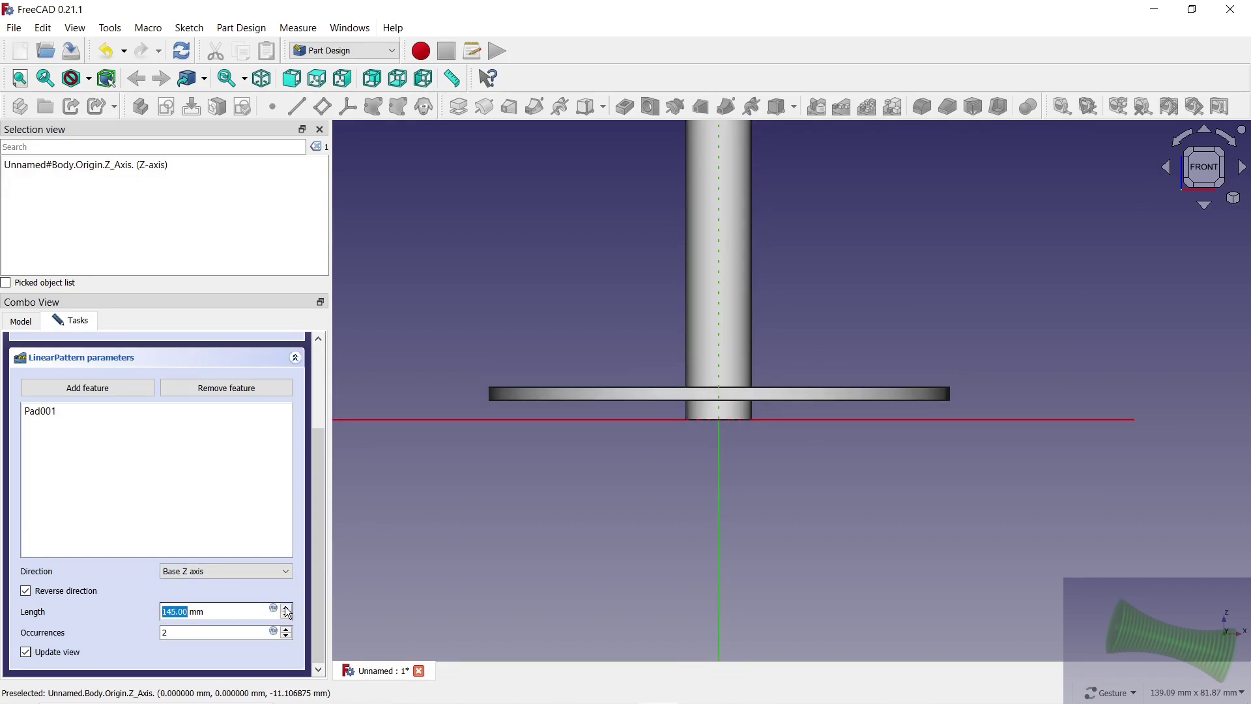
{"action": "left_click", "coordinate": [287, 610]}
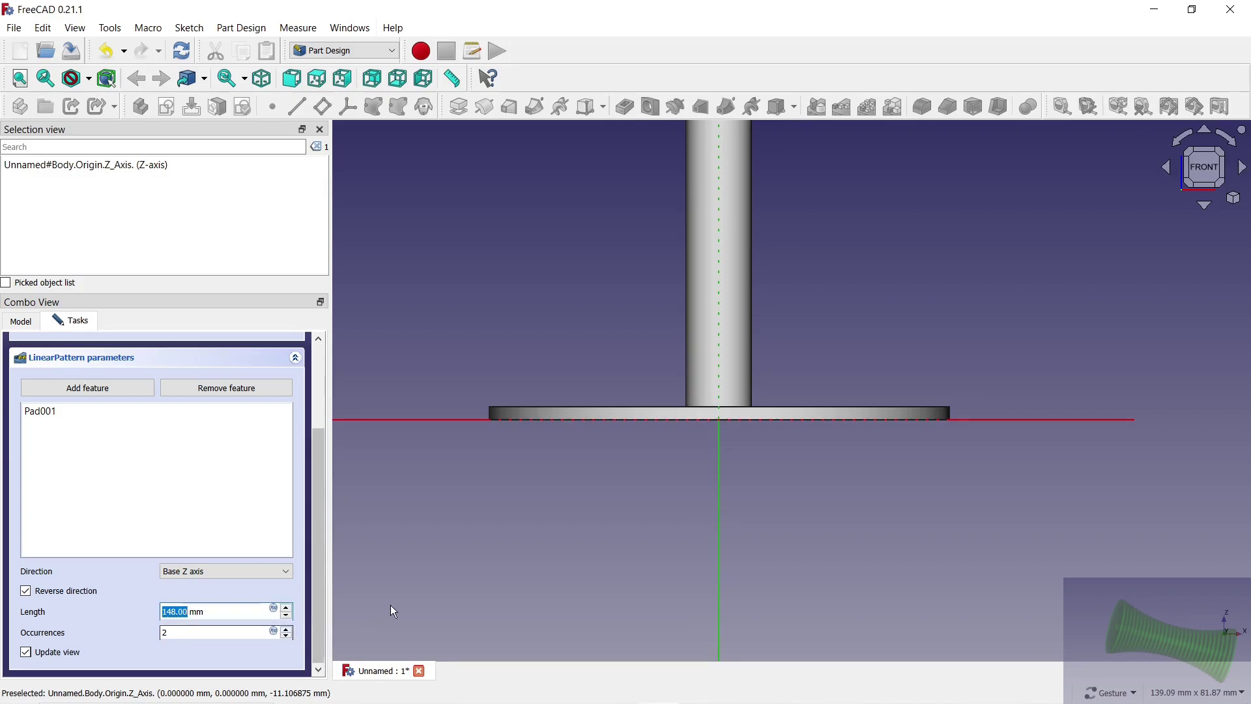
{"action": "scroll", "coordinate": [423, 591], "scroll_direction": "down", "scroll_amount": 3}
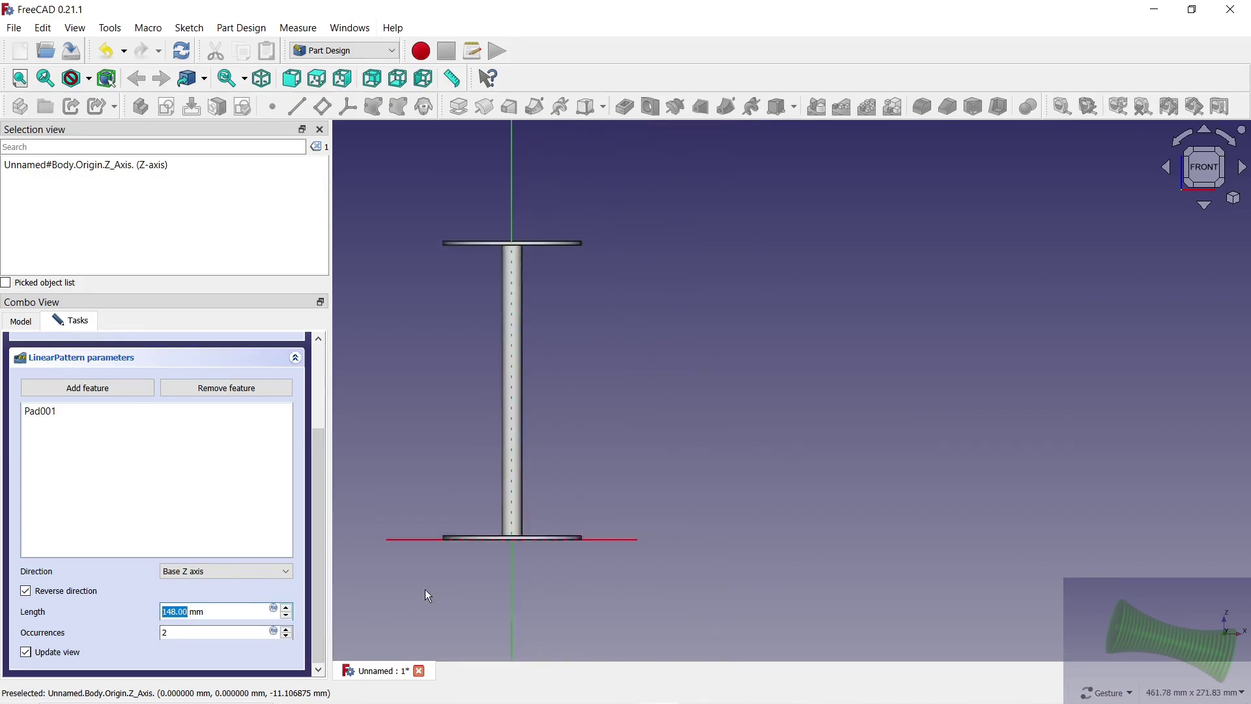
{"action": "left_click", "coordinate": [287, 629]}
{"action": "left_click", "coordinate": [287, 629]}
{"action": "left_click", "coordinate": [288, 629]}
{"action": "type", "text": "11"}
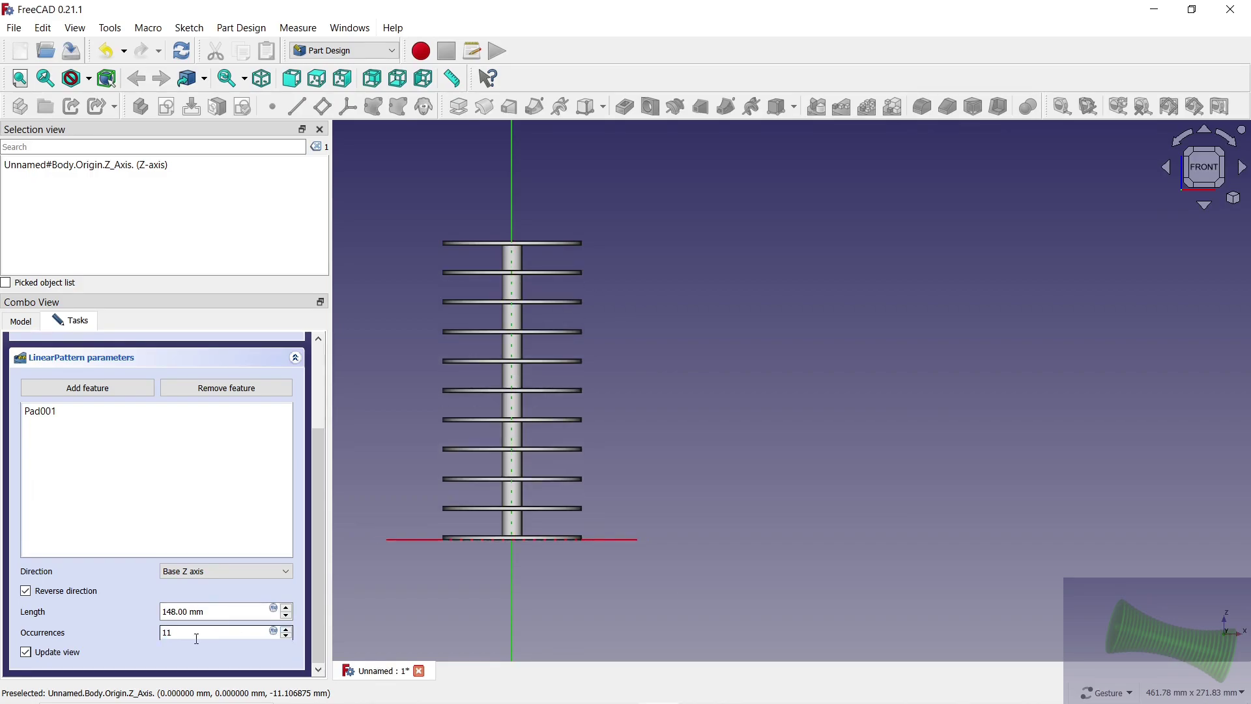
{"action": "type", "text": "25"}
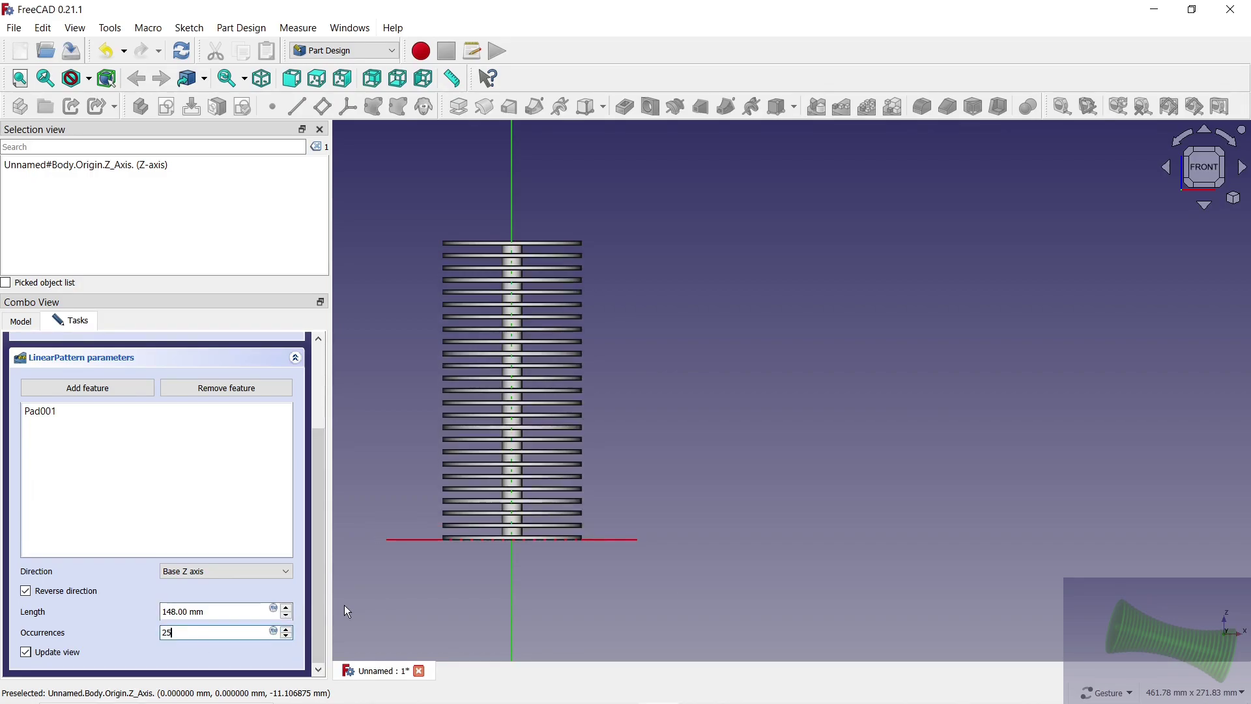
{"action": "left_click", "coordinate": [357, 605]}
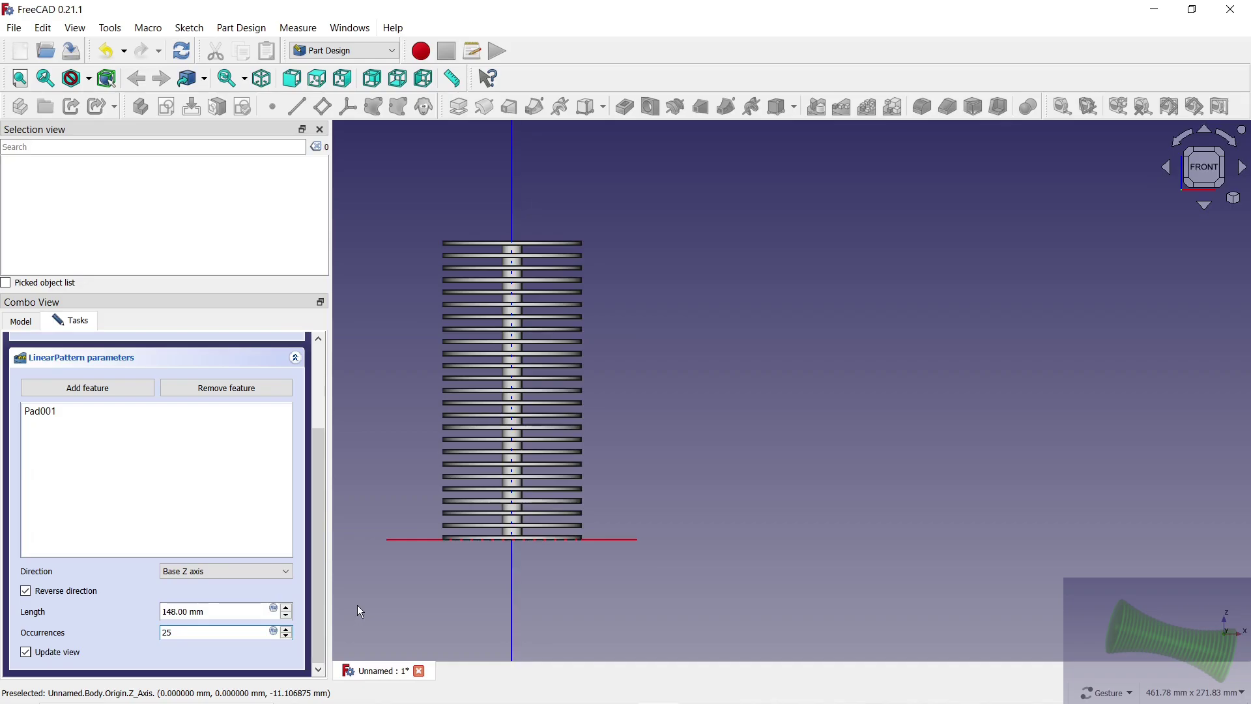
{"action": "left_click", "coordinate": [286, 629]}
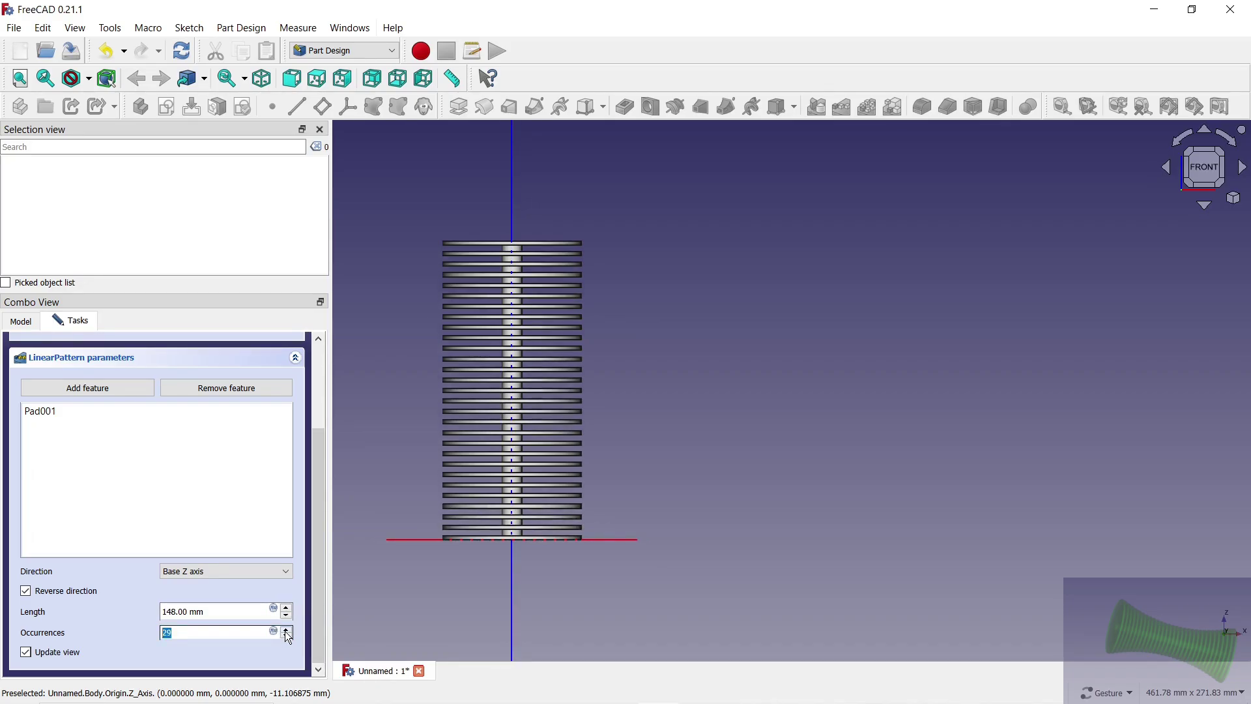
{"action": "left_click_drag", "start_coordinate": [319, 545], "coordinate": [320, 461]}
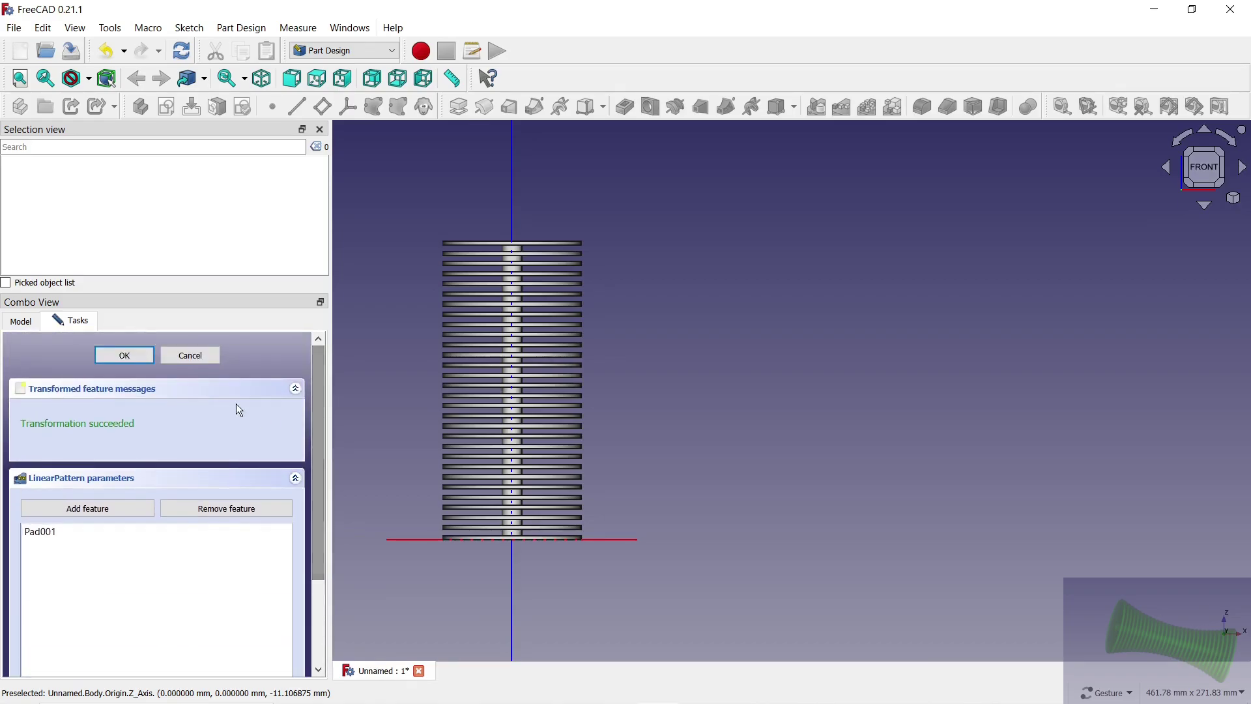
Step: Confirm the 30-disc LinearPattern and set its Refine property to true
{"action": "left_click", "coordinate": [139, 358]}
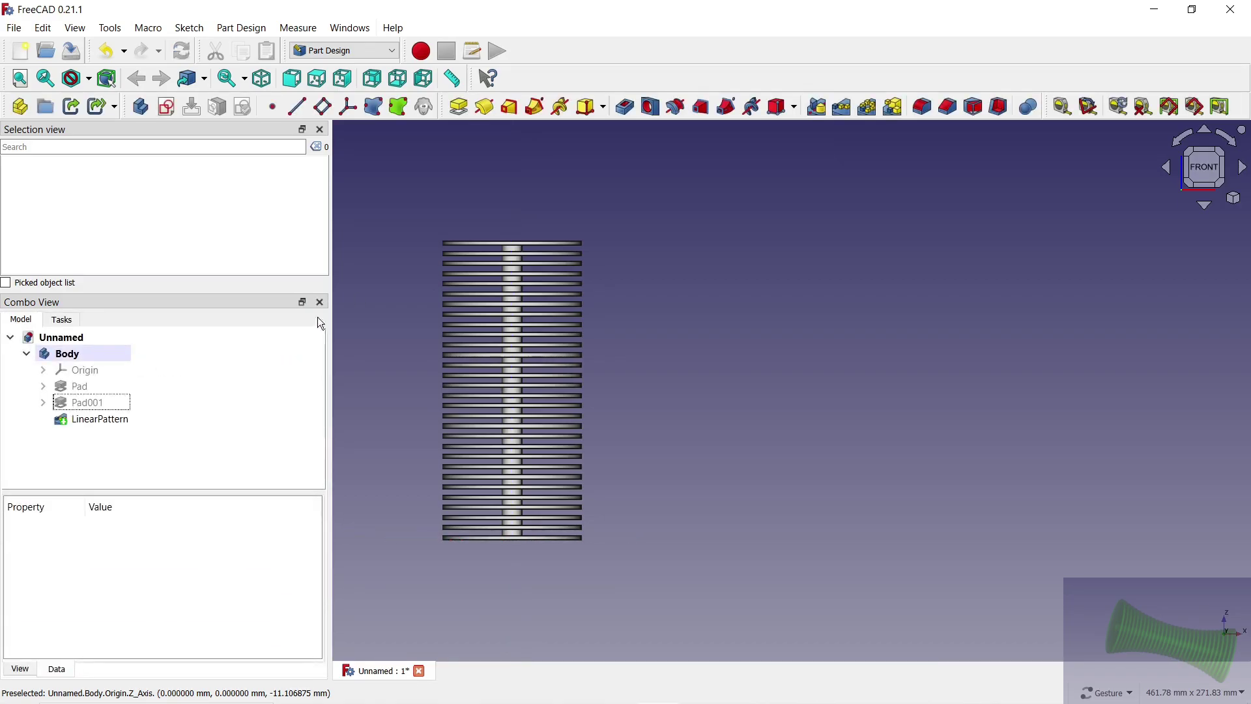
{"action": "left_click_drag", "start_coordinate": [391, 303], "coordinate": [341, 431]}
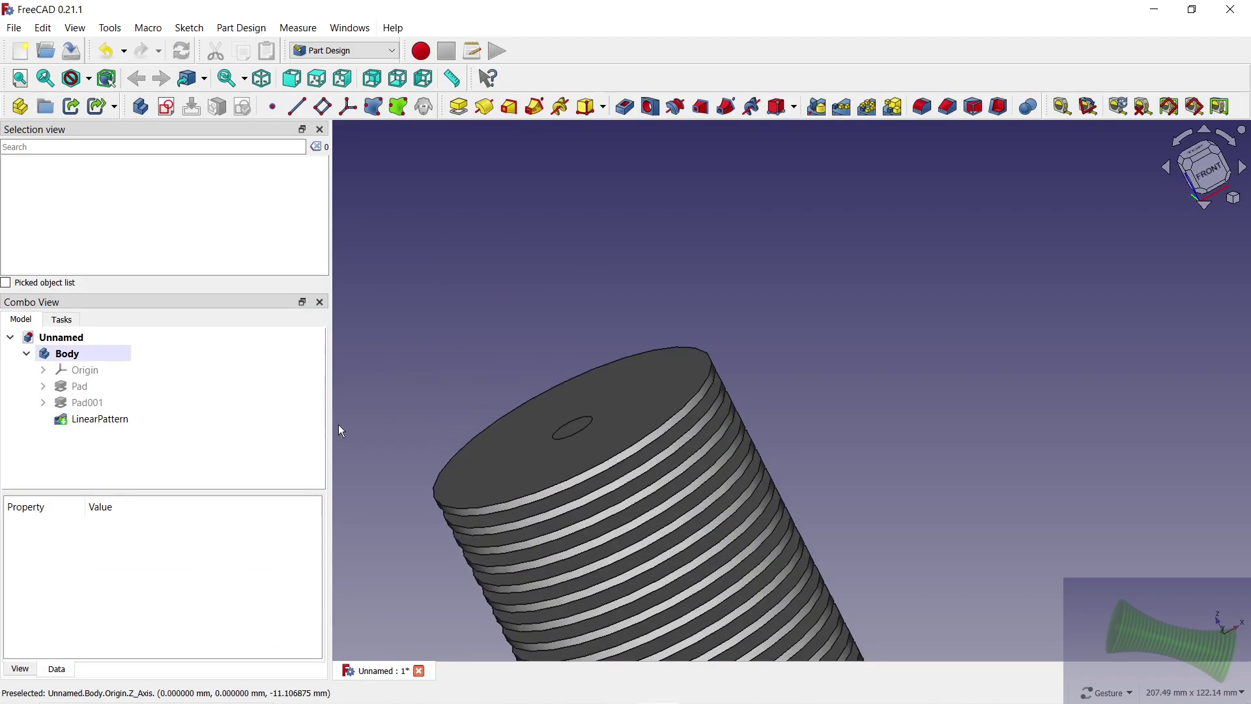
{"action": "left_click", "coordinate": [97, 420]}
{"action": "scroll", "coordinate": [182, 584], "scroll_direction": "down", "scroll_amount": 2}
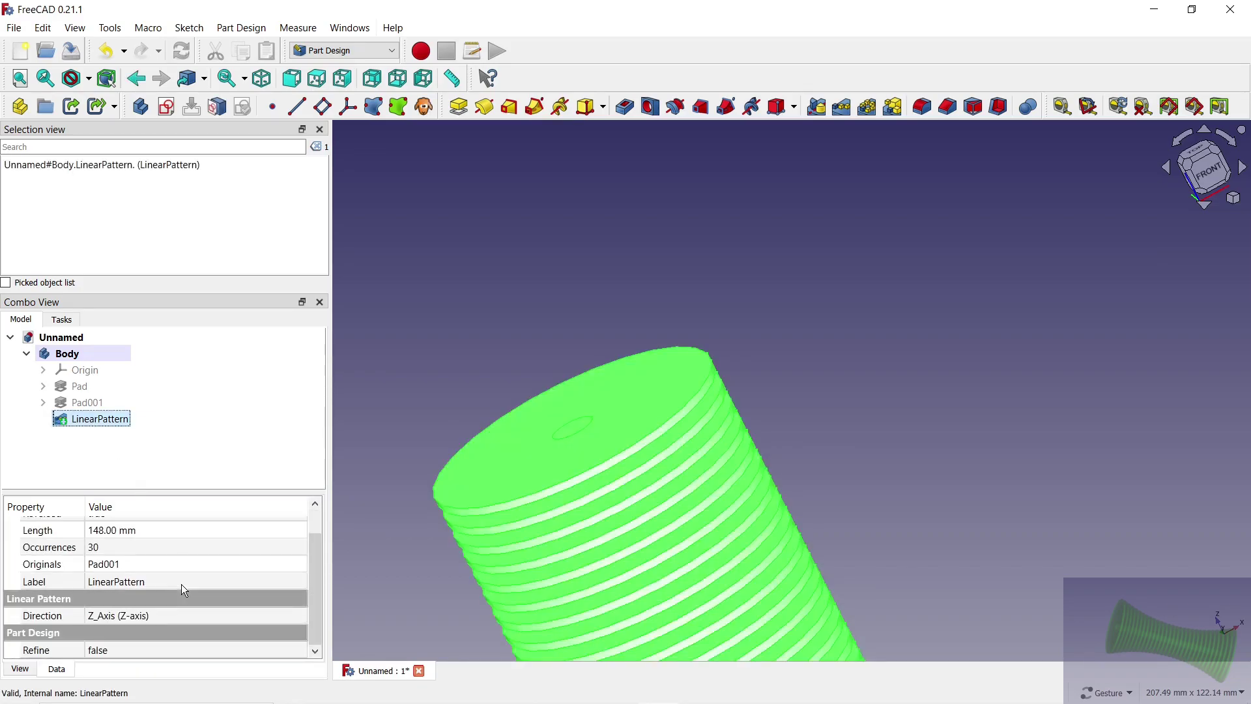
{"action": "left_click", "coordinate": [176, 645]}
{"action": "left_click", "coordinate": [162, 679]}
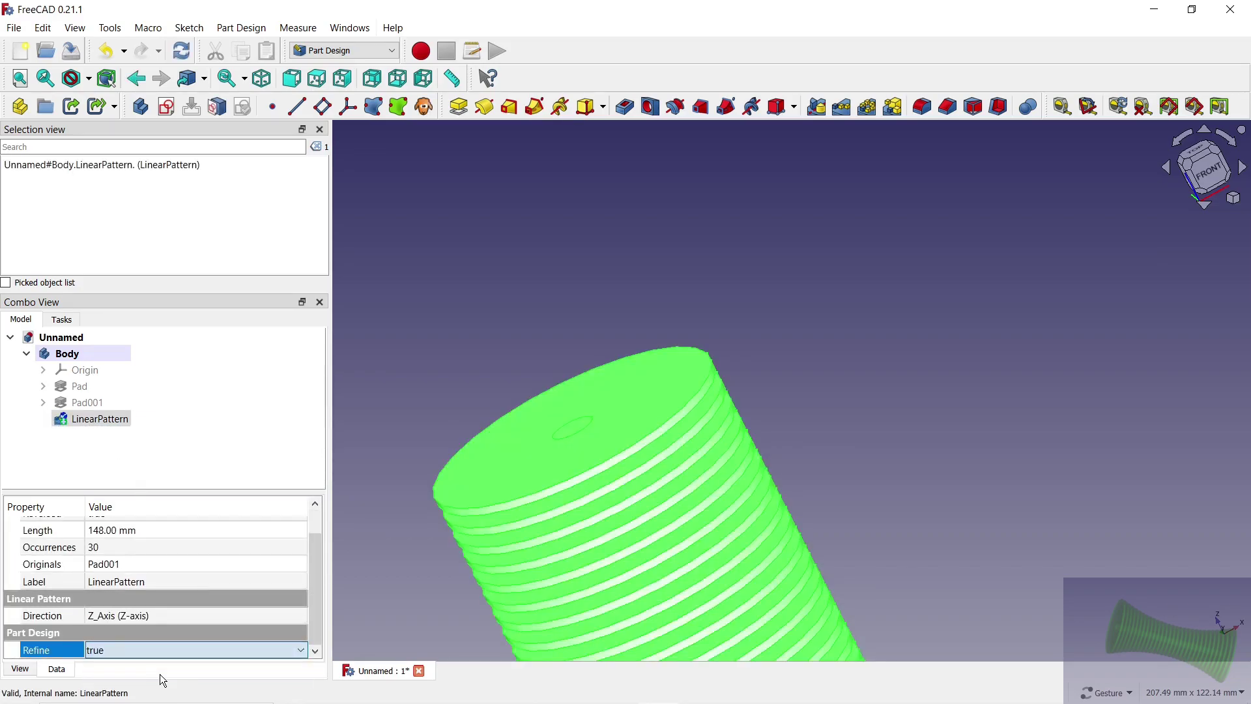
{"action": "left_click", "coordinate": [389, 406]}
{"action": "scroll", "coordinate": [460, 344], "scroll_direction": "down", "scroll_amount": 4}
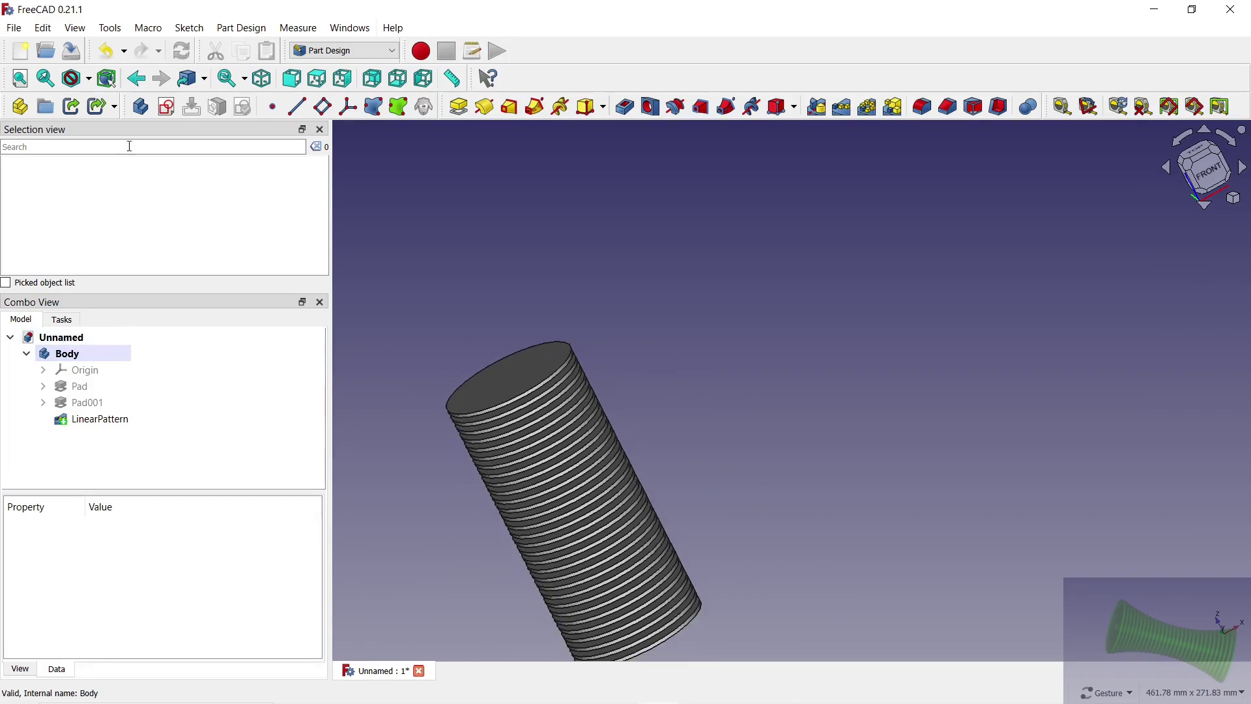
Step: On a new XZ-plane sketch, draw a 200 mm horizontal line from the vertical axis
{"action": "left_click", "coordinate": [167, 107]}
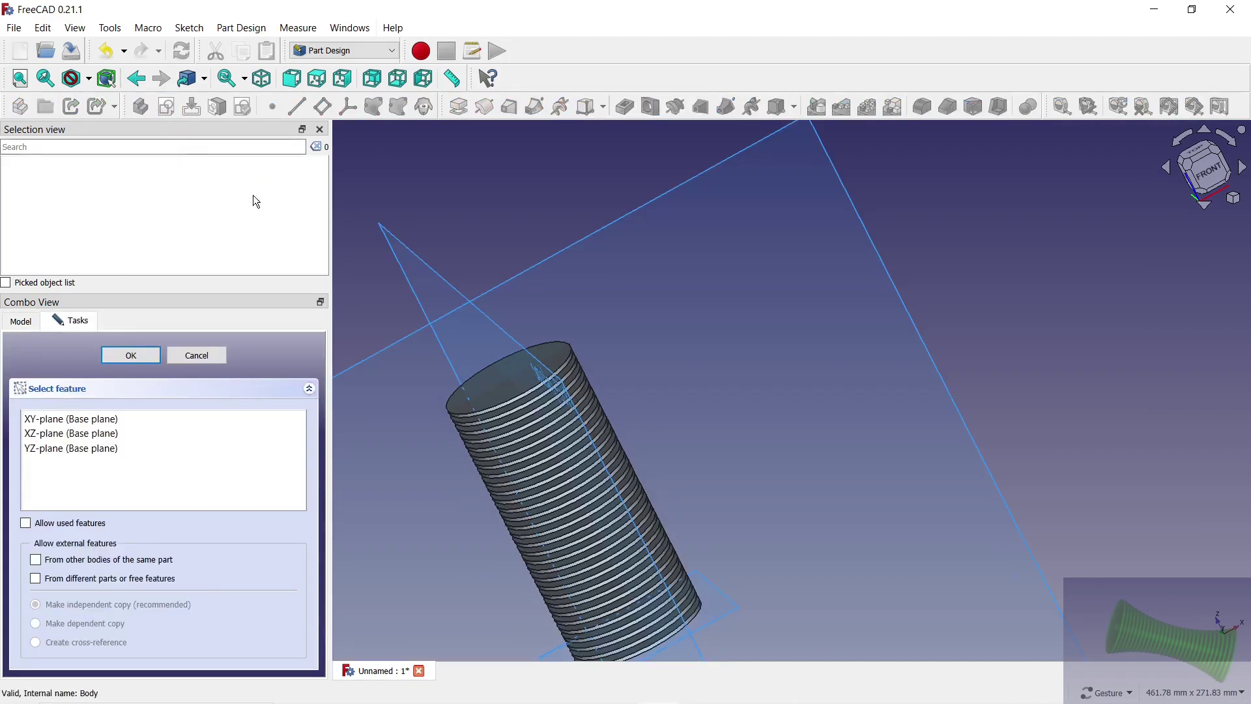
{"action": "left_click", "coordinate": [533, 267]}
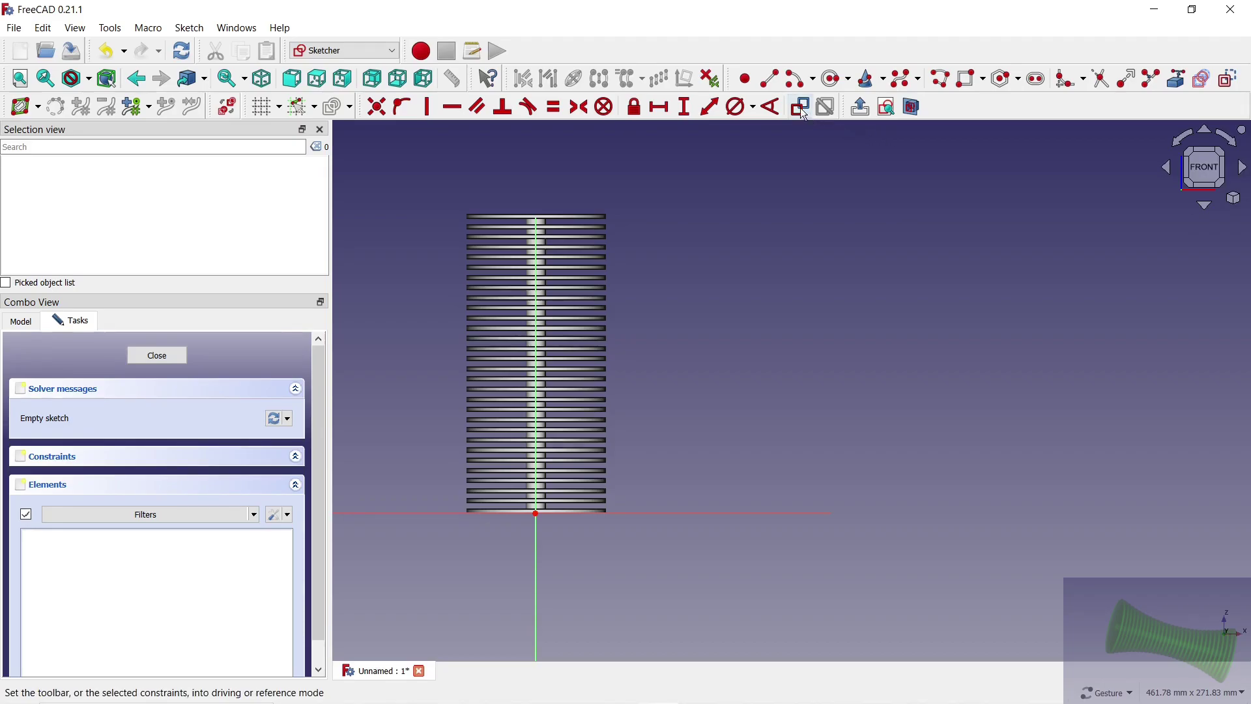
{"action": "left_click", "coordinate": [772, 80]}
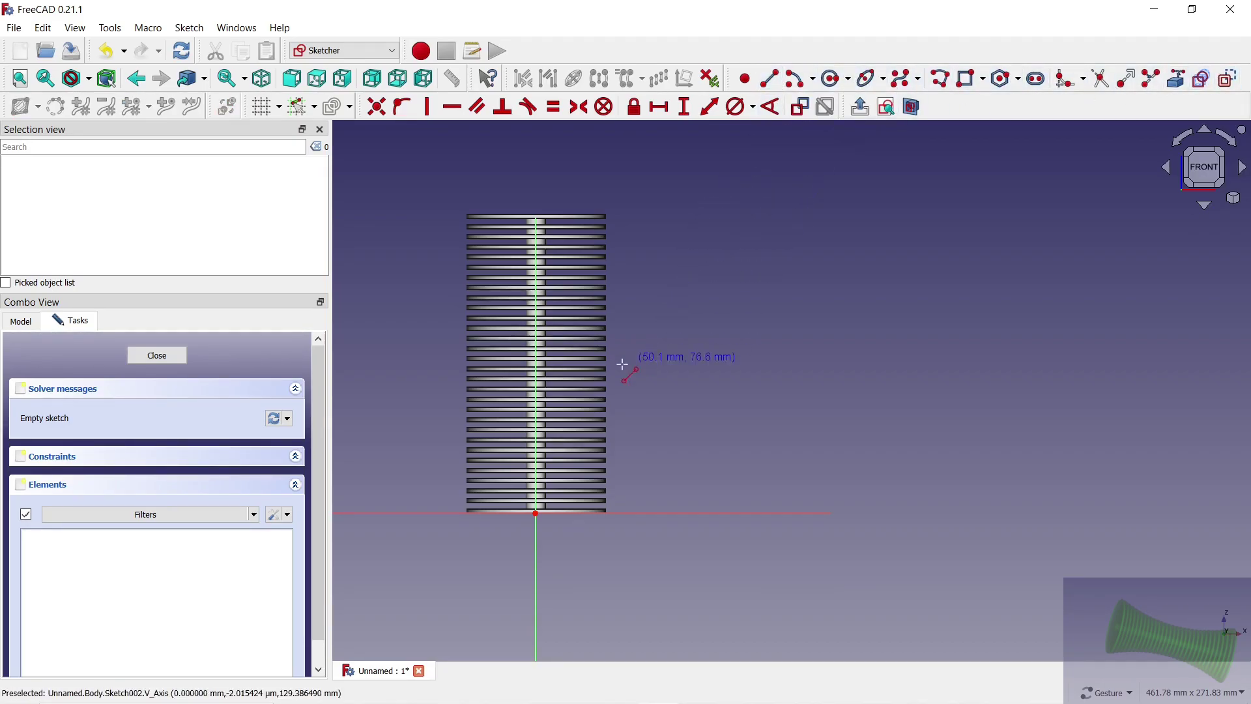
{"action": "left_click", "coordinate": [536, 354]}
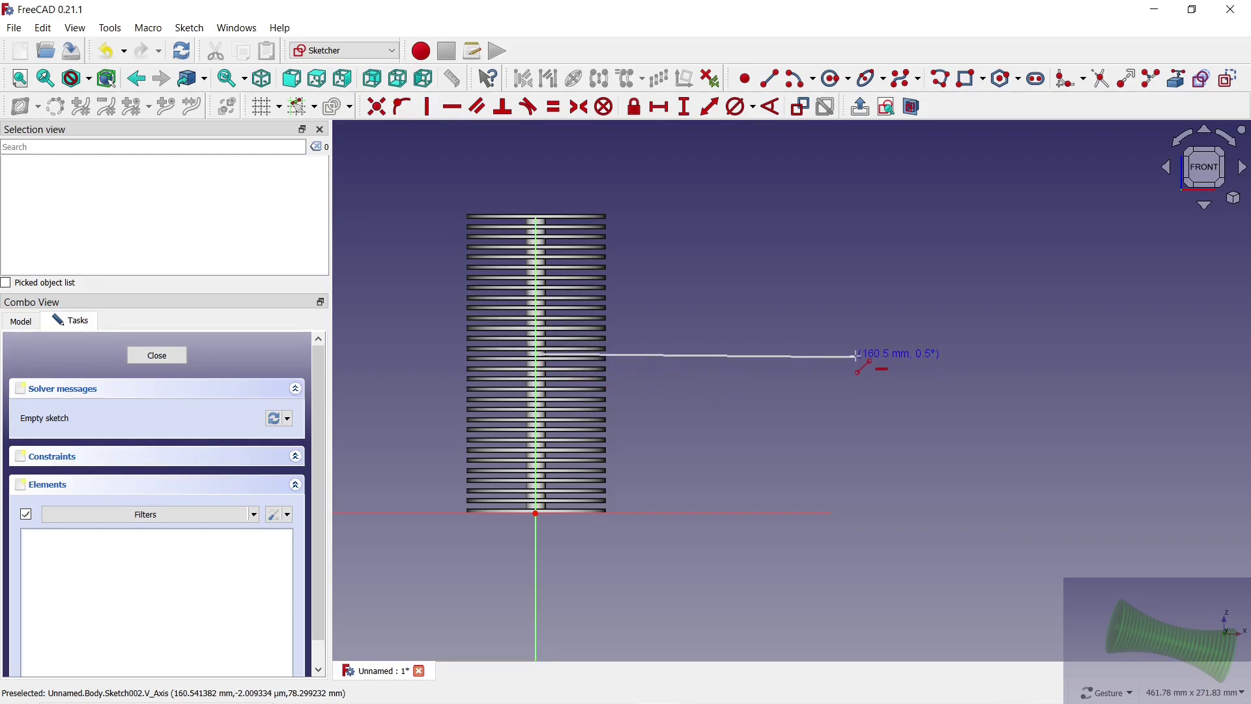
{"action": "left_click", "coordinate": [856, 353]}
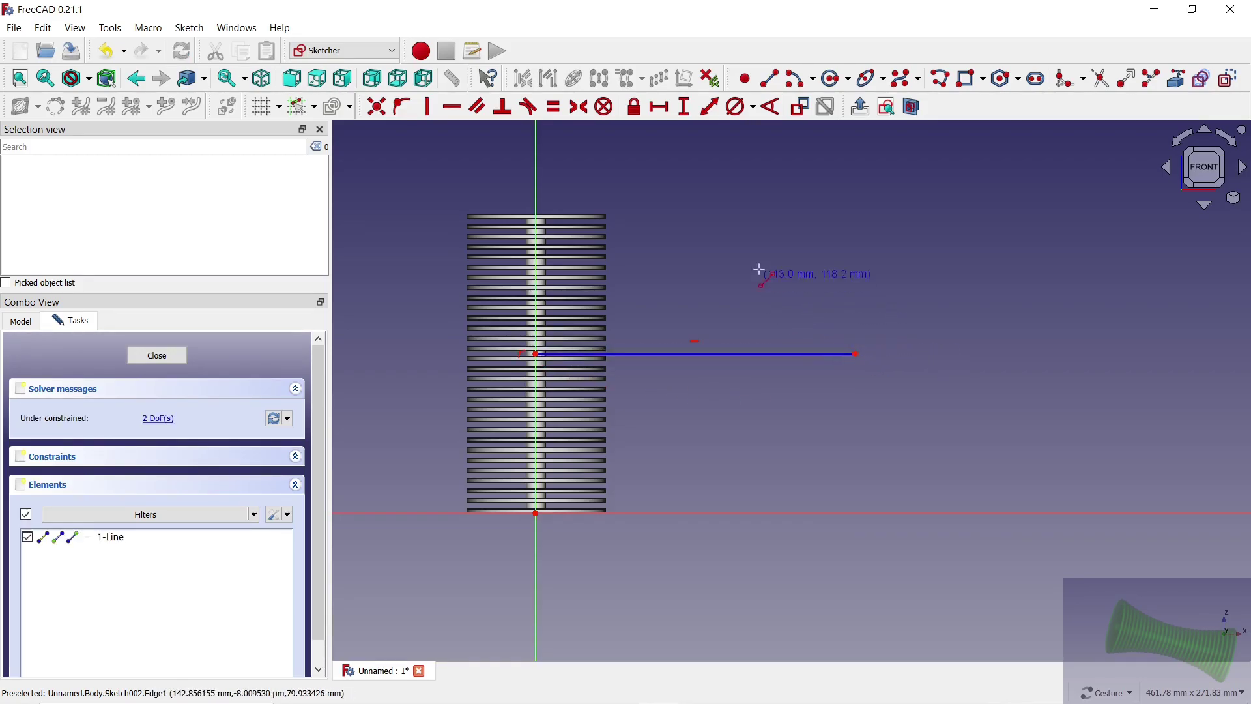
{"action": "left_click", "coordinate": [659, 107]}
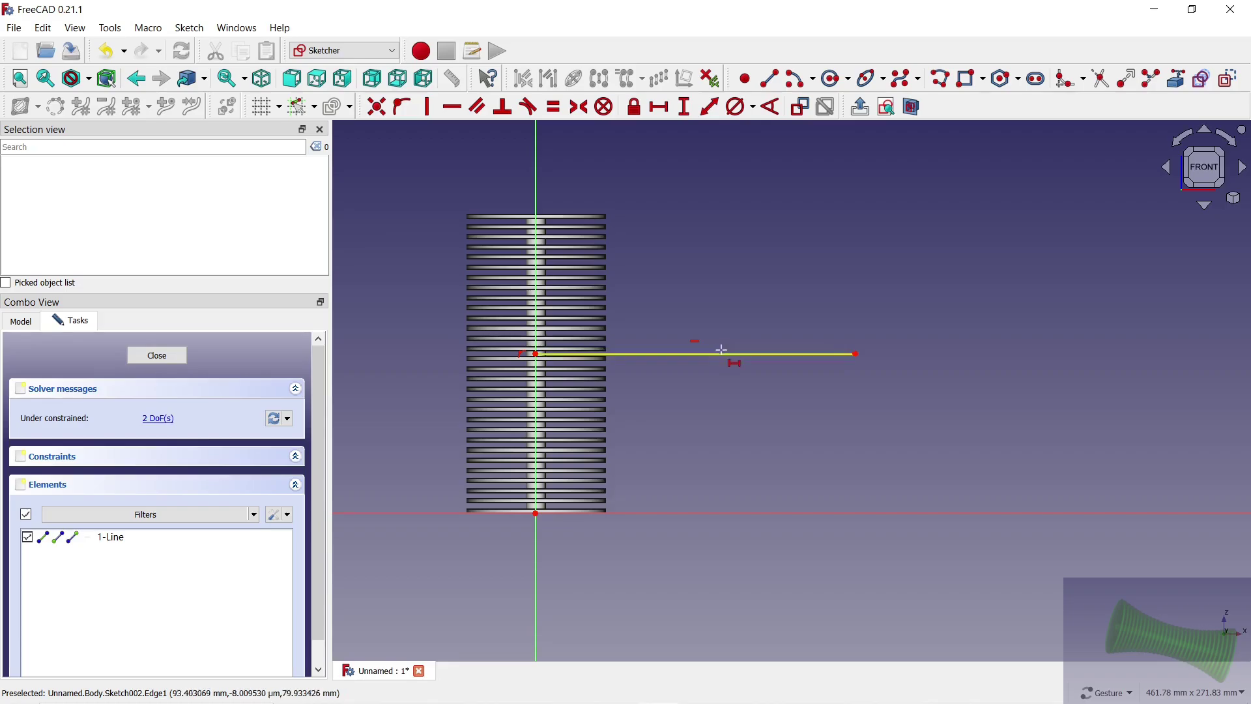
{"action": "left_click", "coordinate": [722, 352]}
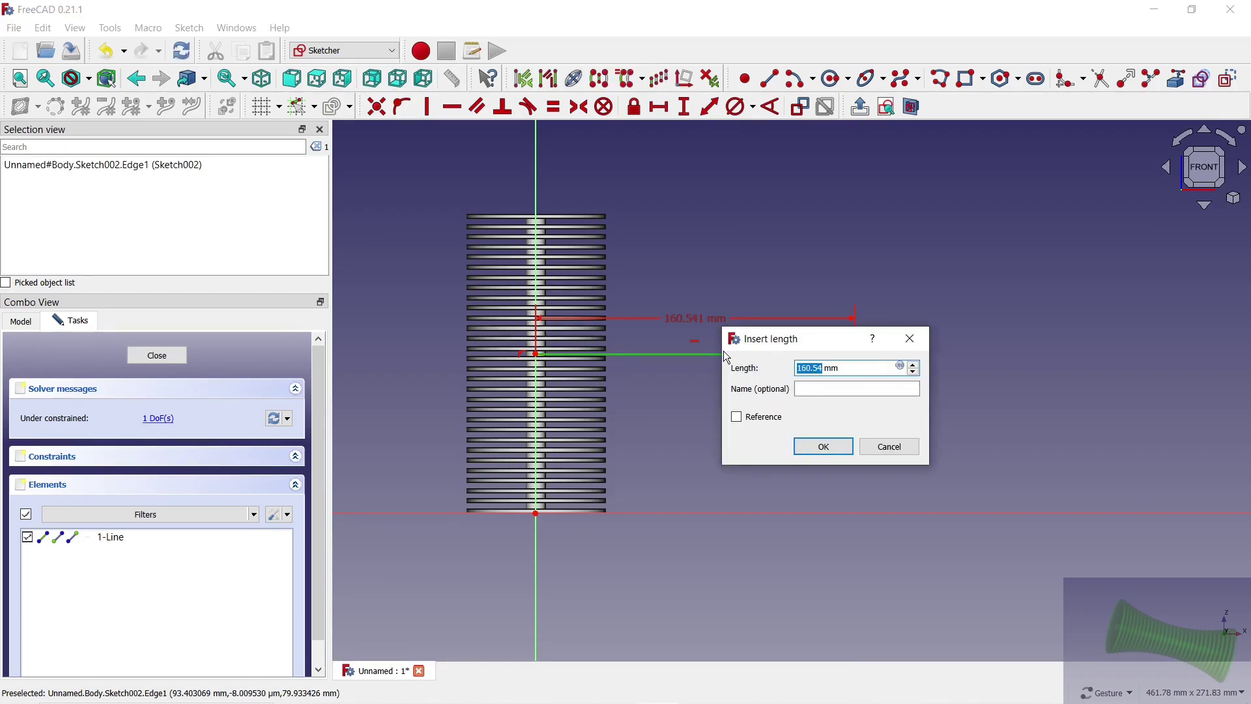
{"action": "type", "text": "200"}
{"action": "key", "text": "Return"}
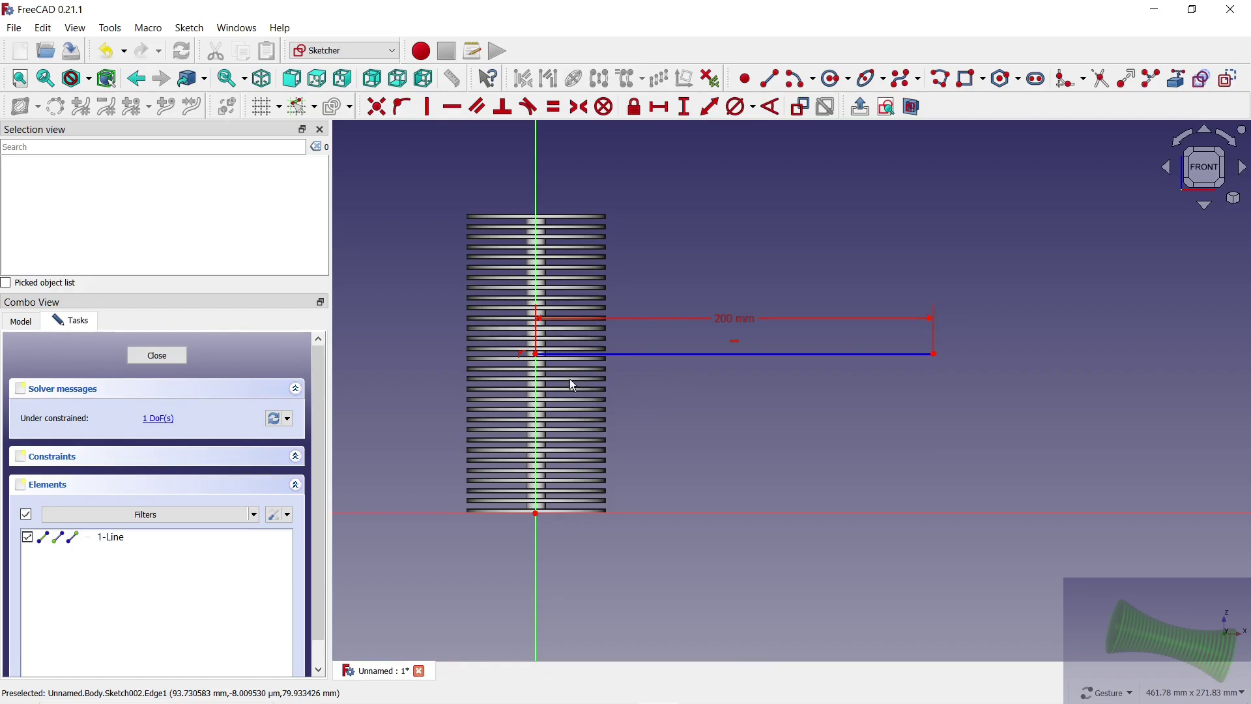
Step: Constrain the line's left endpoint 75 mm vertically above the sketch origin
{"action": "left_click_drag", "start_coordinate": [541, 365], "coordinate": [555, 354]}
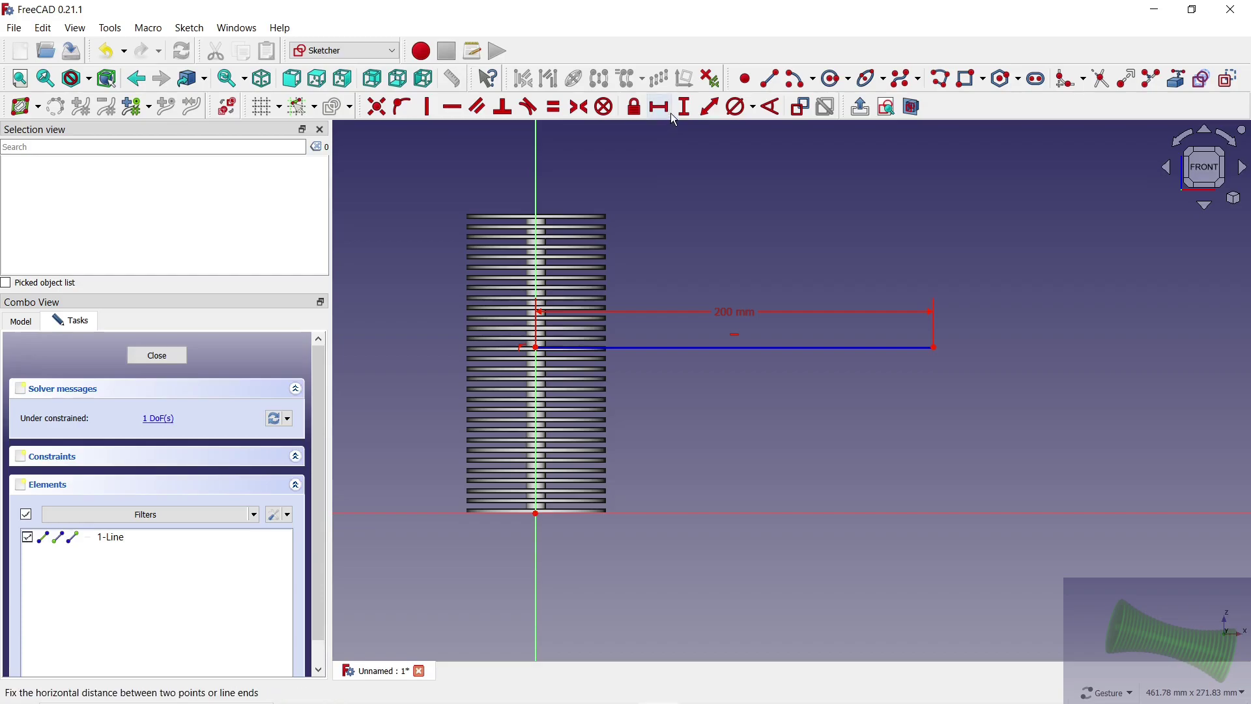
{"action": "left_click", "coordinate": [684, 107]}
{"action": "left_click", "coordinate": [536, 347]}
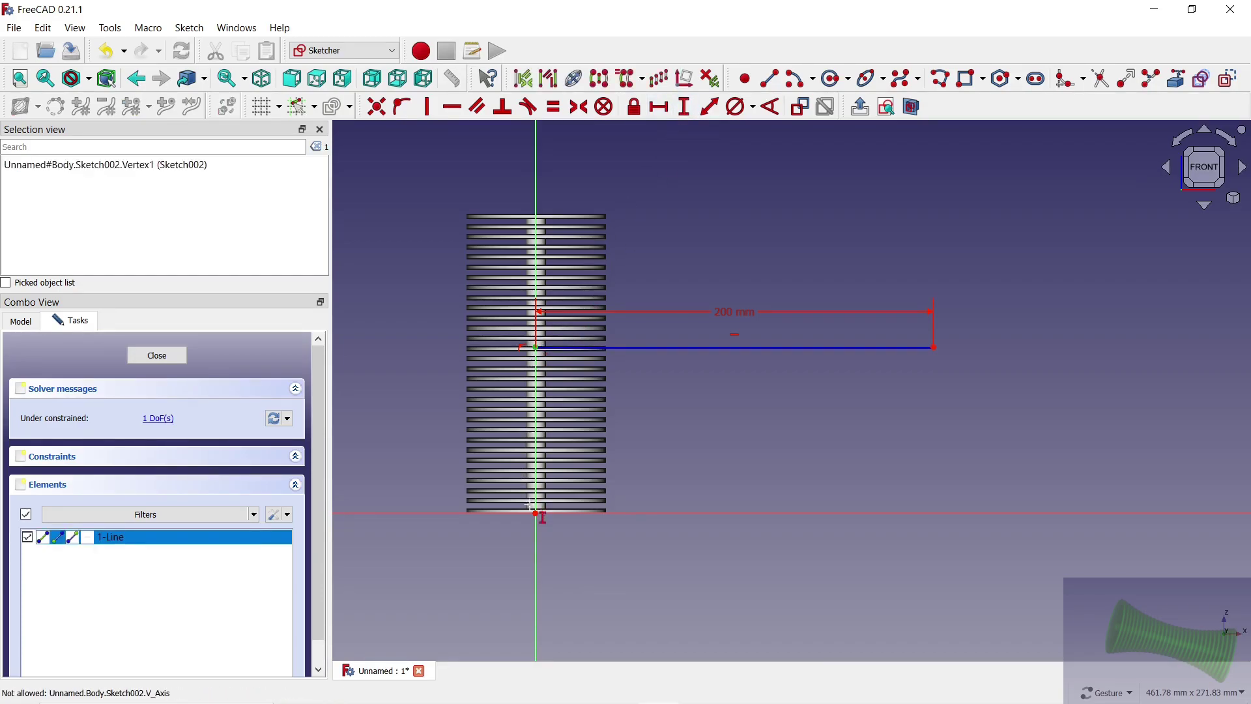
{"action": "left_click", "coordinate": [536, 513]}
{"action": "type", "text": "7"}
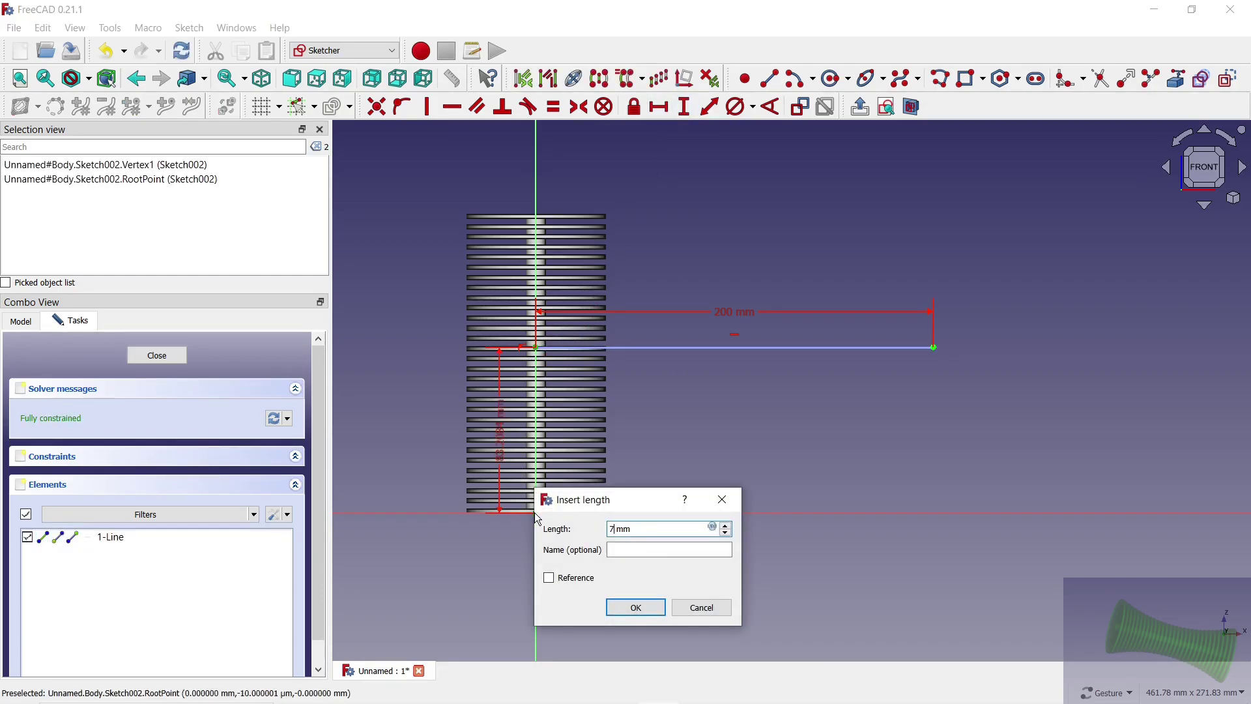
{"action": "type", "text": "5"}
{"action": "key", "text": "Return"}
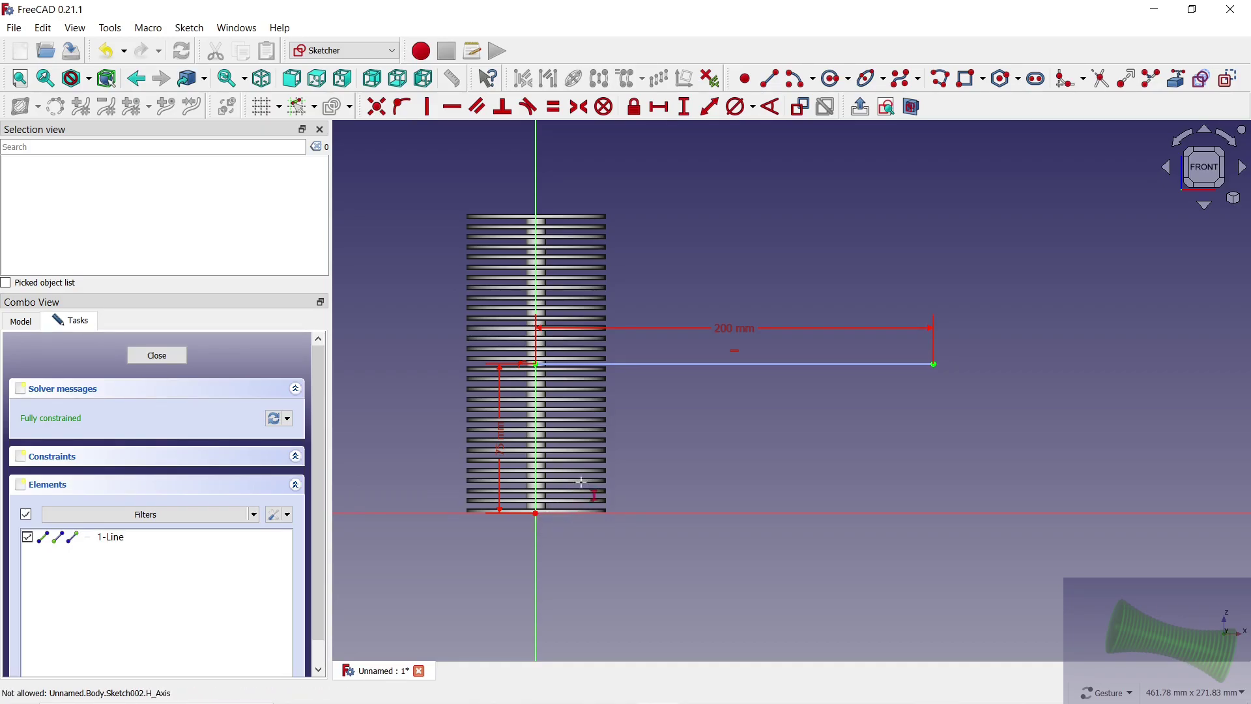
Step: Draw an arc centred on the line's right end, set it to Ø360 mm, make it normal geometry
{"action": "left_click", "coordinate": [795, 79]}
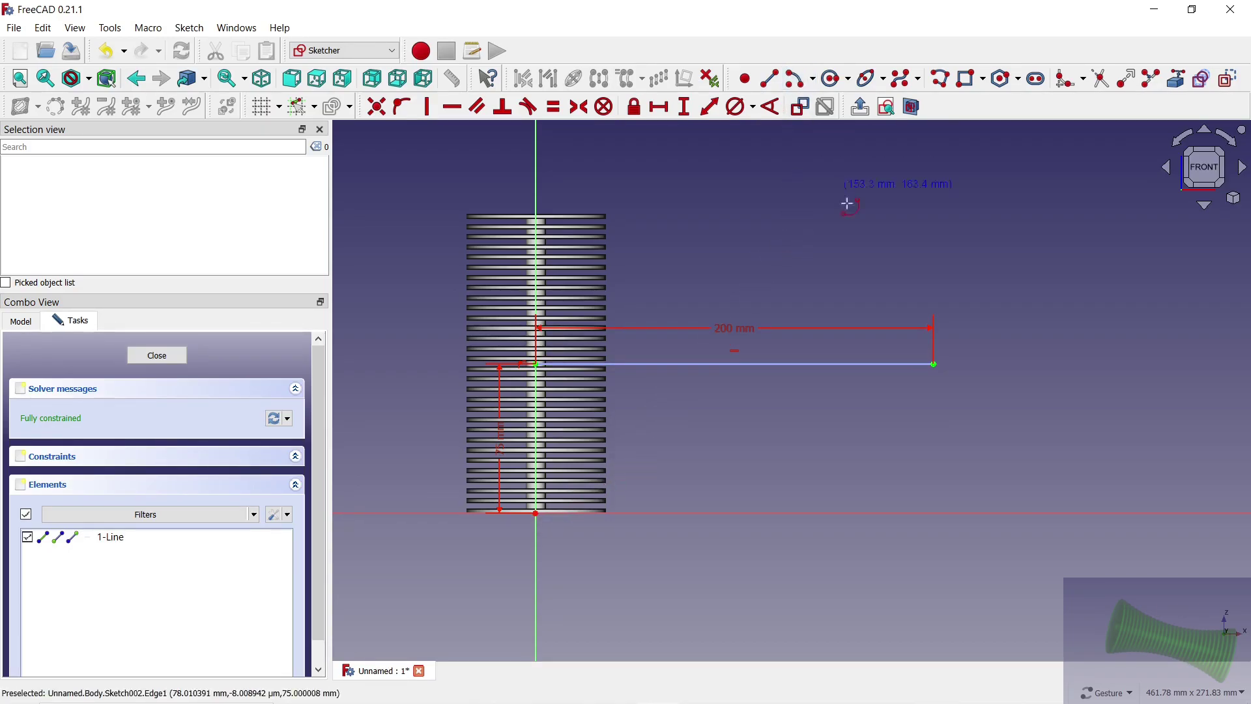
{"action": "left_click", "coordinate": [935, 364]}
{"action": "left_click", "coordinate": [673, 562]}
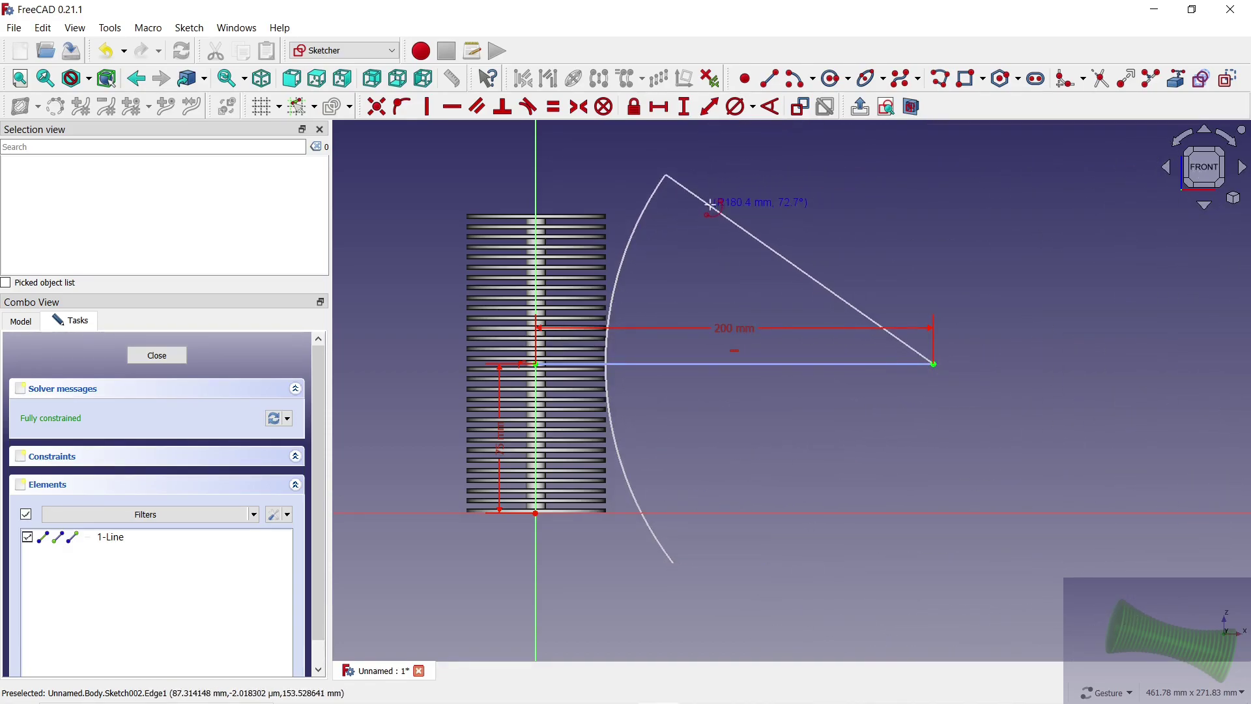
{"action": "left_click", "coordinate": [711, 204]}
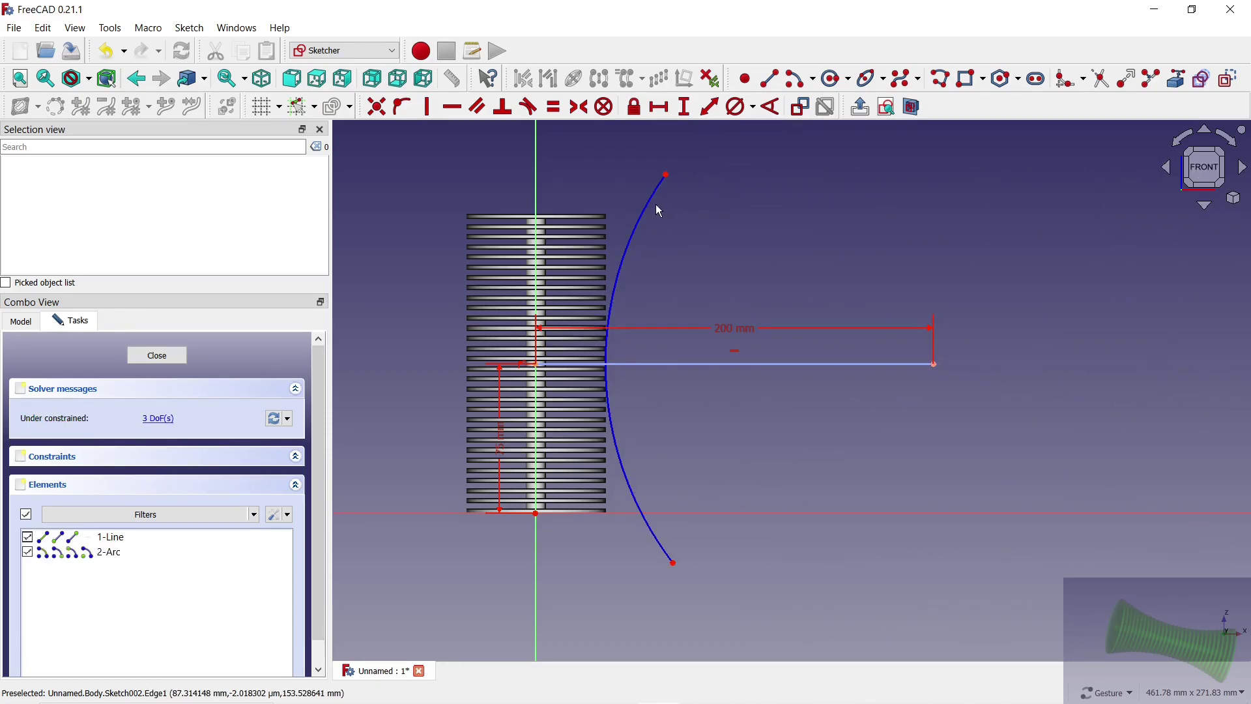
{"action": "left_click_drag", "start_coordinate": [650, 207], "coordinate": [616, 242]}
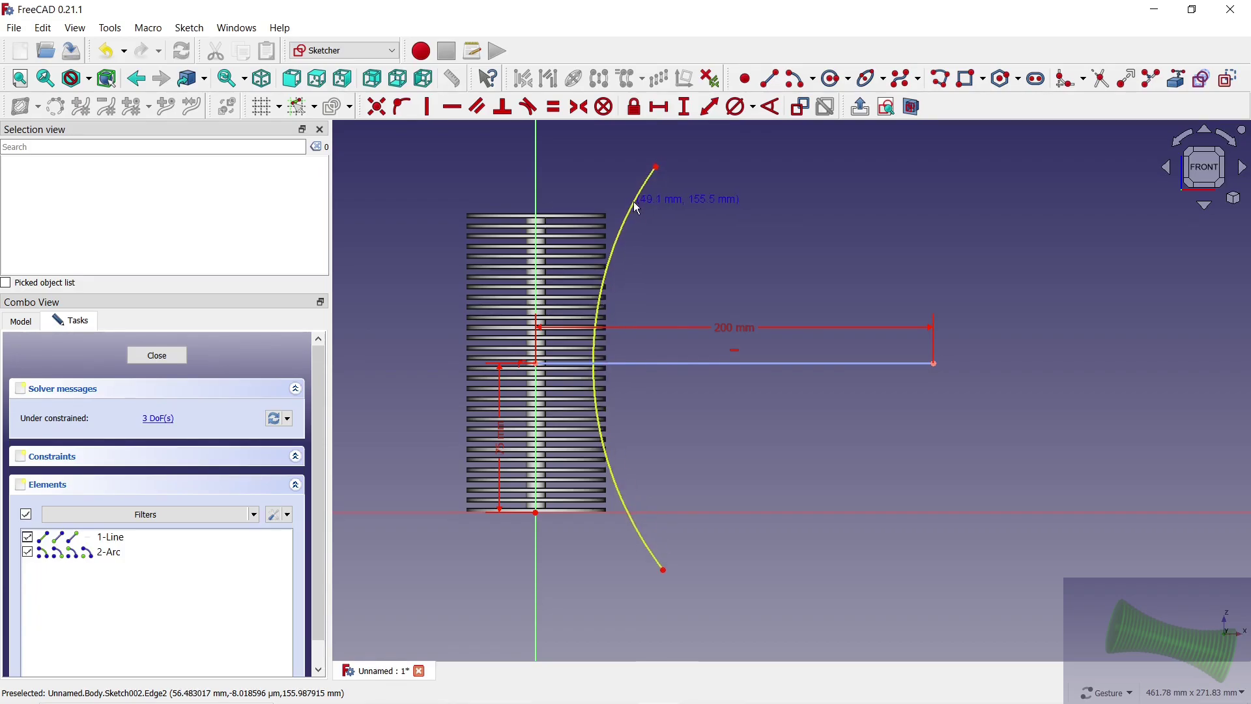
{"action": "scroll", "coordinate": [616, 242], "scroll_direction": "up", "scroll_amount": 5}
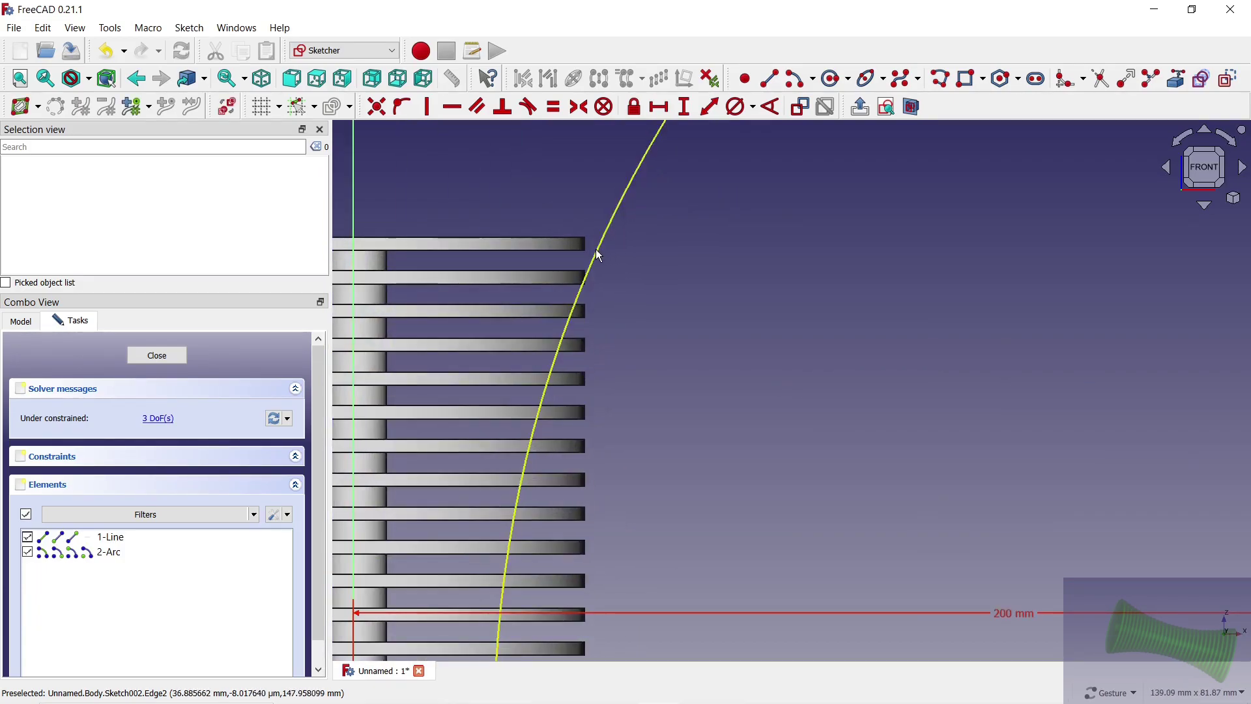
{"action": "left_click_drag", "start_coordinate": [601, 256], "coordinate": [597, 251]}
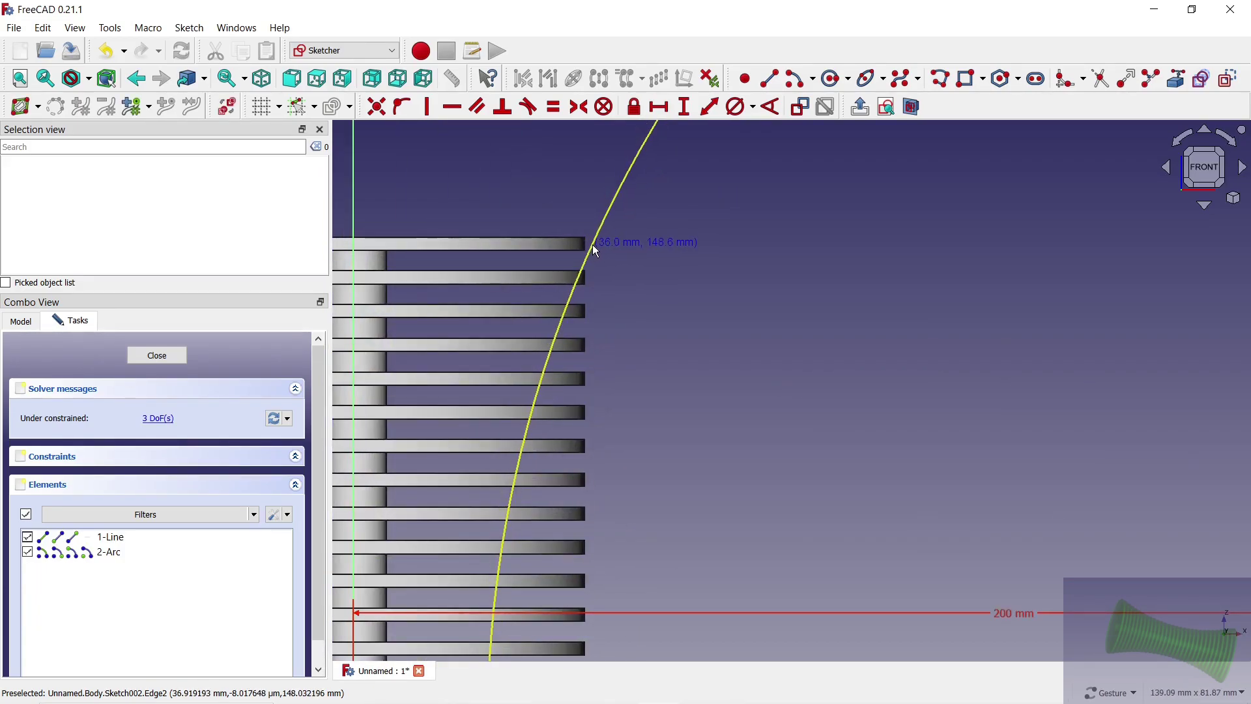
{"action": "scroll", "coordinate": [636, 256], "scroll_direction": "down", "scroll_amount": 3}
{"action": "left_click", "coordinate": [735, 106]}
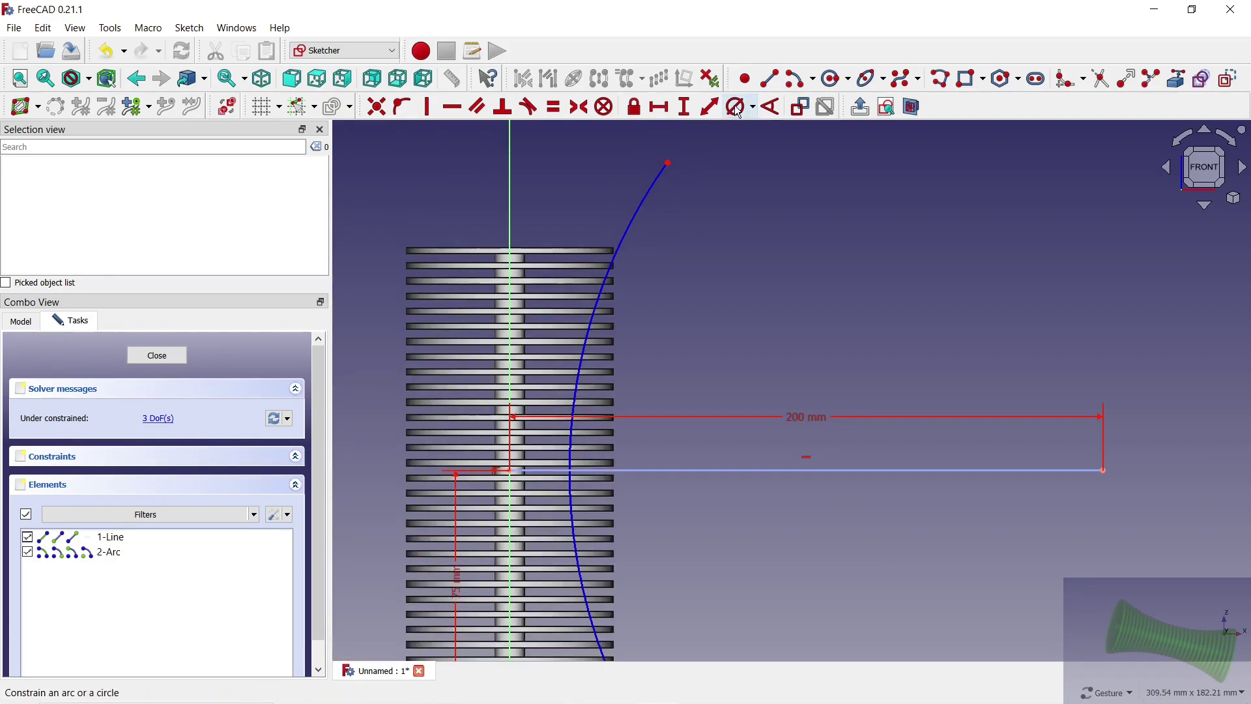
{"action": "left_click", "coordinate": [640, 208]}
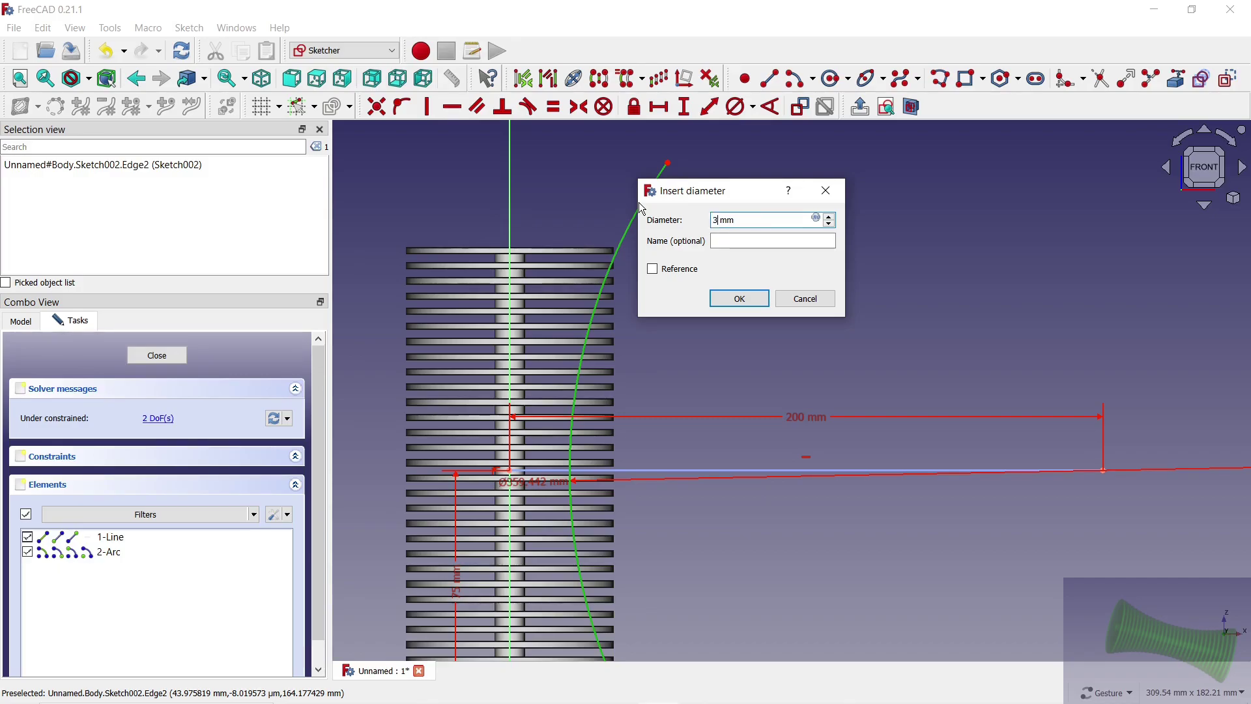
{"action": "key", "text": "Return"}
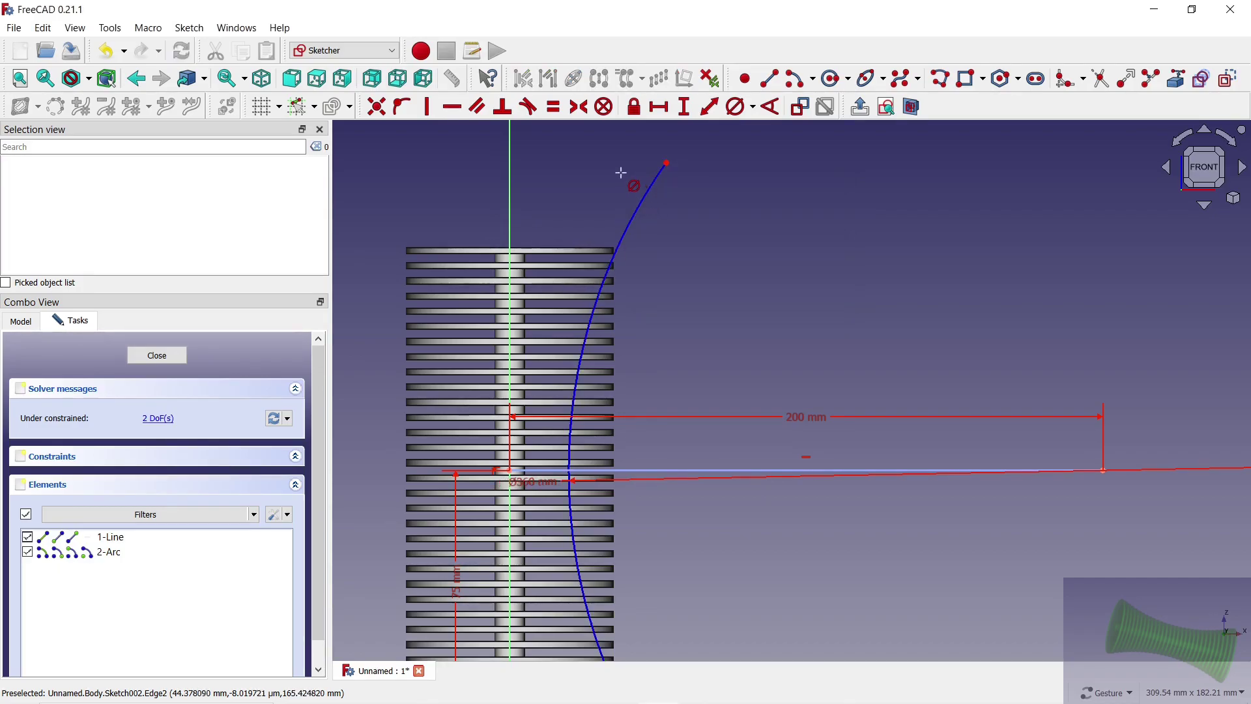
{"action": "left_click", "coordinate": [646, 198]}
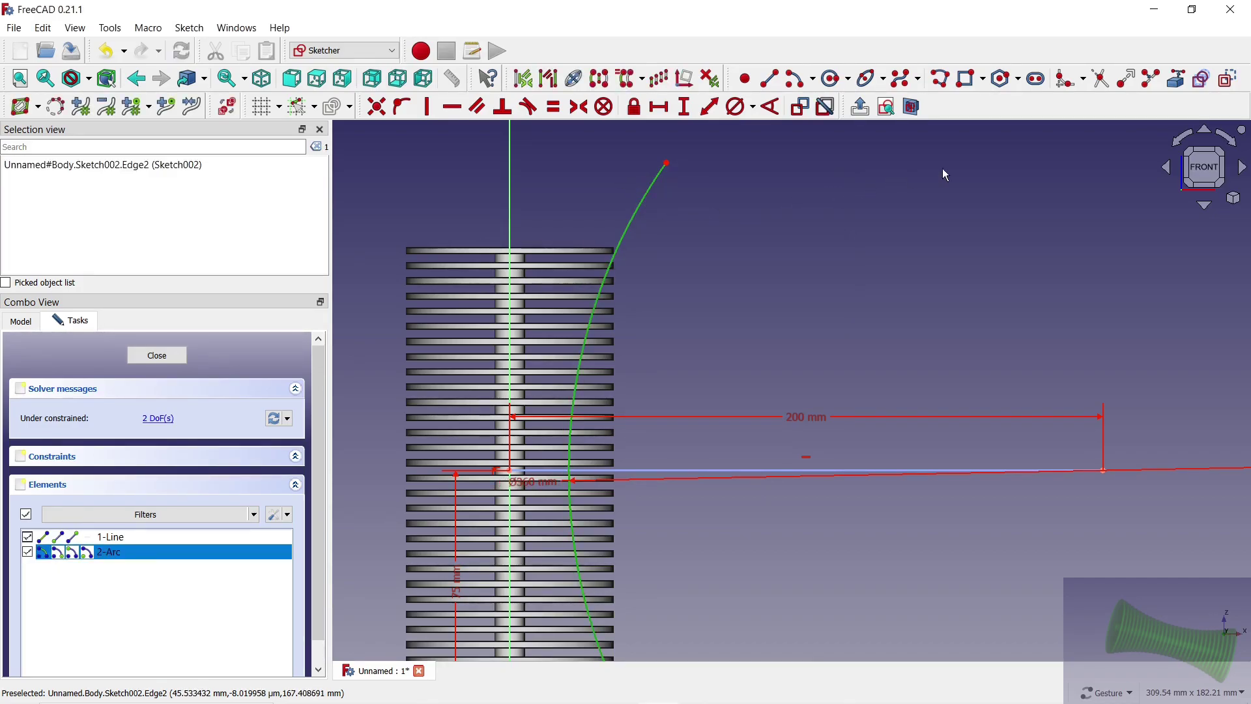
{"action": "left_click", "coordinate": [1228, 78]}
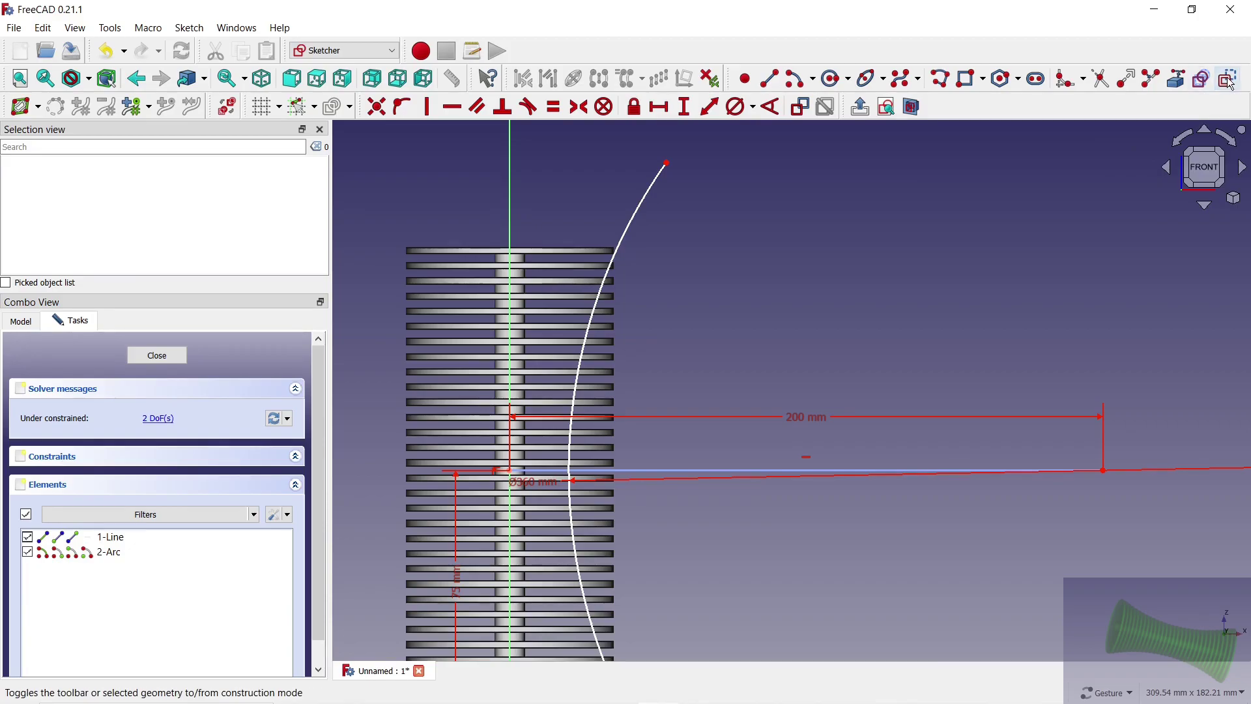
Step: Close the arc with a 200 mm vertical line and move the dimension labels aside
{"action": "left_click", "coordinate": [769, 79]}
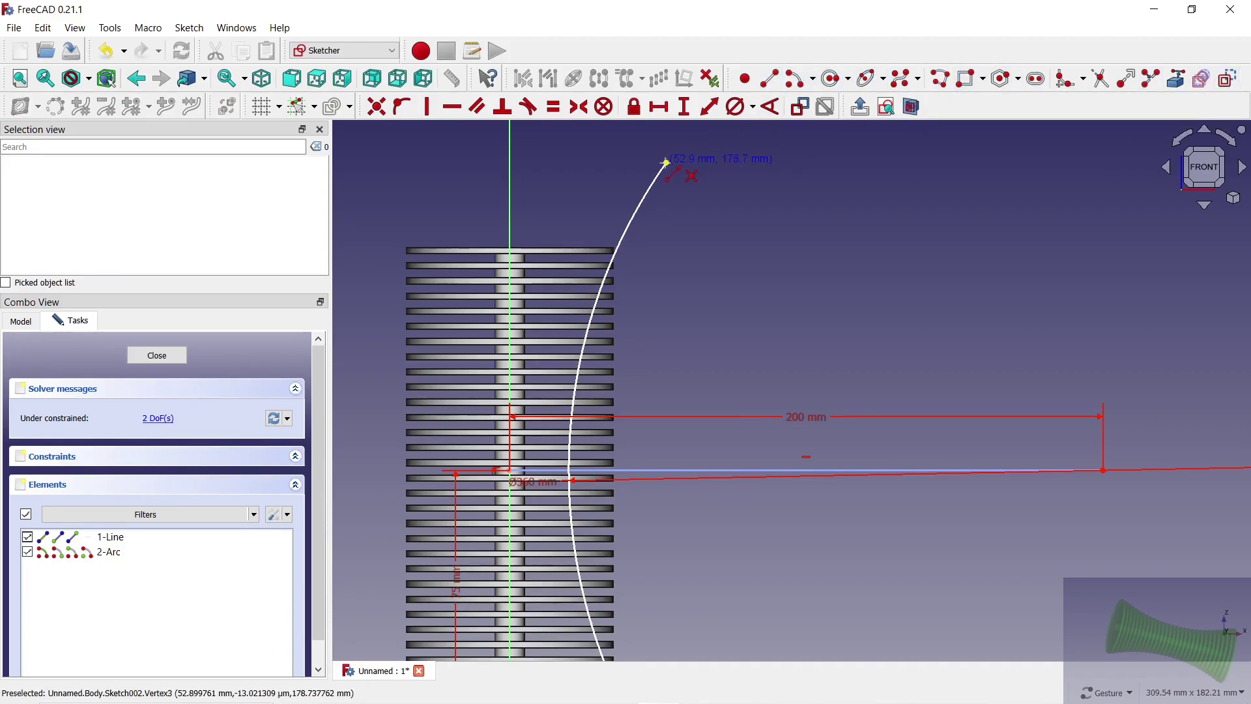
{"action": "left_click", "coordinate": [665, 162]}
{"action": "scroll", "coordinate": [667, 163], "scroll_direction": "down", "scroll_amount": 3}
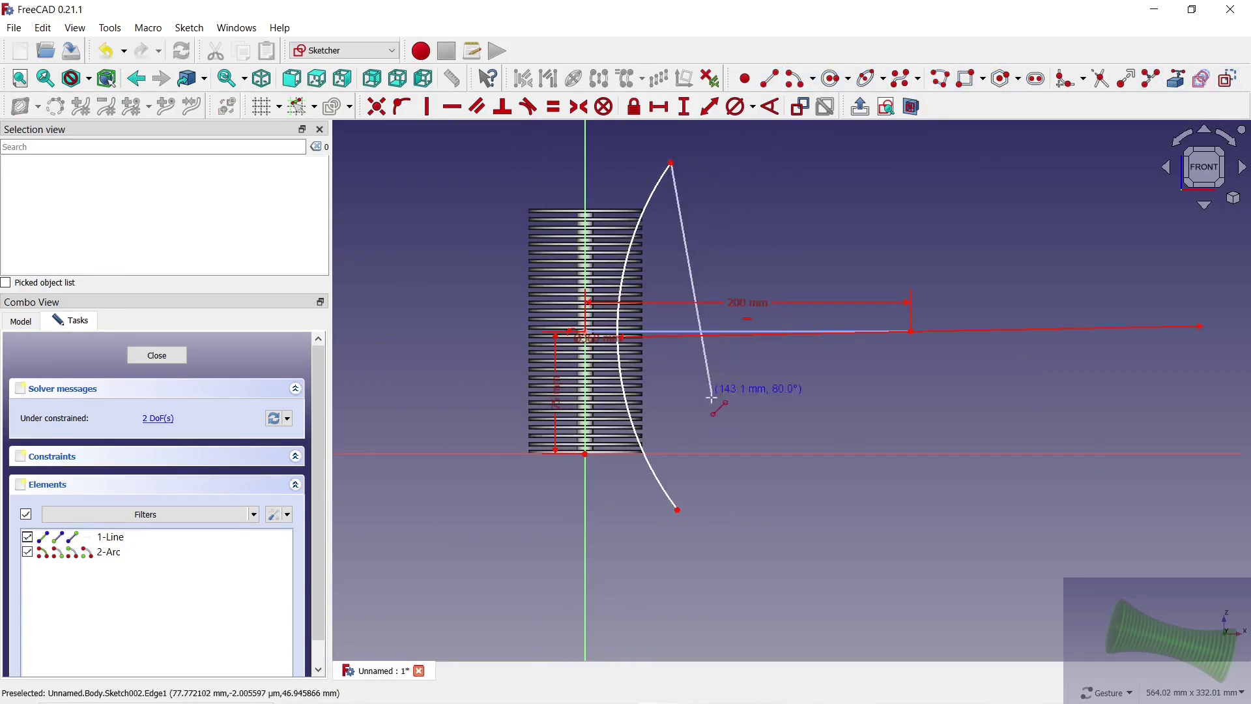
{"action": "left_click", "coordinate": [678, 510]}
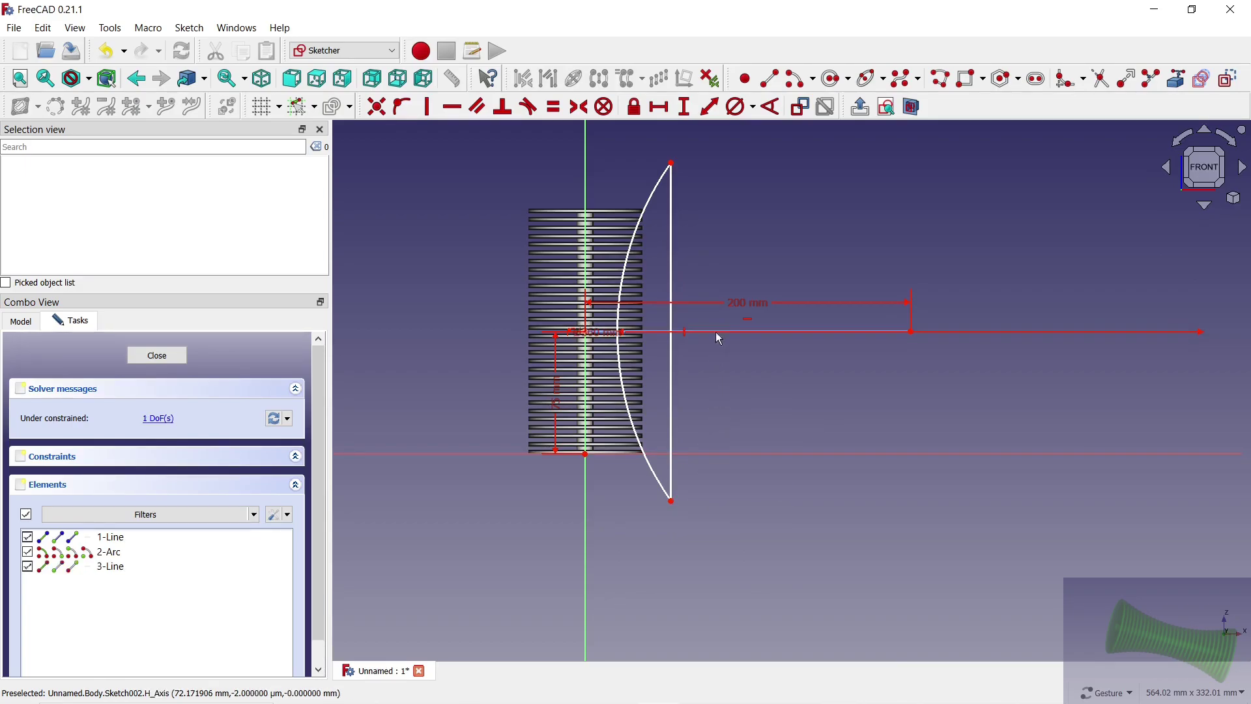
{"action": "left_click", "coordinate": [685, 107]}
{"action": "left_click", "coordinate": [671, 199]}
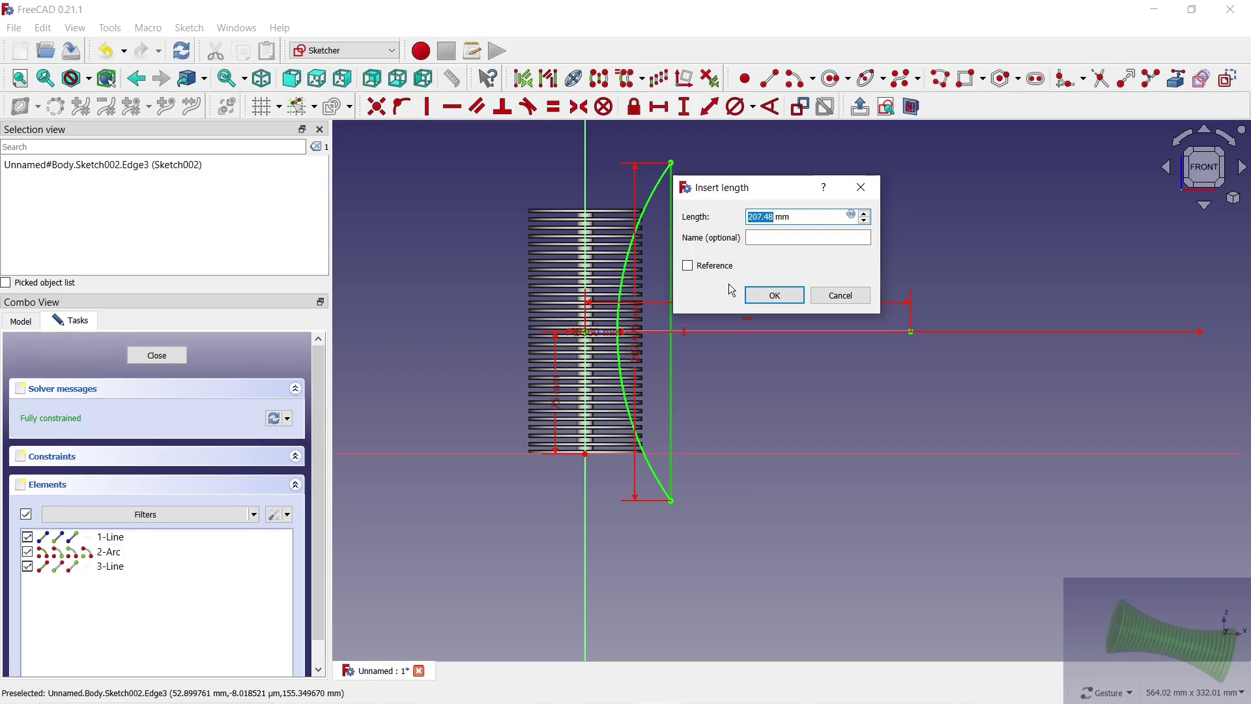
{"action": "type", "text": "2"}
{"action": "key", "text": "Return"}
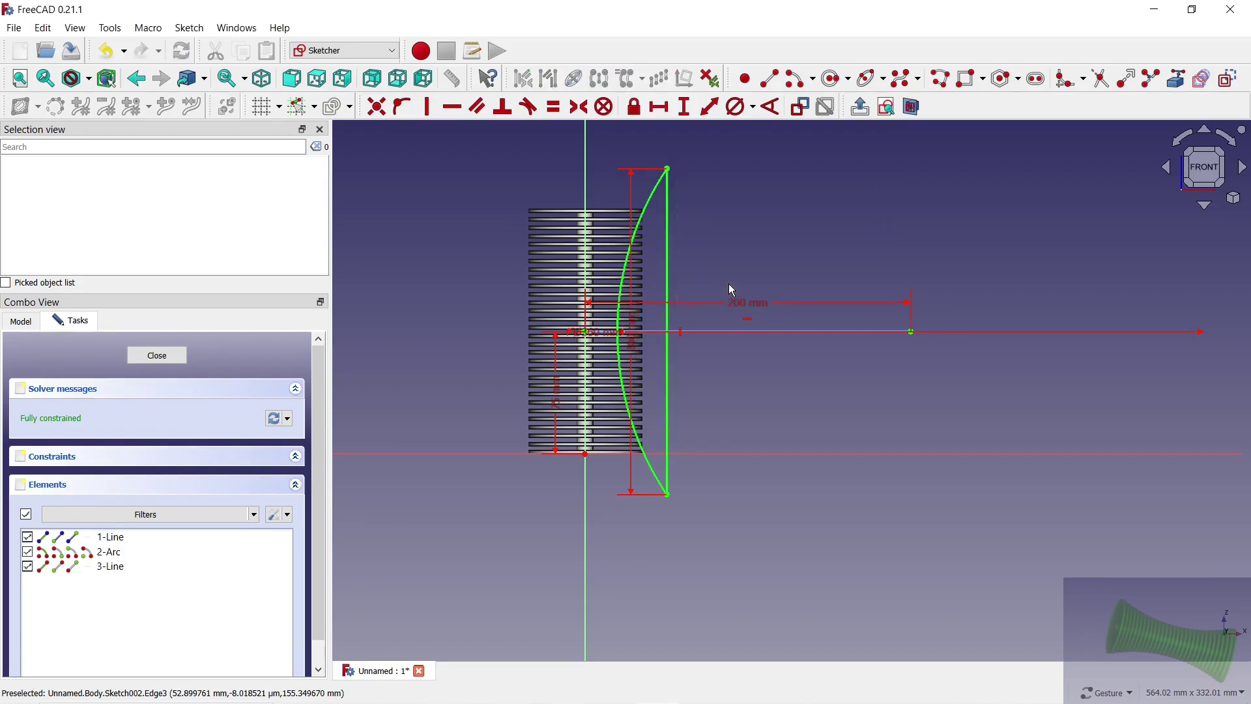
{"action": "scroll", "coordinate": [674, 358], "scroll_direction": "up", "scroll_amount": 4}
{"action": "mouse_move", "coordinate": [582, 333]}
{"action": "left_mouse_down"}
{"action": "mouse_move", "coordinate": [613, 319]}
{"action": "mouse_move", "coordinate": [755, 312]}
{"action": "left_mouse_up"}
{"action": "left_click_drag", "start_coordinate": [509, 303], "coordinate": [533, 181]}
{"action": "scroll", "coordinate": [576, 347], "scroll_direction": "down", "scroll_amount": 4}
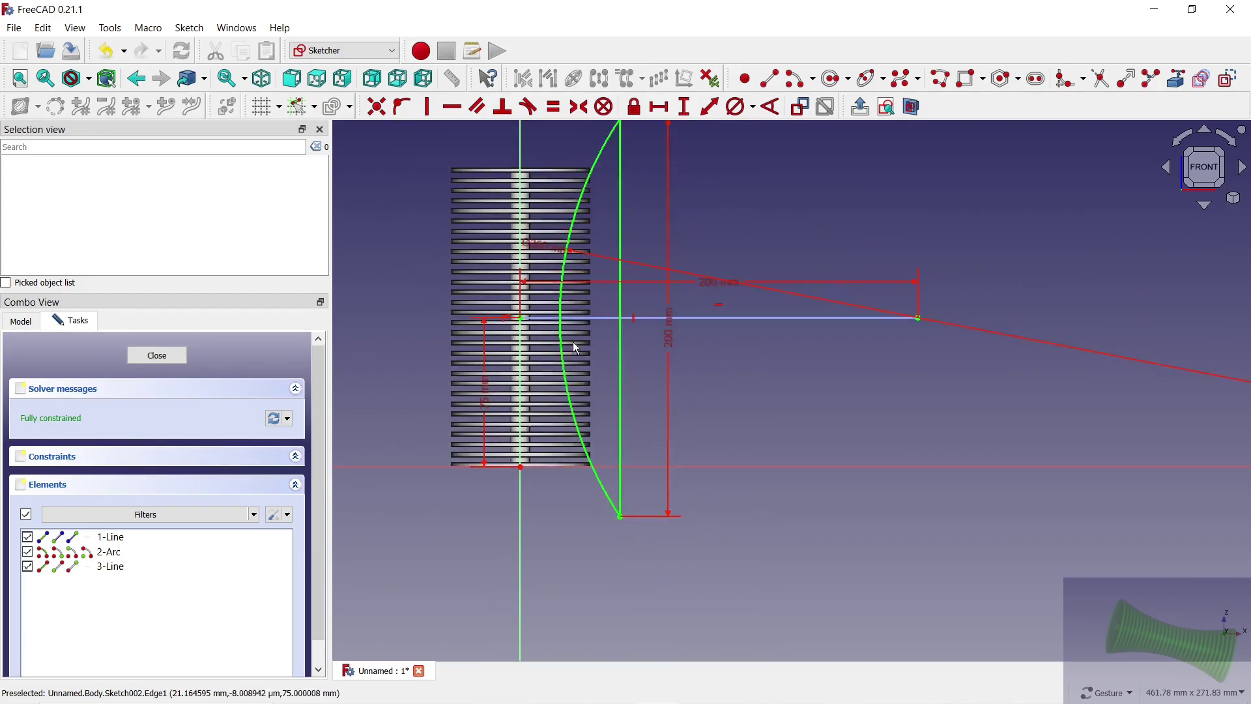
Step: Close Sketch002 and cut a 360° groove around the vertical sketch axis
{"action": "left_click", "coordinate": [157, 355]}
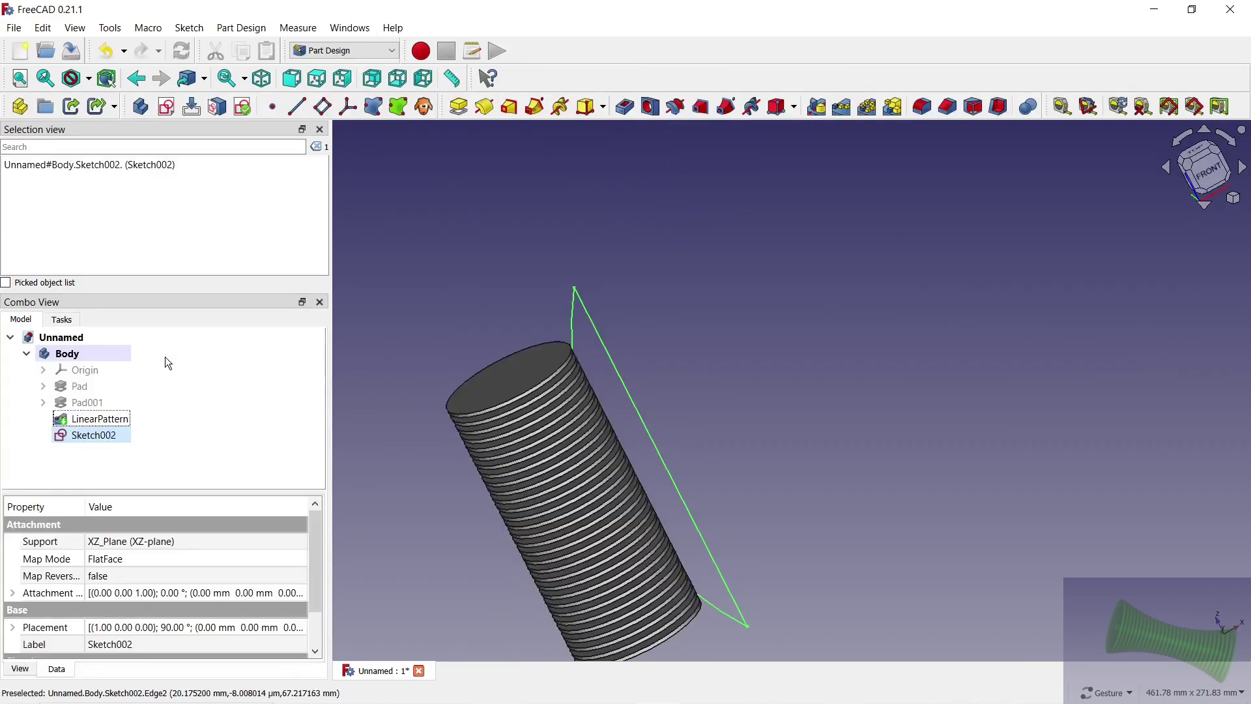
{"action": "mouse_move", "coordinate": [558, 254]}
{"action": "left_mouse_down"}
{"action": "mouse_move", "coordinate": [538, 396]}
{"action": "mouse_move", "coordinate": [607, 315]}
{"action": "left_mouse_up"}
{"action": "scroll", "coordinate": [534, 336], "scroll_direction": "up", "scroll_amount": 5}
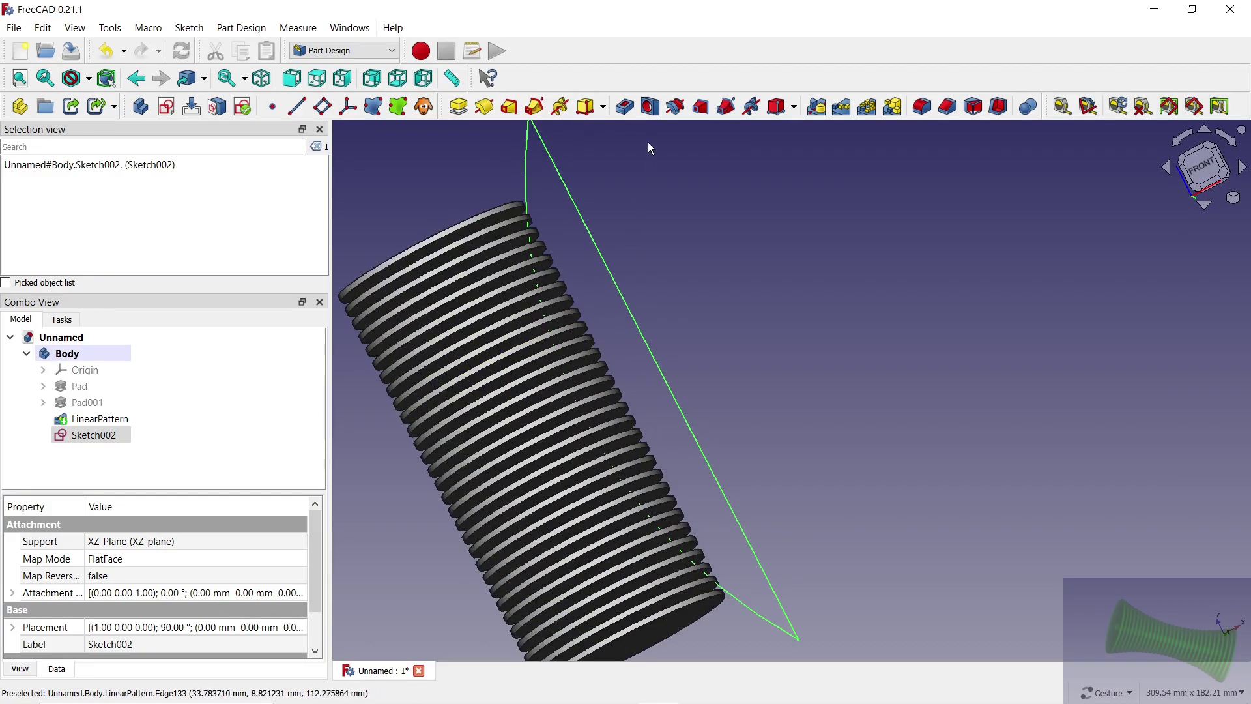
{"action": "left_click", "coordinate": [678, 104]}
{"action": "scroll", "coordinate": [698, 185], "scroll_direction": "down", "scroll_amount": 3}
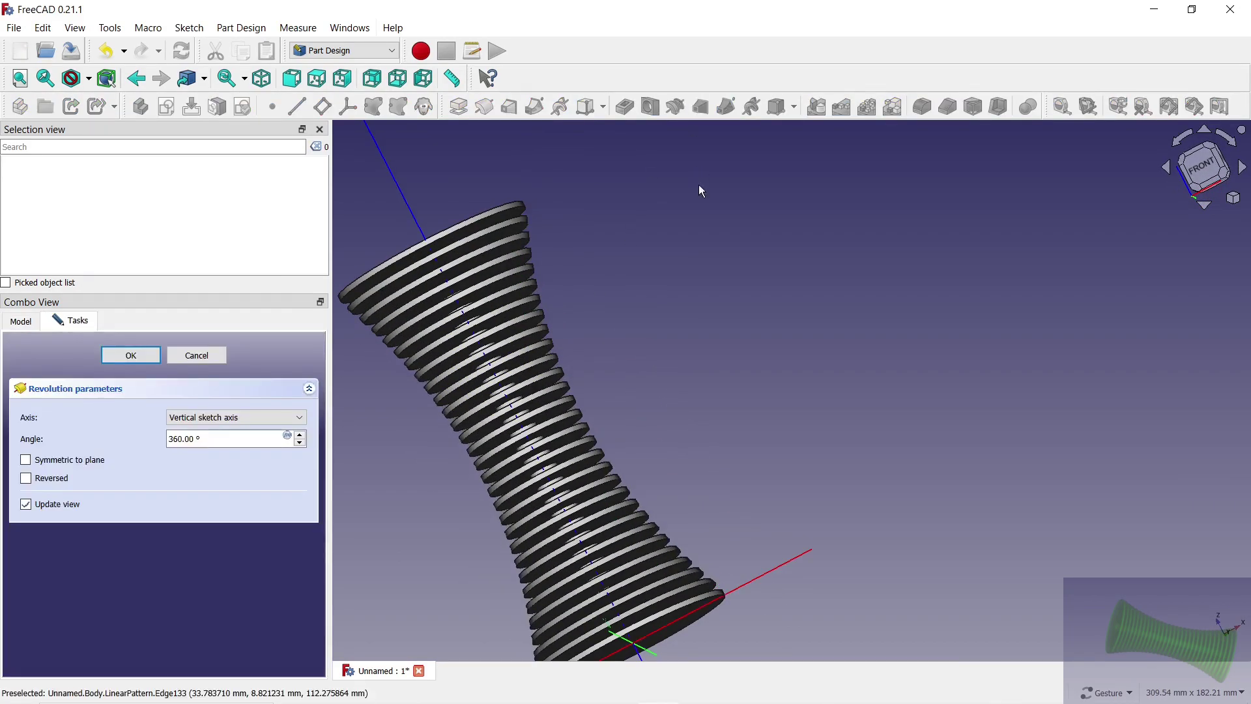
{"action": "scroll", "coordinate": [709, 241], "scroll_direction": "down", "scroll_amount": 3}
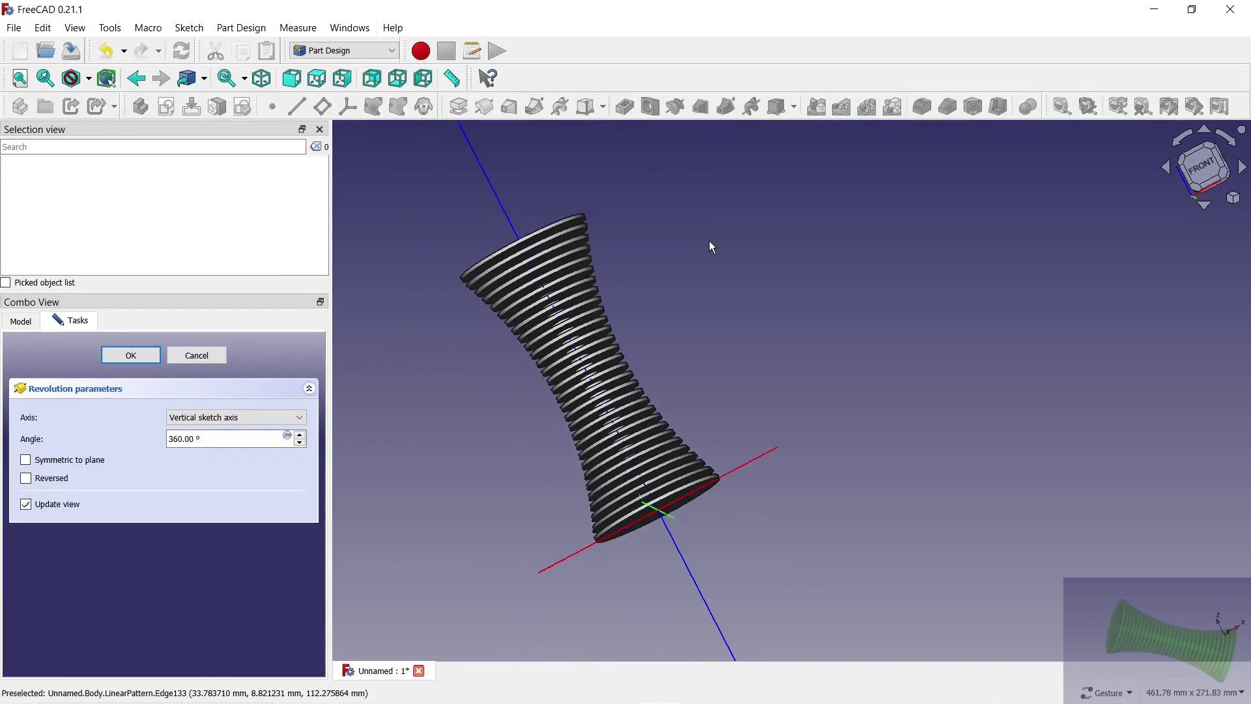
{"action": "left_click", "coordinate": [151, 356]}
Step: Give the Body a shaded display, green colour, and 50 transparency
{"action": "left_click", "coordinate": [72, 356]}
{"action": "right_click", "coordinate": [73, 359]}
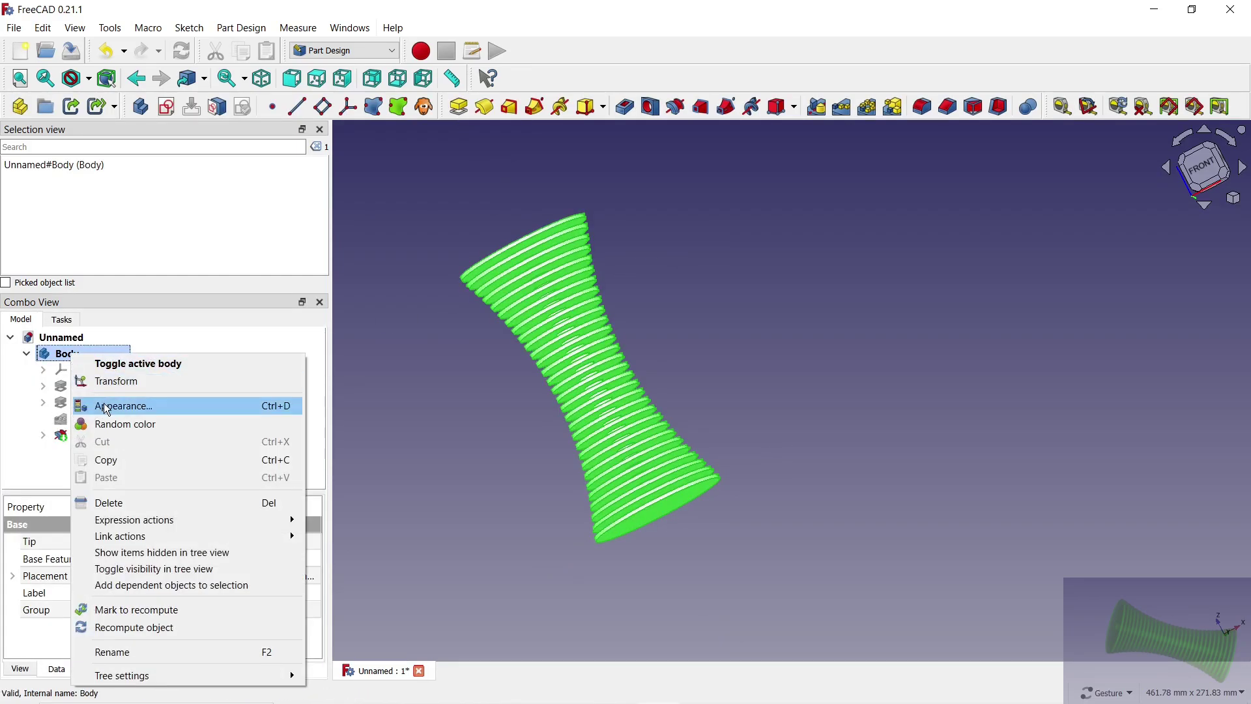
{"action": "left_click", "coordinate": [124, 405]}
{"action": "left_click", "coordinate": [190, 439]}
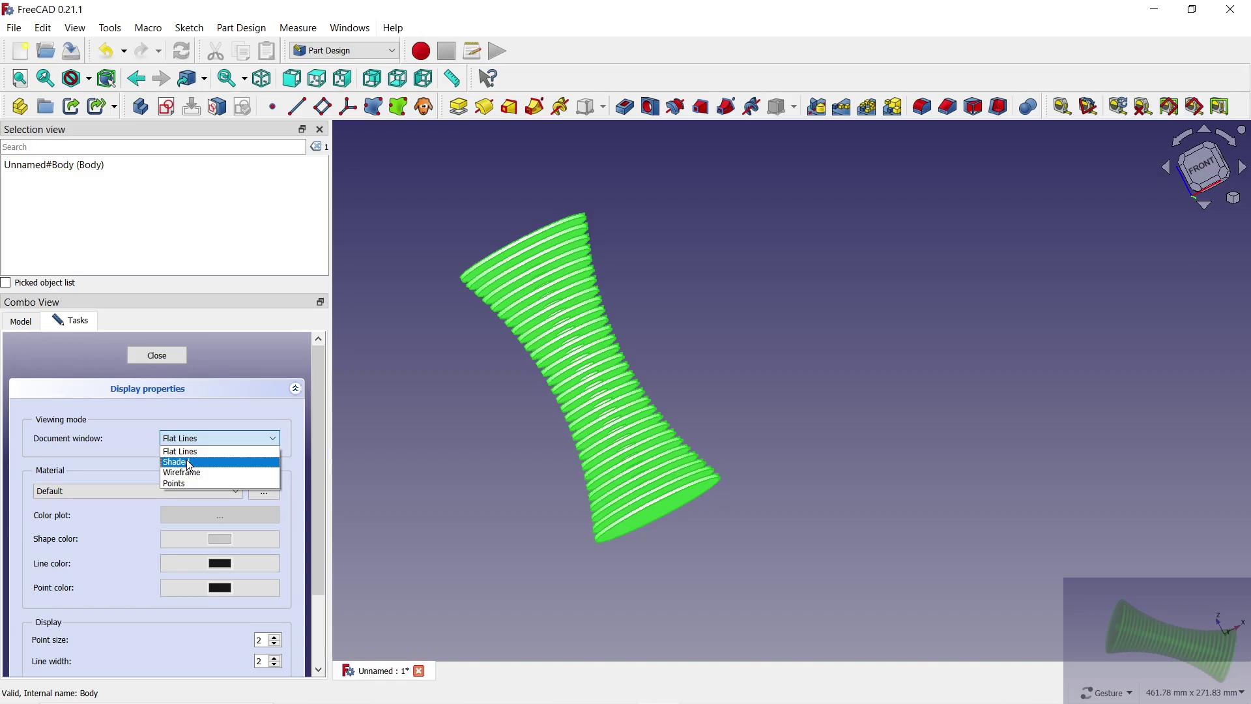
{"action": "left_click", "coordinate": [187, 461]}
{"action": "left_click", "coordinate": [220, 538]}
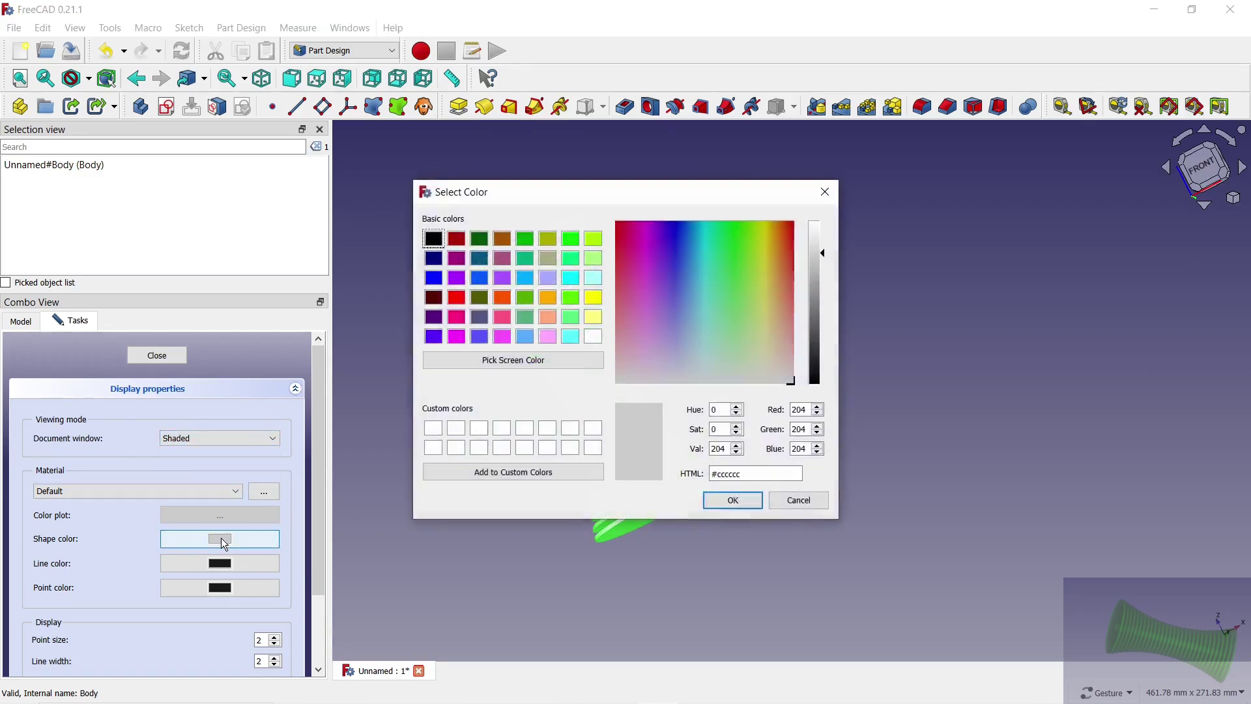
{"action": "left_click", "coordinate": [526, 240]}
{"action": "left_click", "coordinate": [733, 501]}
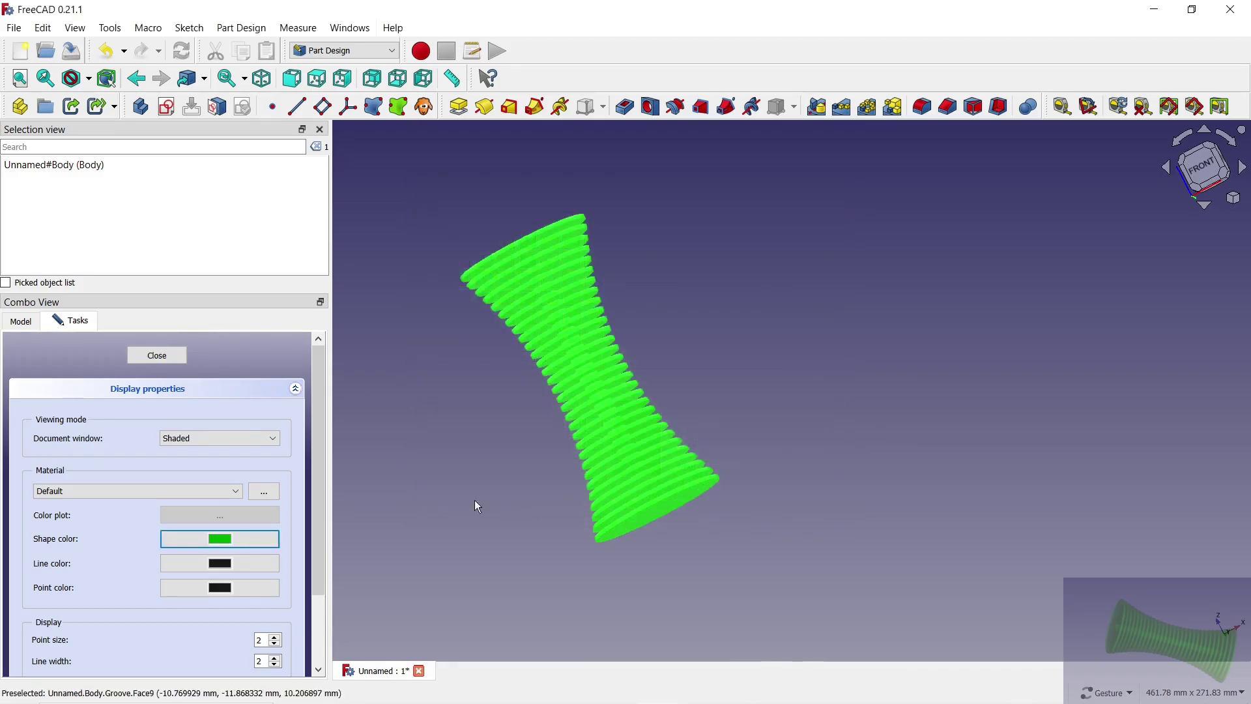
{"action": "left_click_drag", "start_coordinate": [317, 460], "coordinate": [326, 564]}
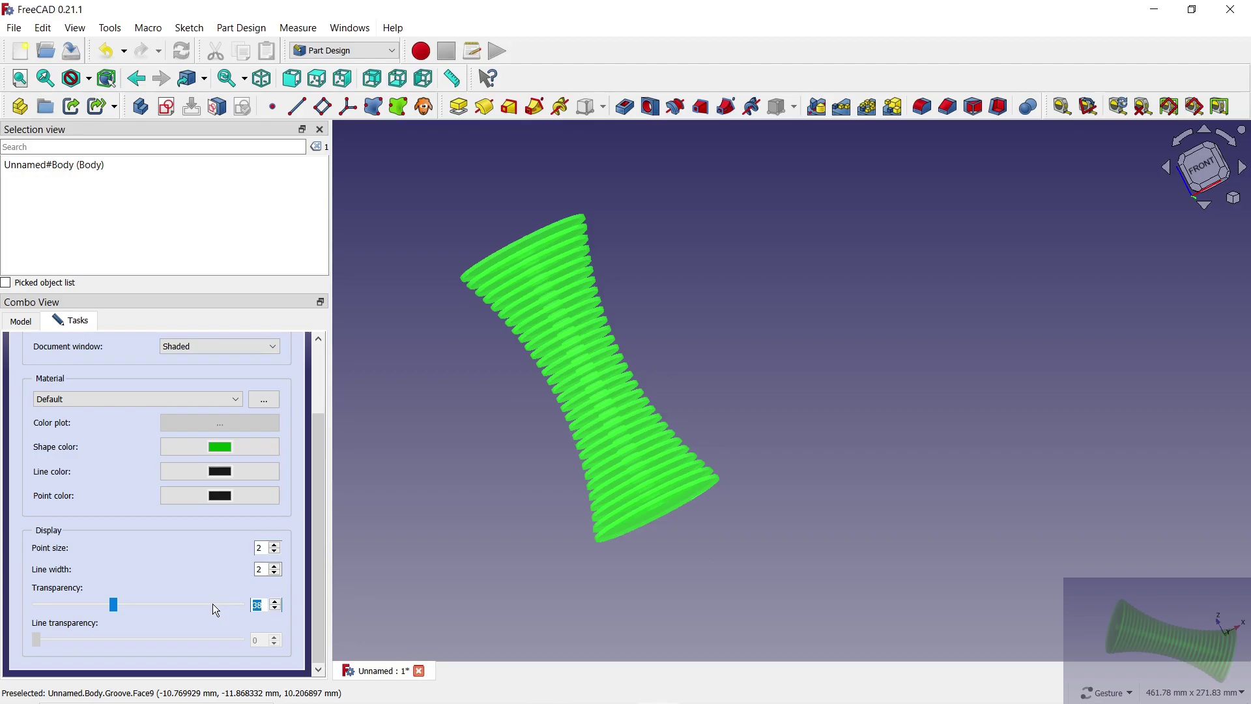
{"action": "type", "text": "50"}
{"action": "left_click_drag", "start_coordinate": [318, 503], "coordinate": [318, 404]}
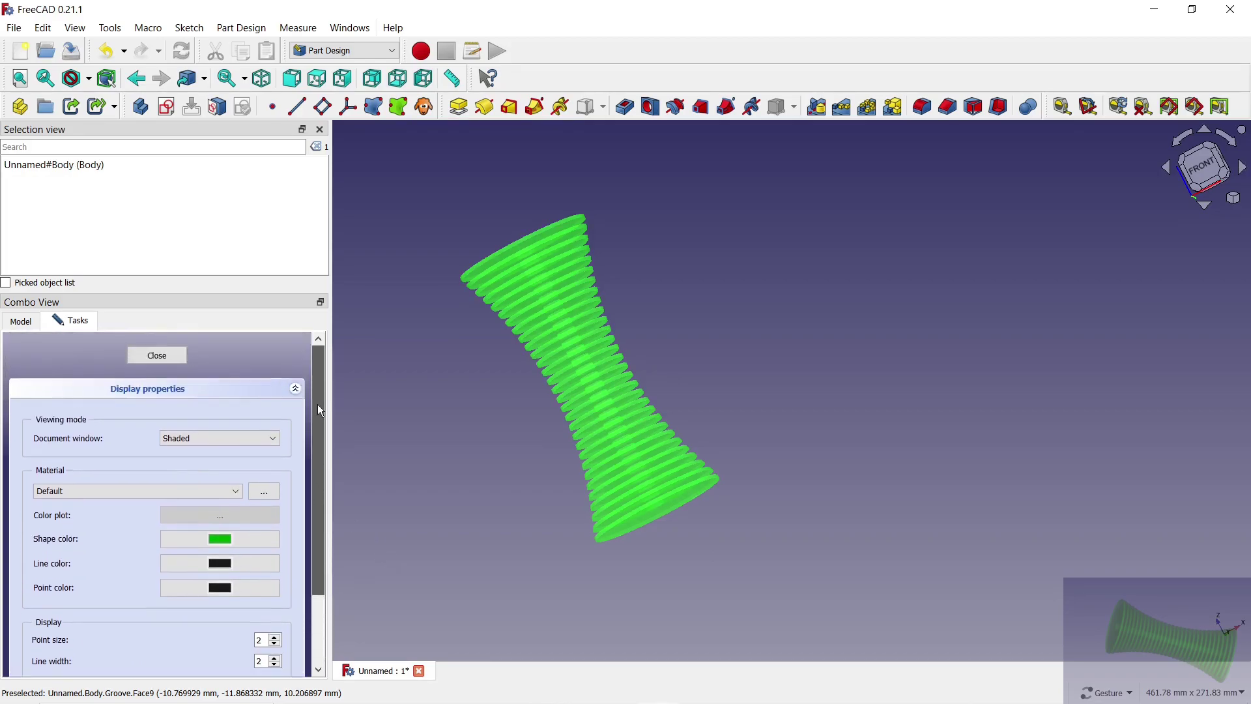
{"action": "left_click", "coordinate": [167, 353]}
Step: Orbit and zoom to inspect the semi-transparent grooved rod from a tilted rear-left view
{"action": "mouse_move", "coordinate": [416, 405]}
{"action": "left_mouse_down"}
{"action": "mouse_move", "coordinate": [456, 425]}
{"action": "mouse_move", "coordinate": [502, 419]}
{"action": "mouse_move", "coordinate": [573, 452]}
{"action": "mouse_move", "coordinate": [516, 387]}
{"action": "mouse_move", "coordinate": [471, 348]}
{"action": "mouse_move", "coordinate": [615, 581]}
{"action": "mouse_move", "coordinate": [750, 554]}
{"action": "mouse_move", "coordinate": [821, 480]}
{"action": "mouse_move", "coordinate": [729, 480]}
{"action": "left_mouse_up"}
{"action": "scroll", "coordinate": [464, 440], "scroll_direction": "up", "scroll_amount": 2}
{"action": "scroll", "coordinate": [469, 423], "scroll_direction": "up", "scroll_amount": 2}
{"action": "scroll", "coordinate": [473, 361], "scroll_direction": "down", "scroll_amount": 5}
{"action": "scroll", "coordinate": [730, 480], "scroll_direction": "up", "scroll_amount": 3}
{"action": "scroll", "coordinate": [725, 473], "scroll_direction": "down", "scroll_amount": 3}
{"action": "mouse_move", "coordinate": [595, 497]}
{"action": "left_mouse_down"}
{"action": "mouse_move", "coordinate": [639, 483]}
{"action": "mouse_move", "coordinate": [650, 452]}
{"action": "left_mouse_up"}
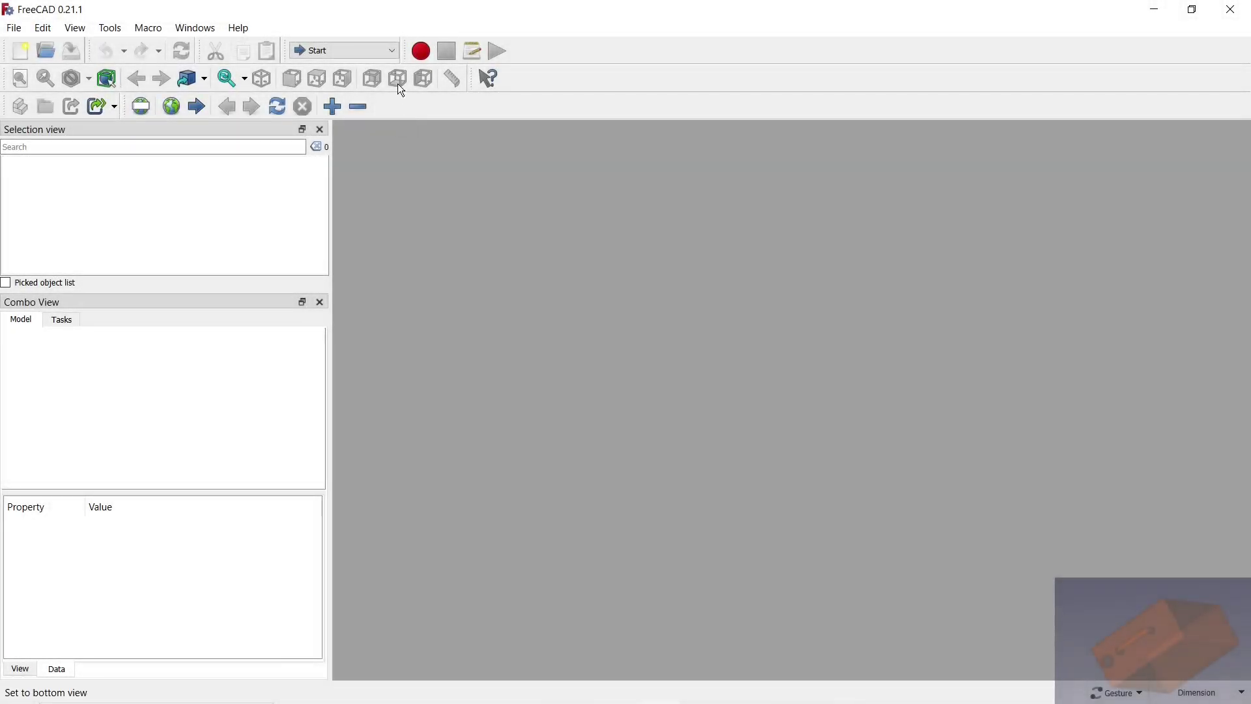
Step: In Part Design, create a new document with a body and a sketch on the XY plane
{"action": "left_click", "coordinate": [391, 51]}
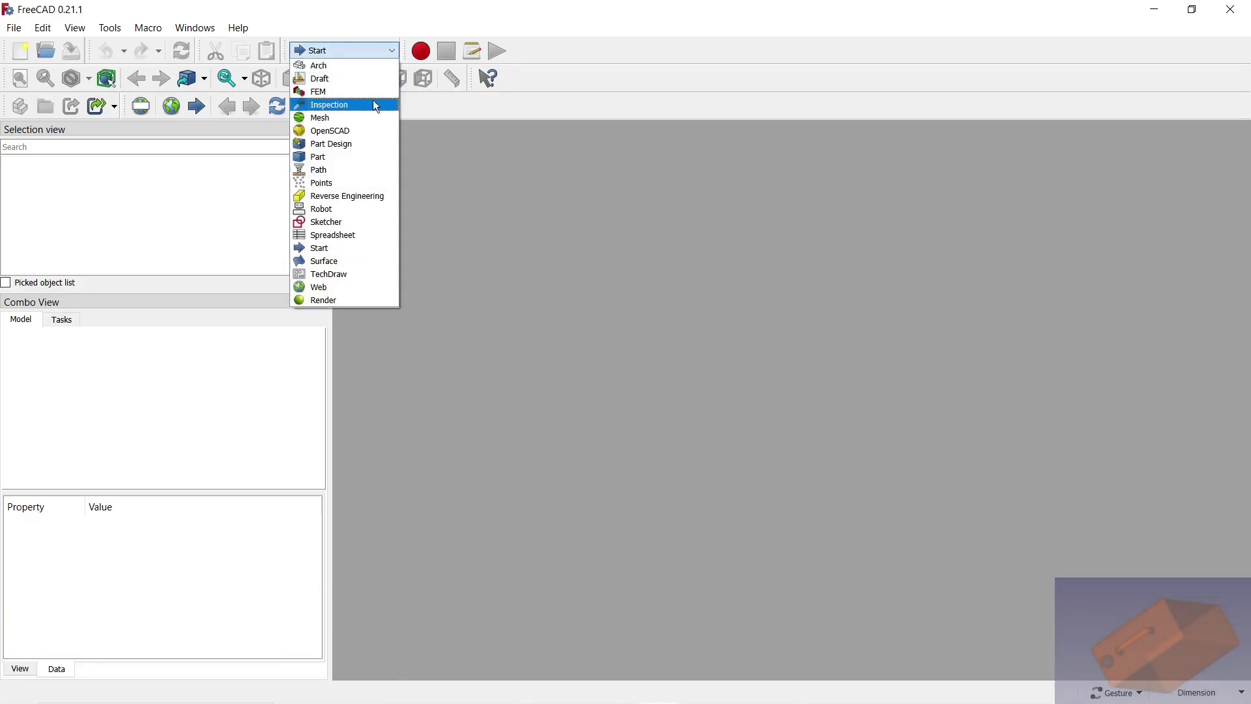
{"action": "left_click", "coordinate": [360, 144]}
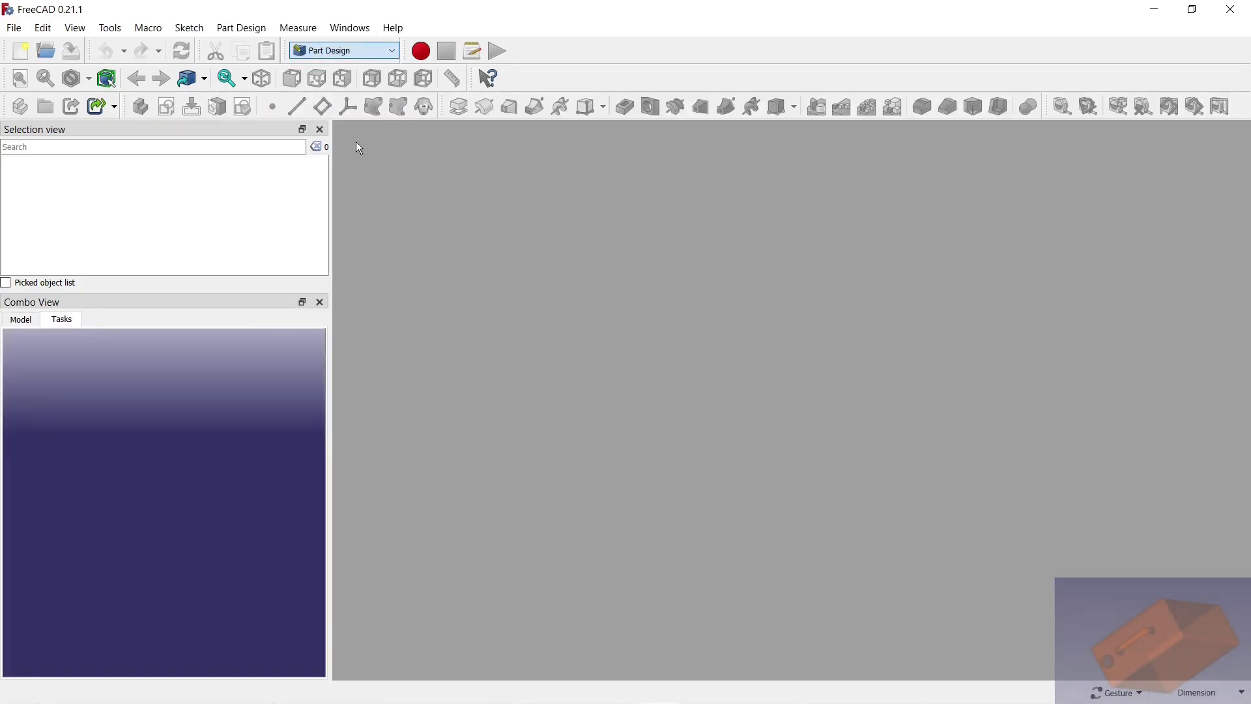
{"action": "left_click", "coordinate": [23, 54]}
{"action": "left_click", "coordinate": [50, 371]}
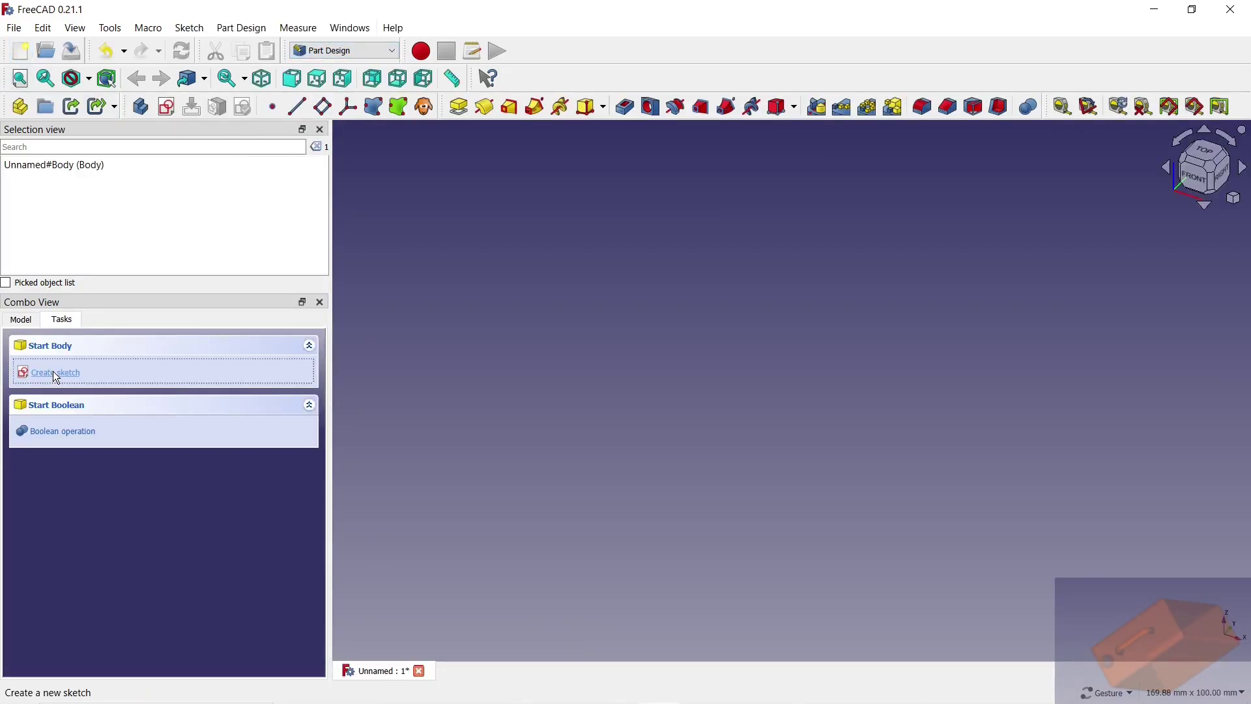
{"action": "left_click", "coordinate": [63, 421]}
{"action": "left_click", "coordinate": [129, 357]}
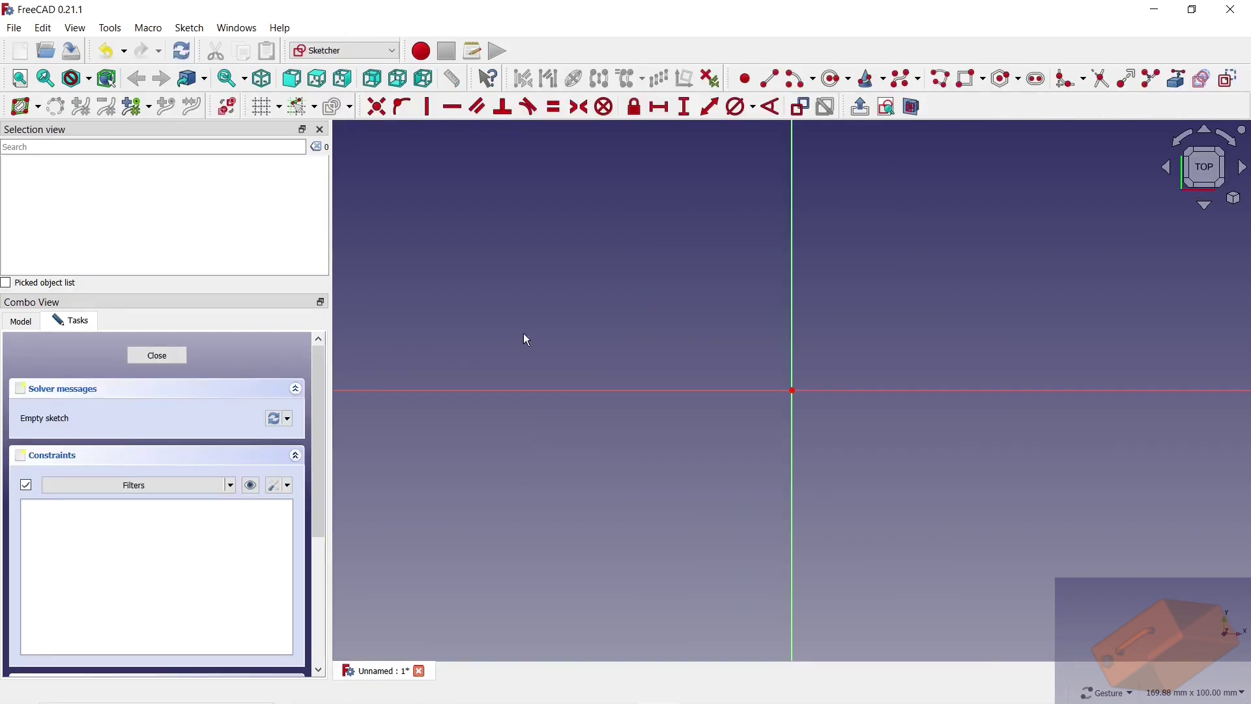
Step: Draw a centred rectangle with its centre at the origin
{"action": "left_click", "coordinate": [986, 79]}
{"action": "left_click", "coordinate": [1019, 120]}
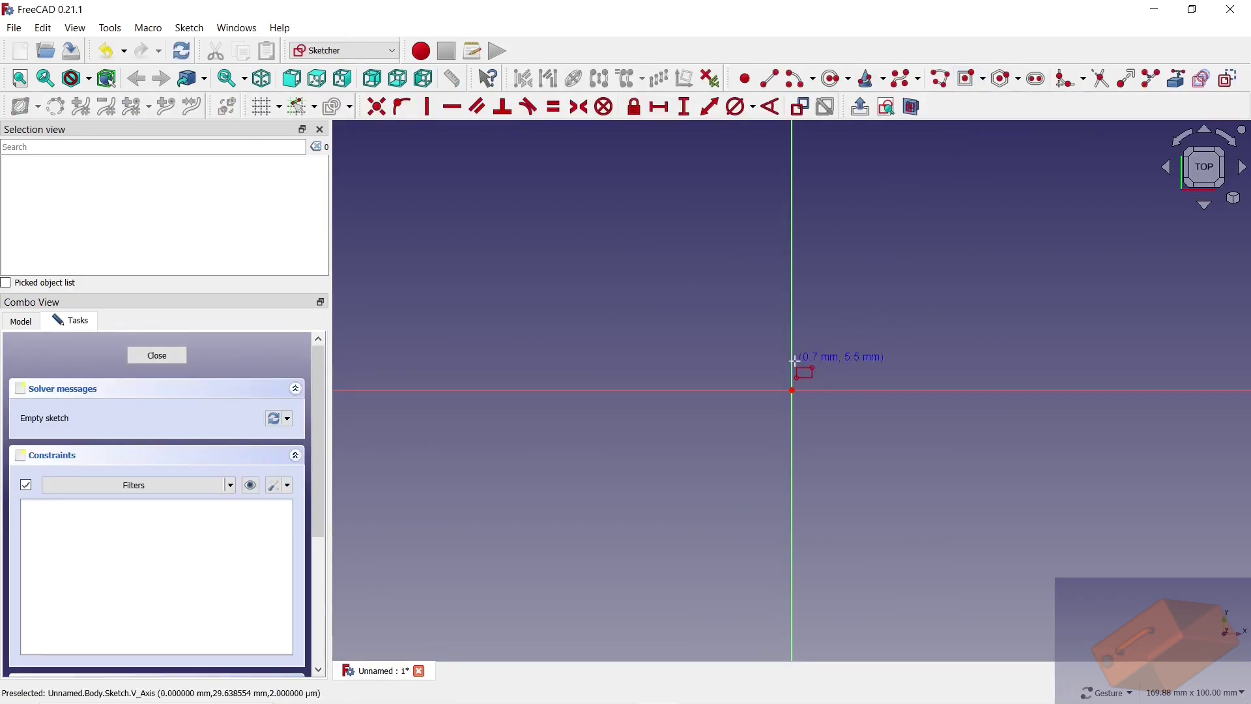
{"action": "left_click", "coordinate": [791, 390]}
{"action": "left_click", "coordinate": [670, 260]}
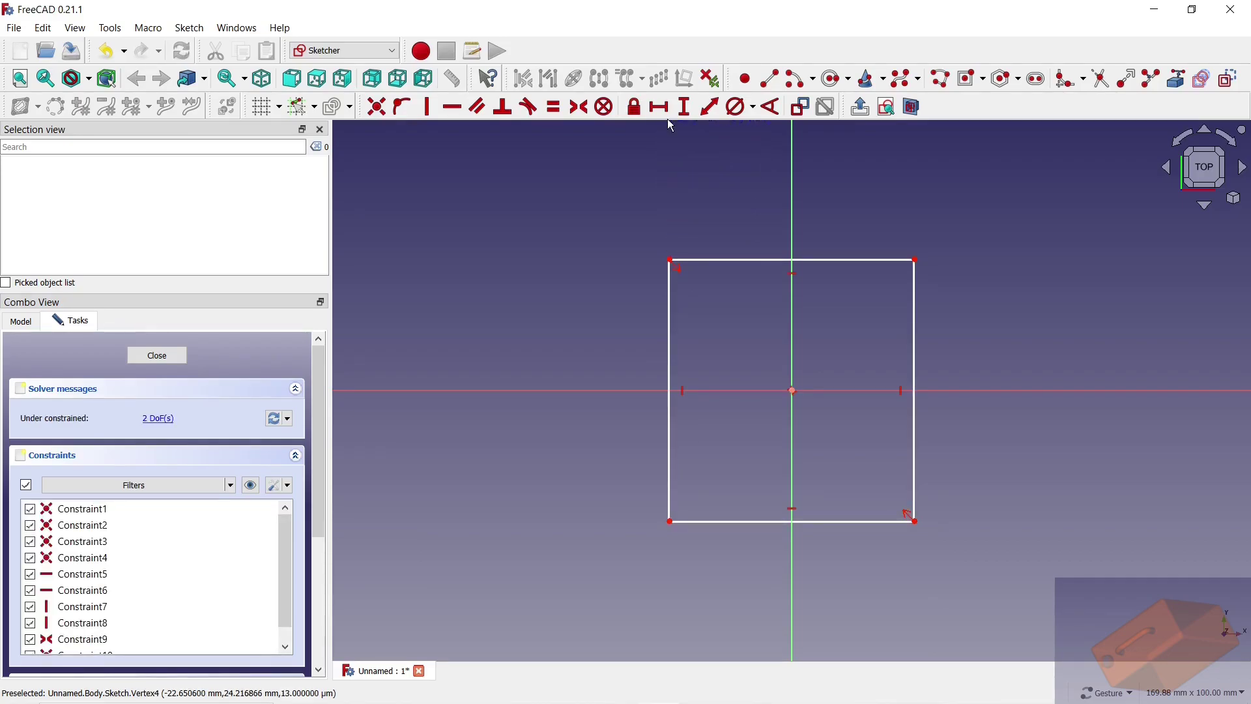
Step: Constrain the rectangle to 400 mm tall and 300 mm wide
{"action": "left_click", "coordinate": [669, 306]}
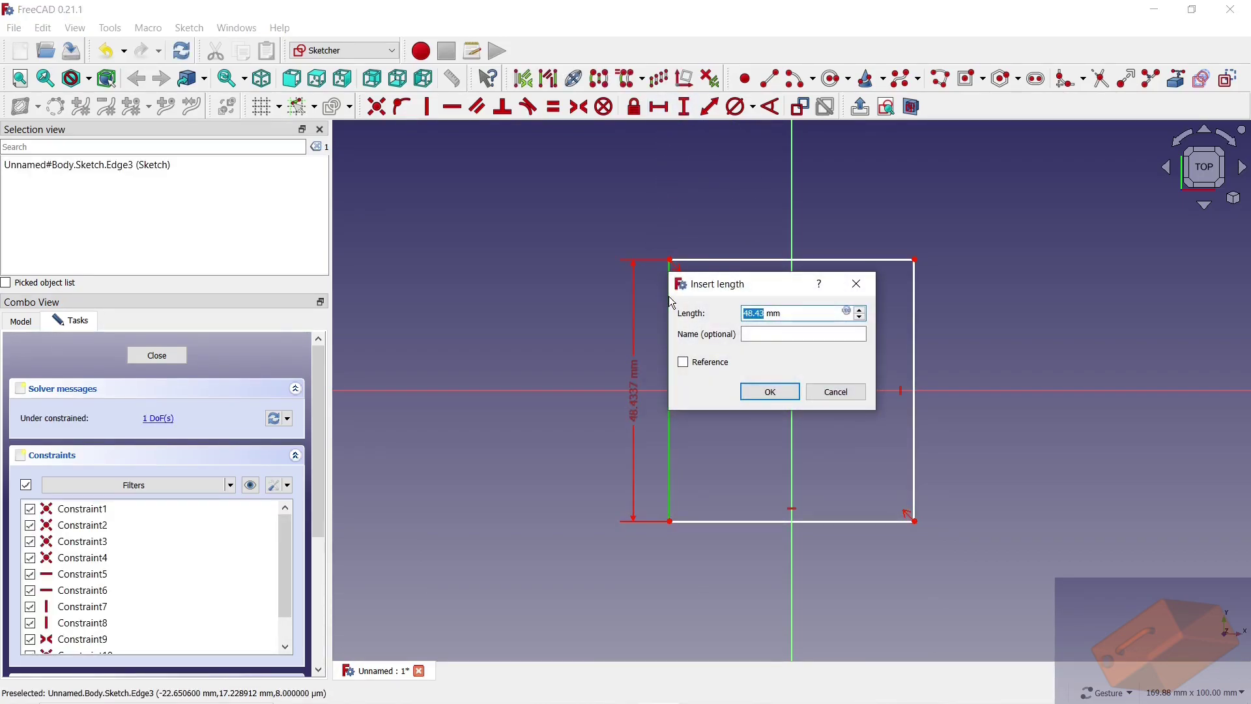
{"action": "type", "text": "400"}
{"action": "left_click", "coordinate": [763, 392]}
{"action": "scroll", "coordinate": [752, 429], "scroll_direction": "down", "scroll_amount": 7}
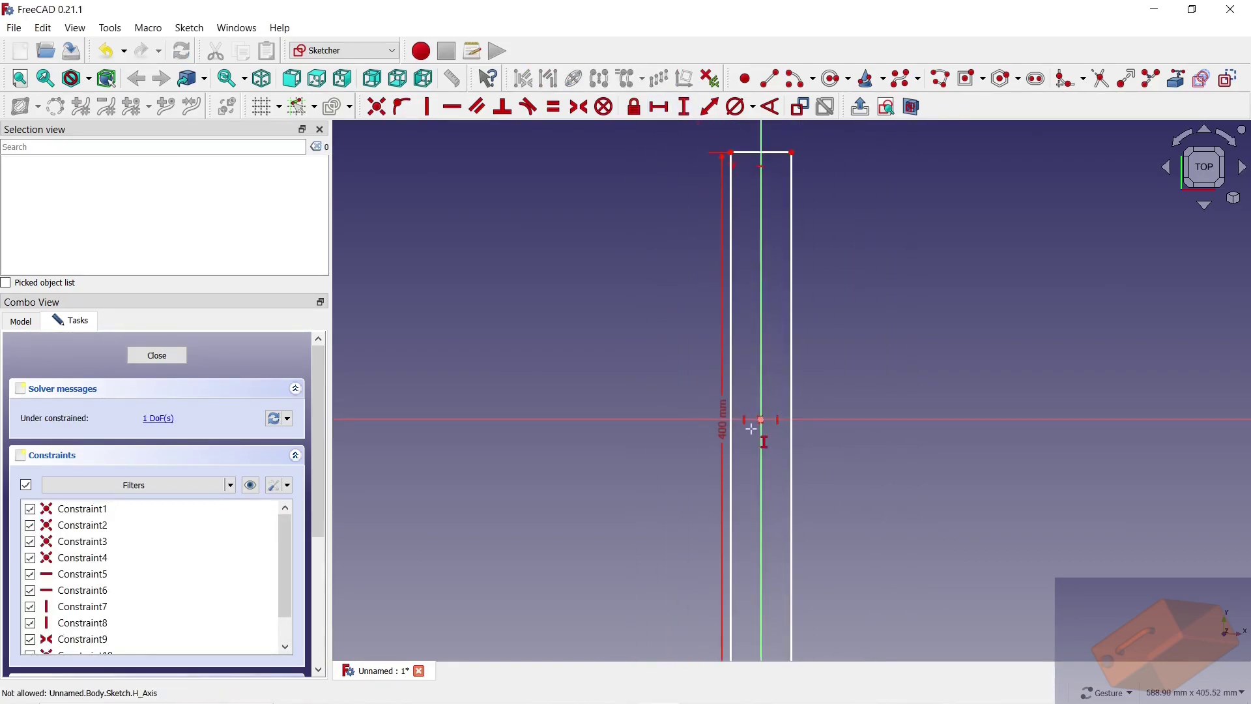
{"action": "scroll", "coordinate": [774, 138], "scroll_direction": "up", "scroll_amount": 5}
{"action": "left_click", "coordinate": [659, 107]}
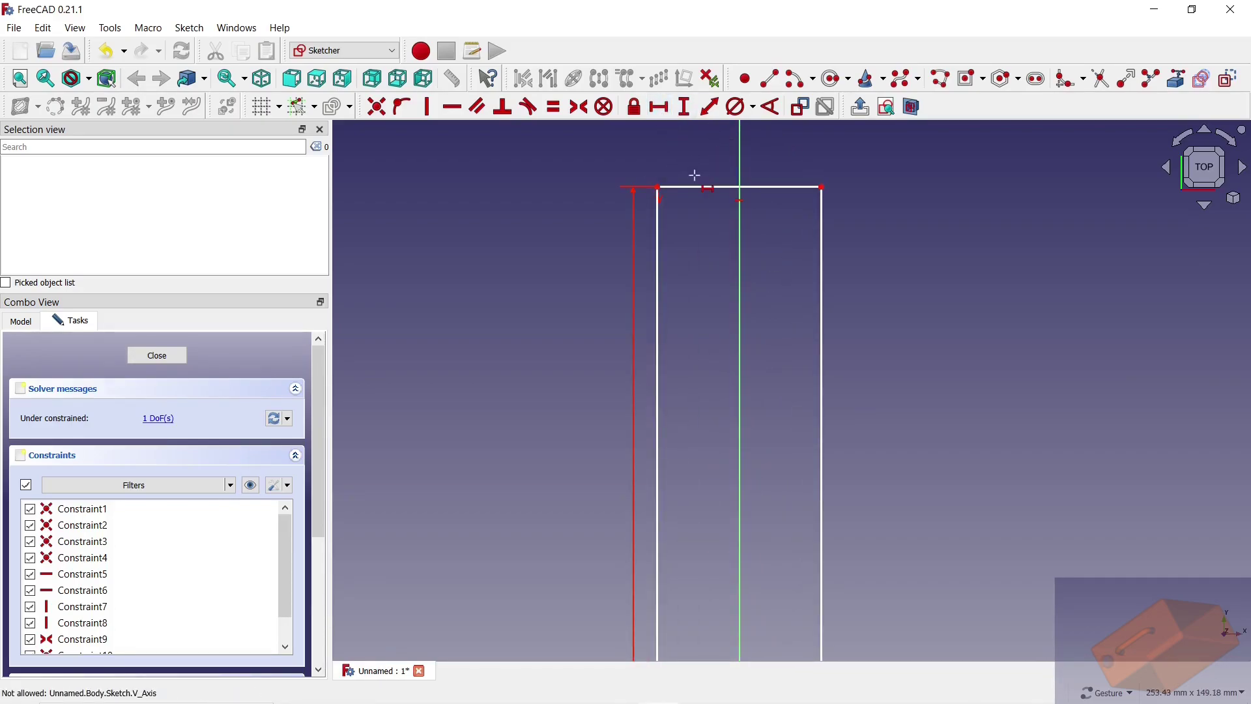
{"action": "left_click", "coordinate": [699, 188]}
{"action": "type", "text": "300"}
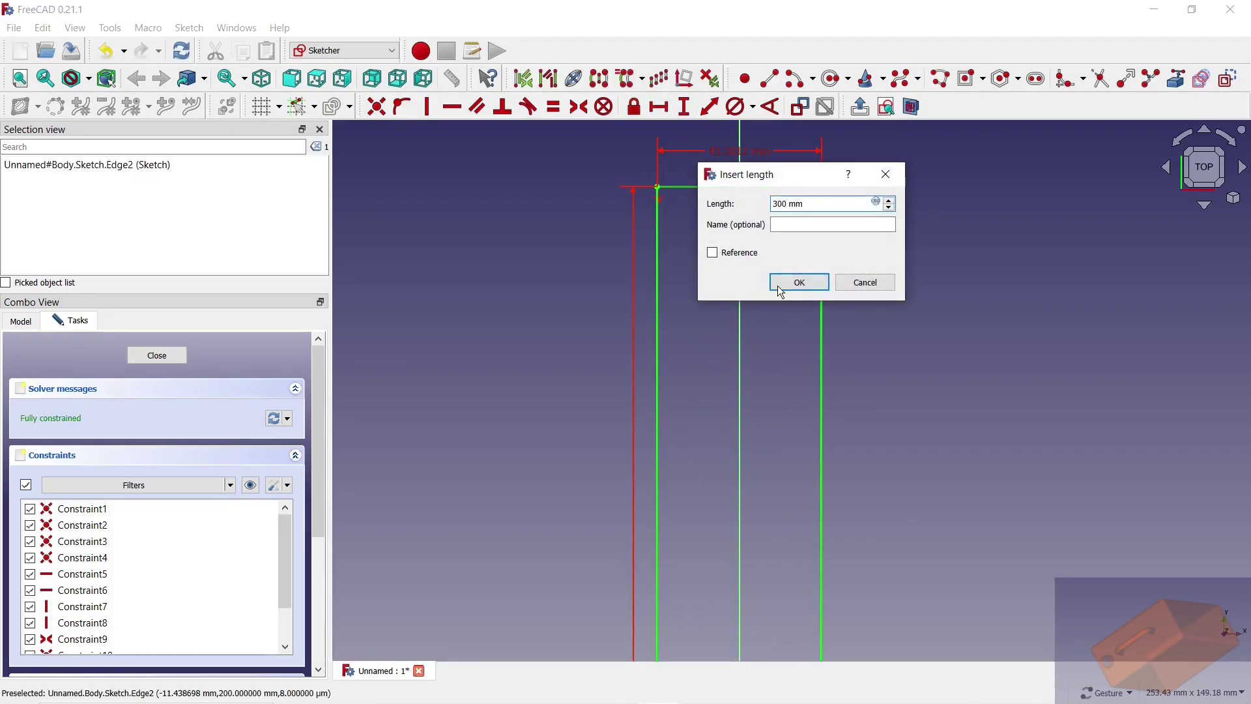
{"action": "left_click", "coordinate": [783, 282]}
{"action": "scroll", "coordinate": [780, 312], "scroll_direction": "down", "scroll_amount": 3}
{"action": "scroll", "coordinate": [712, 190], "scroll_direction": "down", "scroll_amount": 2}
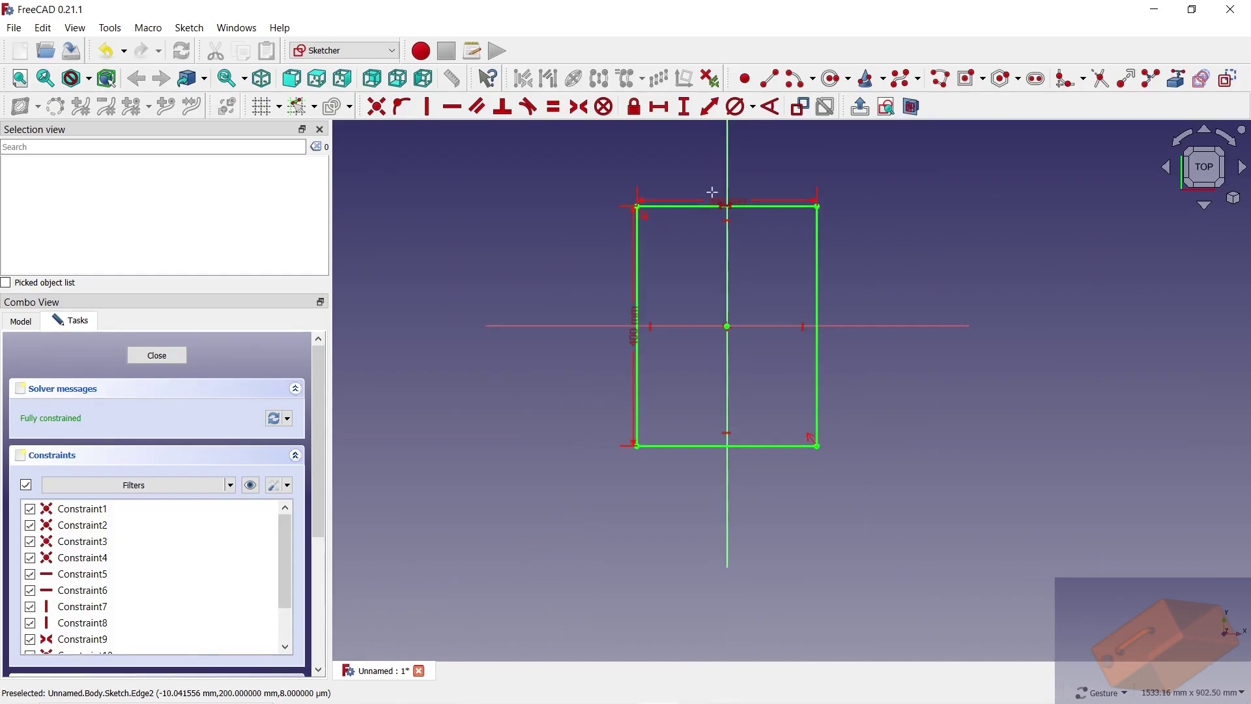
Step: Pad the rectangle sketch 150 mm symmetric to its plane, then select the box's top face
{"action": "right_click", "coordinate": [463, 271]}
{"action": "left_click", "coordinate": [492, 298]}
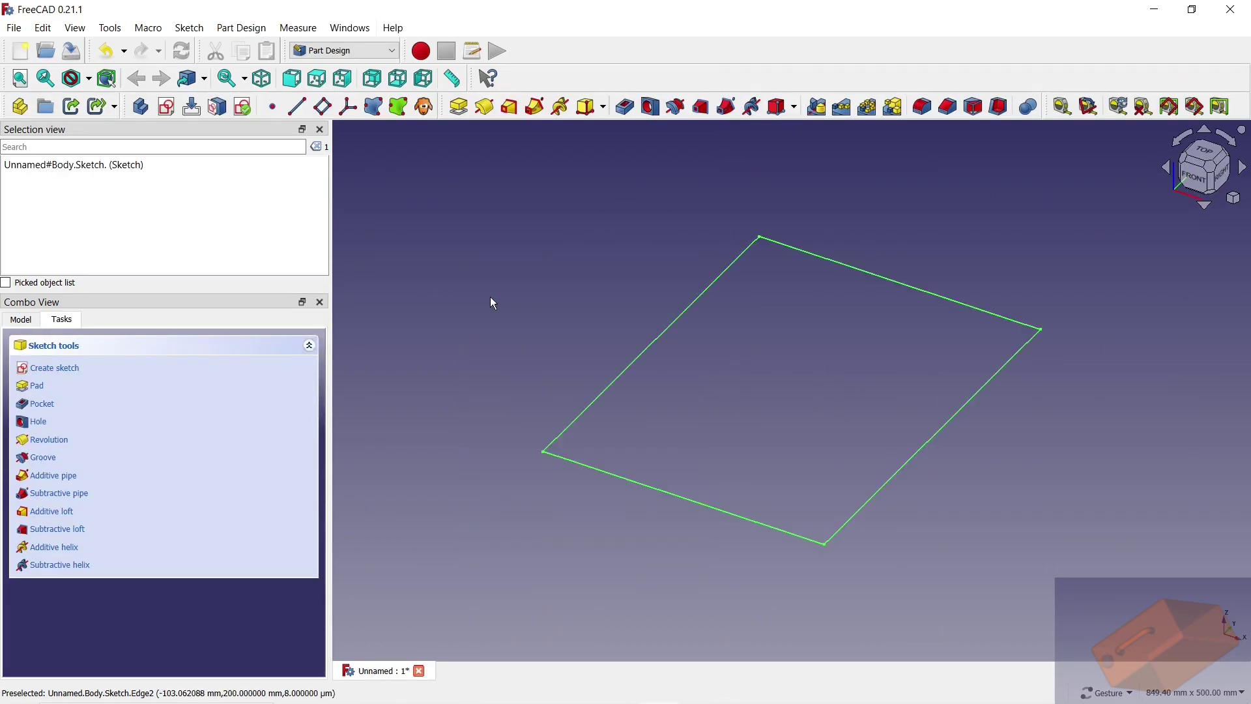
{"action": "left_click", "coordinate": [458, 107]}
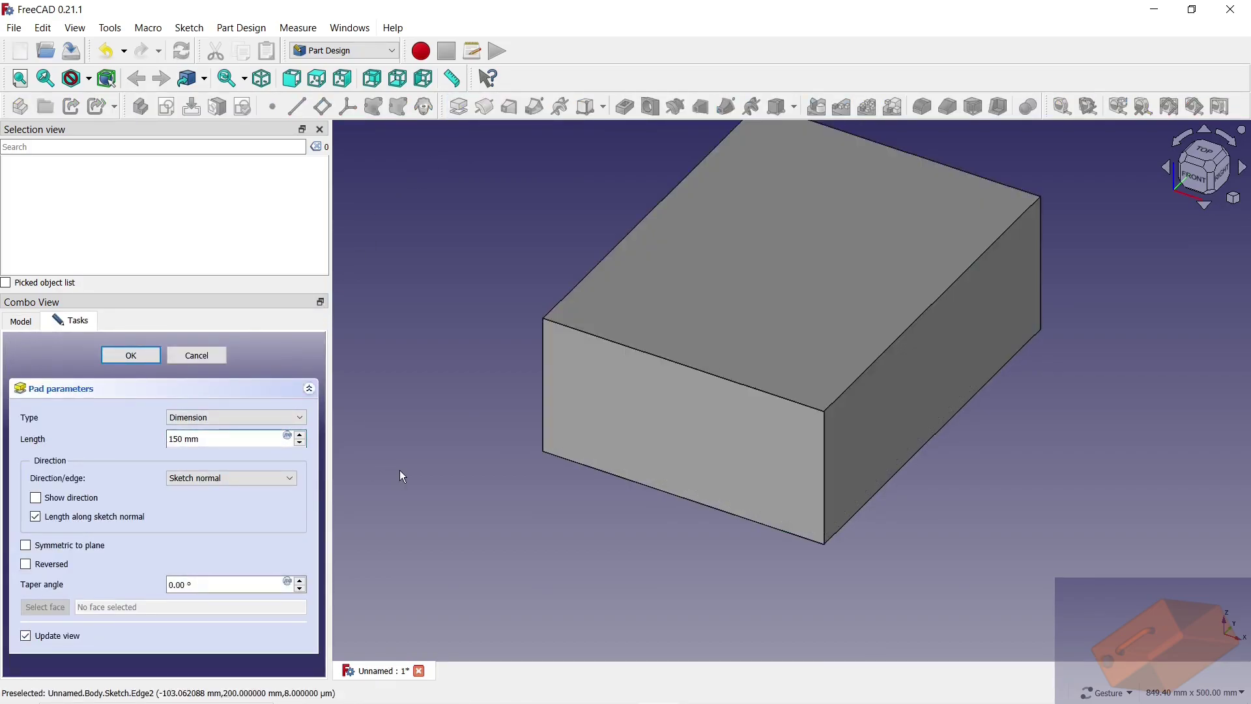
{"action": "left_click", "coordinate": [26, 546]}
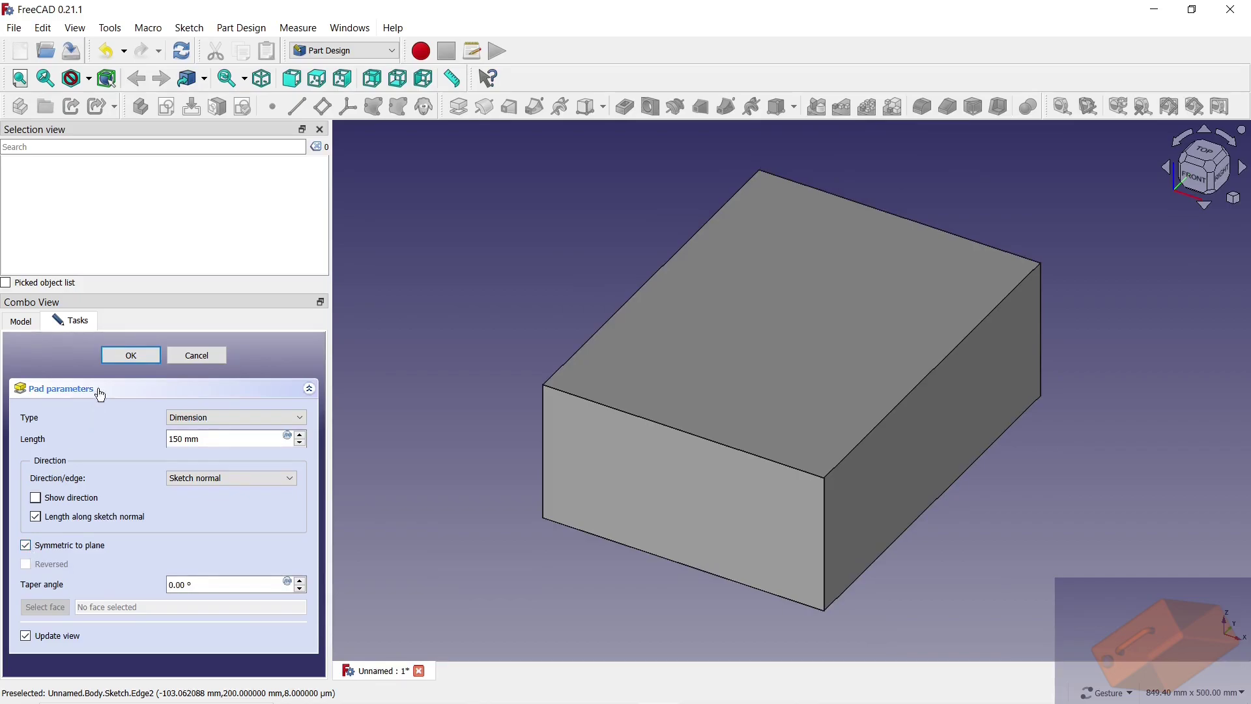
{"action": "left_click", "coordinate": [115, 356]}
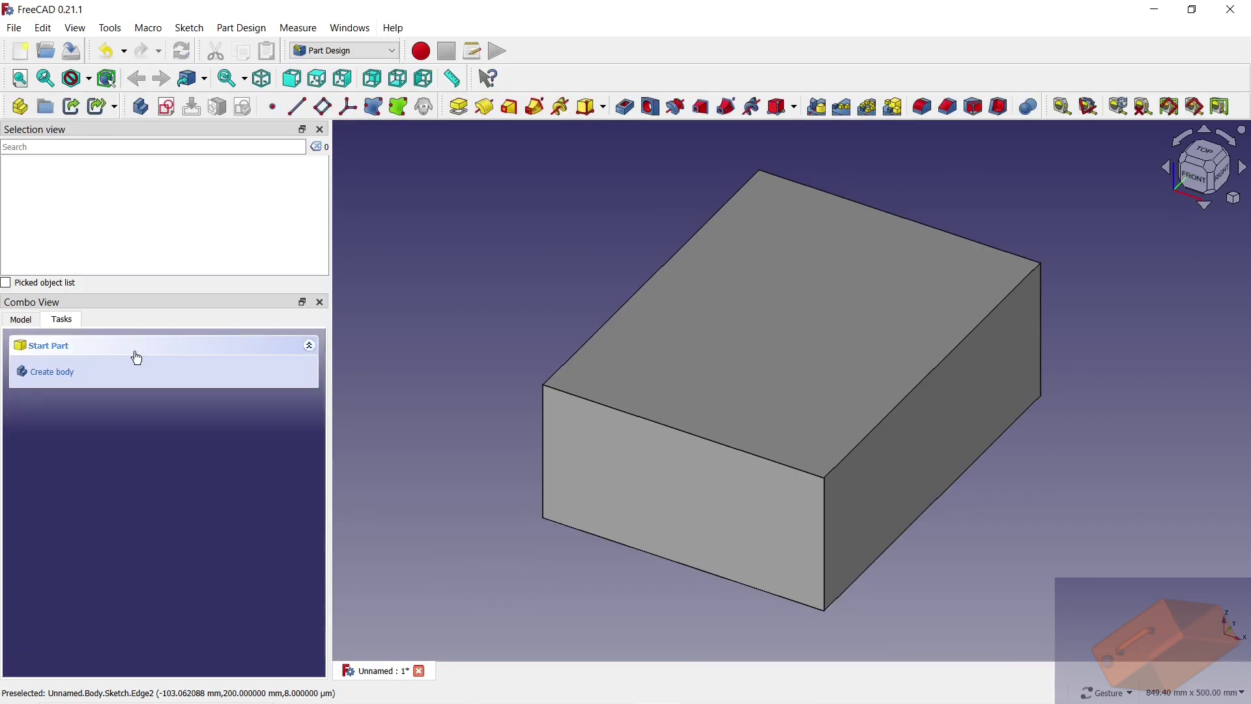
{"action": "mouse_move", "coordinate": [791, 197]}
{"action": "left_mouse_down"}
{"action": "mouse_move", "coordinate": [843, 194]}
{"action": "mouse_move", "coordinate": [671, 270]}
{"action": "left_mouse_up"}
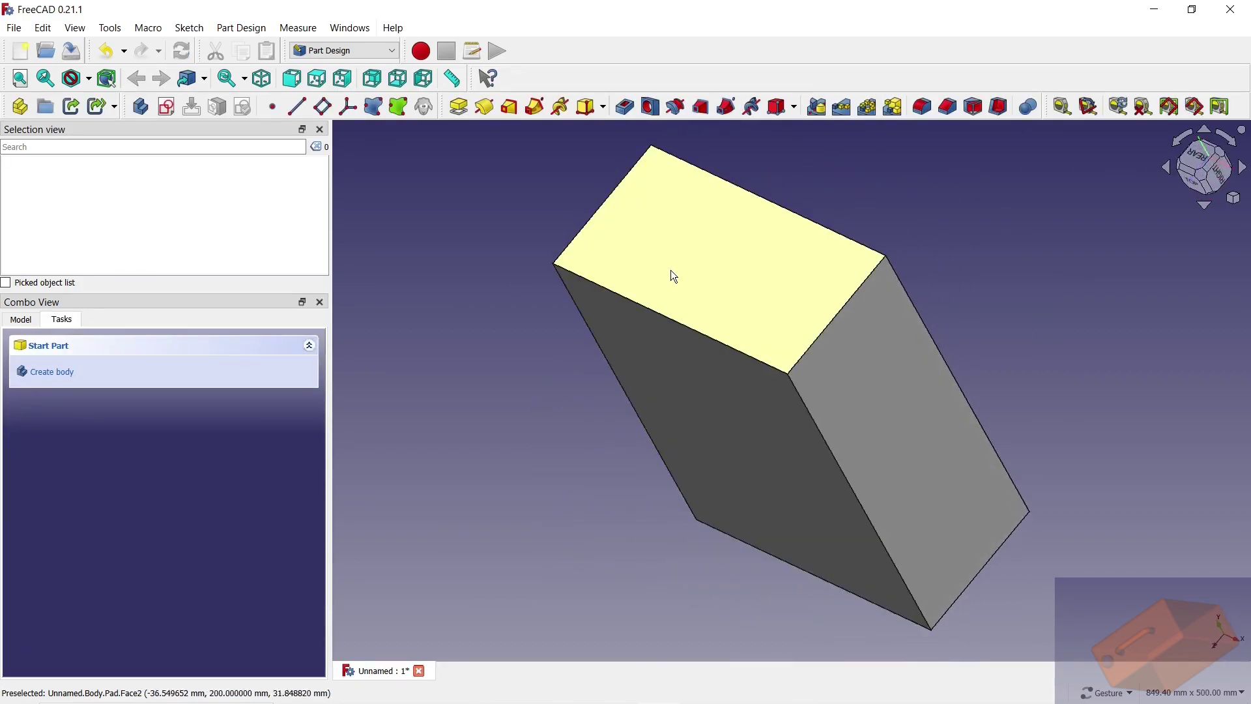
{"action": "left_click", "coordinate": [671, 270]}
Step: Sketch a 40 mm diameter circle on the top face, centred on the horizontal axis
{"action": "left_click", "coordinate": [177, 108]}
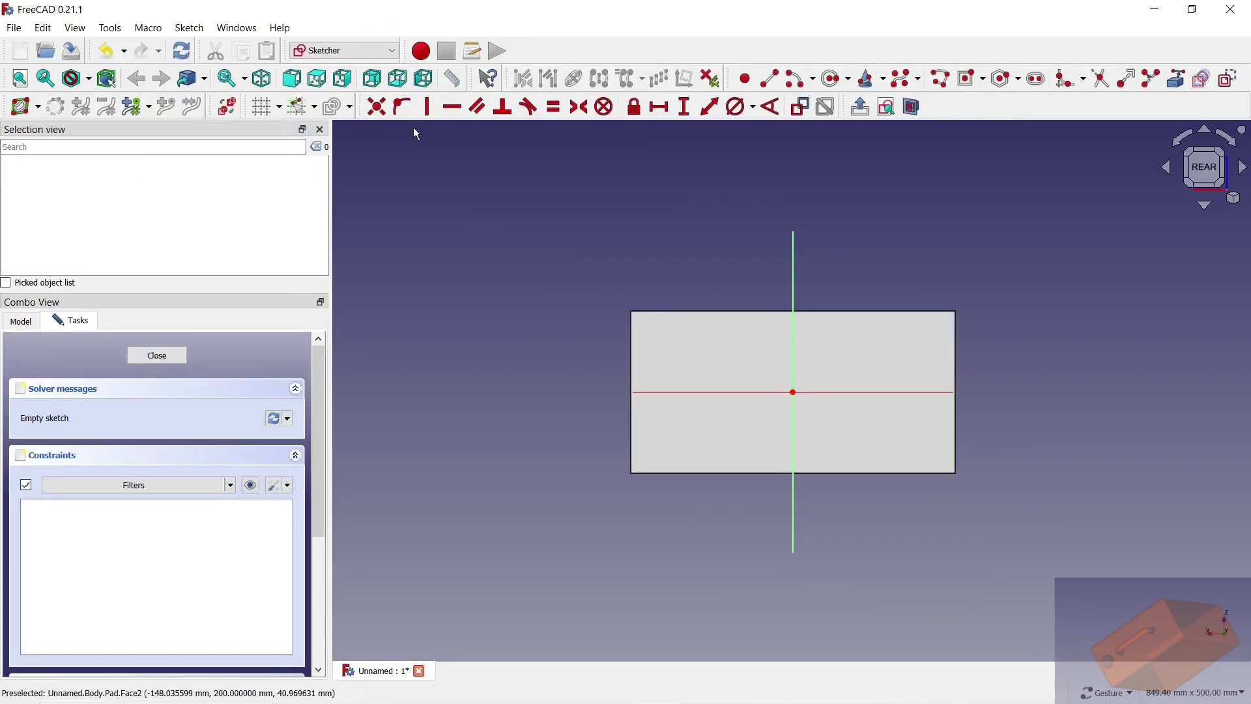
{"action": "left_click", "coordinate": [836, 79]}
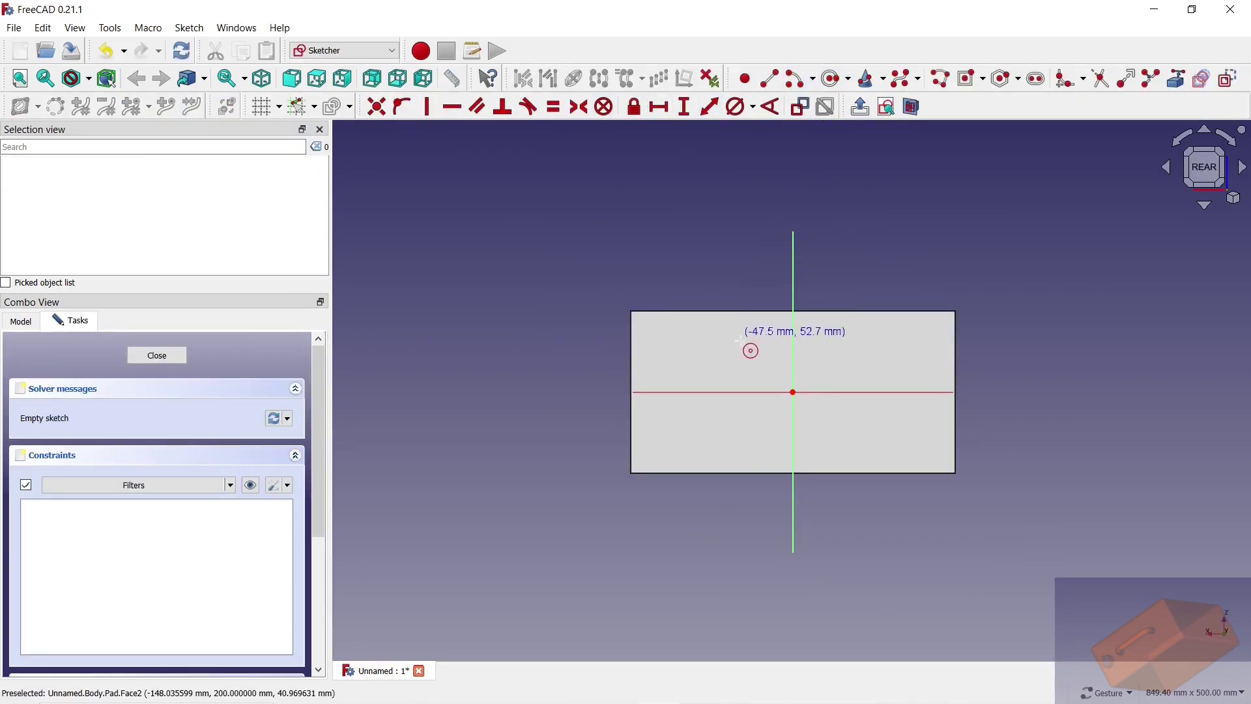
{"action": "left_click", "coordinate": [715, 392]}
{"action": "left_click", "coordinate": [701, 367]}
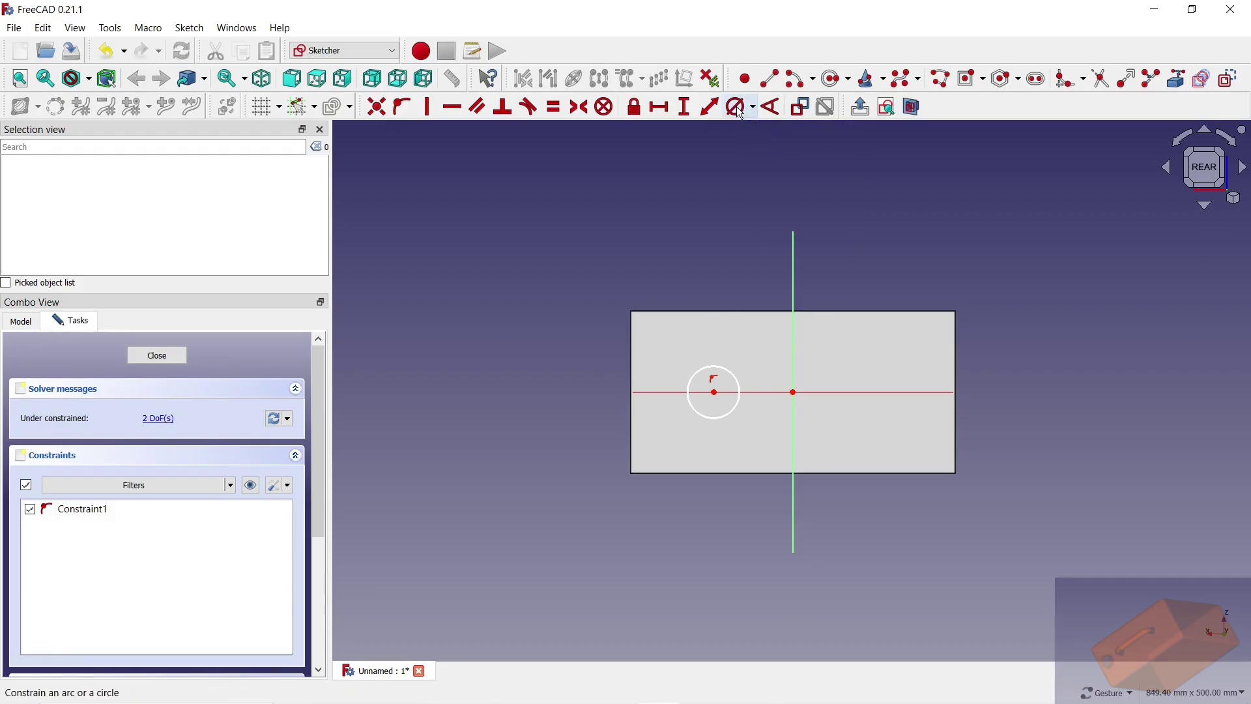
{"action": "left_click", "coordinate": [719, 366]}
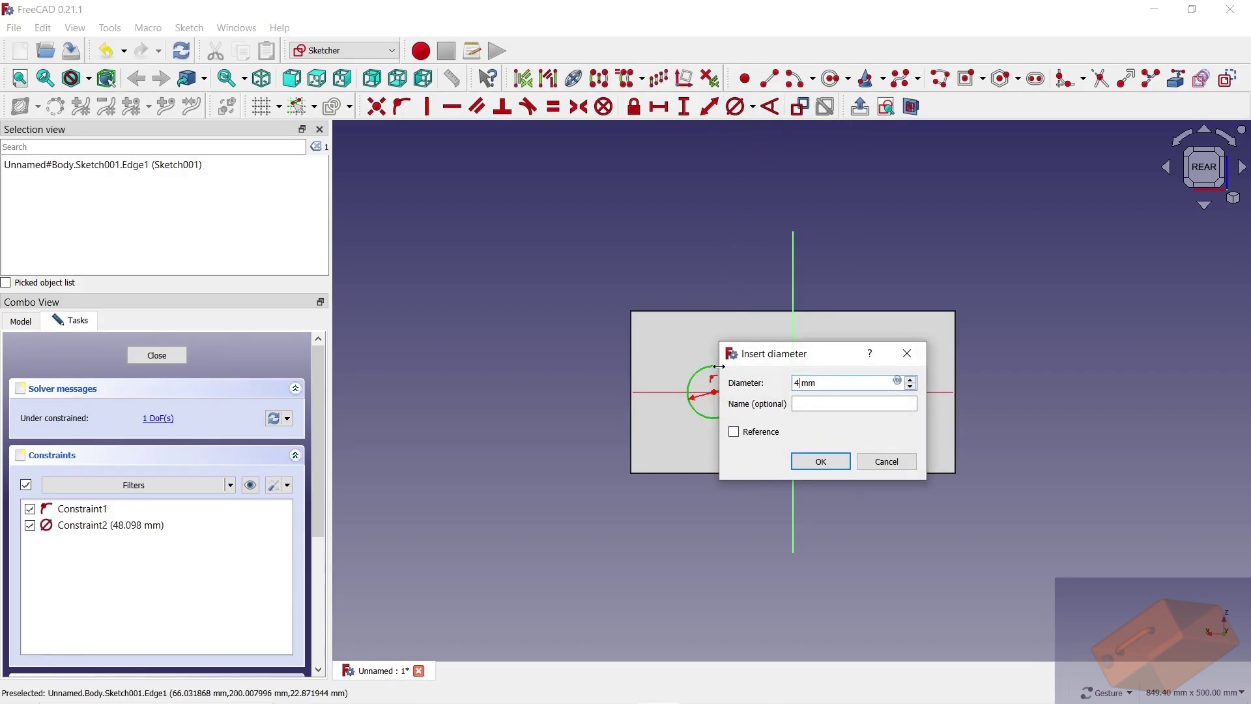
{"action": "left_click", "coordinate": [820, 462]}
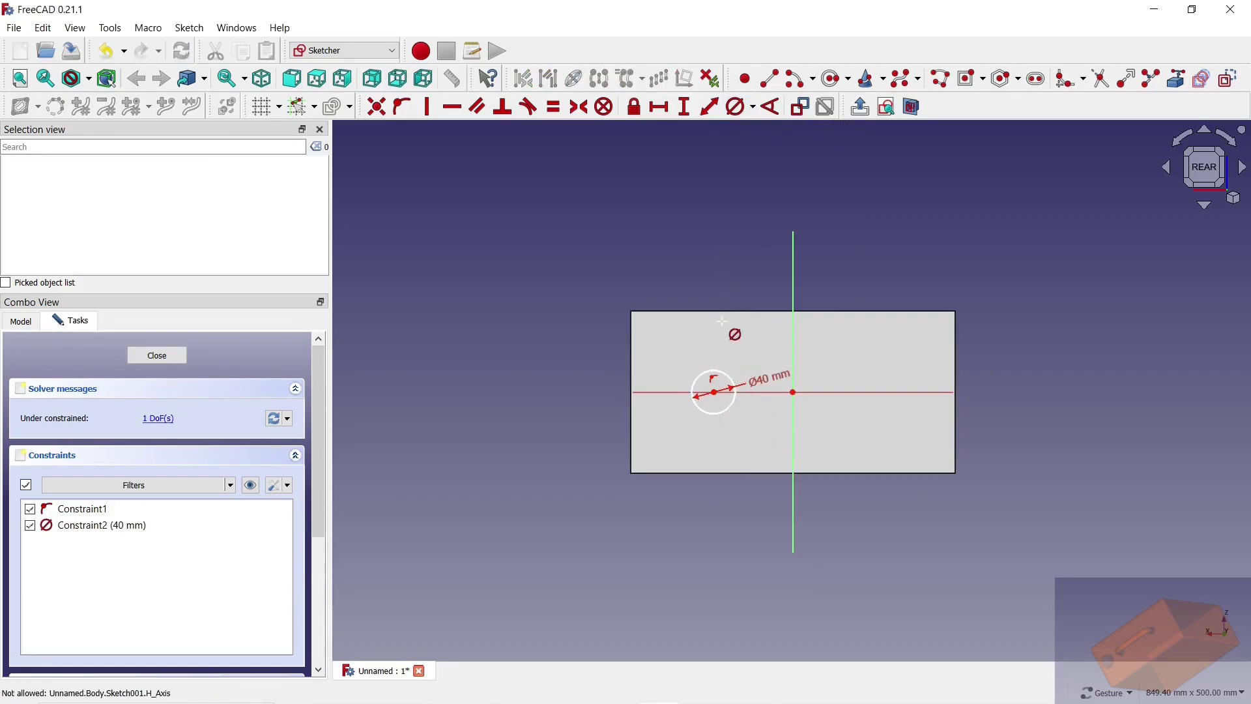
{"action": "left_click", "coordinate": [660, 107]}
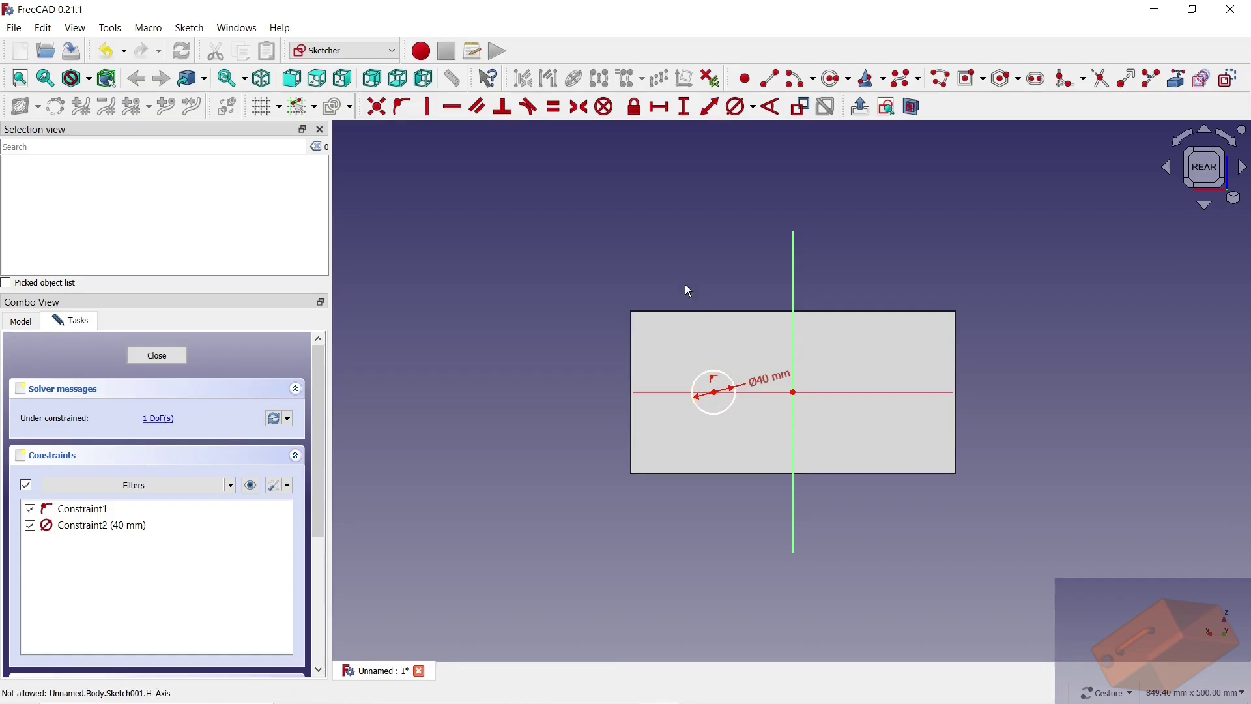
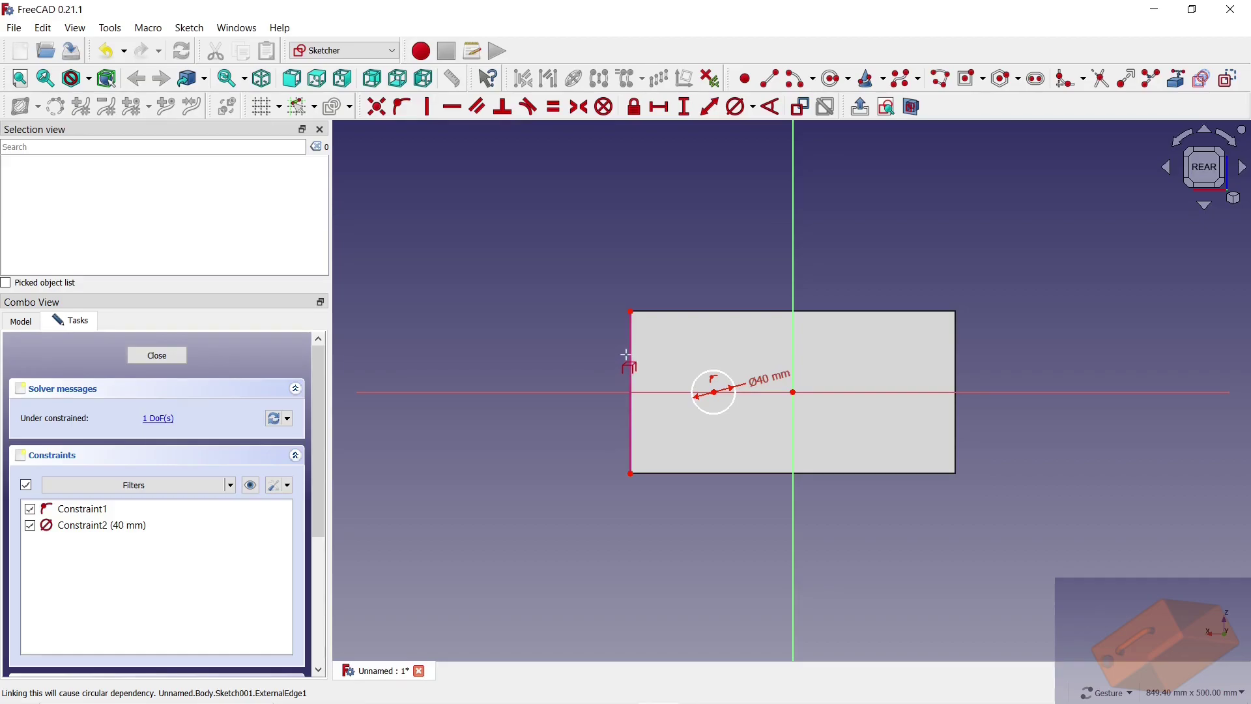
Step: Constrain the circle centre 40 mm horizontally from the block's corner
{"action": "left_click", "coordinate": [658, 106]}
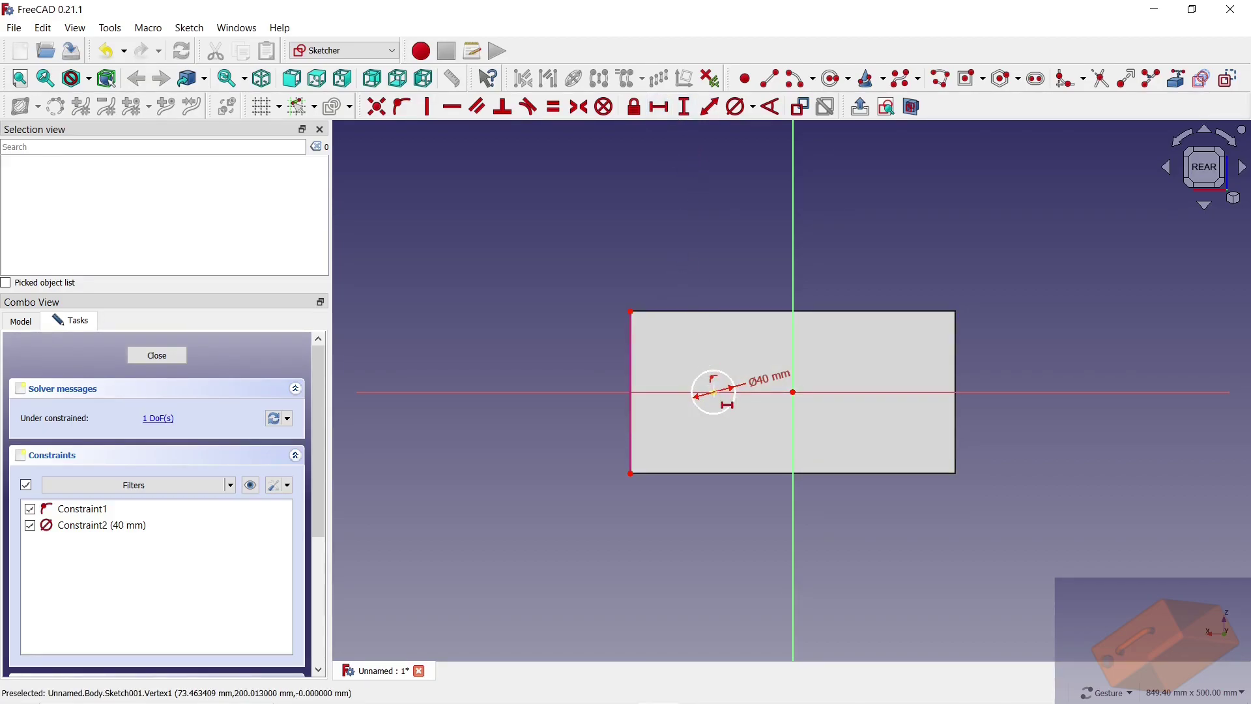
{"action": "left_click", "coordinate": [714, 392]}
{"action": "left_click", "coordinate": [632, 311]}
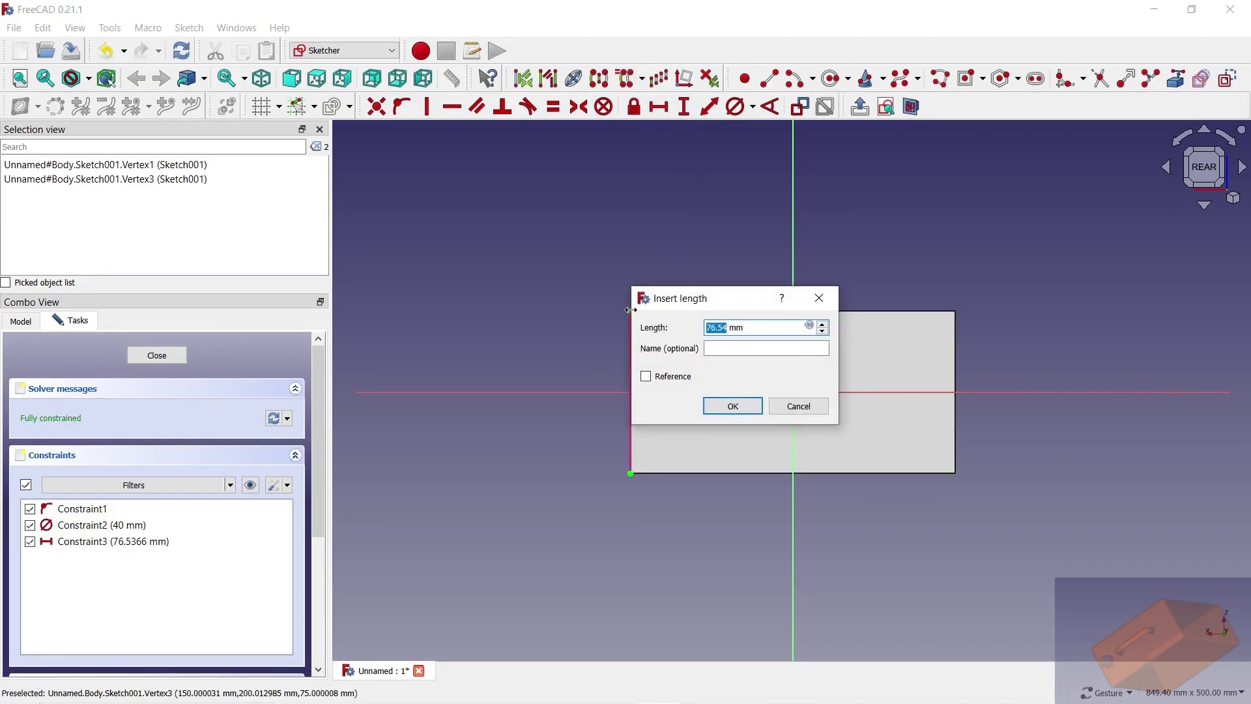
{"action": "key", "text": "Return"}
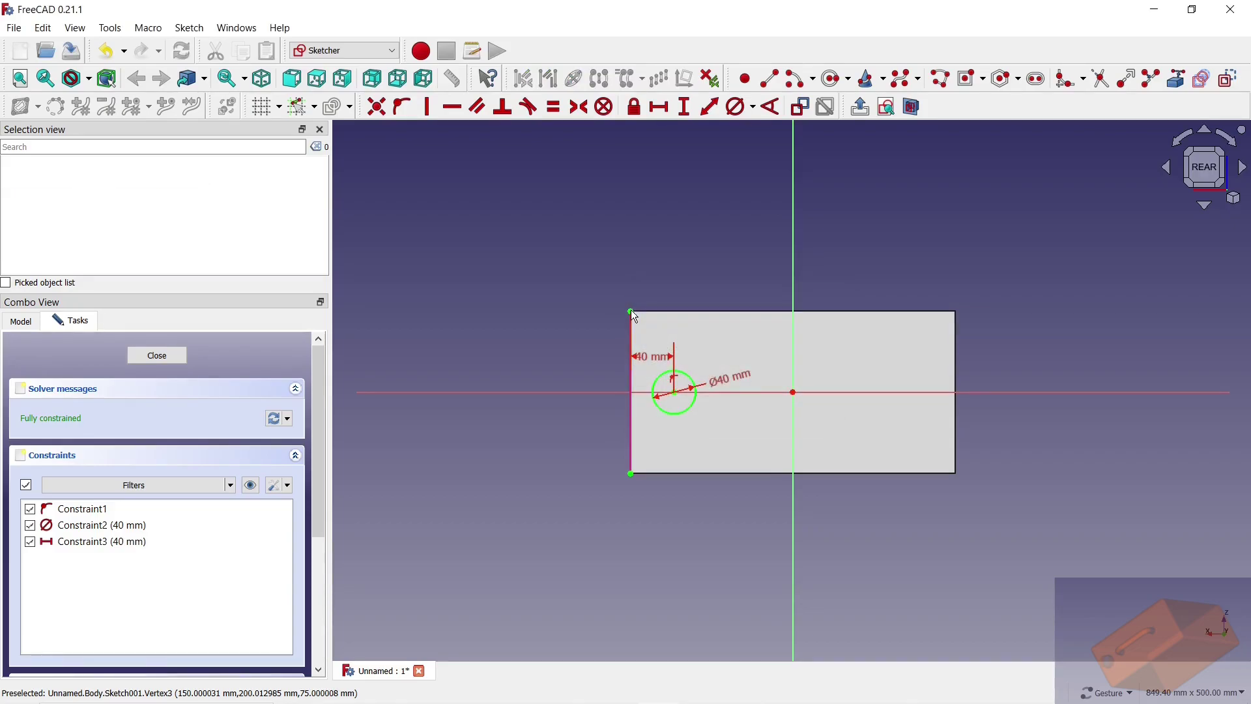
Step: Close the sketch and pad the circle 30 mm into a cylindrical boss
{"action": "left_click", "coordinate": [157, 355]}
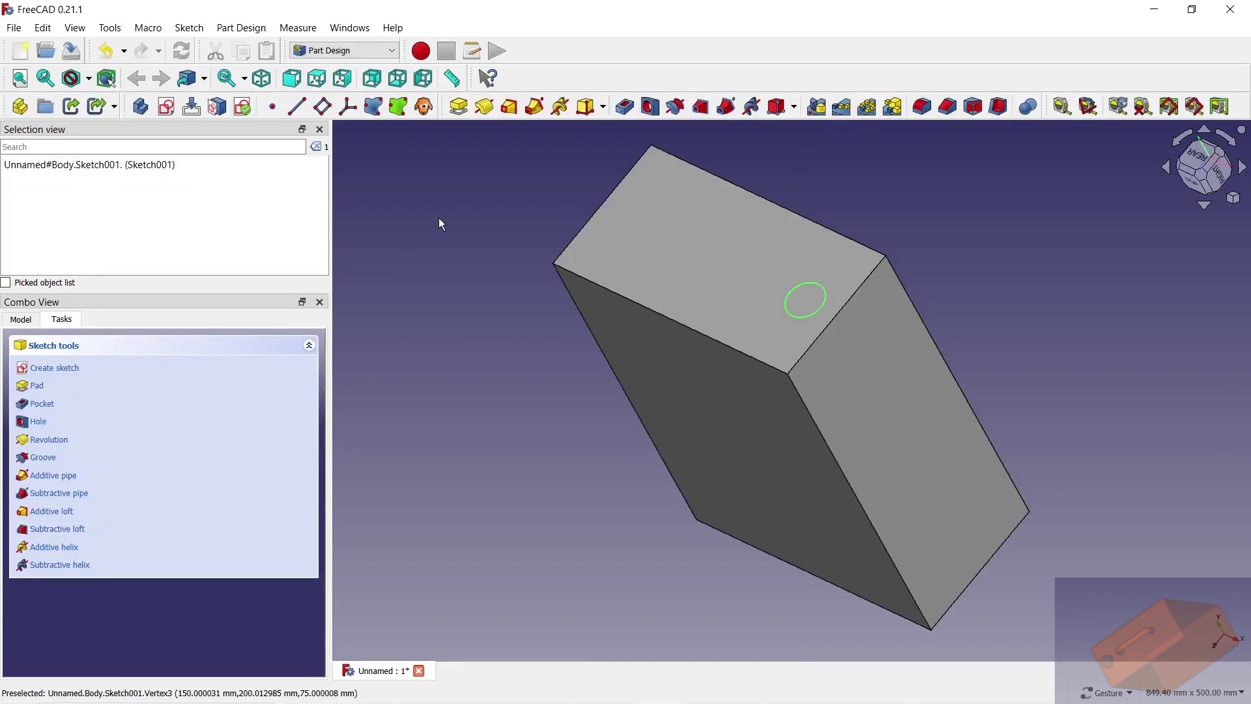
{"action": "left_click", "coordinate": [459, 107]}
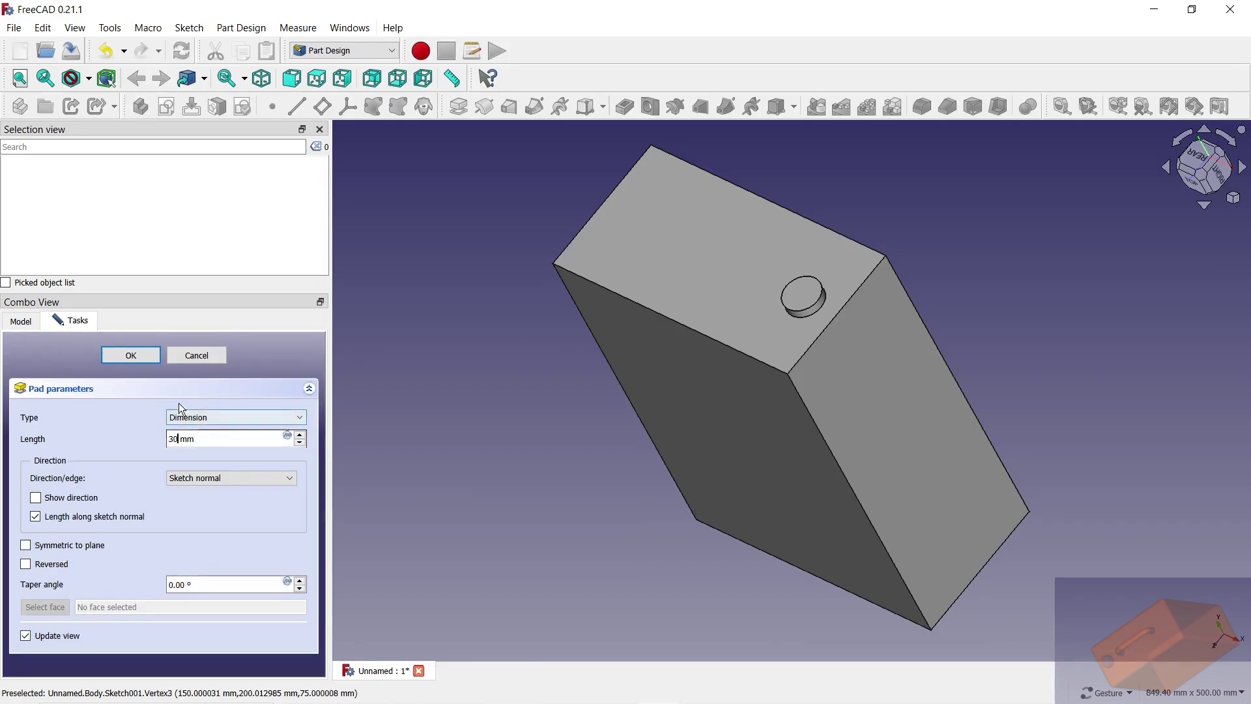
{"action": "left_click", "coordinate": [141, 354]}
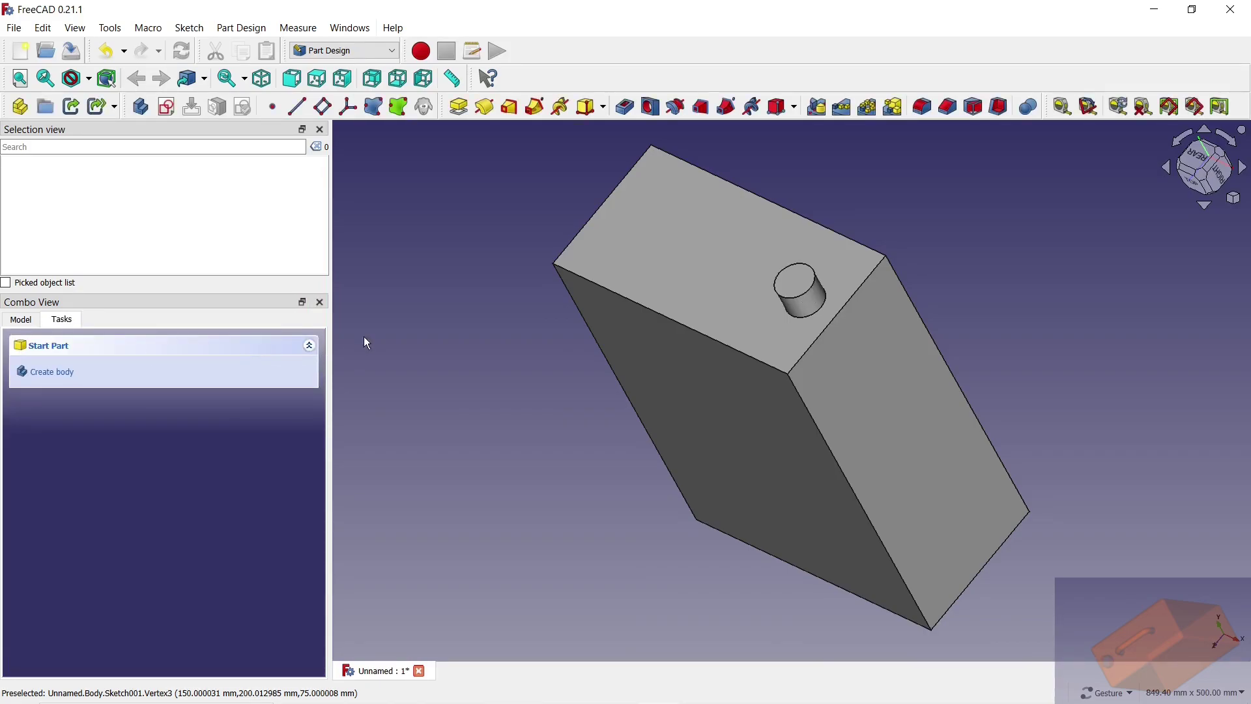
Step: Start a new sketch on the XY plane
{"action": "left_click", "coordinate": [166, 107]}
{"action": "scroll", "coordinate": [896, 349], "scroll_direction": "down", "scroll_amount": 3}
{"action": "mouse_move", "coordinate": [896, 350]}
{"action": "left_mouse_down"}
{"action": "mouse_move", "coordinate": [910, 351]}
{"action": "mouse_move", "coordinate": [608, 244]}
{"action": "left_mouse_up"}
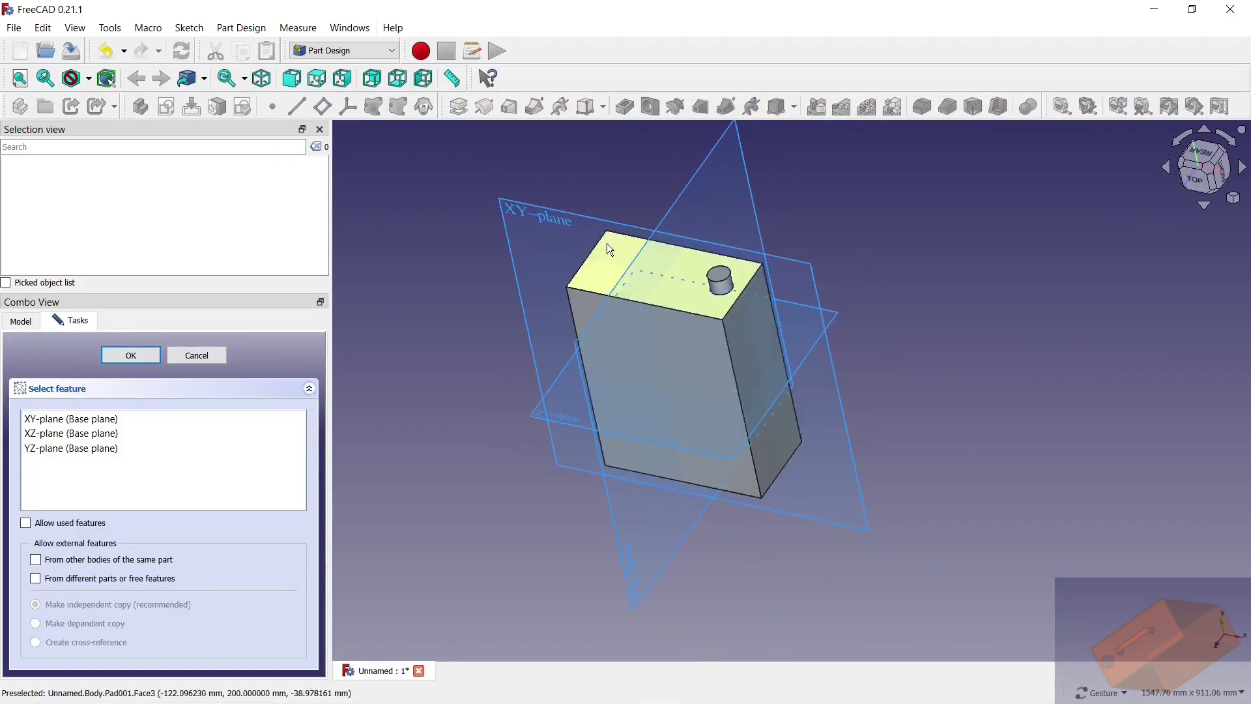
{"action": "left_click", "coordinate": [558, 211]}
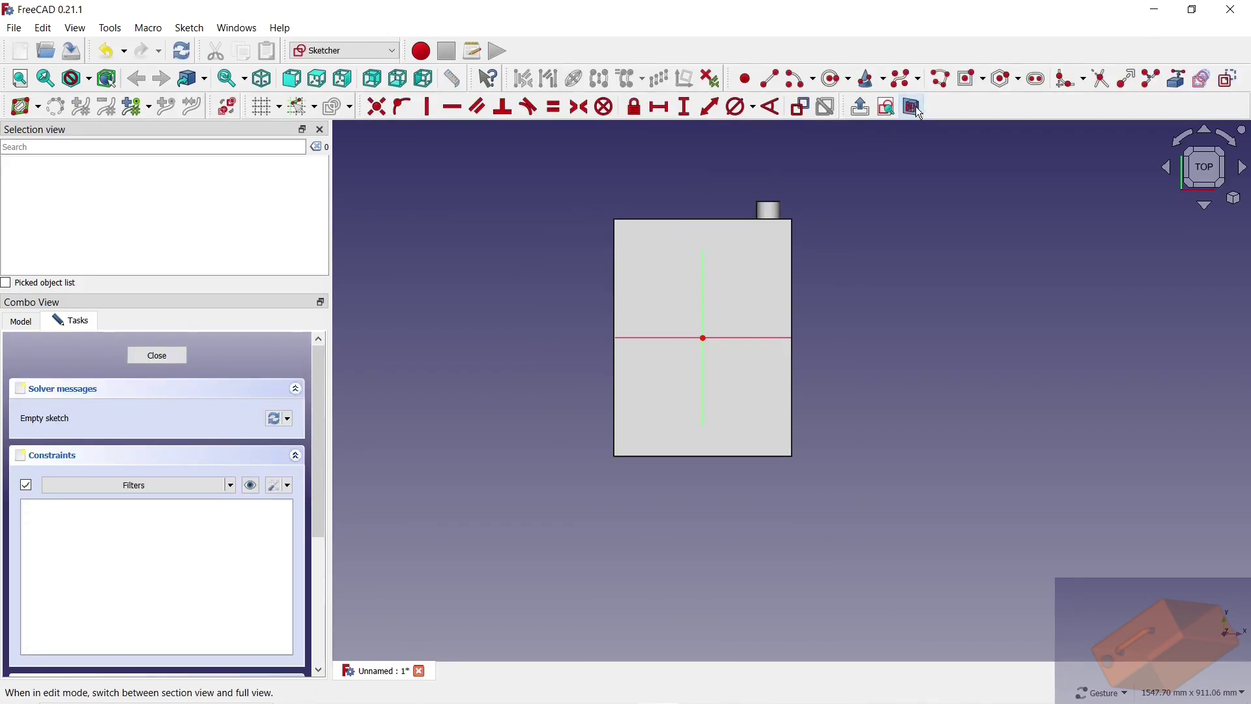
Step: Reference the block's top edge and draw a three-segment U-shaped path rising from it
{"action": "left_click", "coordinate": [1177, 78]}
{"action": "left_click", "coordinate": [723, 220]}
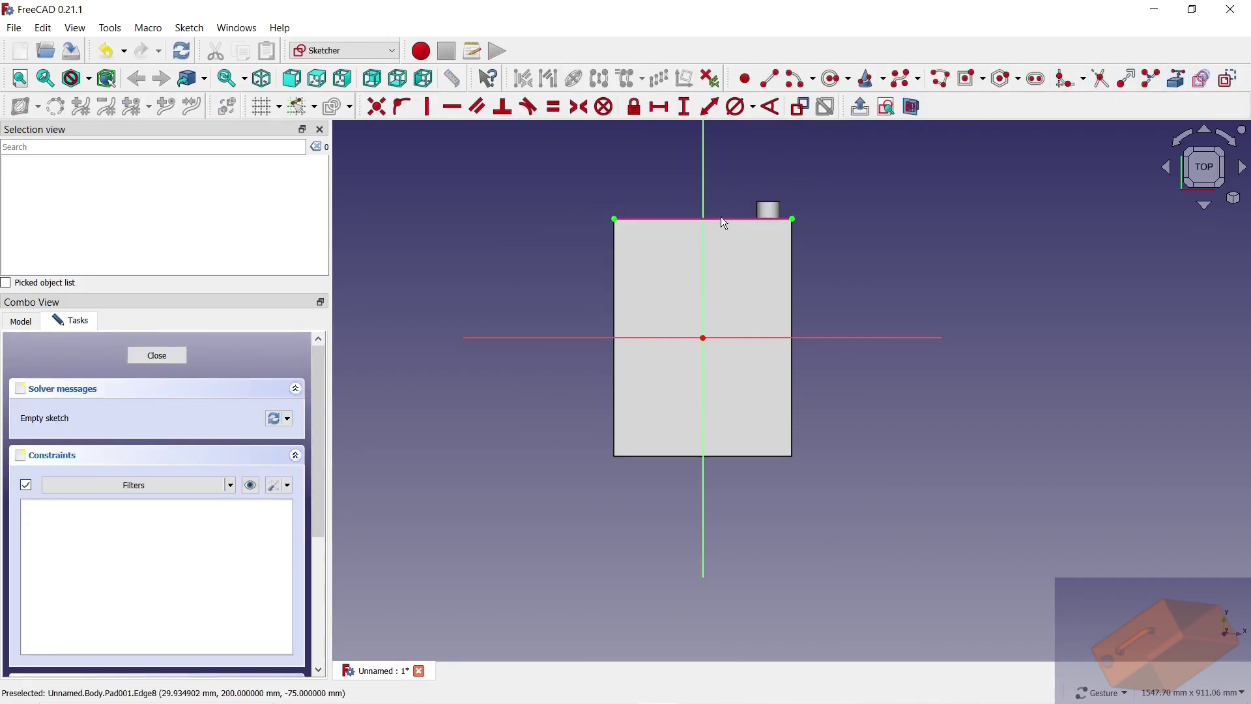
{"action": "scroll", "coordinate": [720, 195], "scroll_direction": "up", "scroll_amount": 4}
{"action": "scroll", "coordinate": [721, 195], "scroll_direction": "up", "scroll_amount": 1}
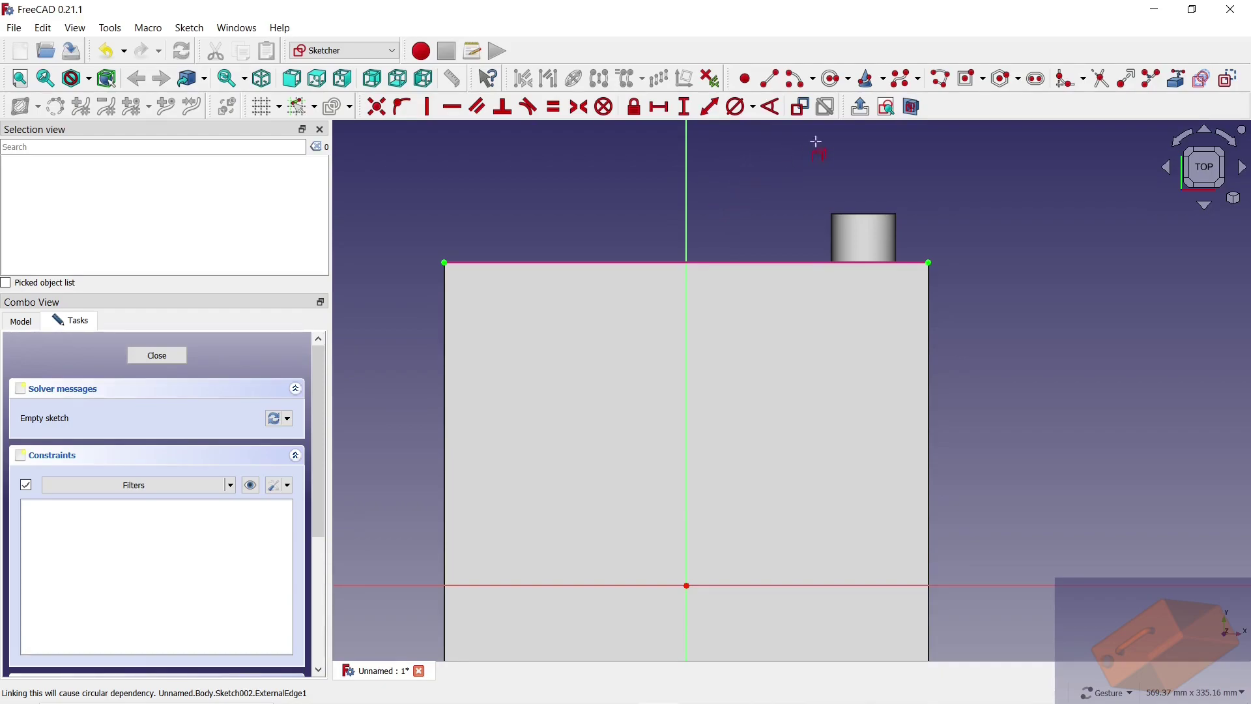
{"action": "left_click", "coordinate": [550, 261]}
{"action": "left_click", "coordinate": [549, 183]}
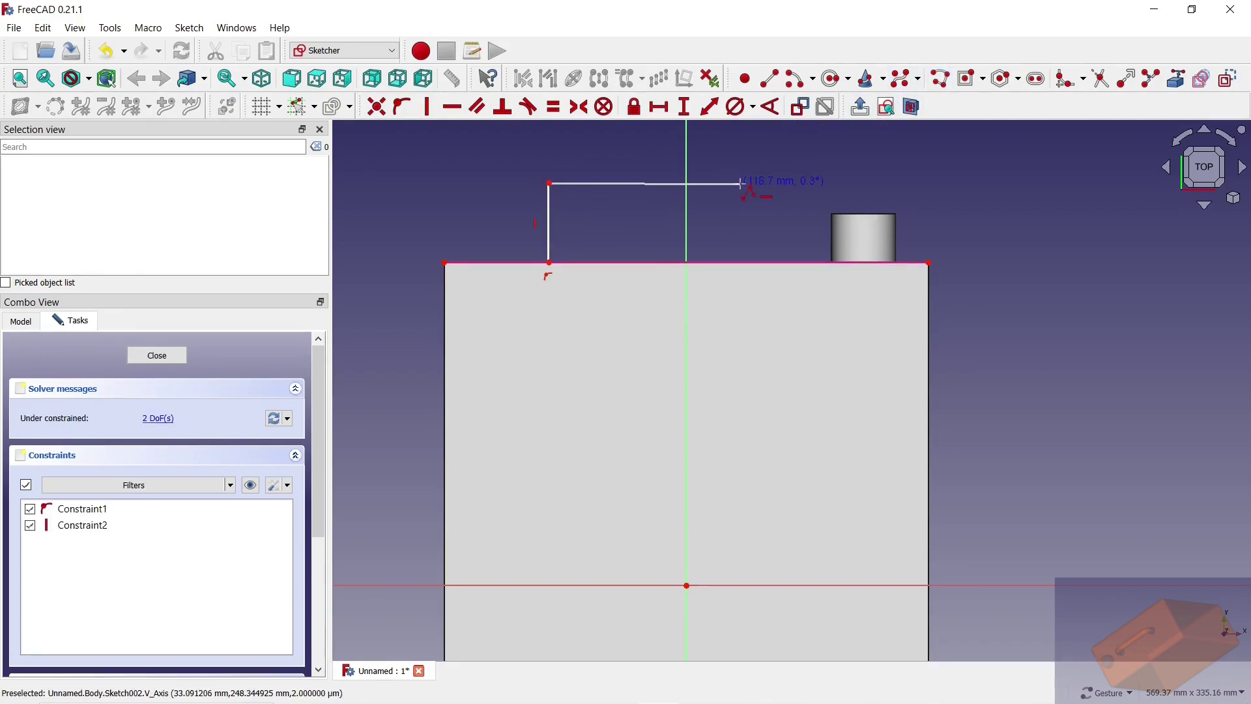
{"action": "left_click", "coordinate": [742, 183]}
{"action": "left_click", "coordinate": [741, 262]}
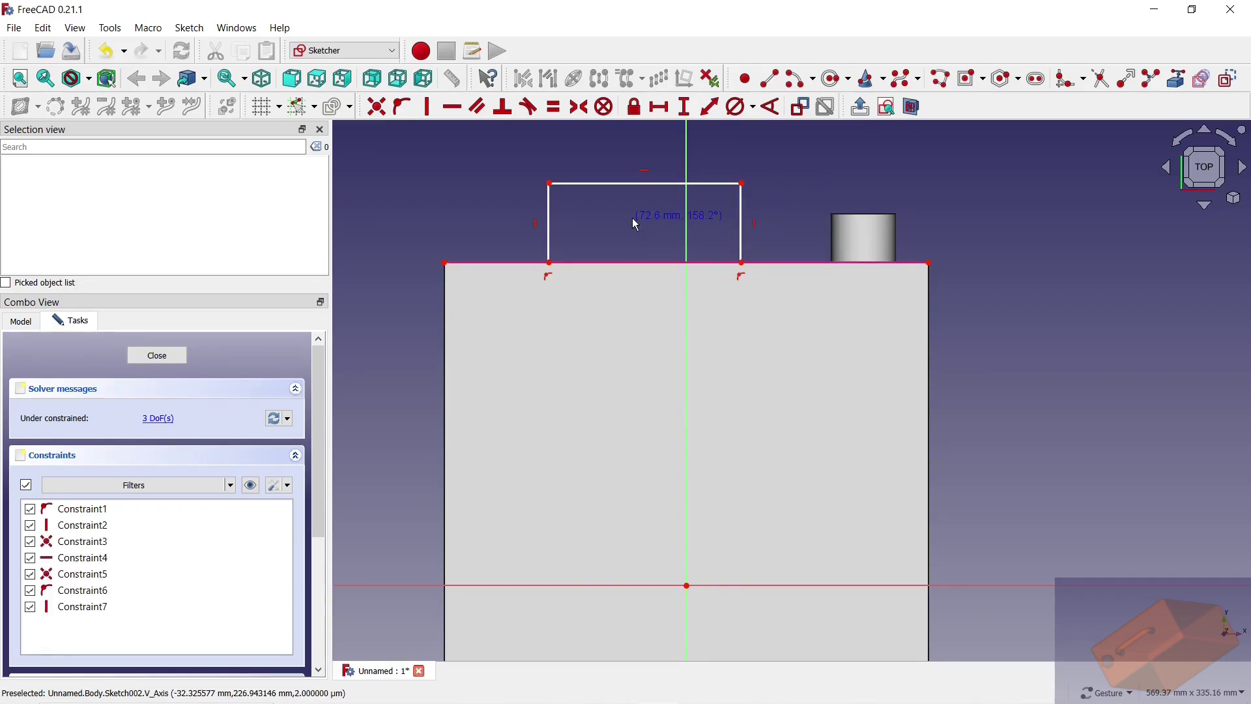
{"action": "right_click", "coordinate": [574, 218]}
Step: Constrain the path's left leg 80 mm horizontally from the block's corner
{"action": "left_click", "coordinate": [659, 107]}
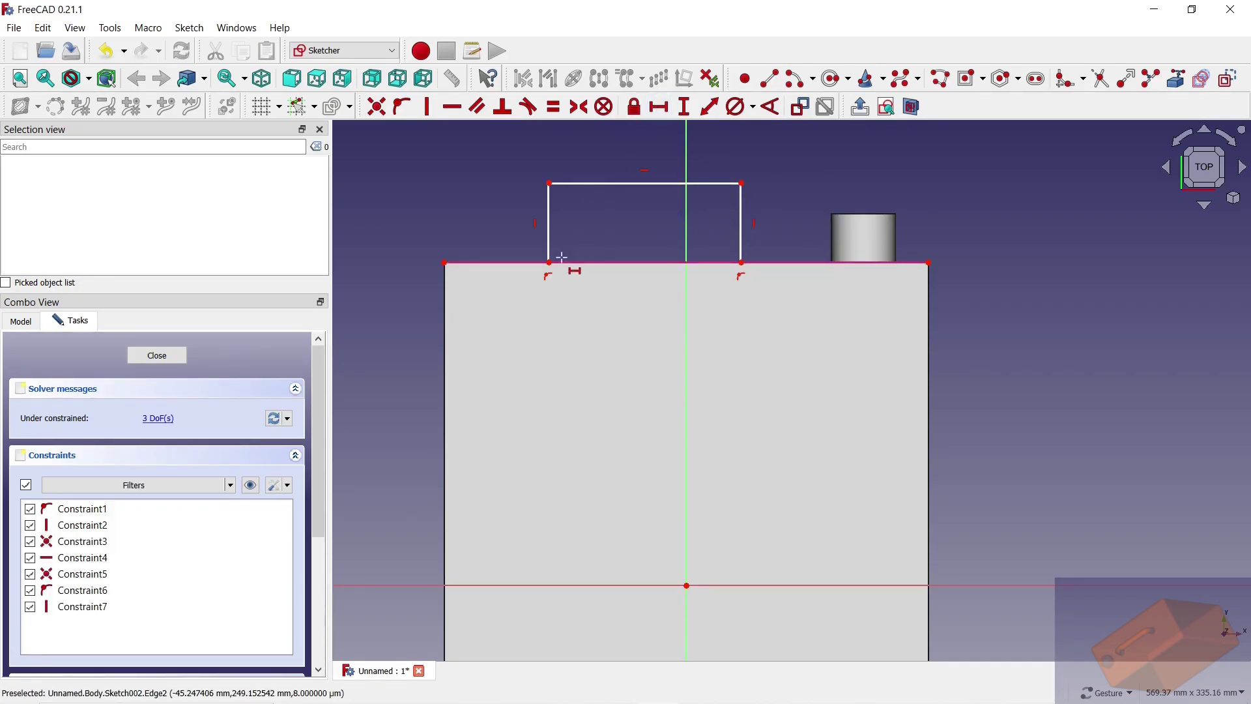
{"action": "left_click", "coordinate": [550, 263]}
{"action": "left_click", "coordinate": [445, 263]}
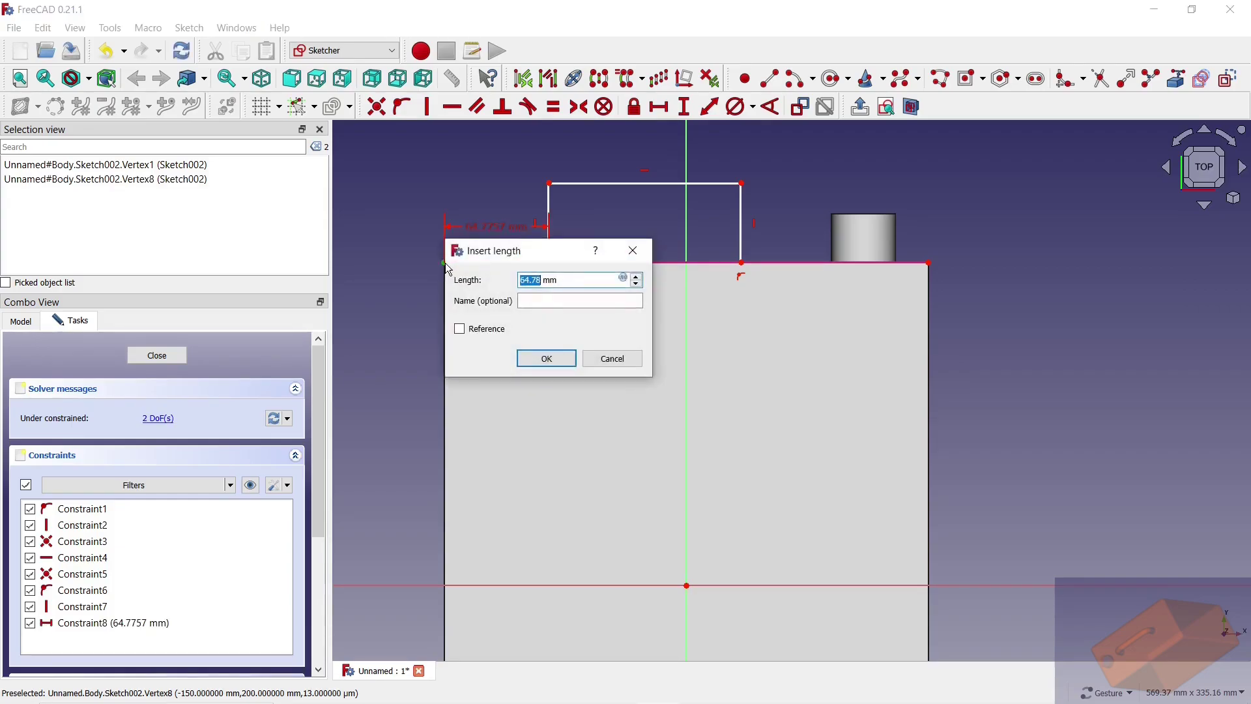
{"action": "key", "text": "Return"}
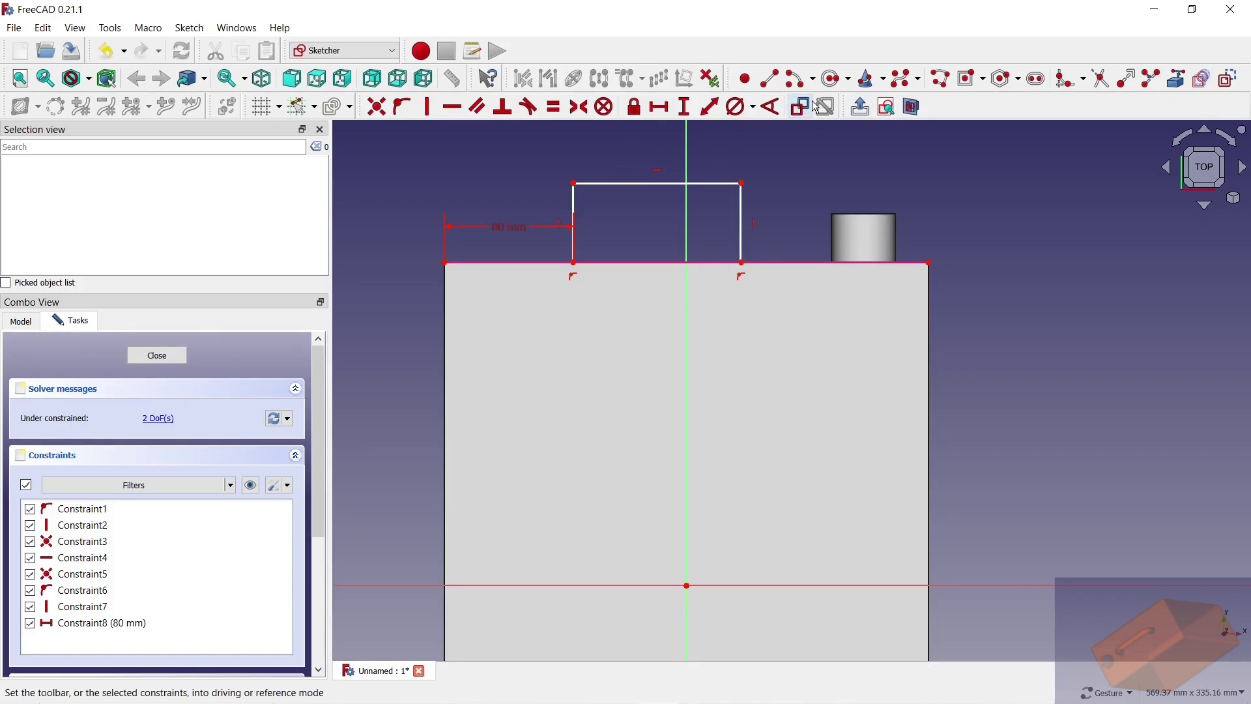
Step: Round the path's top-left and top-right corners with sketch fillets
{"action": "left_click", "coordinate": [1087, 85]}
{"action": "left_click", "coordinate": [1095, 149]}
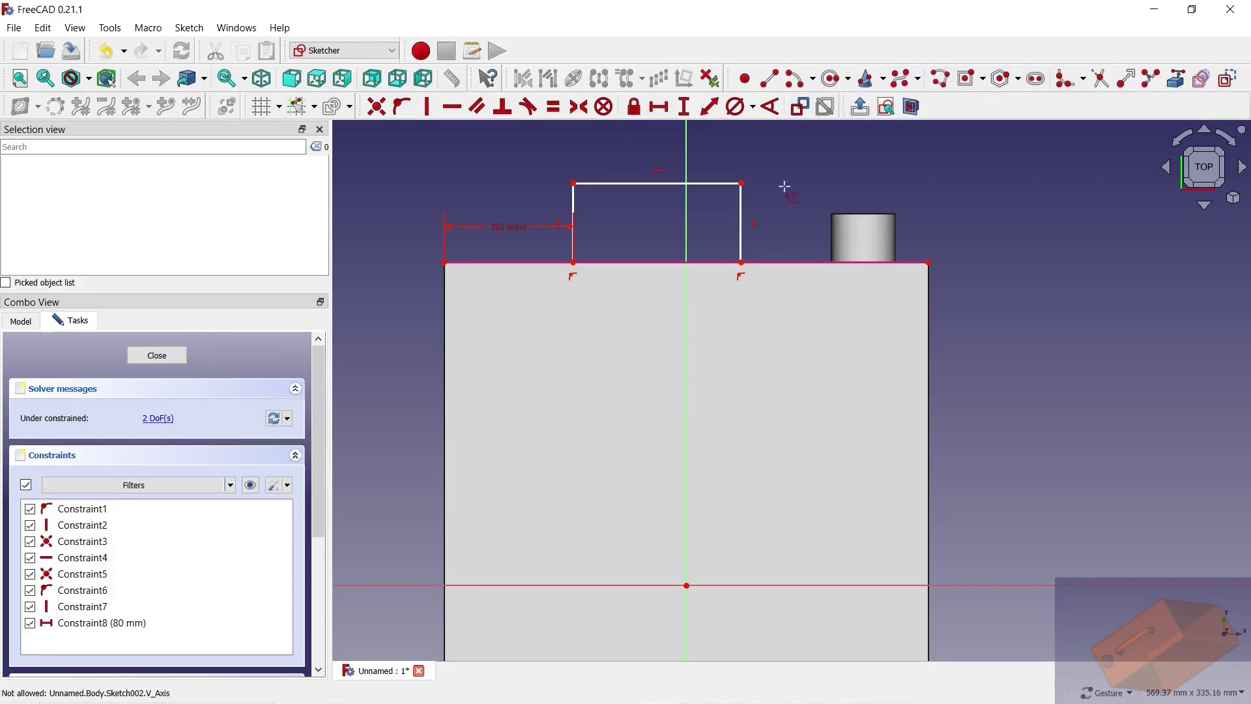
{"action": "left_click", "coordinate": [717, 185]}
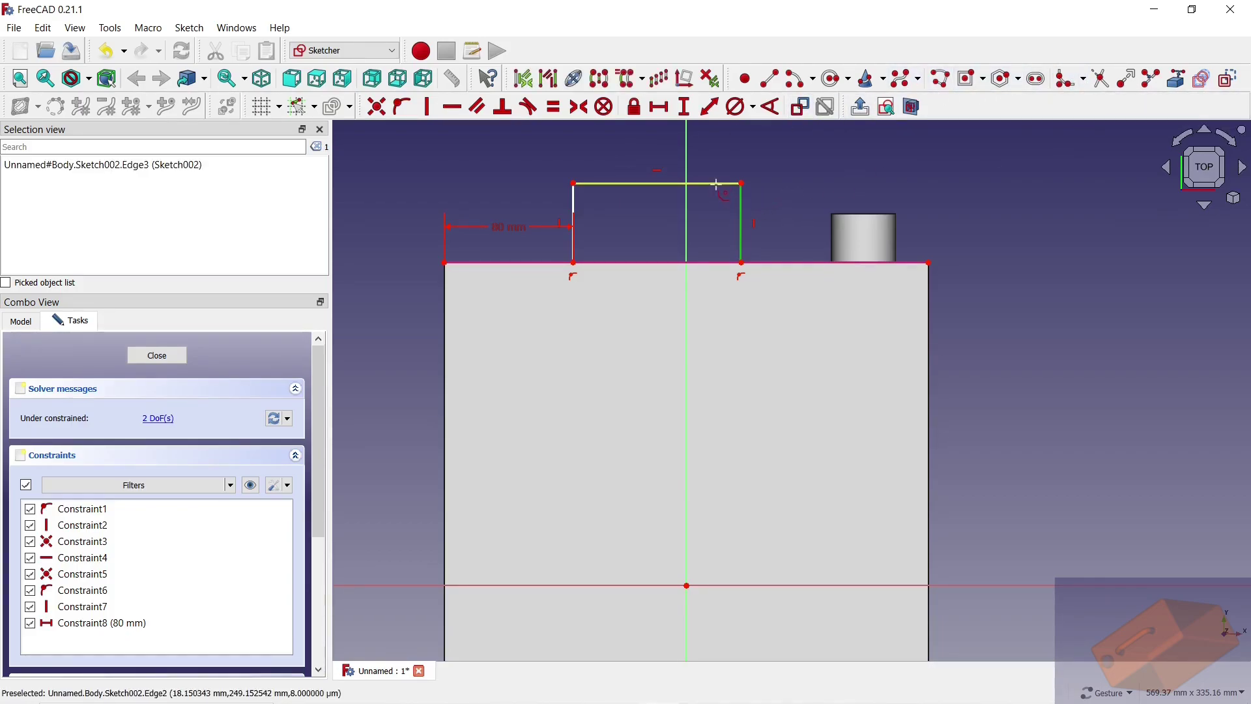
{"action": "left_click", "coordinate": [574, 203]}
{"action": "left_click", "coordinate": [616, 190]}
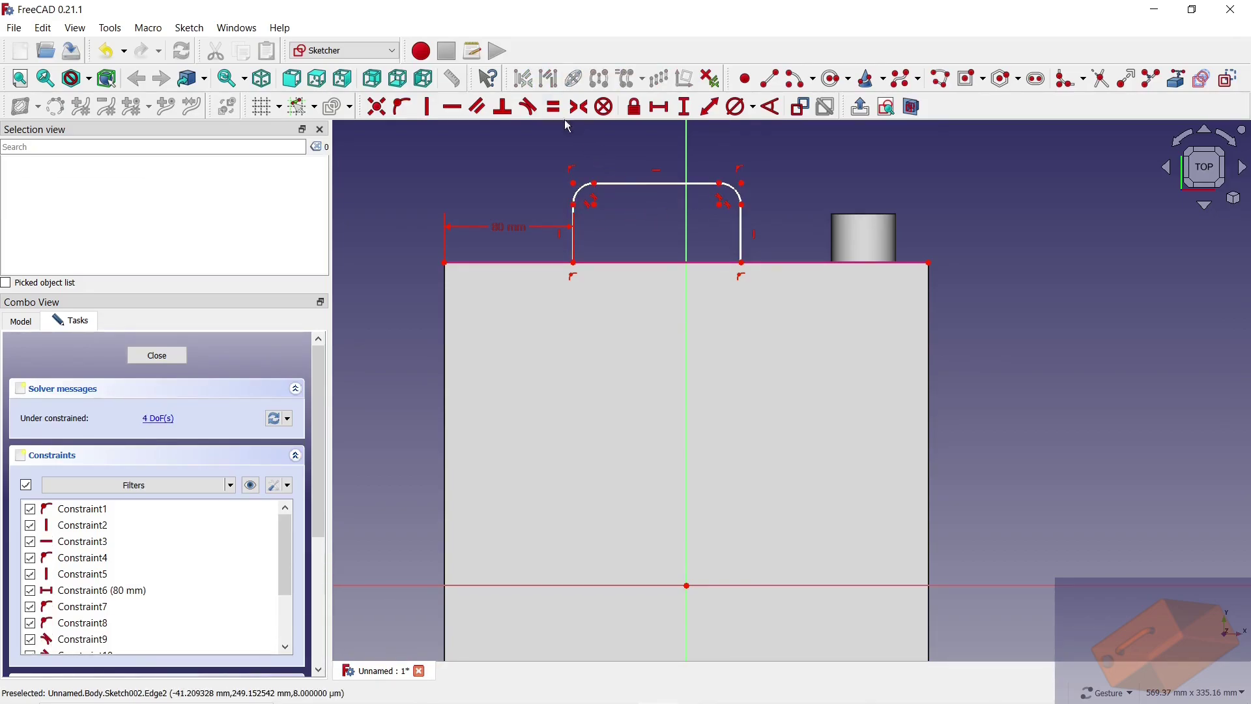
Step: Make both corner arcs equal and give them a 40 mm diameter
{"action": "scroll", "coordinate": [582, 165], "scroll_direction": "up", "scroll_amount": 3}
{"action": "left_click", "coordinate": [581, 210]}
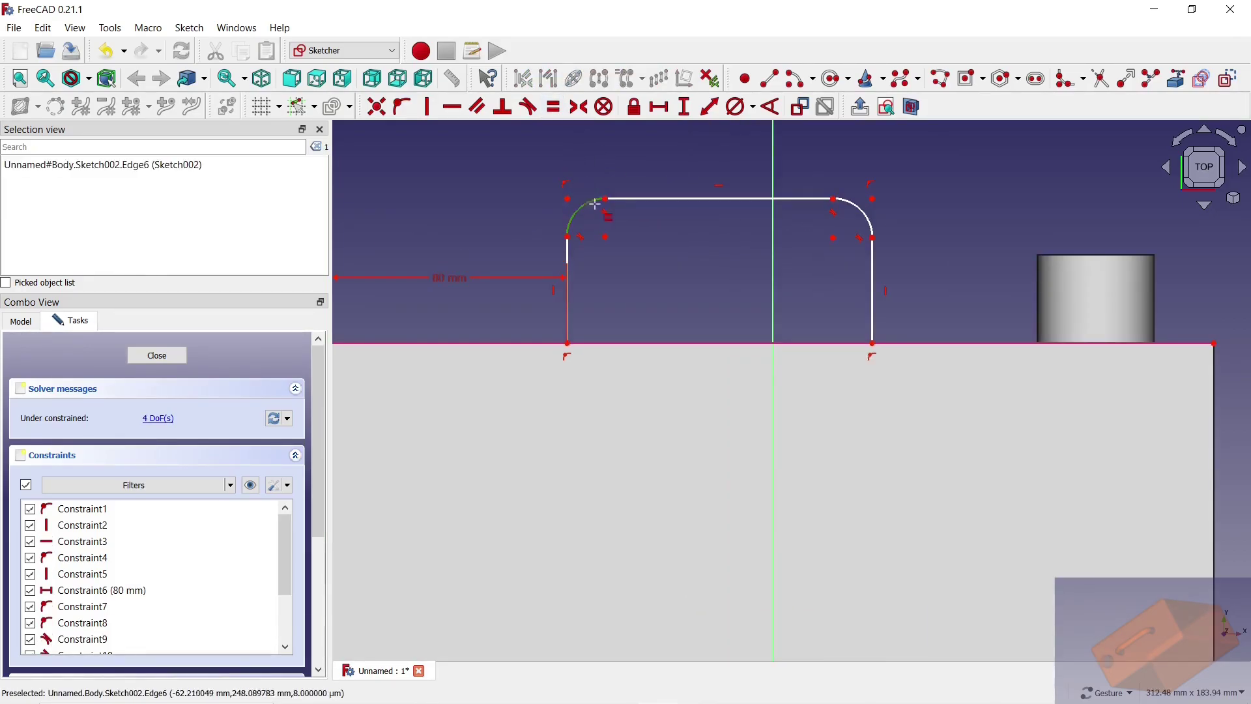
{"action": "left_click", "coordinate": [858, 209]}
{"action": "key", "text": "e"}
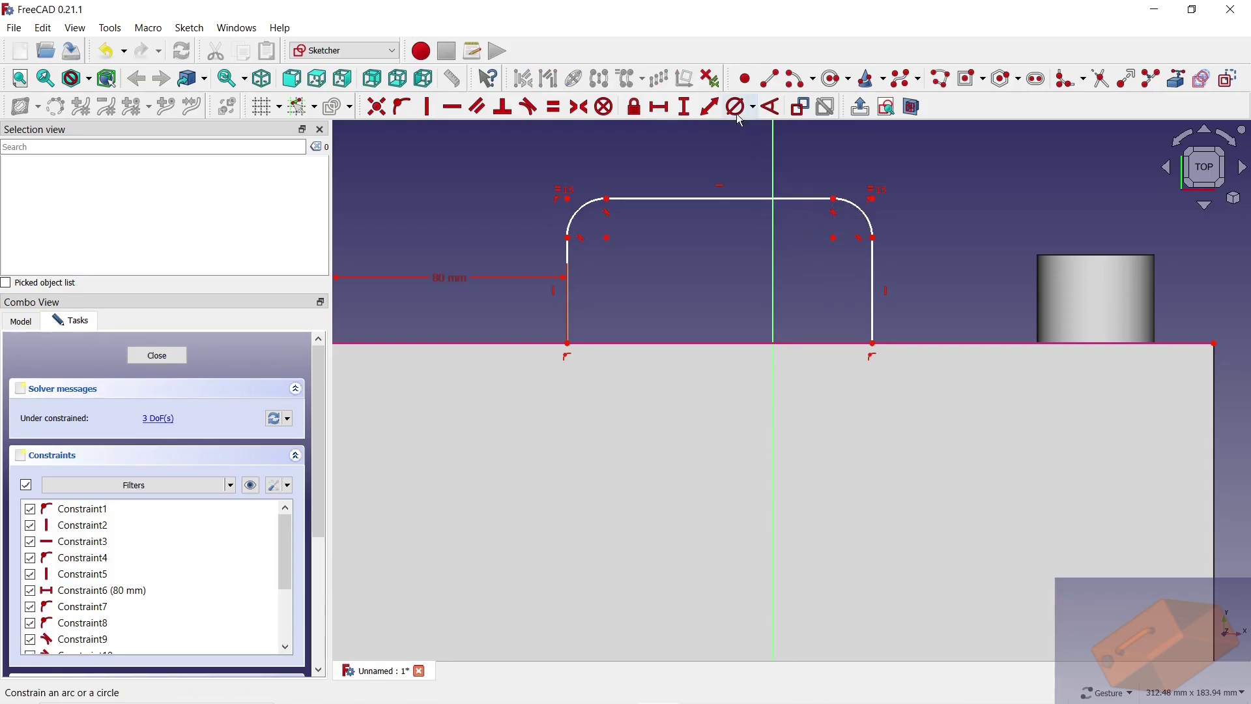
{"action": "left_click", "coordinate": [741, 116]}
{"action": "left_click", "coordinate": [850, 208]}
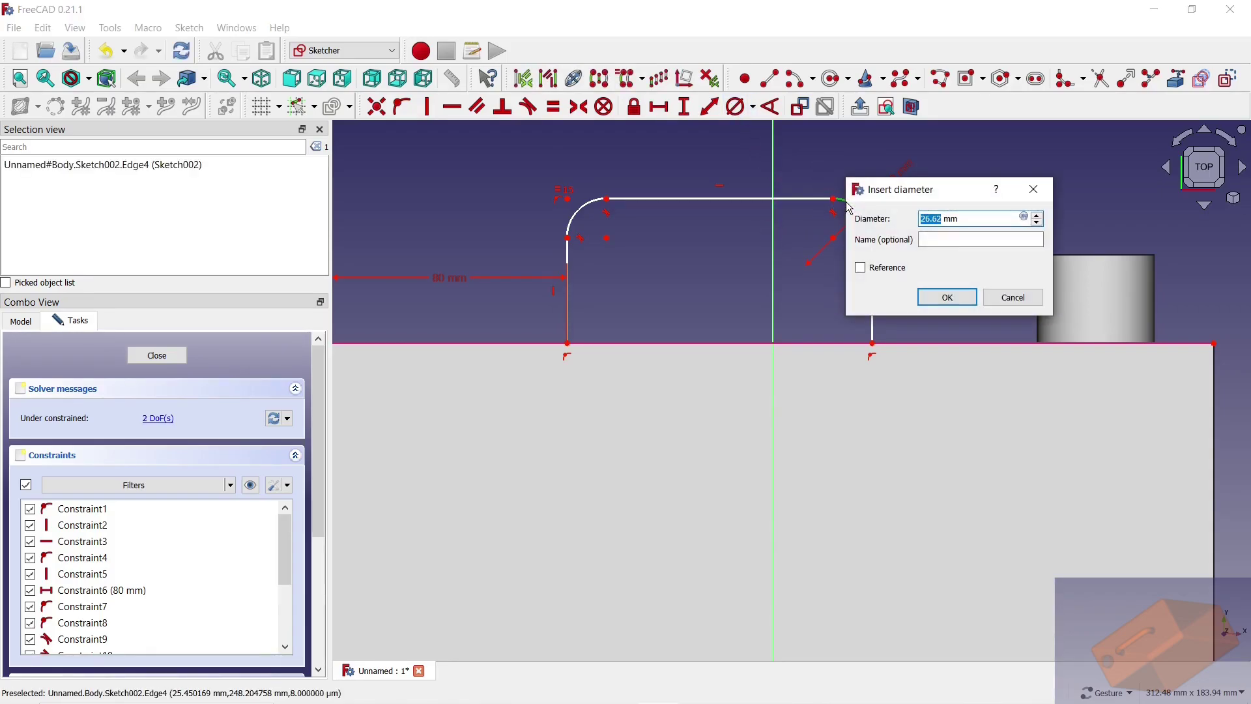
{"action": "key", "text": "Return"}
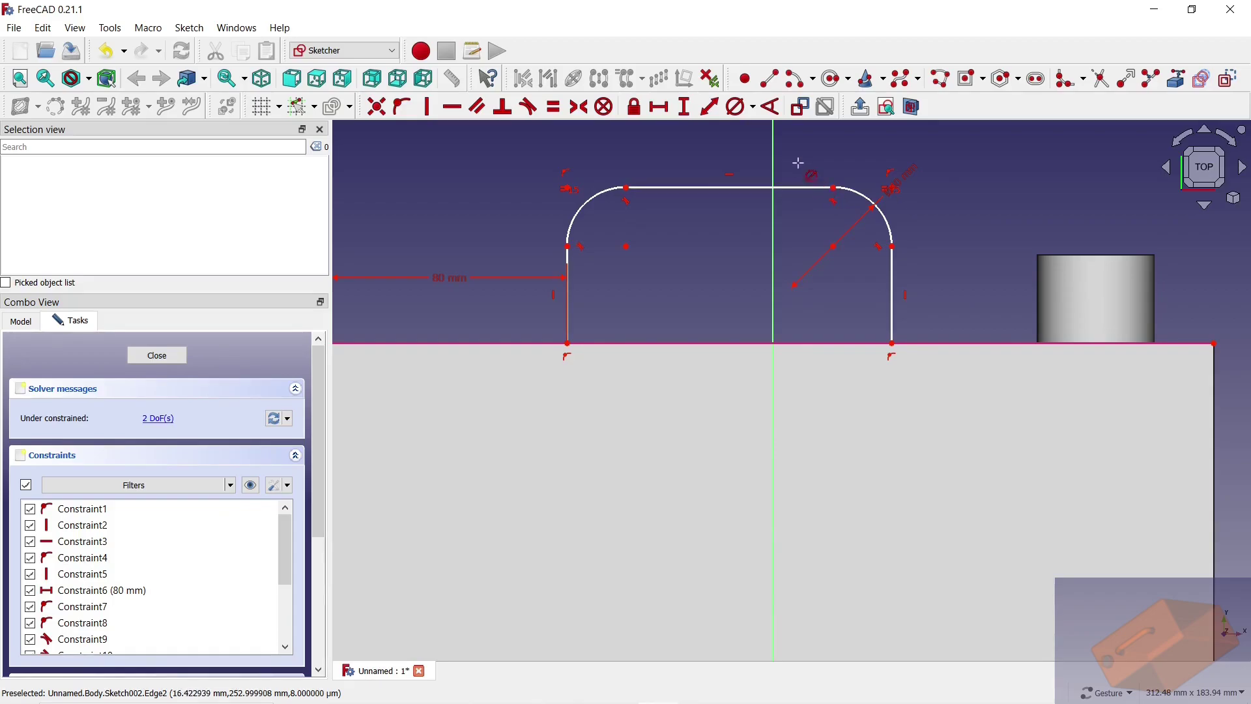
Step: Set a 125 mm horizontal distance between the two arc end points
{"action": "left_click", "coordinate": [659, 107]}
{"action": "left_click", "coordinate": [568, 186]}
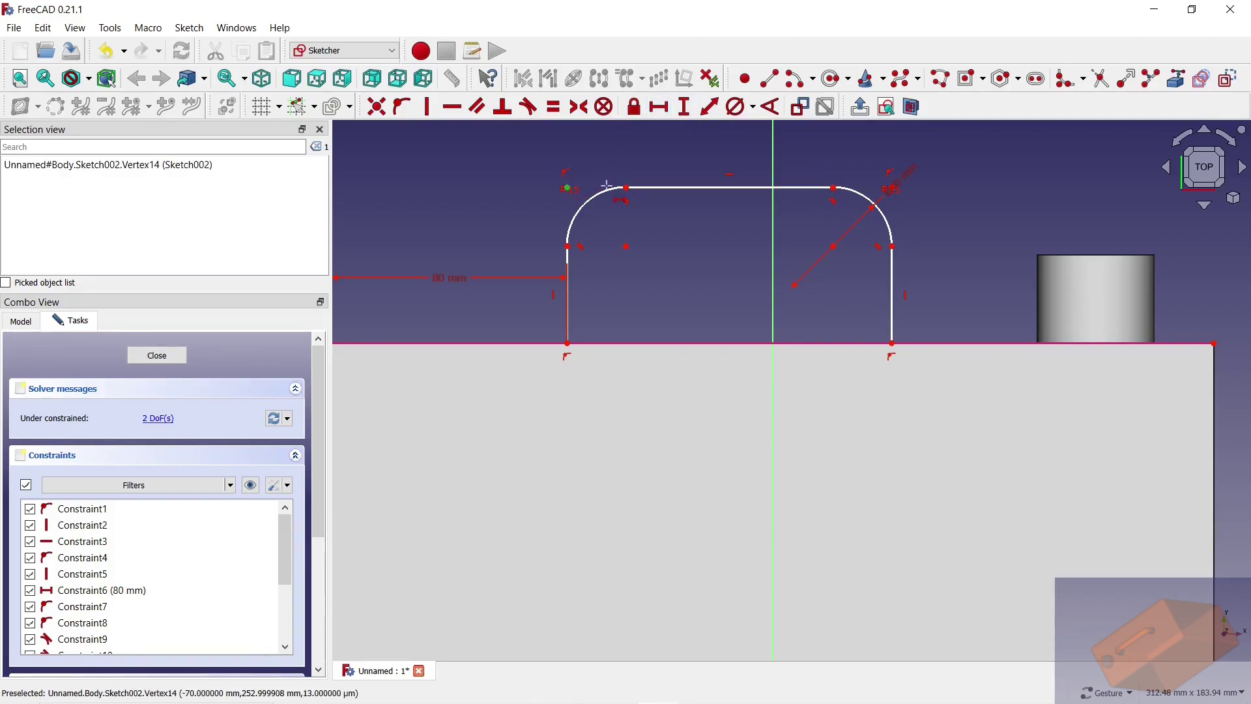
{"action": "scroll", "coordinate": [899, 187], "scroll_direction": "up", "scroll_amount": 3}
{"action": "left_click", "coordinate": [905, 188]}
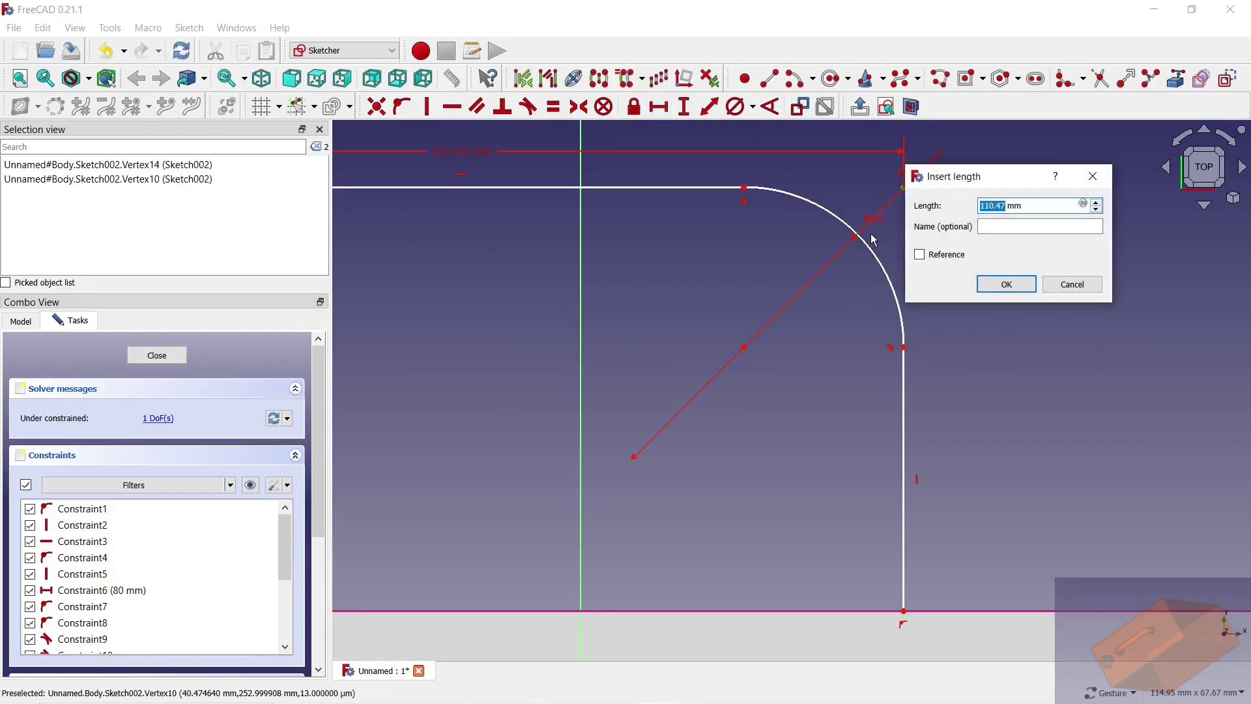
{"action": "type", "text": "125"}
{"action": "key", "text": "Return"}
Step: Set the path's height to 45 mm and close the sketch
{"action": "scroll", "coordinate": [755, 219], "scroll_direction": "down", "scroll_amount": 5}
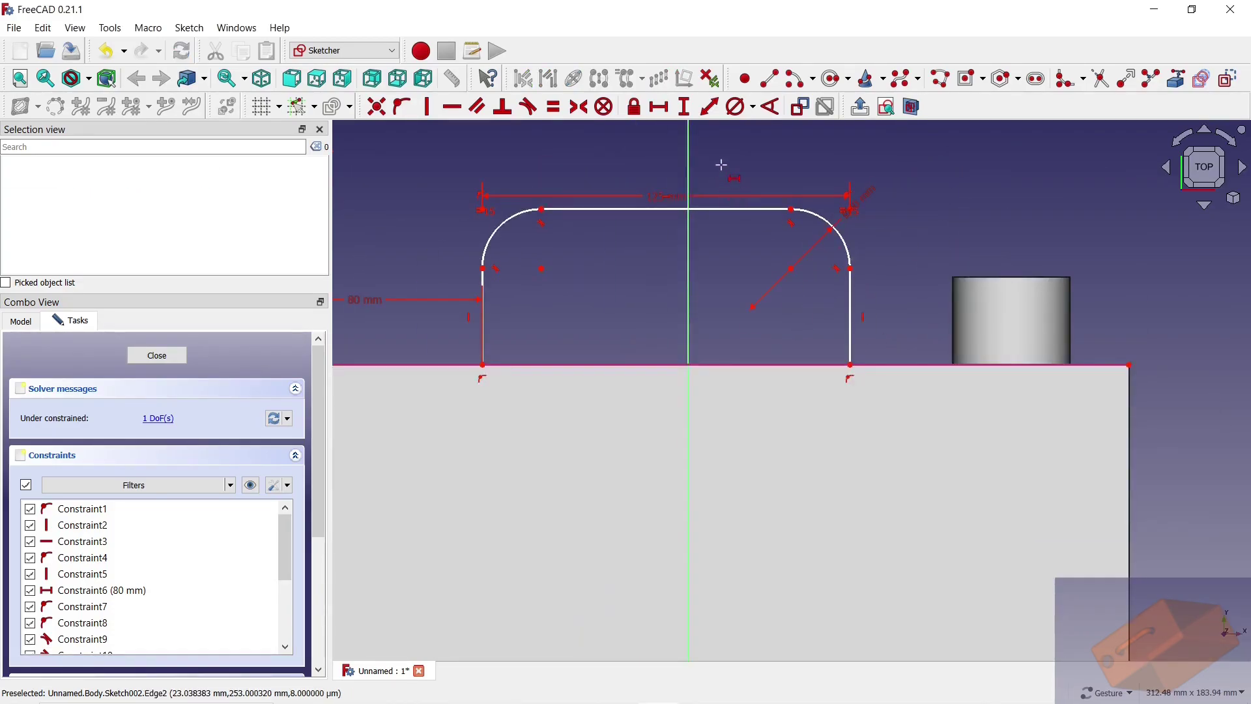
{"action": "left_click", "coordinate": [482, 210]}
{"action": "left_click", "coordinate": [483, 365]}
{"action": "type", "text": "45"}
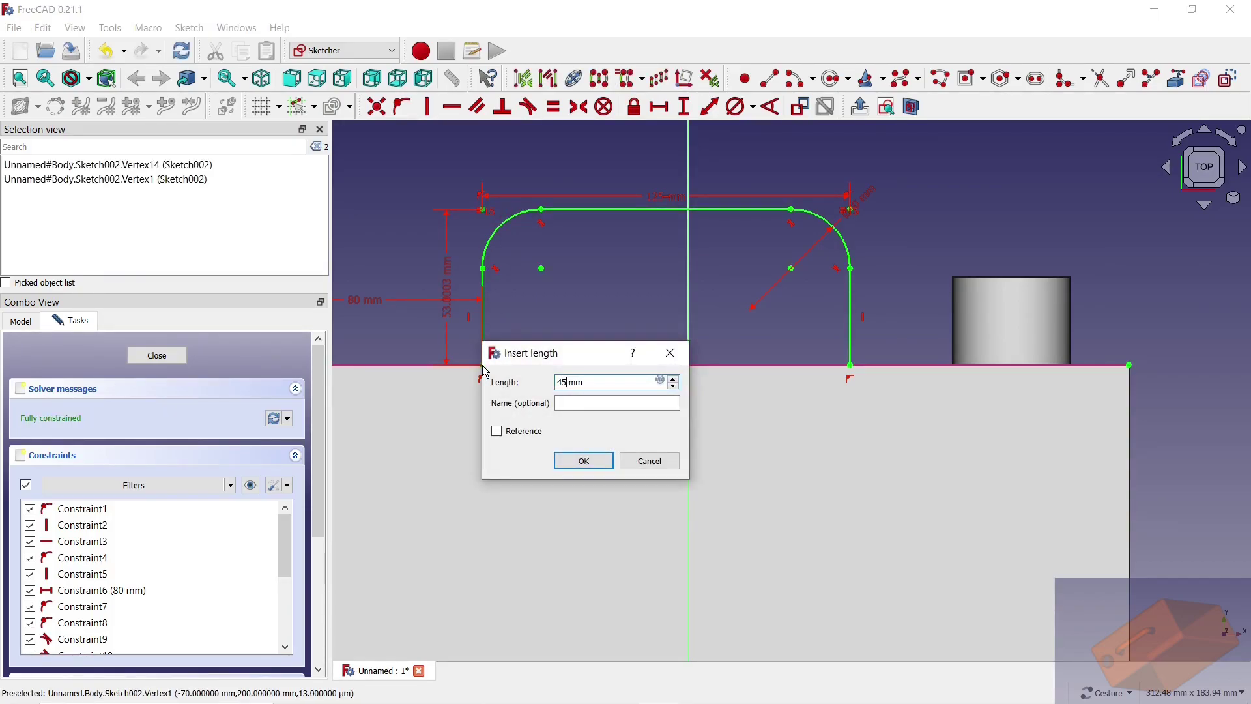
{"action": "key", "text": "Return"}
{"action": "scroll", "coordinate": [436, 253], "scroll_direction": "down", "scroll_amount": 1}
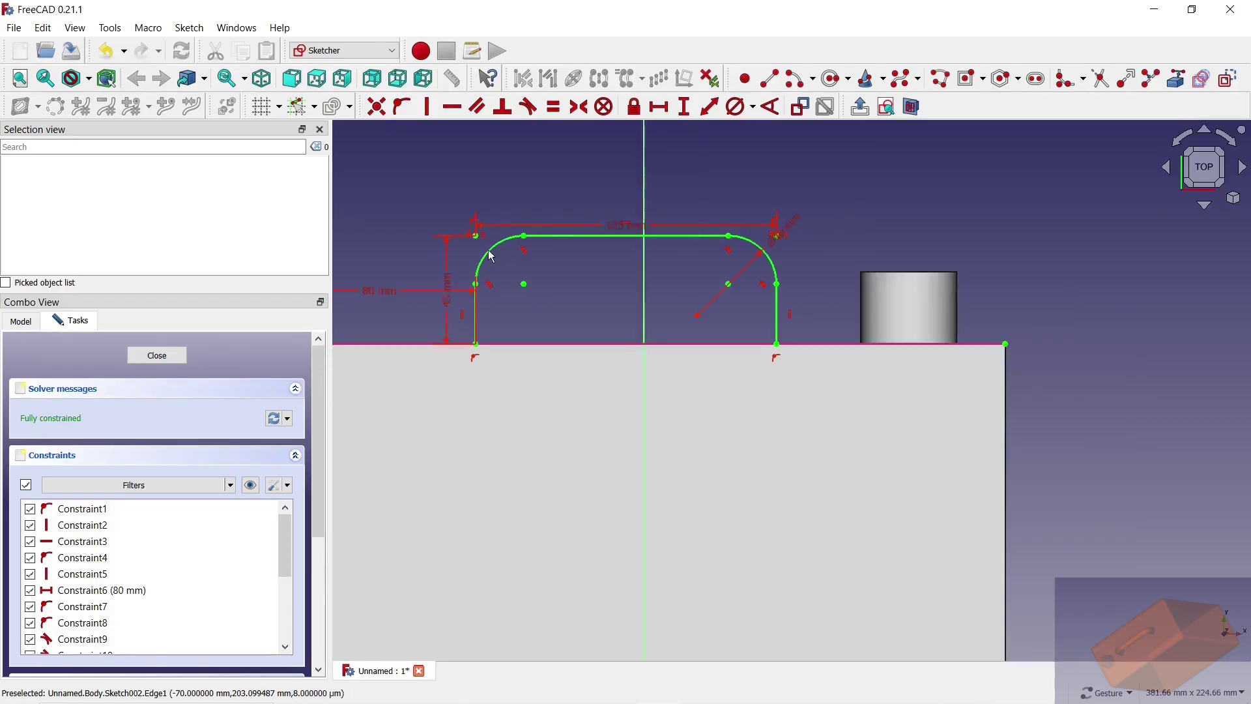
{"action": "scroll", "coordinate": [436, 253], "scroll_direction": "down", "scroll_amount": 2}
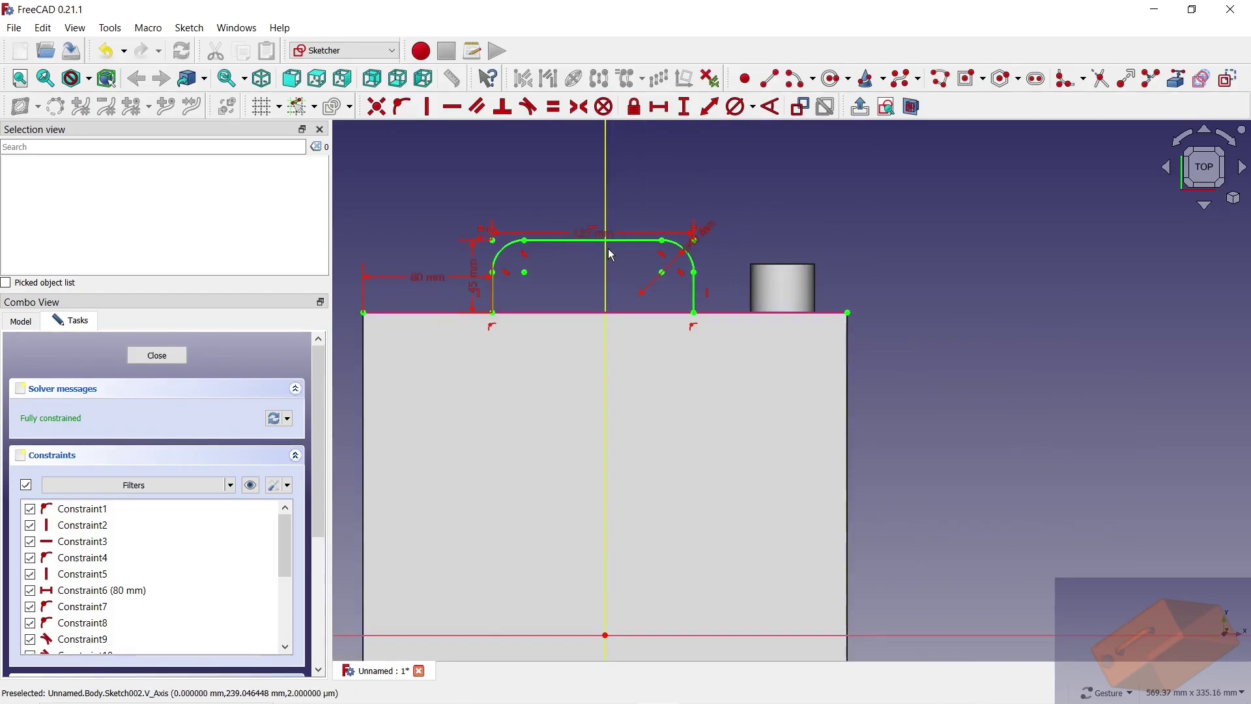
{"action": "left_click", "coordinate": [164, 355]}
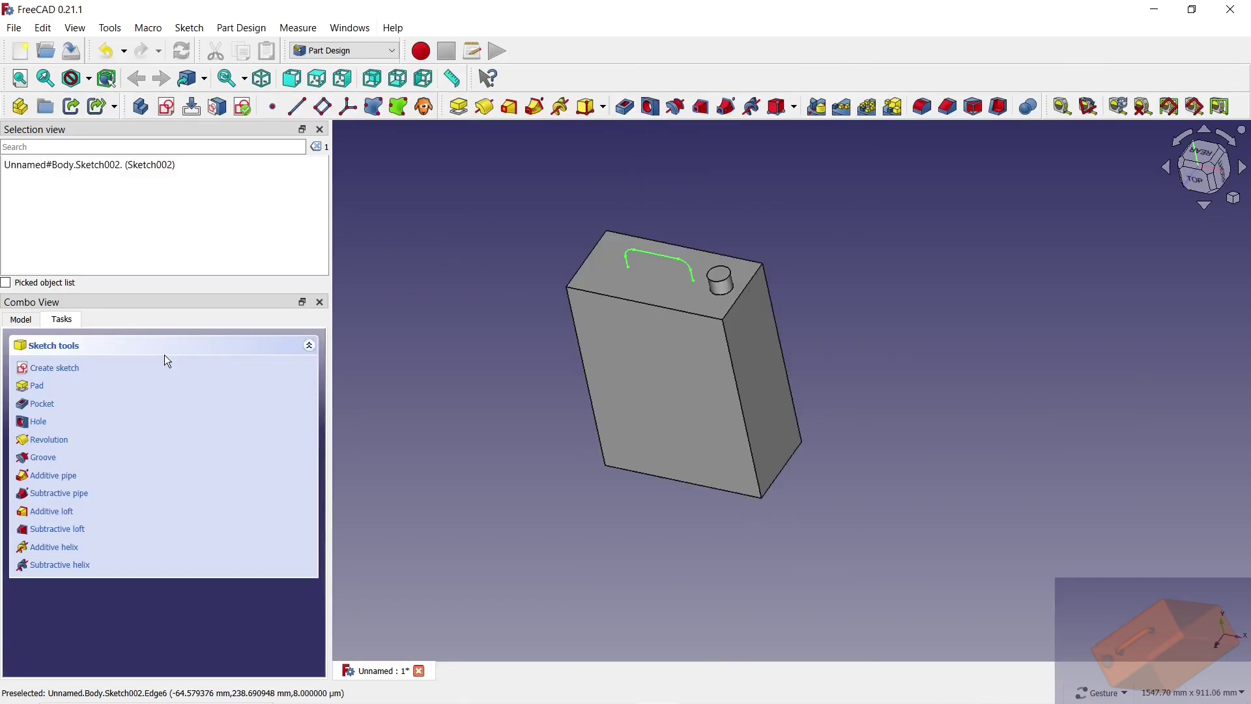
Step: Start a new sketch on the YZ plane
{"action": "left_click", "coordinate": [166, 106]}
{"action": "mouse_move", "coordinate": [895, 335]}
{"action": "left_mouse_down"}
{"action": "mouse_move", "coordinate": [913, 378]}
{"action": "mouse_move", "coordinate": [872, 383]}
{"action": "left_mouse_up"}
{"action": "left_click", "coordinate": [669, 171]}
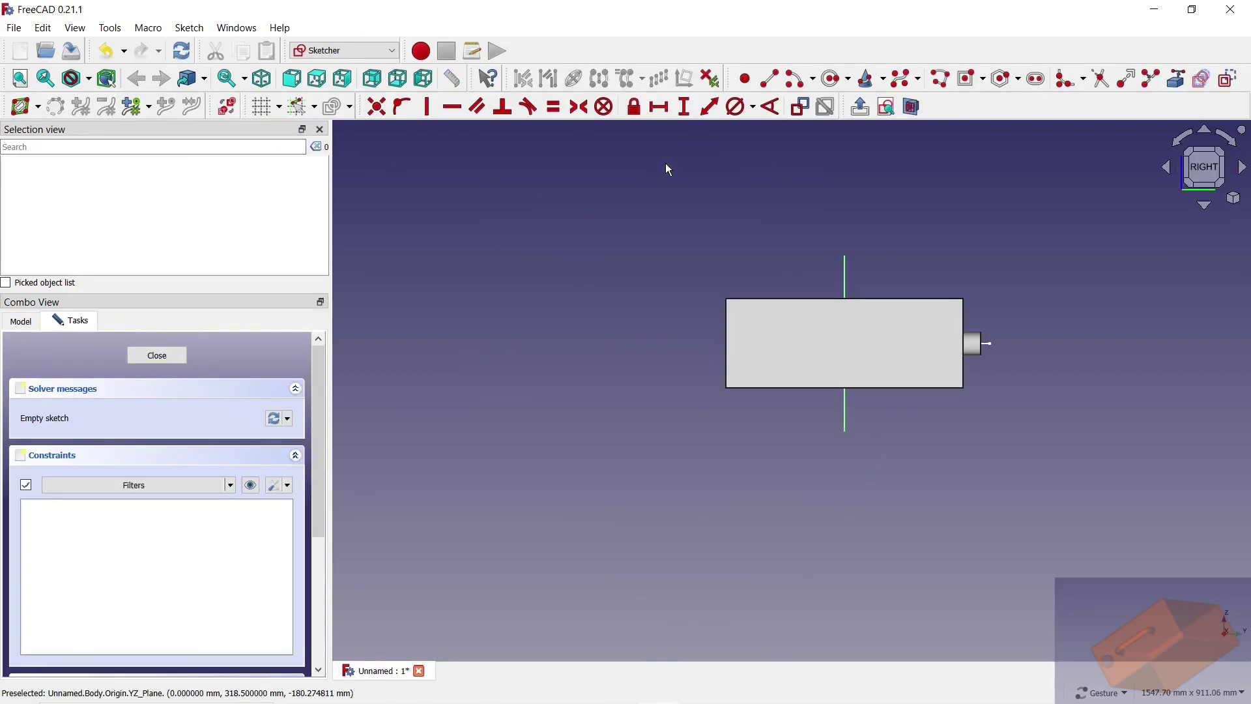
{"action": "scroll", "coordinate": [1018, 349], "scroll_direction": "up", "scroll_amount": 3}
{"action": "scroll", "coordinate": [1018, 349], "scroll_direction": "up", "scroll_amount": 5}
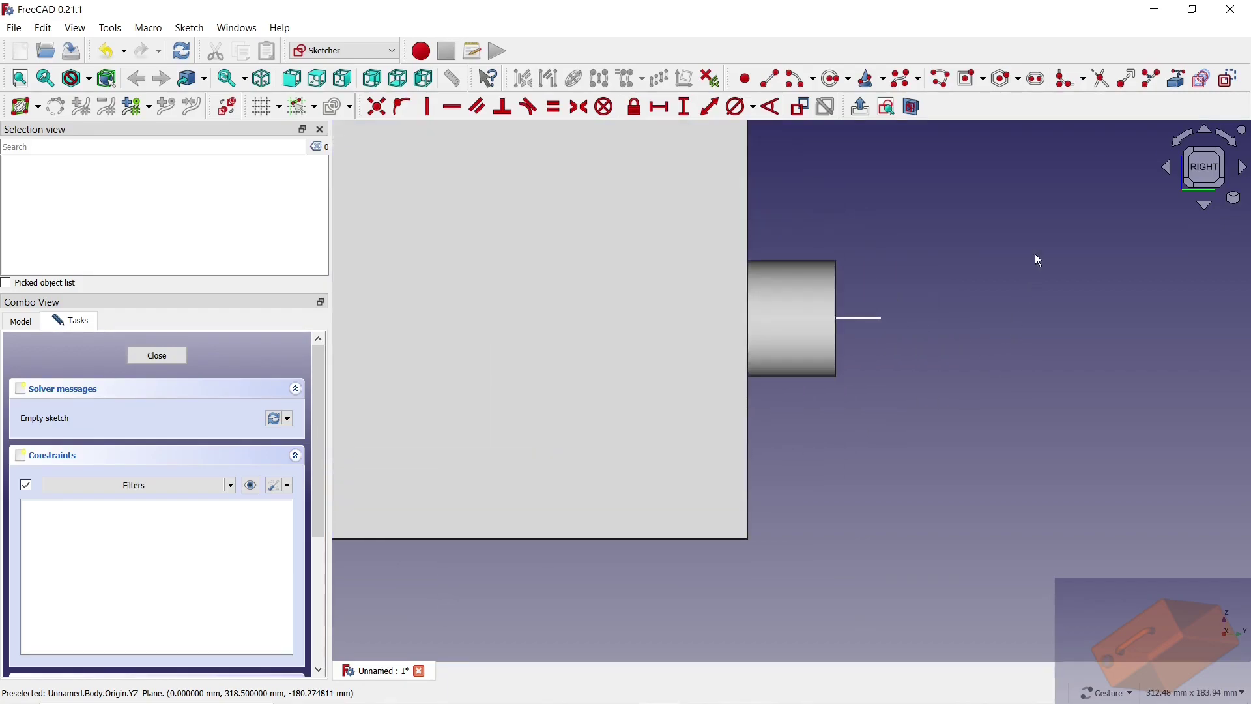
Step: Link the path's end point as external geometry and draw a circle centred on it
{"action": "left_click", "coordinate": [1180, 81]}
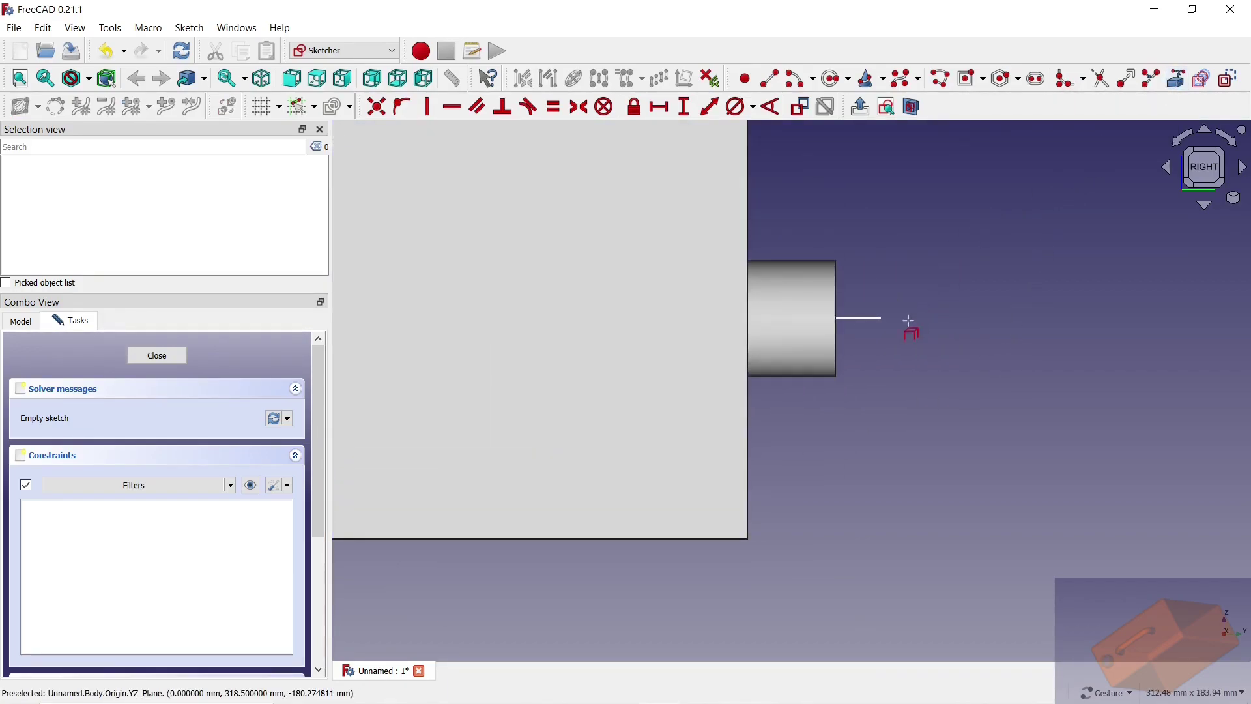
{"action": "scroll", "coordinate": [899, 319], "scroll_direction": "up", "scroll_amount": 6}
{"action": "left_click", "coordinate": [869, 287]}
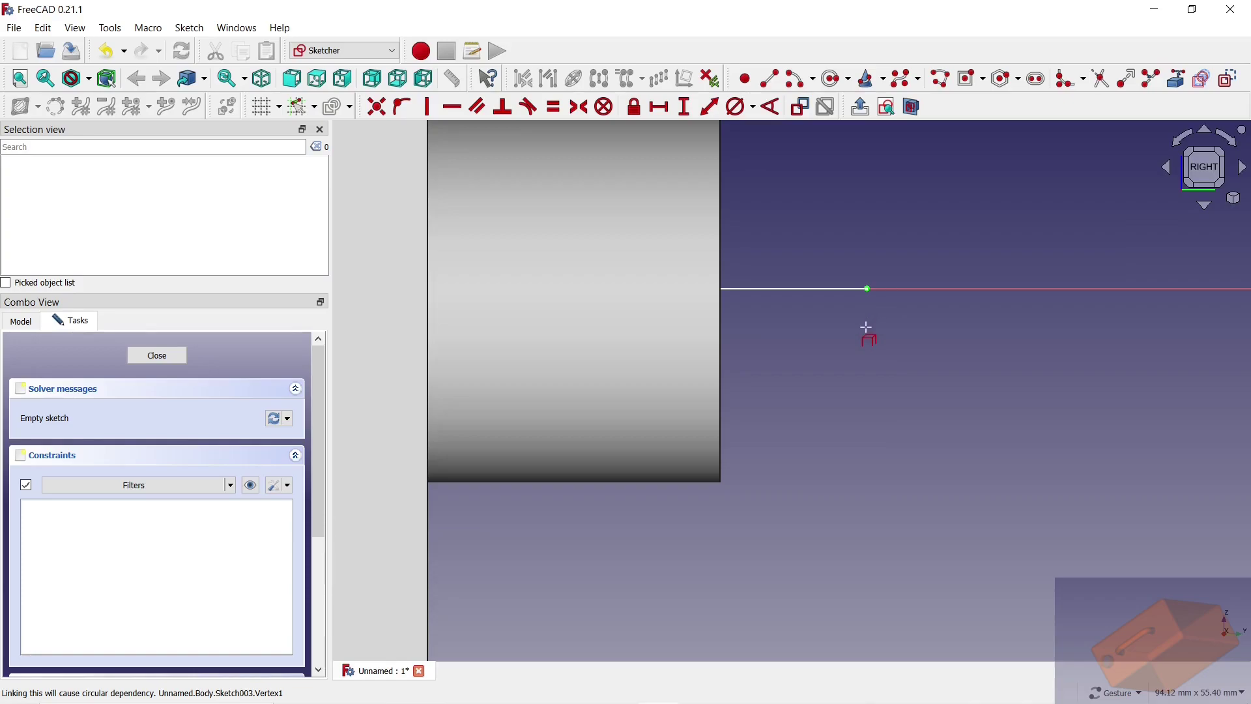
{"action": "scroll", "coordinate": [847, 334], "scroll_direction": "down", "scroll_amount": 2}
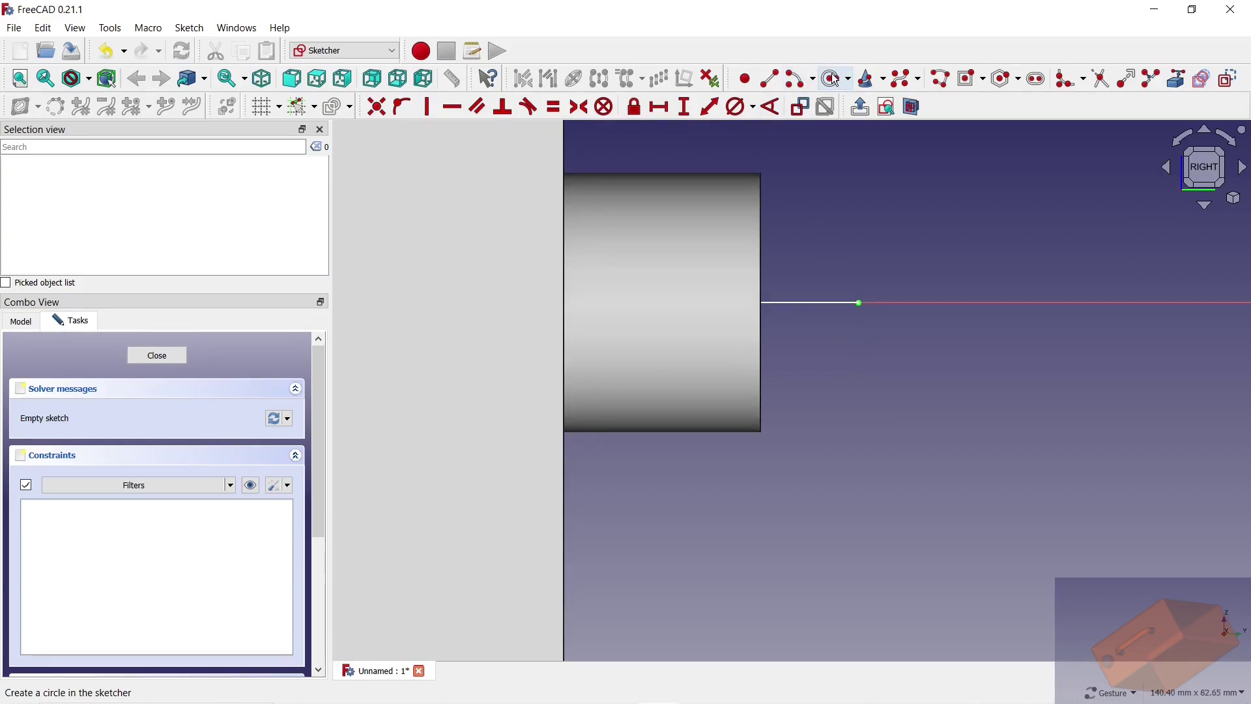
{"action": "left_click", "coordinate": [836, 79]}
{"action": "left_click", "coordinate": [858, 302]}
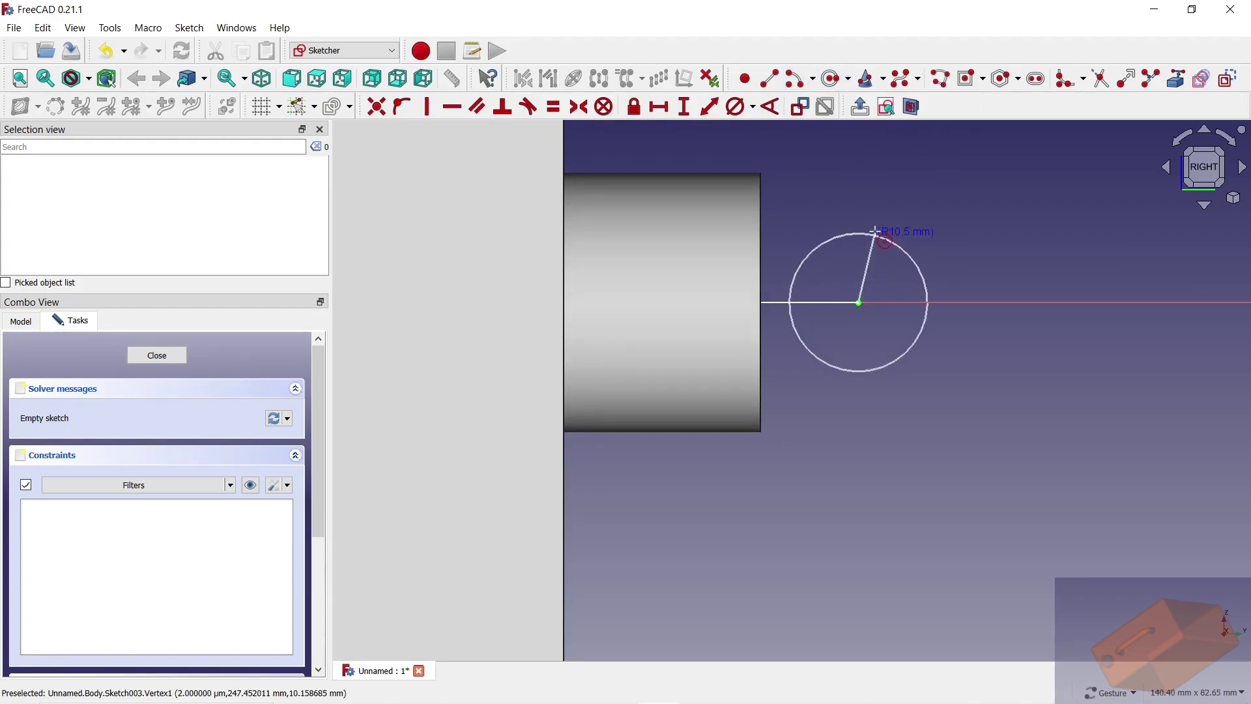
{"action": "left_click", "coordinate": [875, 231]}
Step: Give the circle a 20 mm diameter and close the sketch
{"action": "left_click", "coordinate": [736, 107]}
{"action": "left_click", "coordinate": [870, 235]}
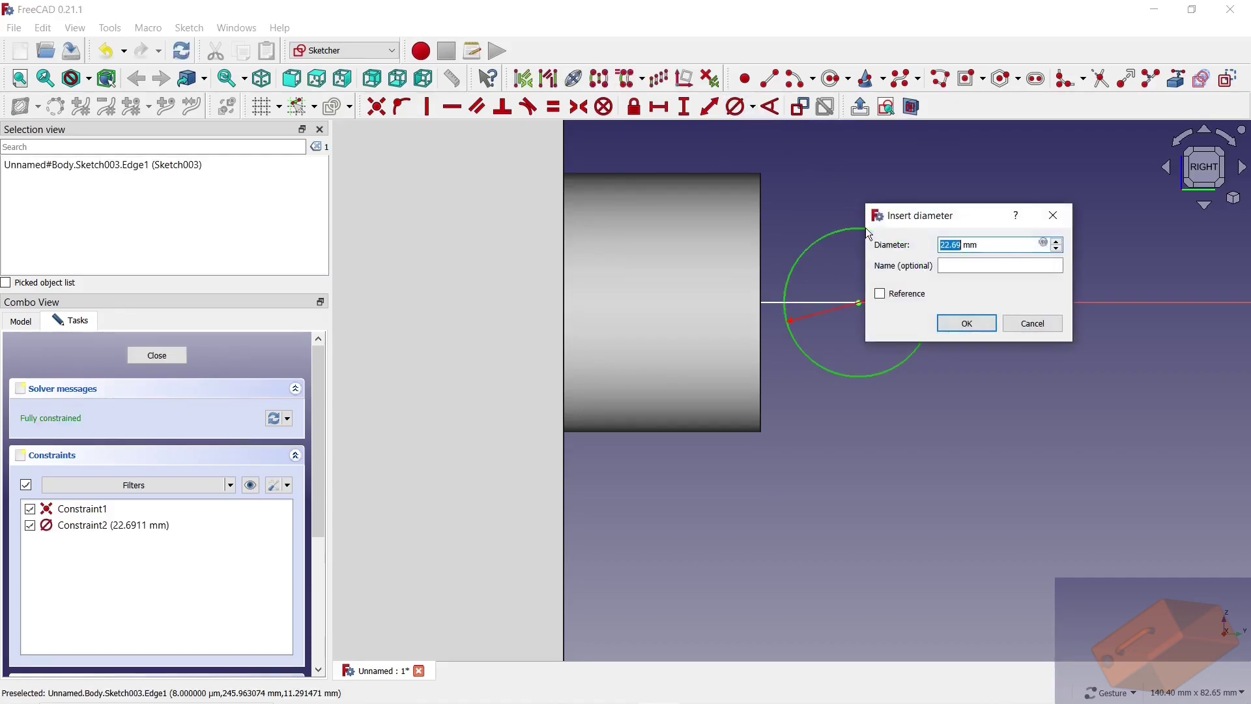
{"action": "type", "text": "20"}
{"action": "key", "text": "Return"}
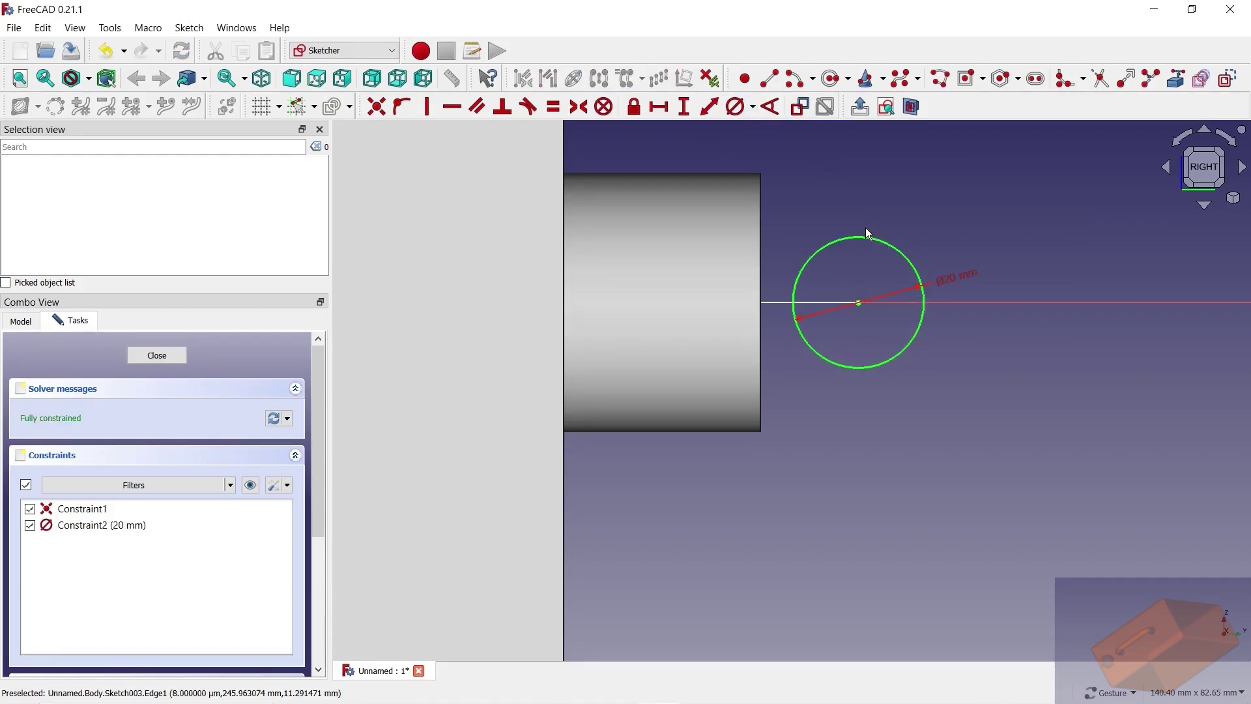
{"action": "scroll", "coordinate": [892, 298], "scroll_direction": "down", "scroll_amount": 5}
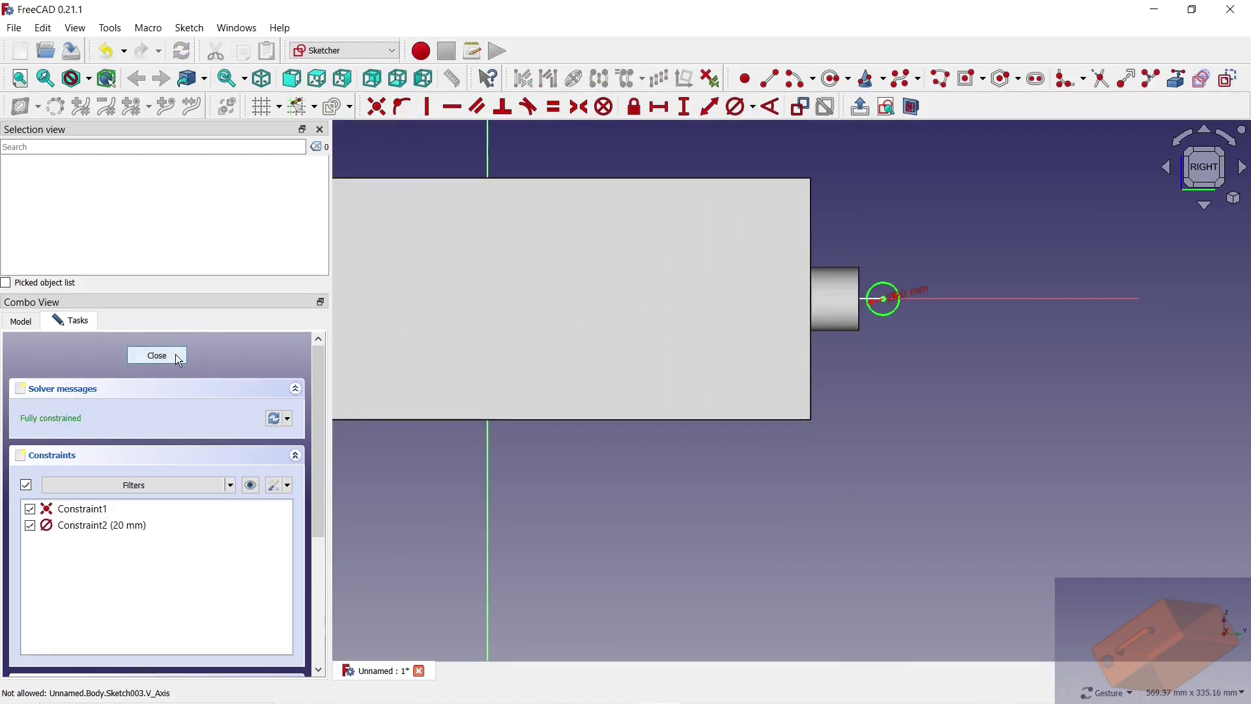
{"action": "left_click", "coordinate": [157, 356]}
{"action": "left_click", "coordinate": [21, 319]}
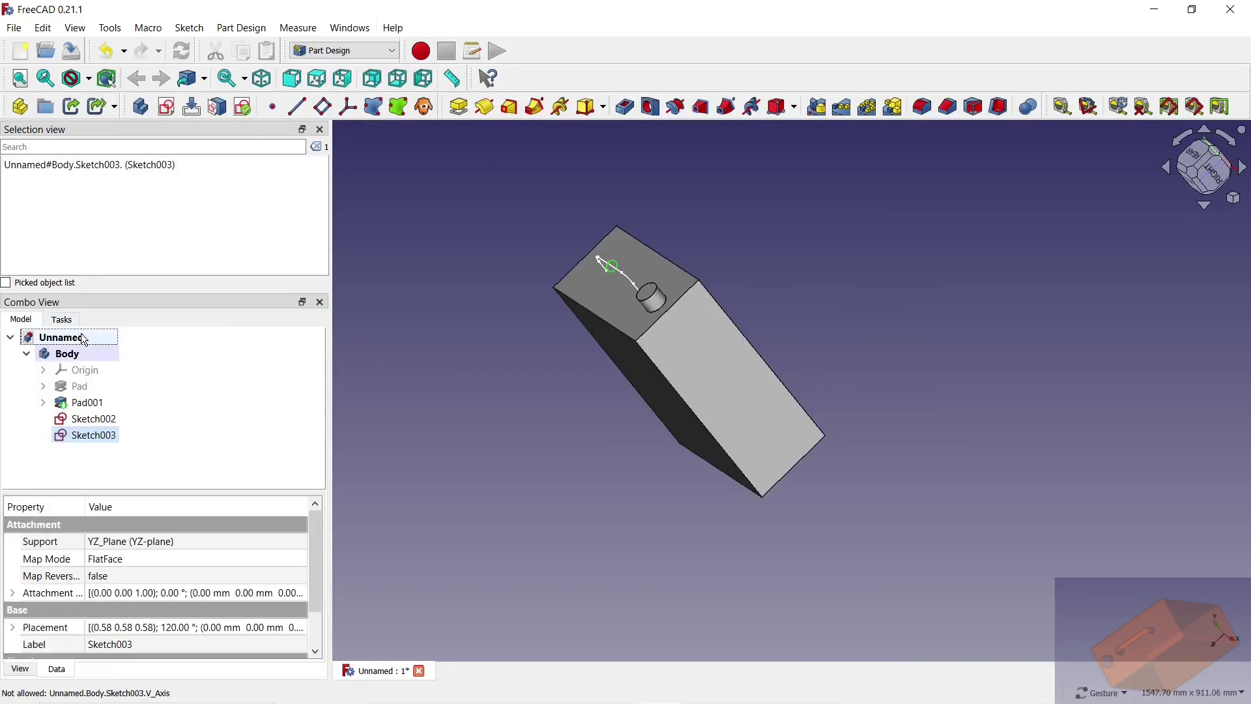
Step: Sweep the circle sketch along path Sketch002 as an AdditivePipe handle
{"action": "left_click_drag", "start_coordinate": [506, 378], "coordinate": [581, 393]}
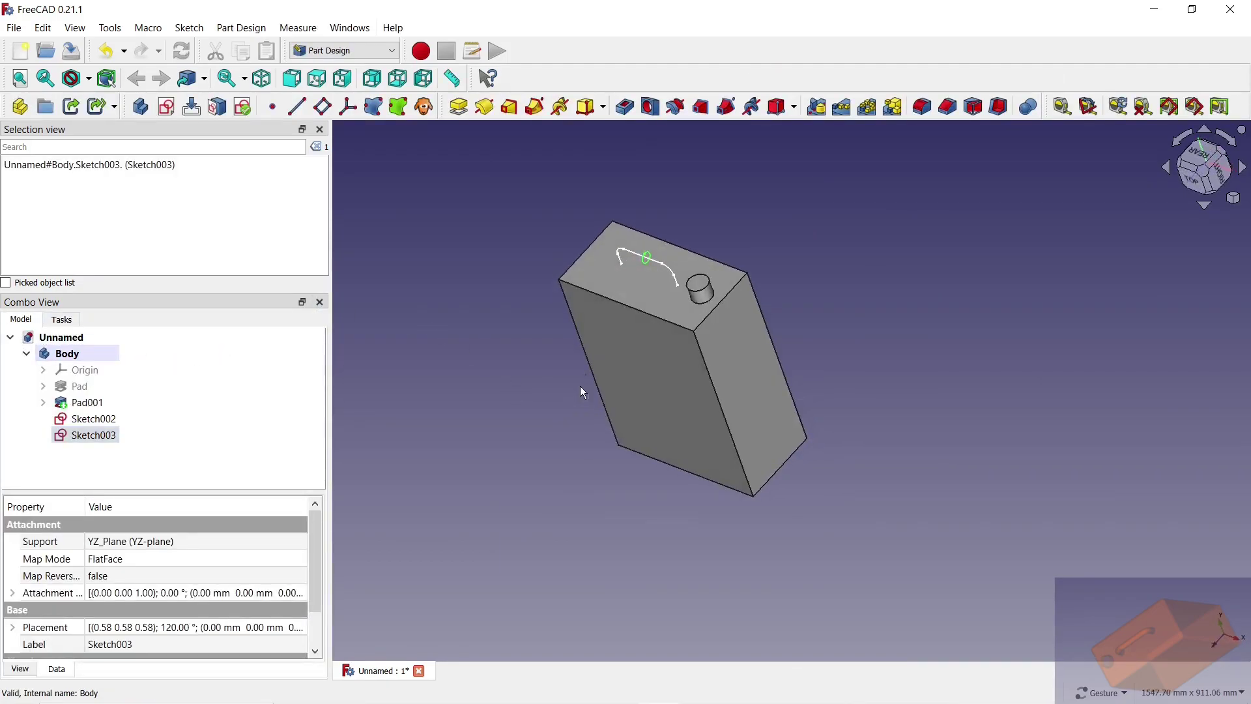
{"action": "scroll", "coordinate": [598, 257], "scroll_direction": "up", "scroll_amount": 3}
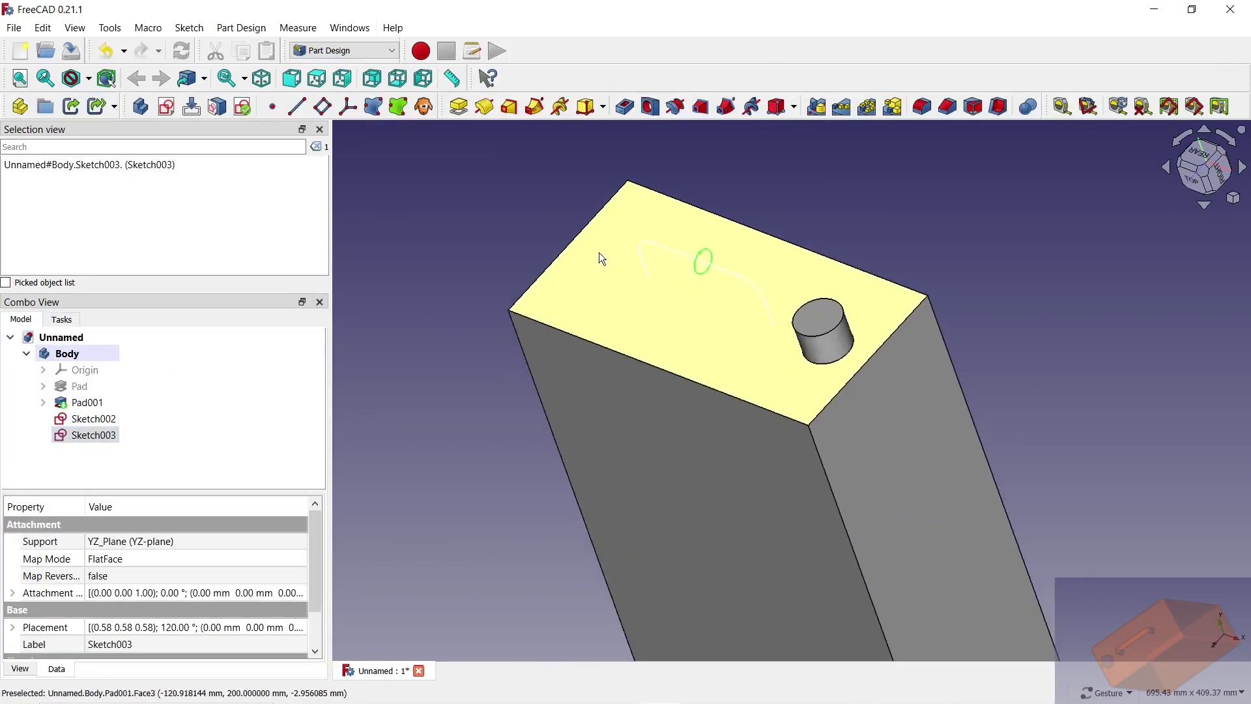
{"action": "left_click", "coordinate": [98, 421], "text": "ctrl"}
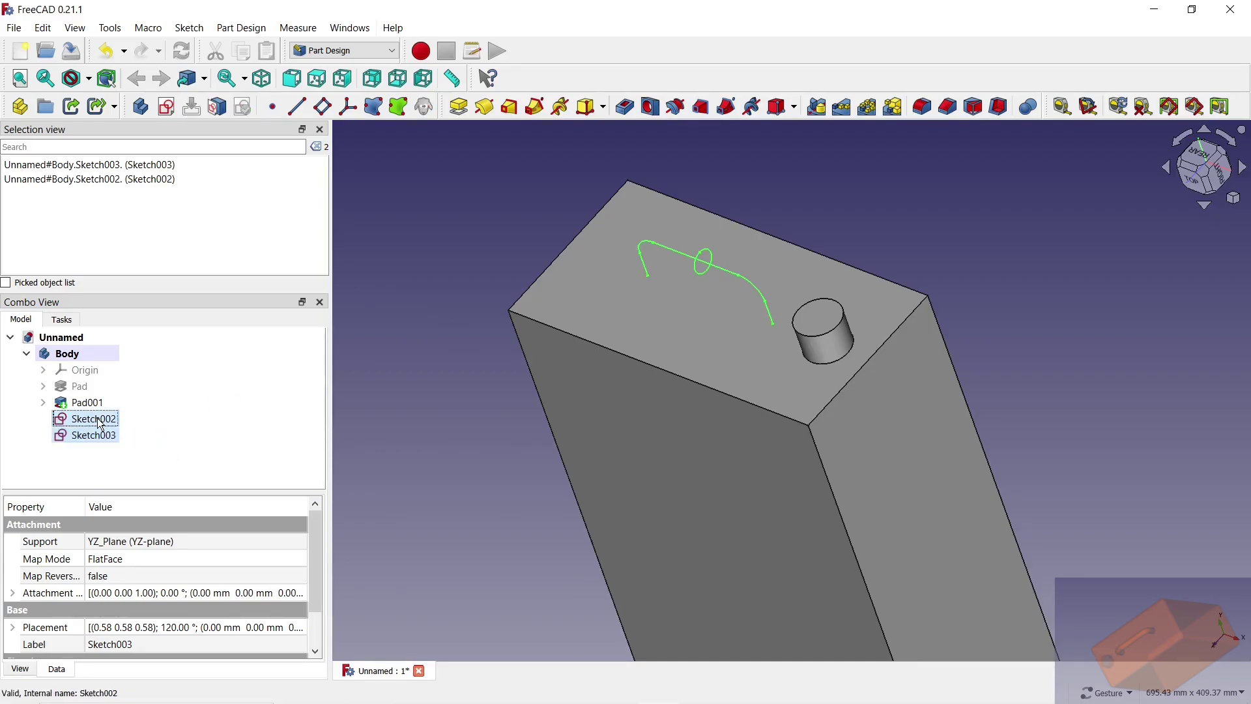
{"action": "left_click", "coordinate": [536, 107]}
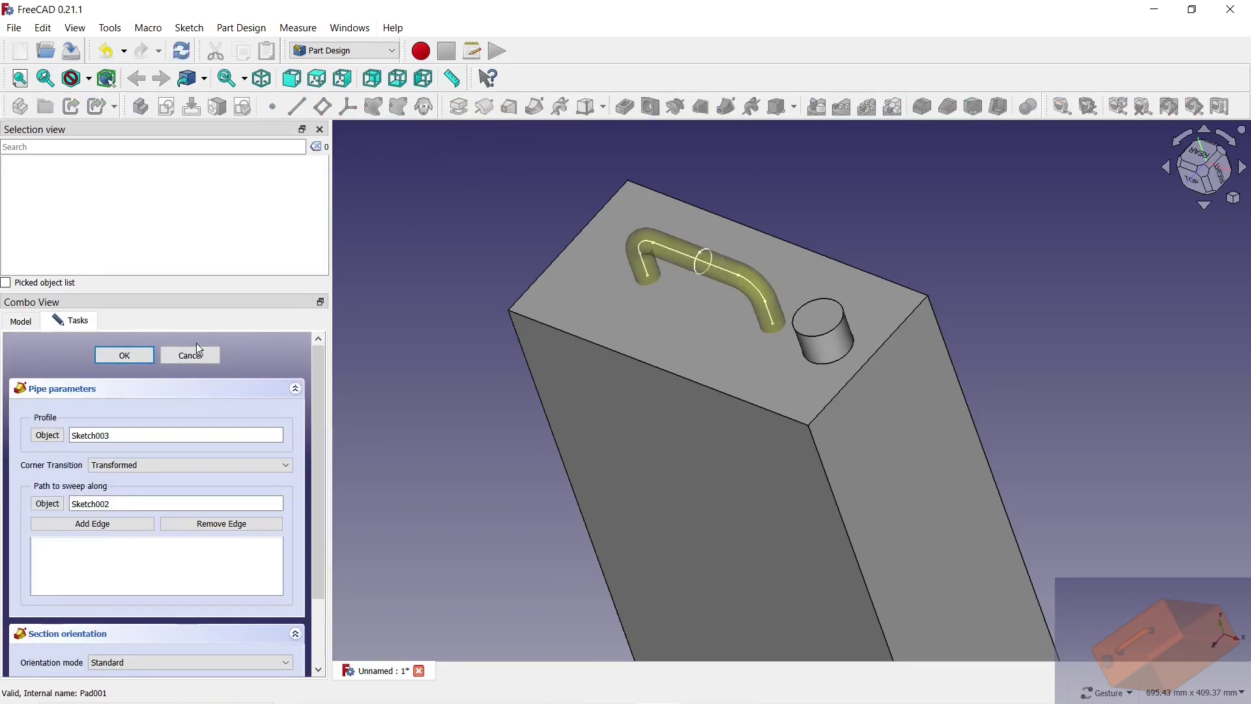
{"action": "left_click", "coordinate": [142, 355]}
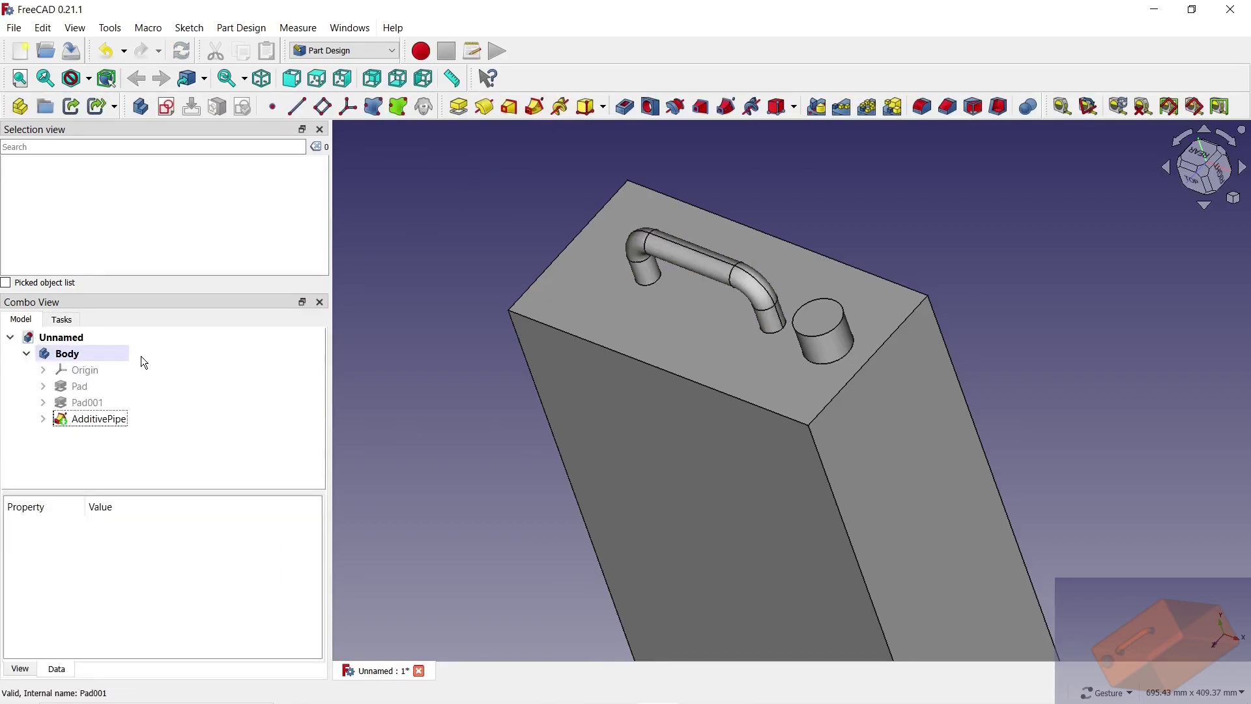
{"action": "left_click", "coordinate": [43, 419]}
{"action": "left_click", "coordinate": [104, 451]}
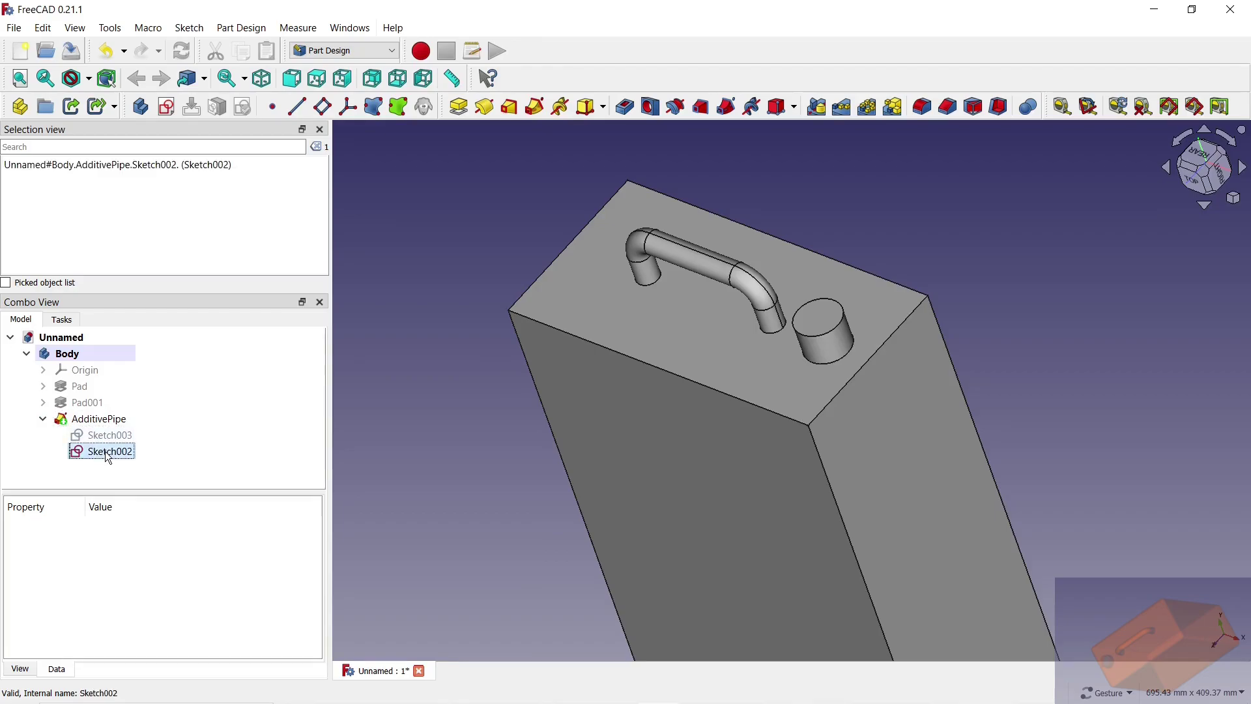
{"action": "left_click", "coordinate": [149, 476]}
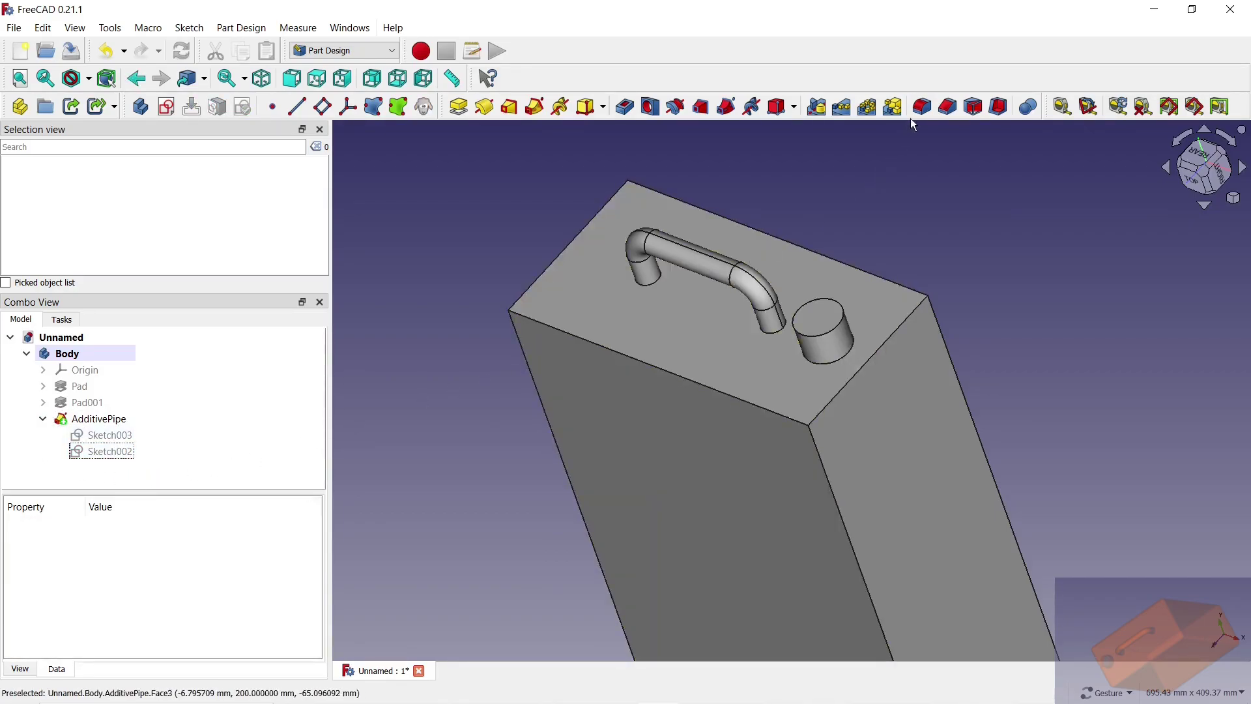
Step: Select the base edges of both handle legs and the cylinder boss for a fillet
{"action": "left_click", "coordinate": [924, 109]}
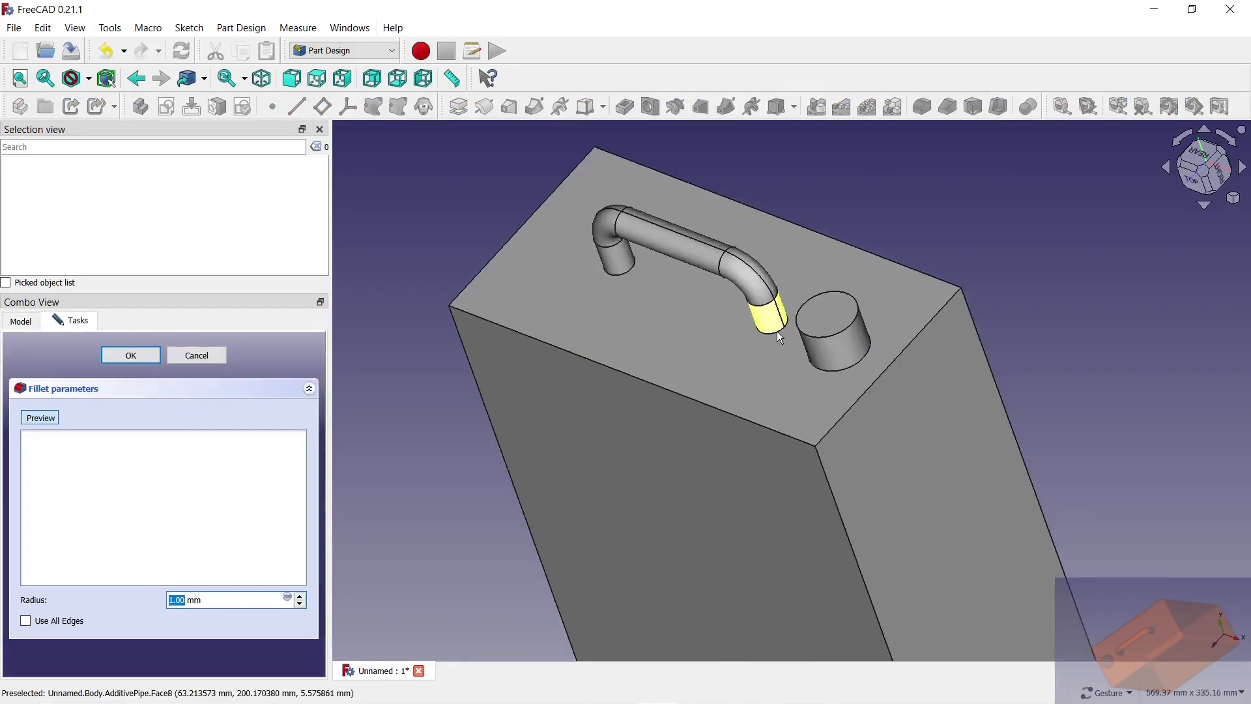
{"action": "scroll", "coordinate": [777, 331], "scroll_direction": "up", "scroll_amount": 5}
{"action": "scroll", "coordinate": [775, 336], "scroll_direction": "up", "scroll_amount": 2}
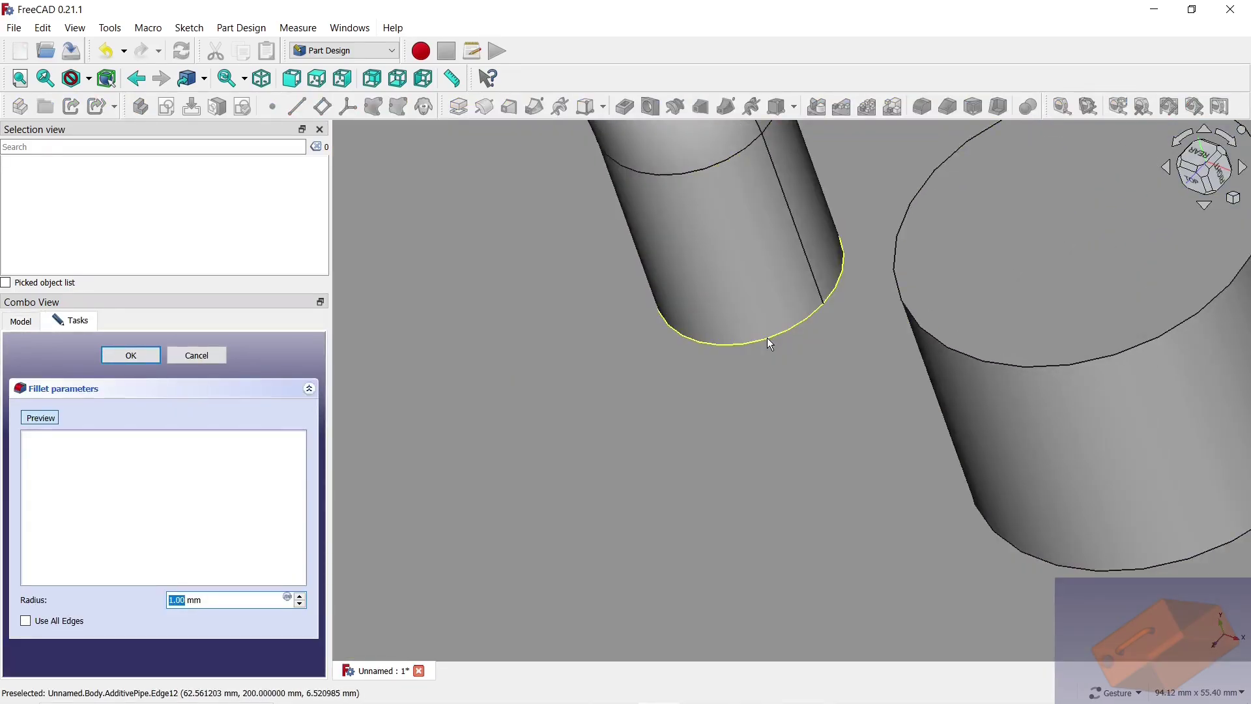
{"action": "left_click", "coordinate": [769, 338]}
{"action": "left_click", "coordinate": [1017, 549]}
{"action": "scroll", "coordinate": [687, 400], "scroll_direction": "down", "scroll_amount": 5}
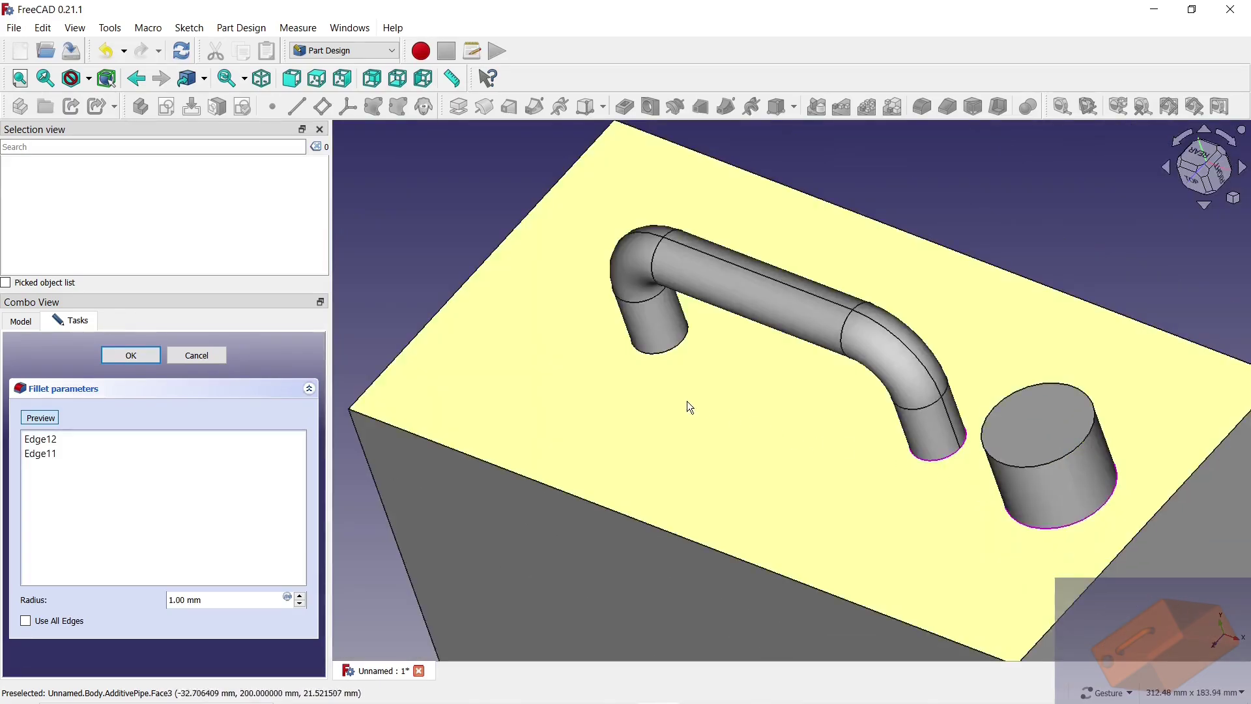
{"action": "scroll", "coordinate": [657, 316], "scroll_direction": "up", "scroll_amount": 5}
{"action": "left_click", "coordinate": [656, 308]}
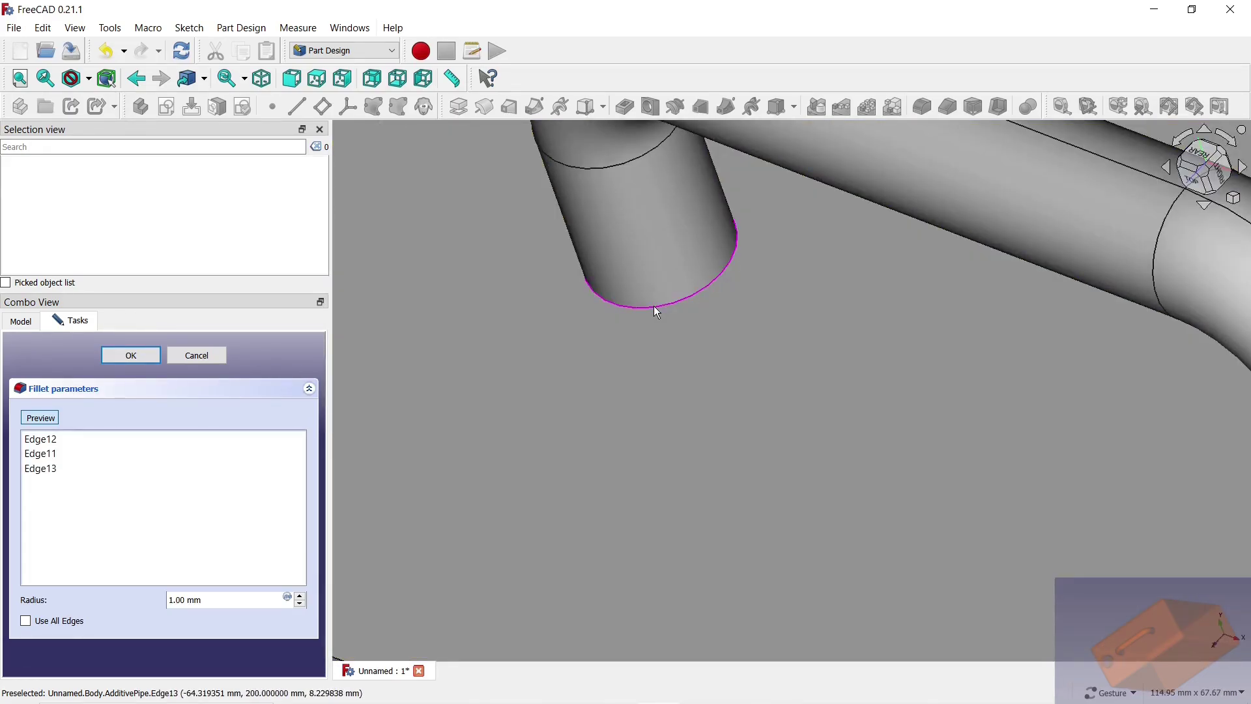
{"action": "scroll", "coordinate": [656, 307], "scroll_direction": "down", "scroll_amount": 5}
Step: Raise the fillet radius two increments, confirm it, and view the whole model
{"action": "left_click", "coordinate": [300, 596]}
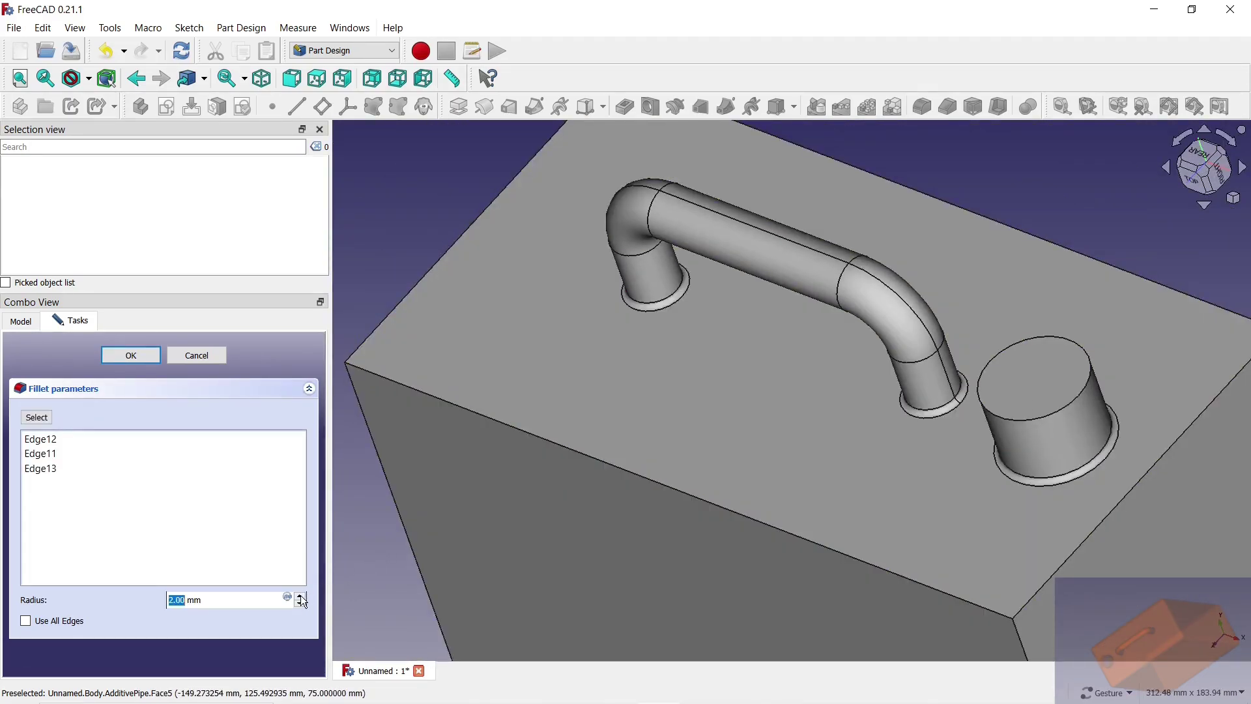
{"action": "left_click", "coordinate": [300, 596]}
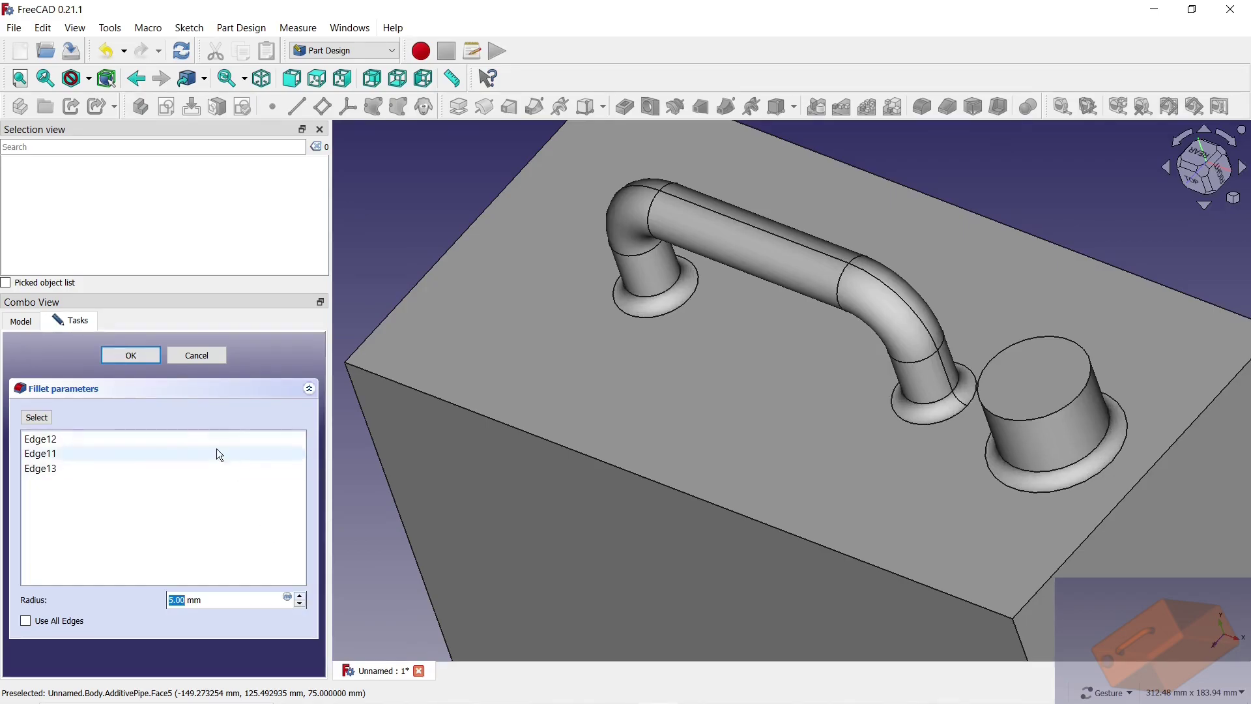
{"action": "left_click", "coordinate": [143, 360]}
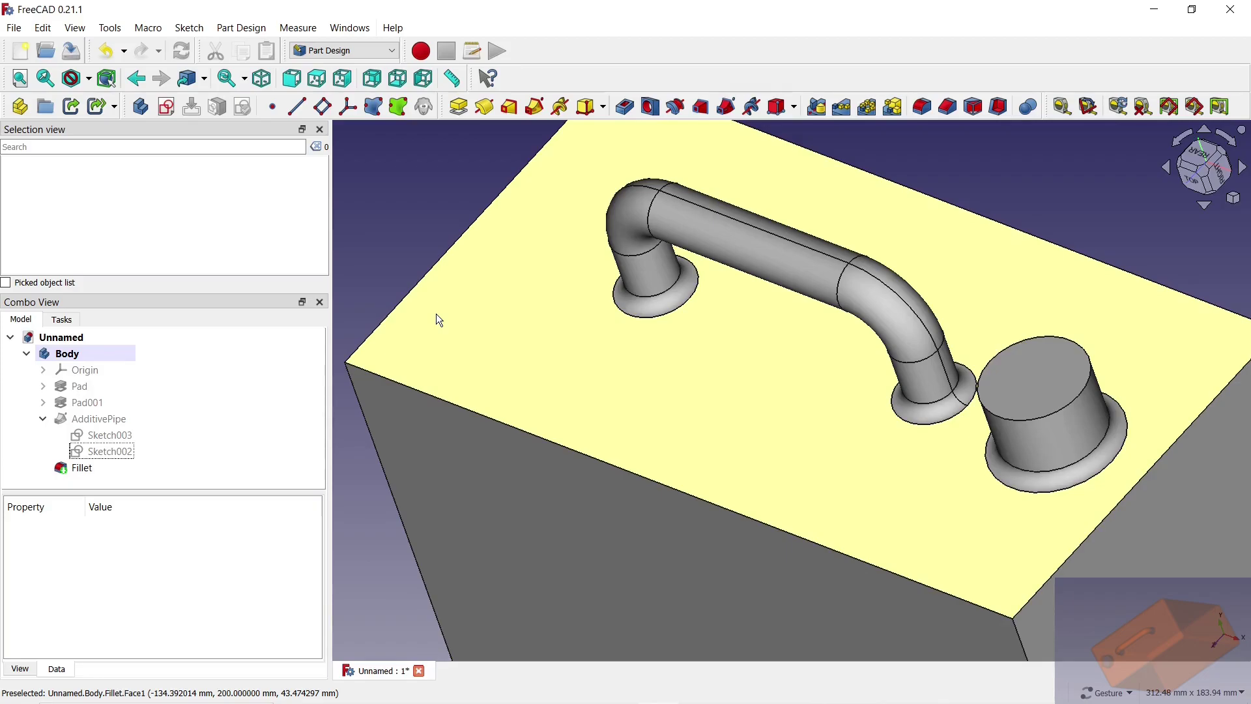
{"action": "scroll", "coordinate": [440, 320], "scroll_direction": "down", "scroll_amount": 3}
{"action": "mouse_move", "coordinate": [505, 288]}
{"action": "left_mouse_down"}
{"action": "mouse_move", "coordinate": [689, 421]}
{"action": "mouse_move", "coordinate": [811, 330]}
{"action": "mouse_move", "coordinate": [899, 312]}
{"action": "mouse_move", "coordinate": [908, 291]}
{"action": "mouse_move", "coordinate": [963, 281]}
{"action": "mouse_move", "coordinate": [937, 303]}
{"action": "left_mouse_up"}
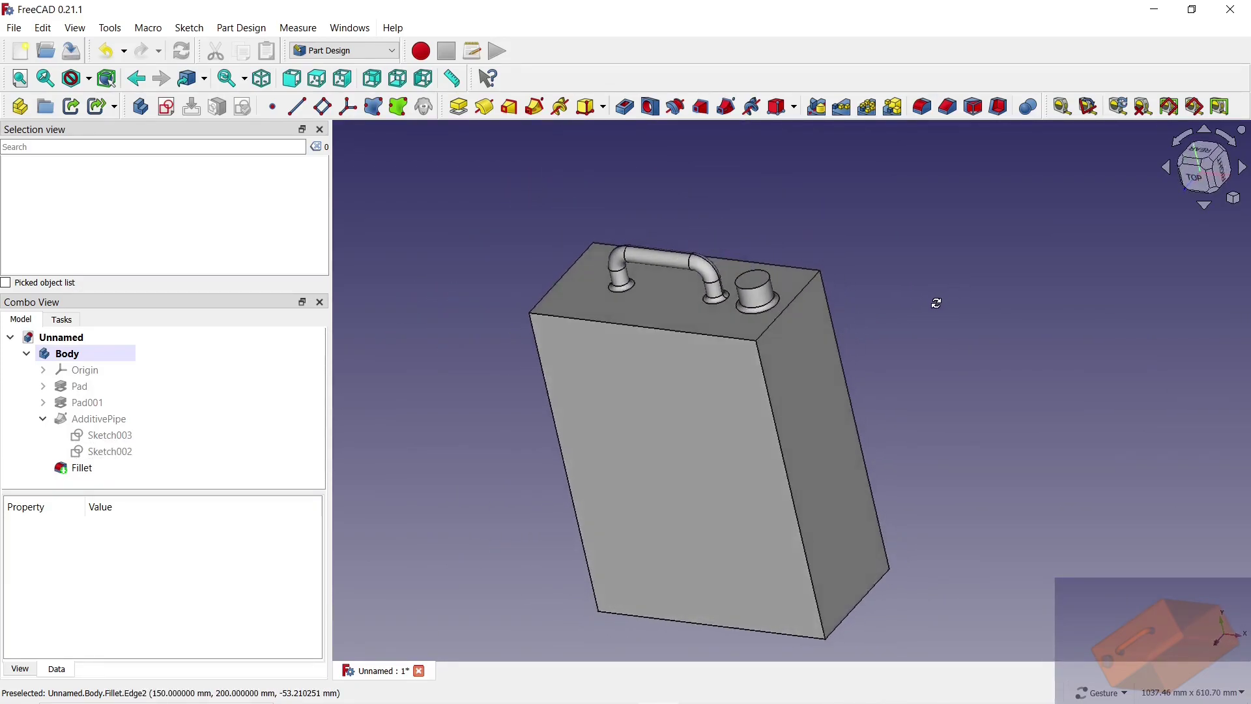
Step: Fillet the block's four side faces at 12 mm radius as Fillet001
{"action": "left_click", "coordinate": [921, 106]}
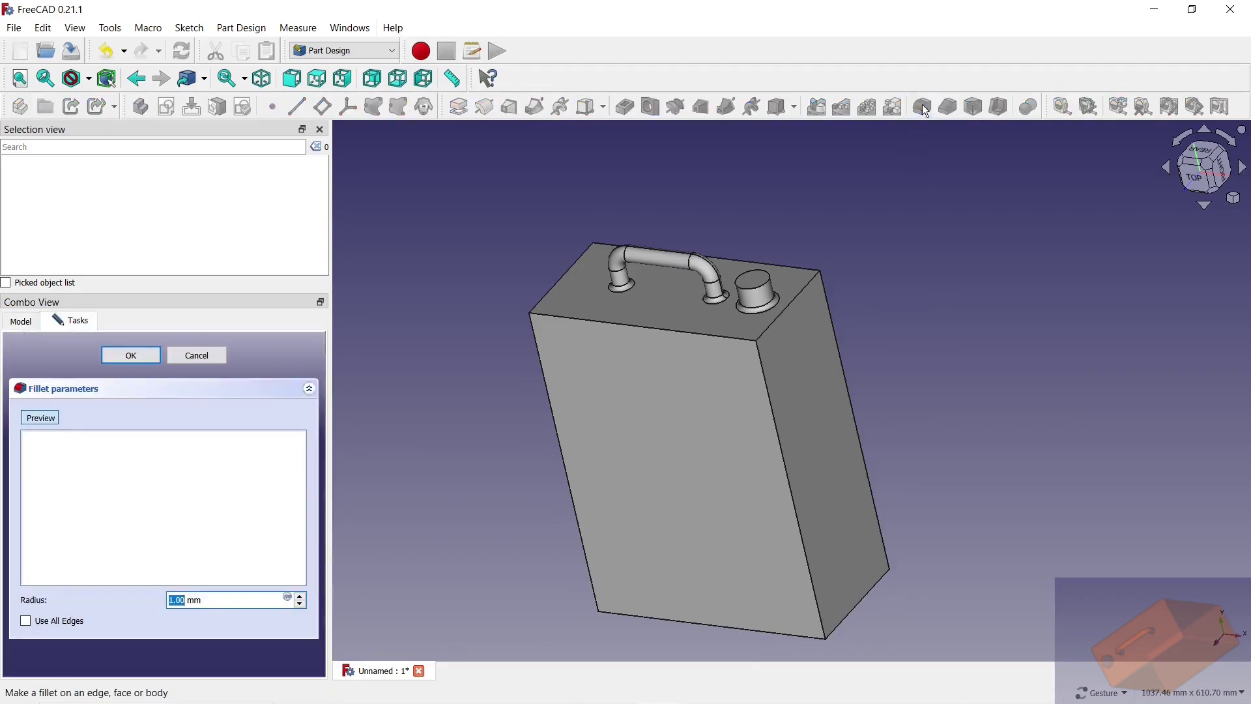
{"action": "left_click", "coordinate": [761, 406]}
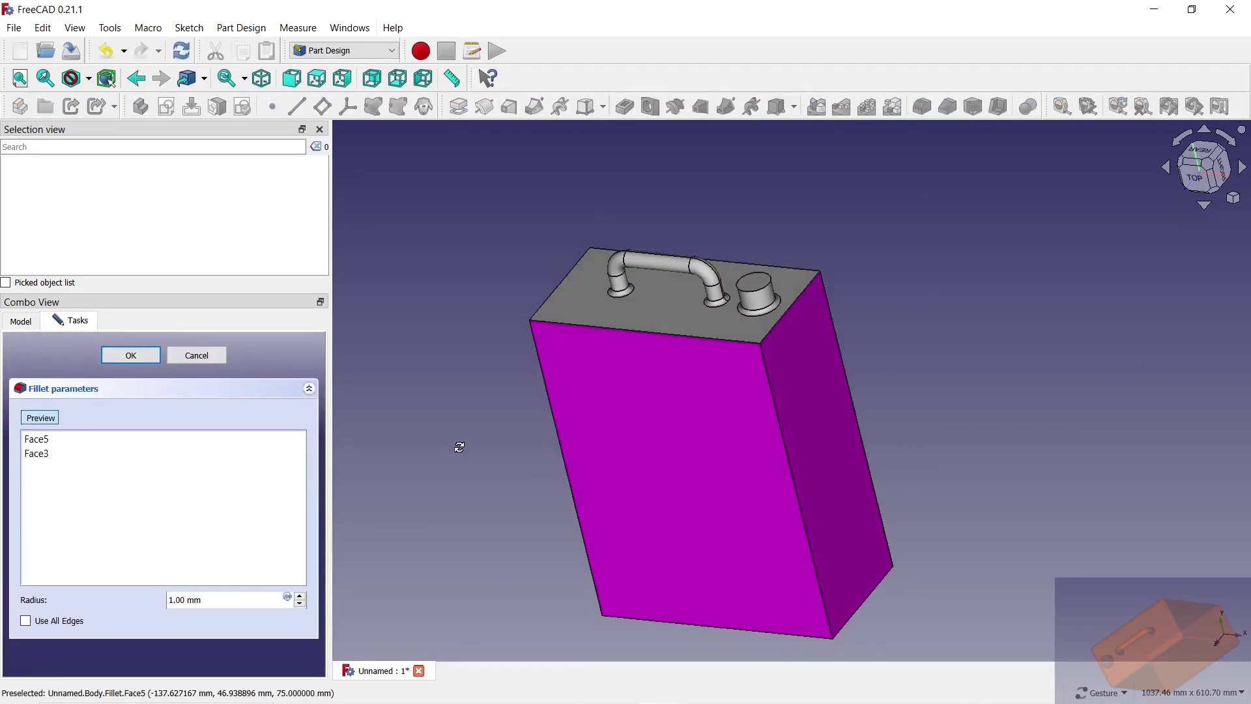
{"action": "mouse_move", "coordinate": [456, 442]}
{"action": "left_mouse_down"}
{"action": "mouse_move", "coordinate": [818, 481]}
{"action": "mouse_move", "coordinate": [946, 475]}
{"action": "left_mouse_up"}
{"action": "left_click", "coordinate": [948, 478]}
{"action": "left_click", "coordinate": [860, 441]}
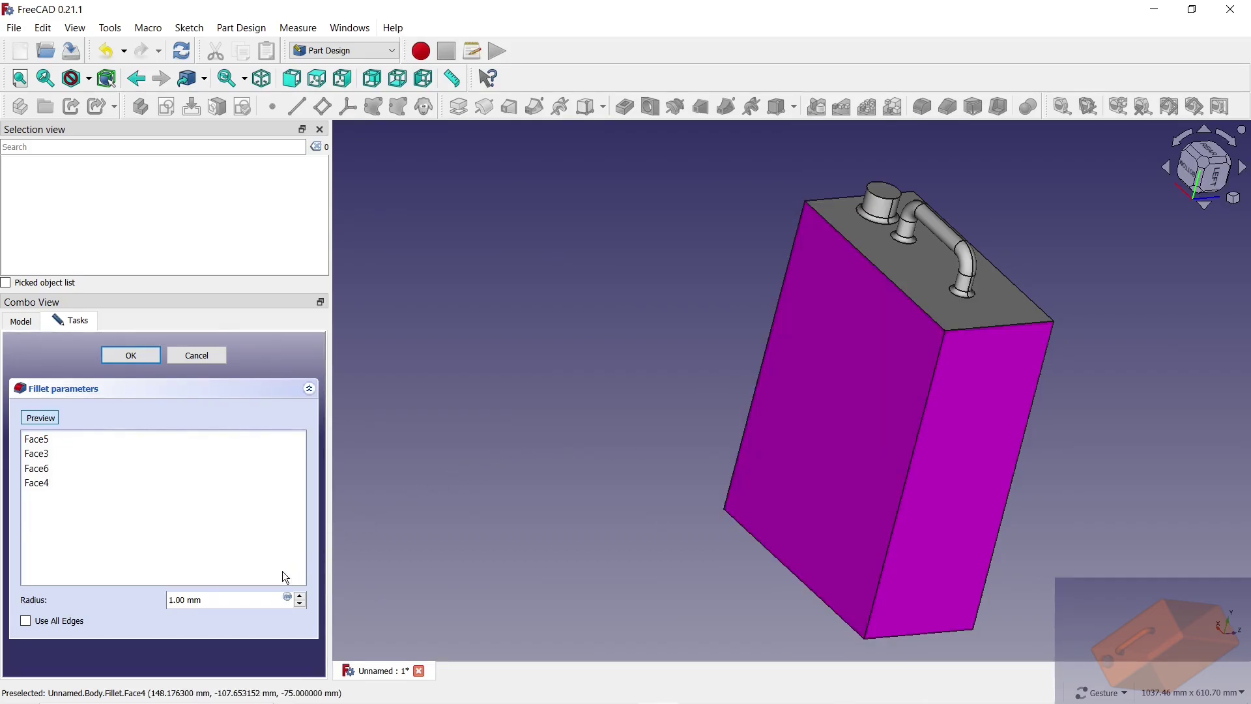
{"action": "scroll", "coordinate": [300, 604], "scroll_direction": "up", "scroll_amount": 4}
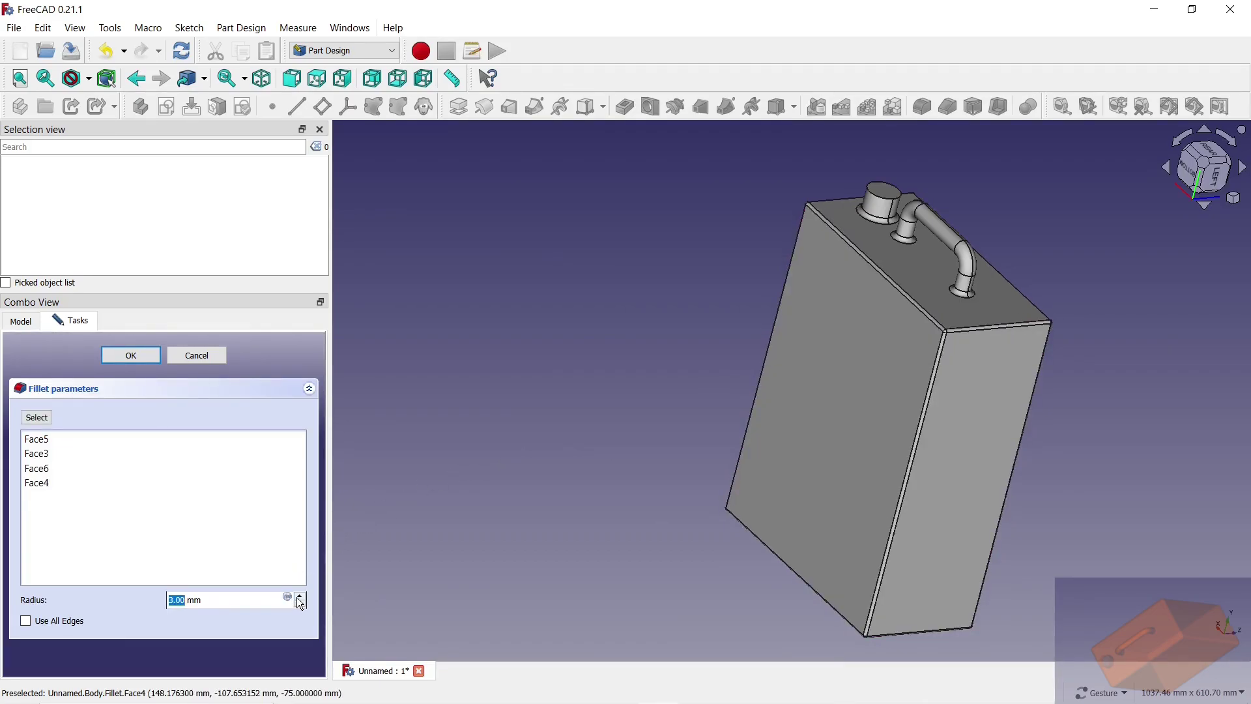
{"action": "scroll", "coordinate": [300, 604], "scroll_direction": "up", "scroll_amount": 1}
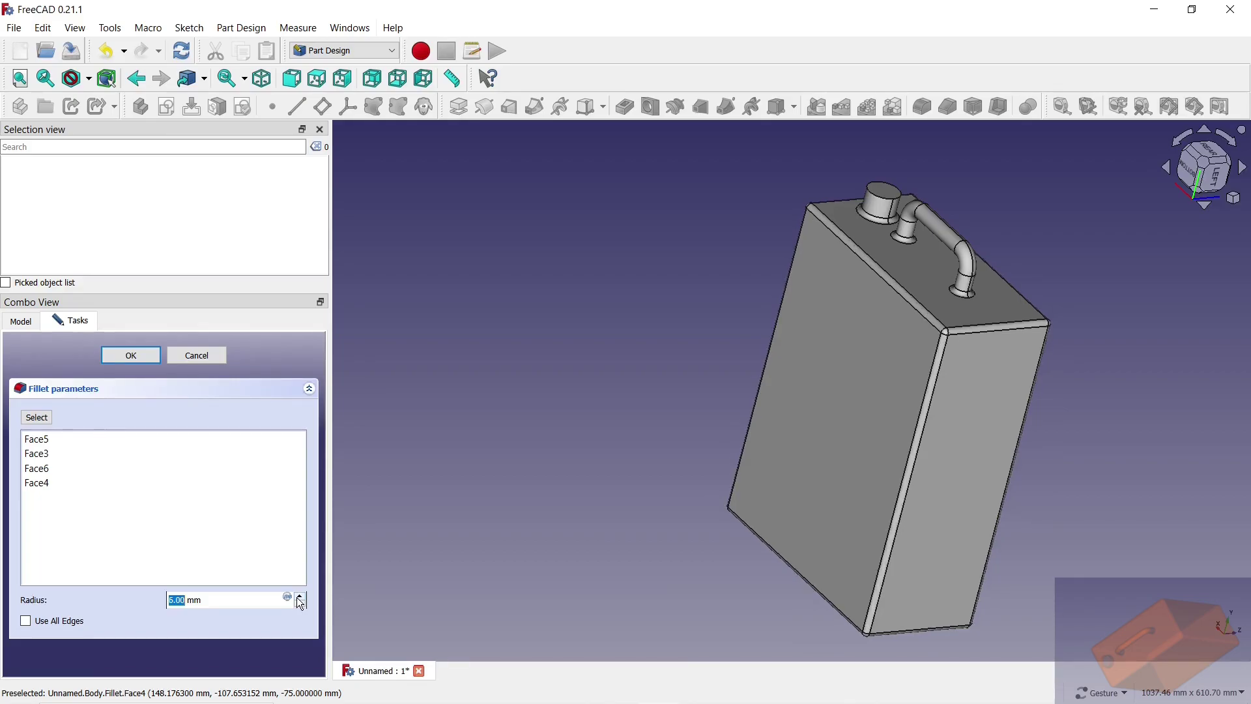
{"action": "scroll", "coordinate": [301, 604], "scroll_direction": "up", "scroll_amount": 2}
{"action": "scroll", "coordinate": [301, 604], "scroll_direction": "up", "scroll_amount": 2}
{"action": "scroll", "coordinate": [301, 604], "scroll_direction": "up", "scroll_amount": 1}
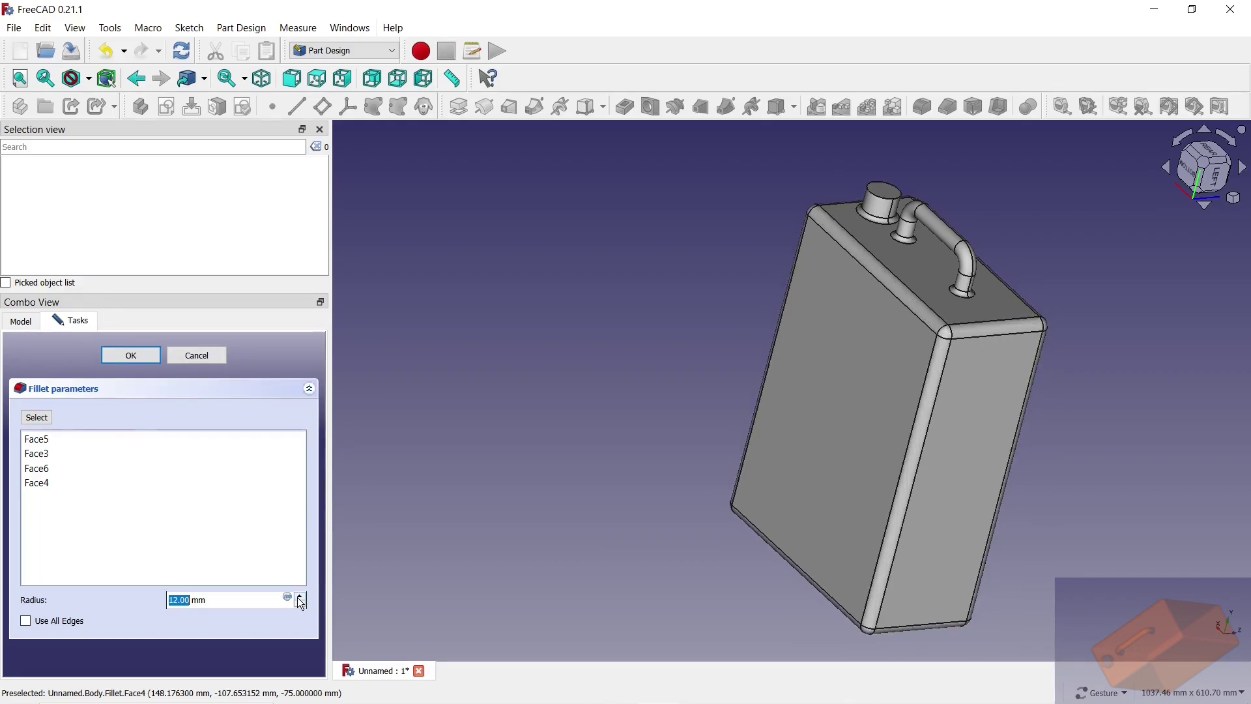
{"action": "scroll", "coordinate": [301, 604], "scroll_direction": "up", "scroll_amount": 1}
{"action": "mouse_move", "coordinate": [1038, 511]}
{"action": "left_mouse_down"}
{"action": "mouse_move", "coordinate": [1083, 493]}
{"action": "mouse_move", "coordinate": [971, 450]}
{"action": "mouse_move", "coordinate": [902, 351]}
{"action": "mouse_move", "coordinate": [796, 491]}
{"action": "mouse_move", "coordinate": [701, 541]}
{"action": "left_mouse_up"}
{"action": "scroll", "coordinate": [815, 438], "scroll_direction": "up", "scroll_amount": 3}
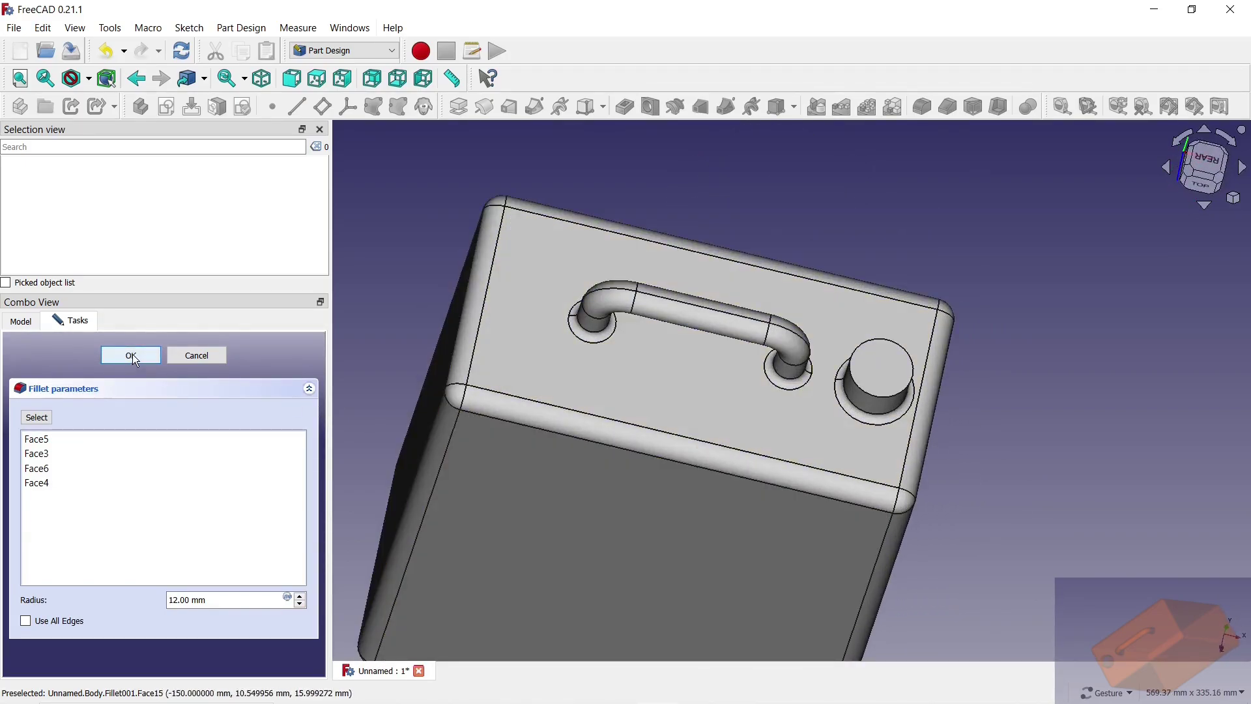
{"action": "left_click", "coordinate": [132, 354]}
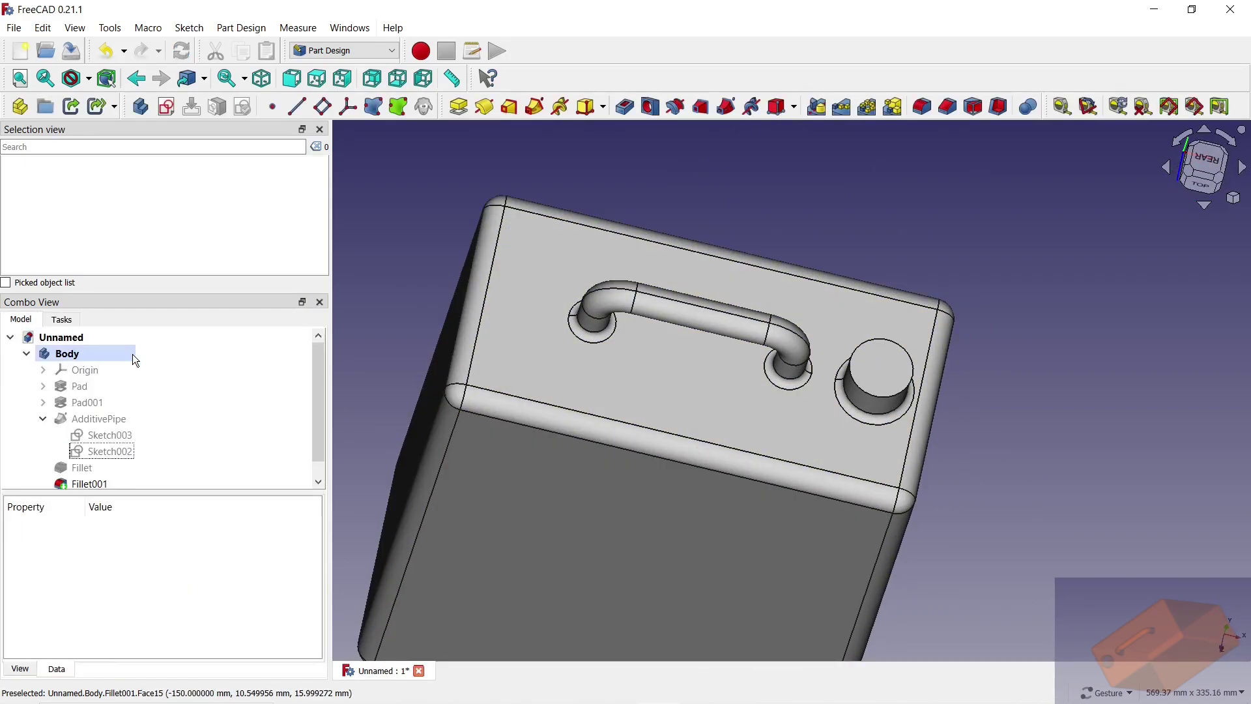
Step: Shell the body inward with 2 mm walls, leaving the cylinder cap's top face open
{"action": "left_click", "coordinate": [877, 353]}
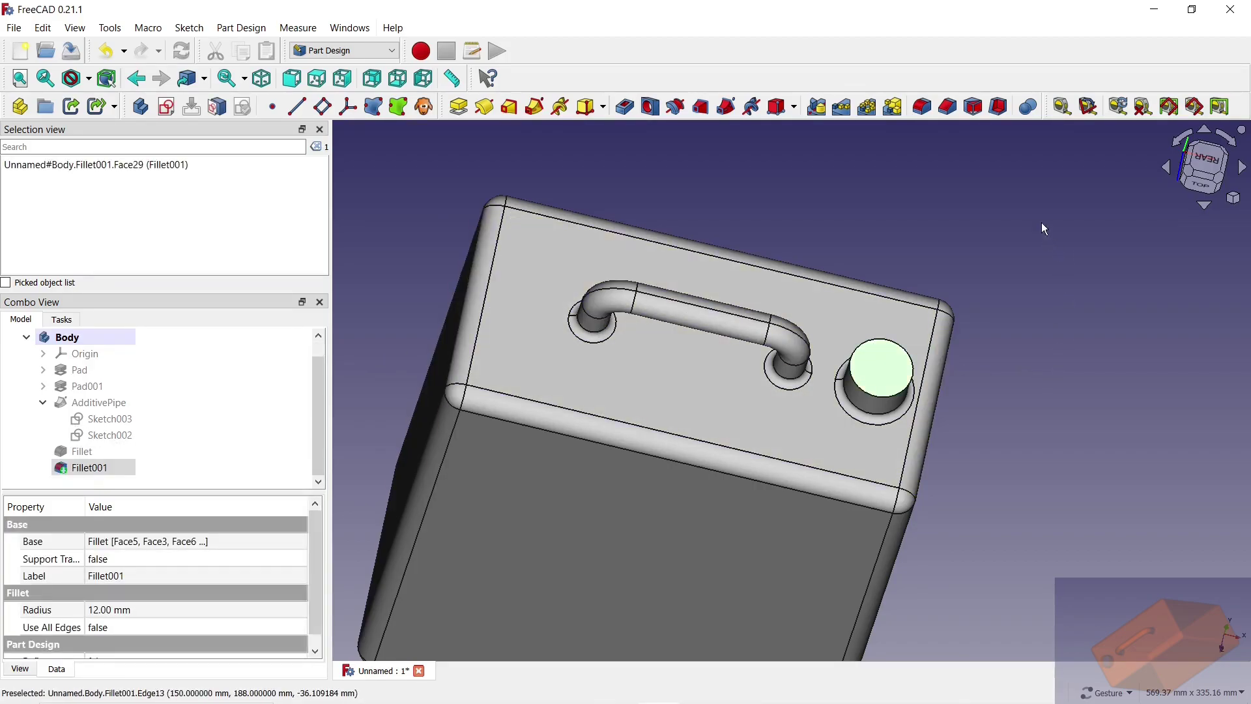
{"action": "left_click", "coordinate": [997, 106]}
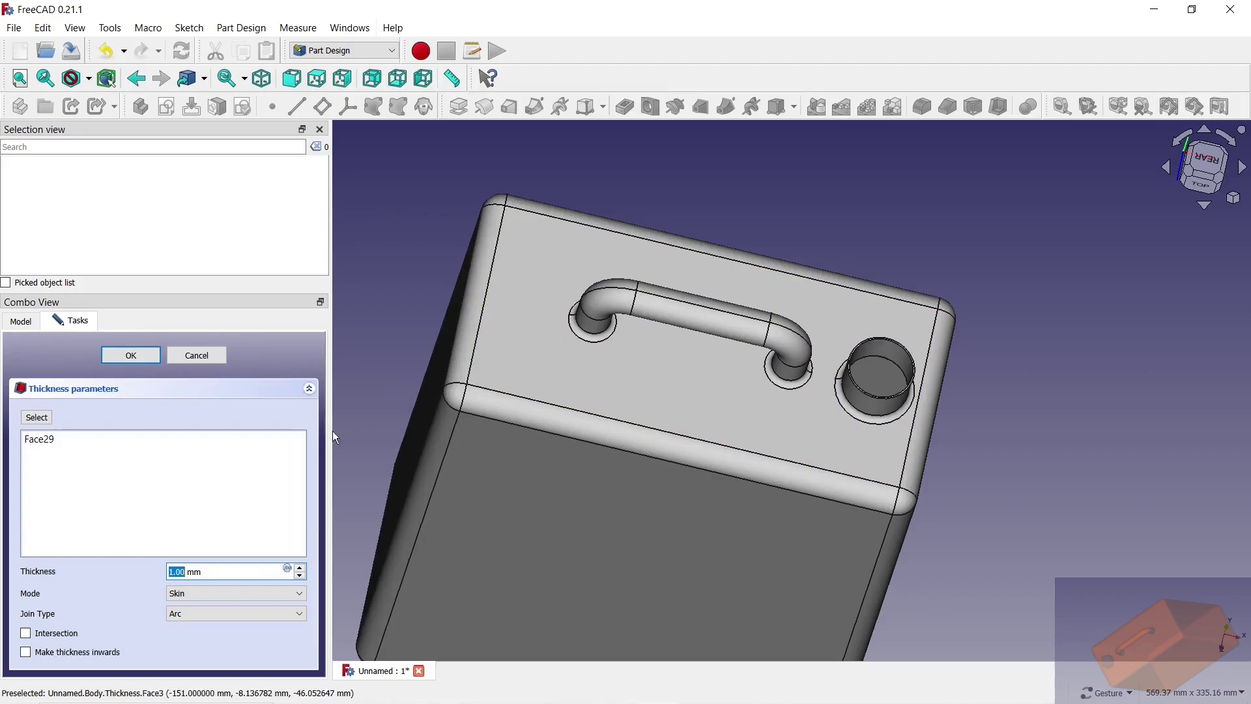
{"action": "left_click", "coordinate": [25, 652]}
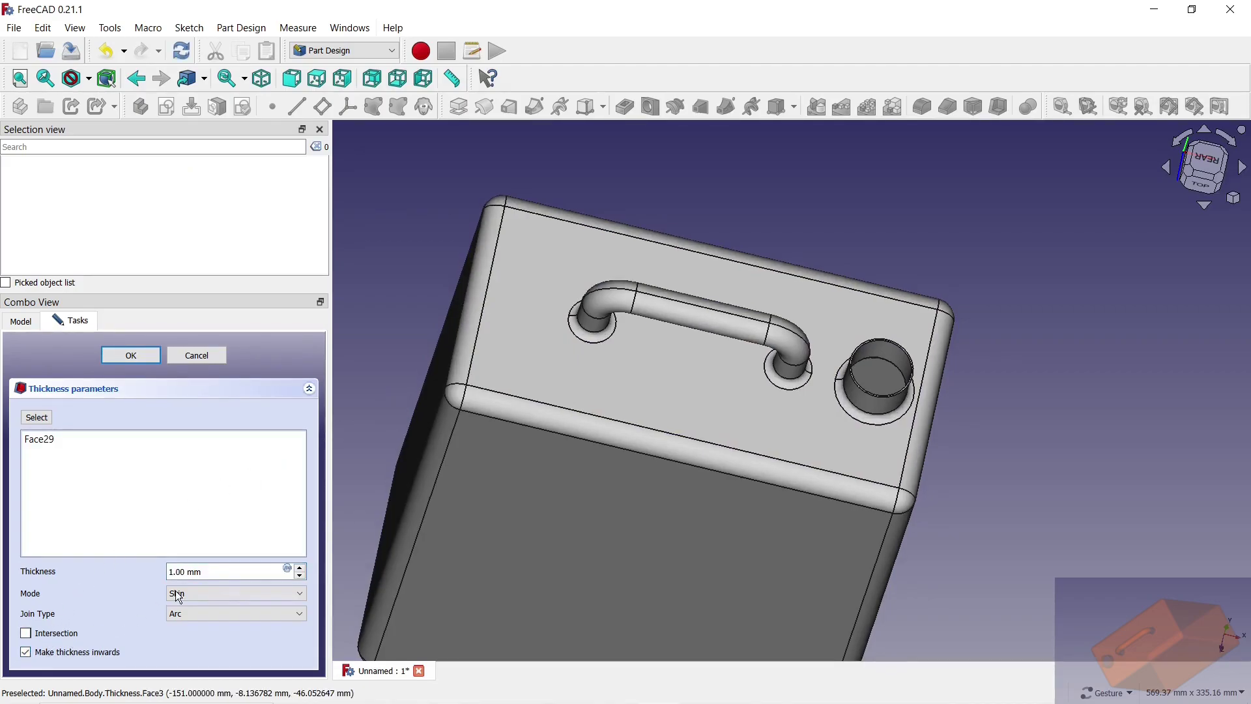
{"action": "left_click", "coordinate": [299, 567]}
{"action": "left_click", "coordinate": [299, 567]}
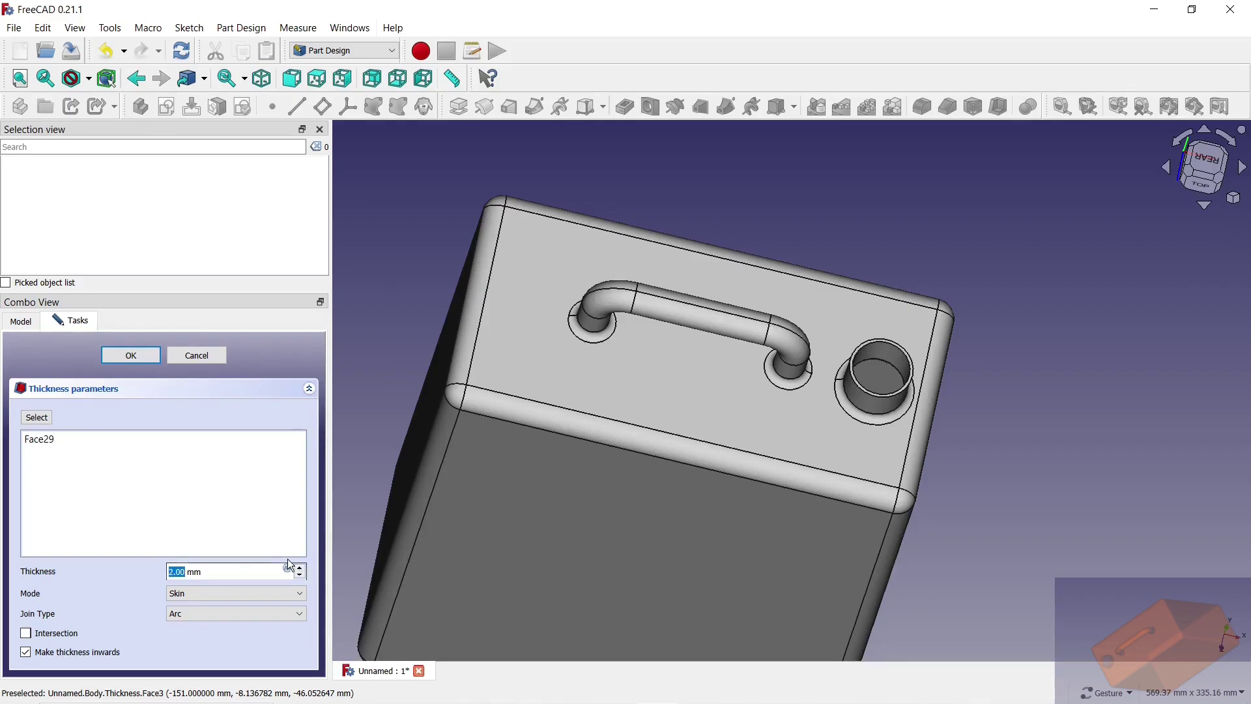
{"action": "left_click", "coordinate": [131, 355]}
Step: Give the Body Shaded display, orange #ff5500 shape colour and 70 transparency
{"action": "left_click", "coordinate": [65, 337]}
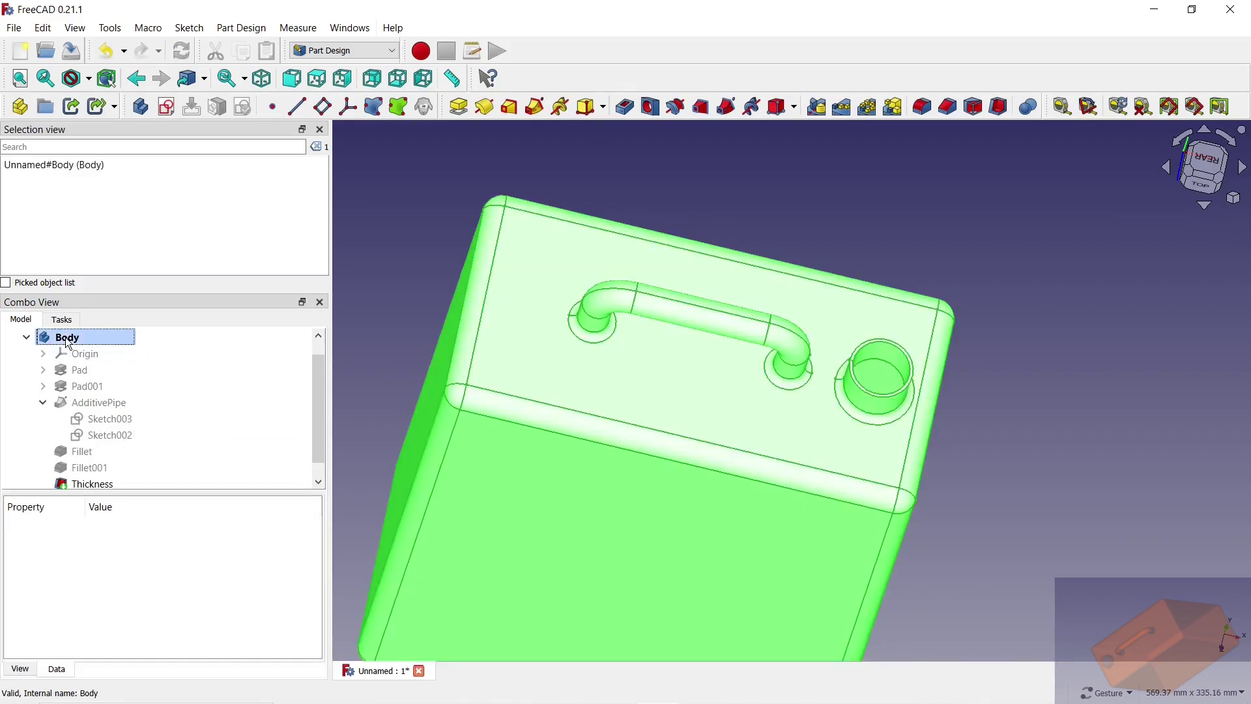
{"action": "right_click", "coordinate": [65, 338]}
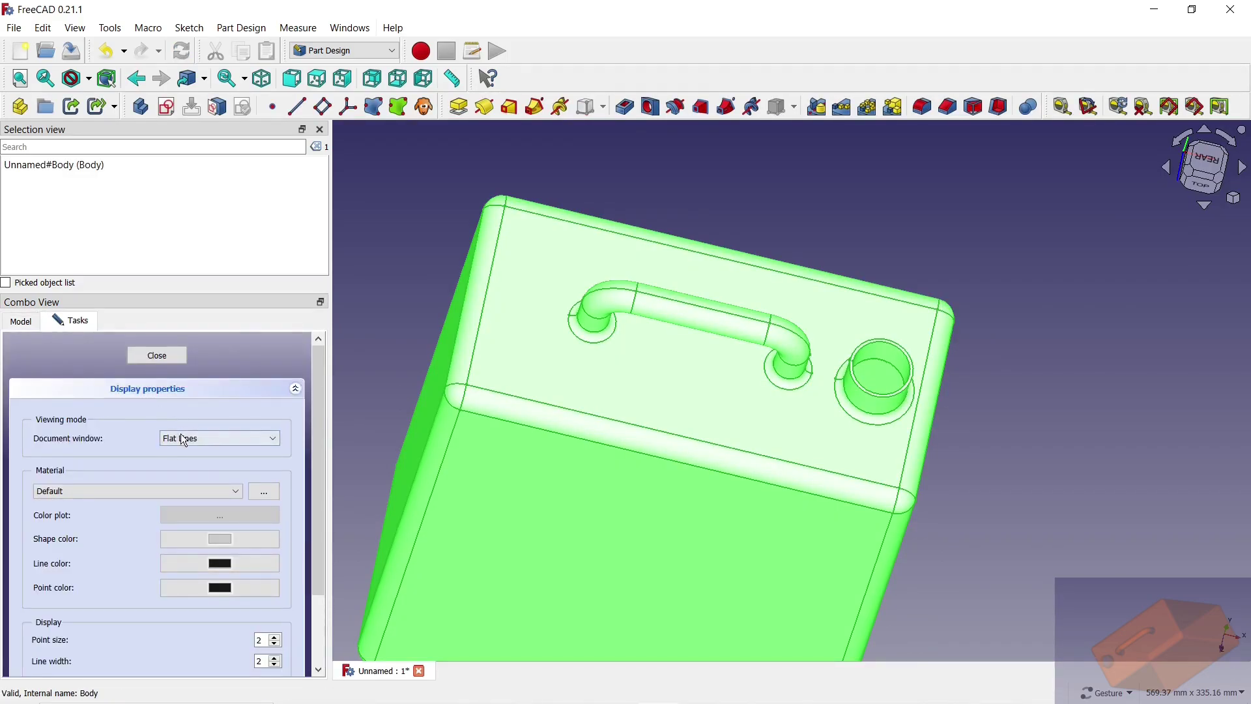
{"action": "left_click", "coordinate": [183, 440]}
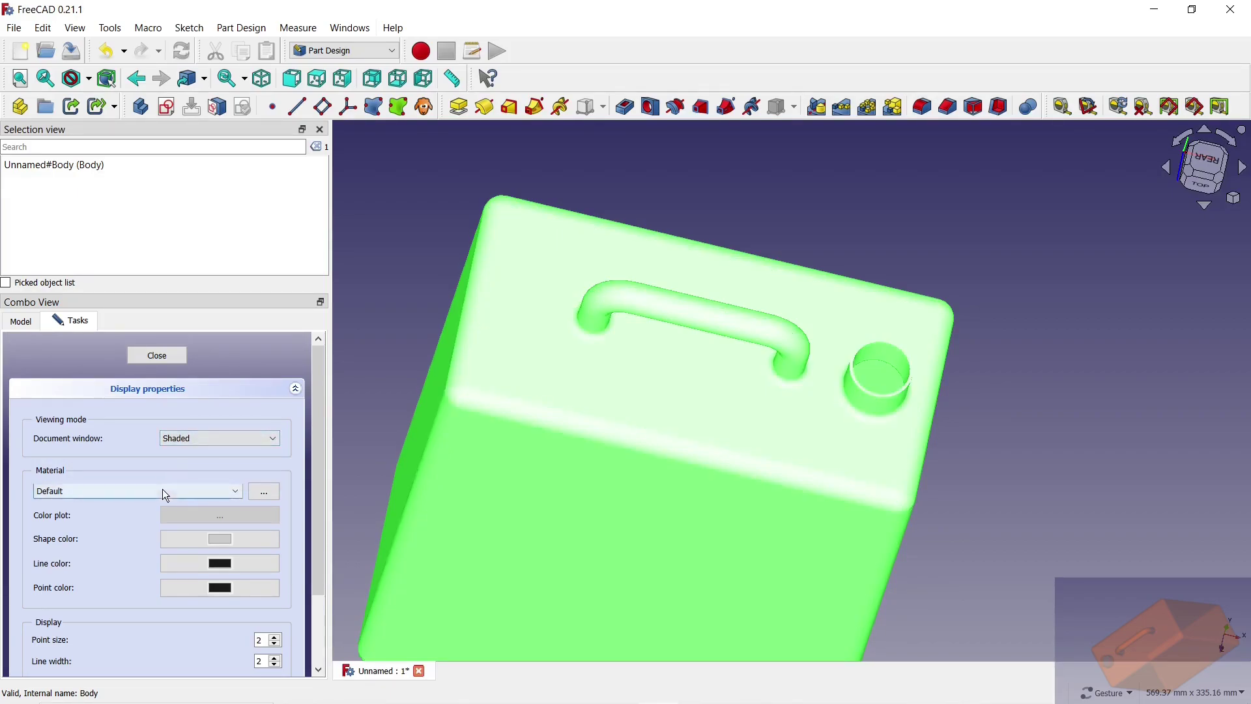
{"action": "left_click", "coordinate": [216, 539]}
{"action": "left_click", "coordinate": [503, 298]}
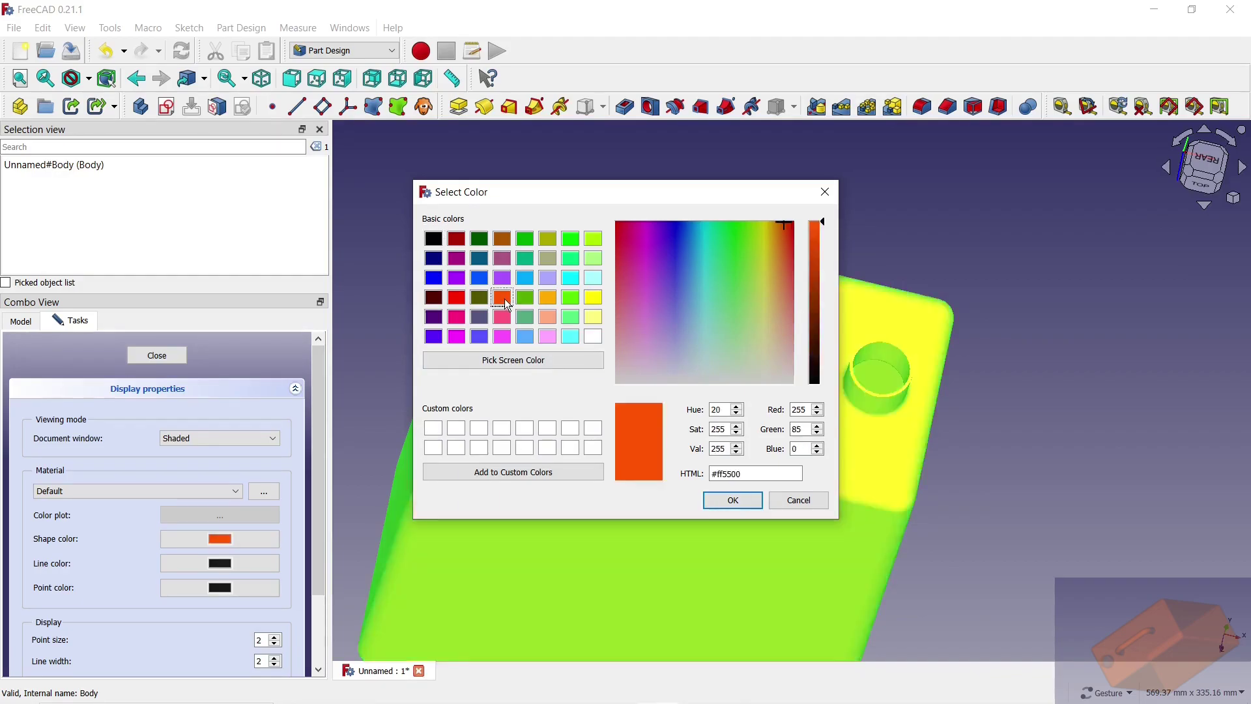
{"action": "left_click", "coordinate": [714, 500]}
{"action": "left_click_drag", "start_coordinate": [319, 521], "coordinate": [321, 613]}
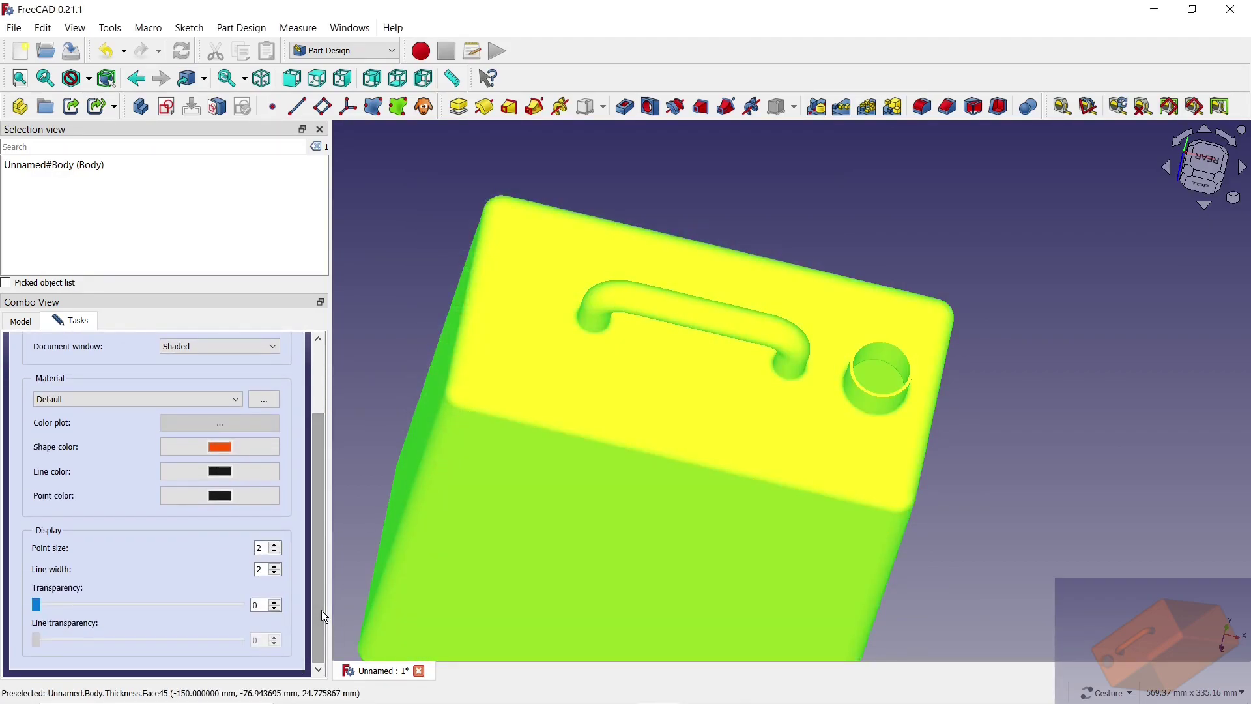
{"action": "left_click_drag", "start_coordinate": [35, 604], "coordinate": [103, 611]}
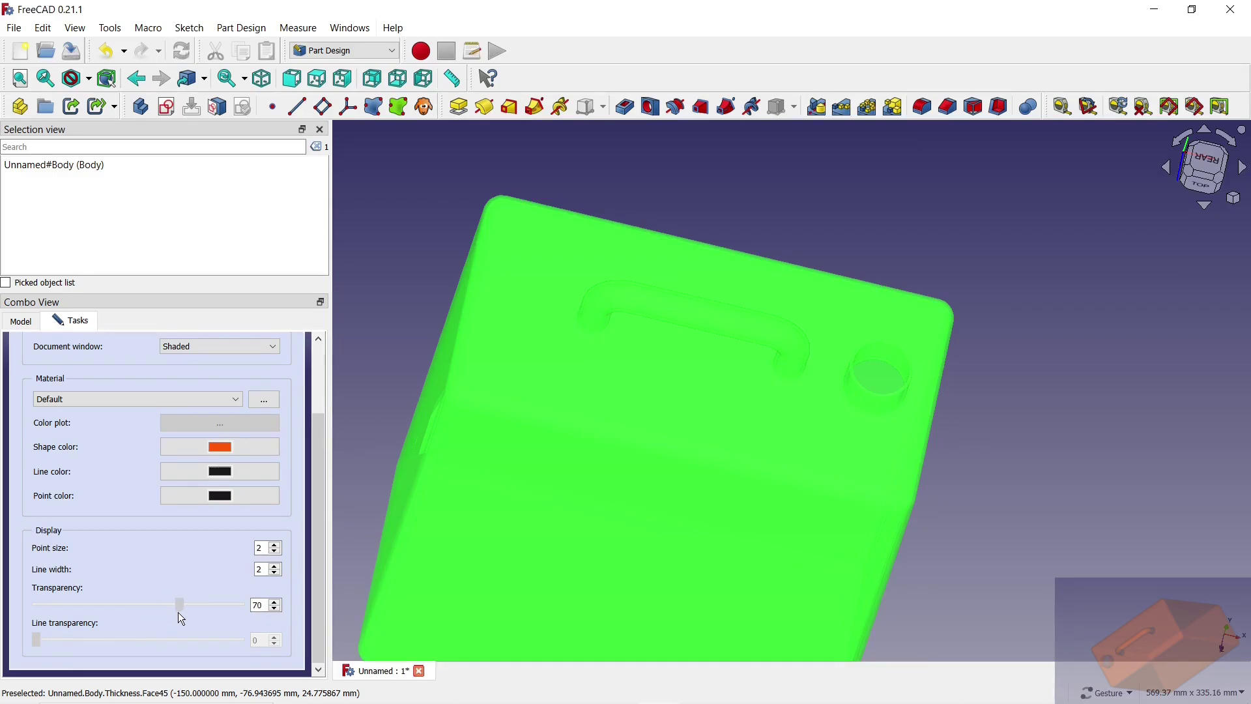
{"action": "left_click_drag", "start_coordinate": [320, 455], "coordinate": [313, 358]}
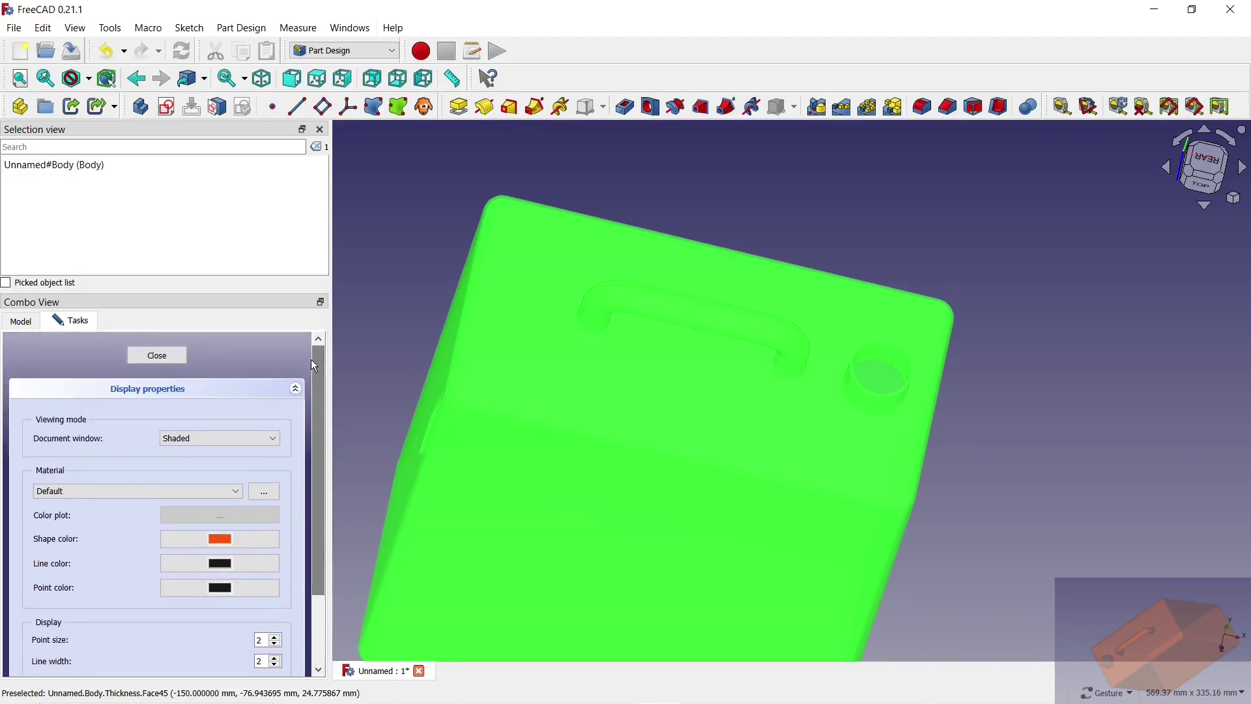
{"action": "left_click", "coordinate": [166, 355]}
Step: Deselect the body and orbit to inspect the hollow orange model
{"action": "left_click", "coordinate": [366, 343]}
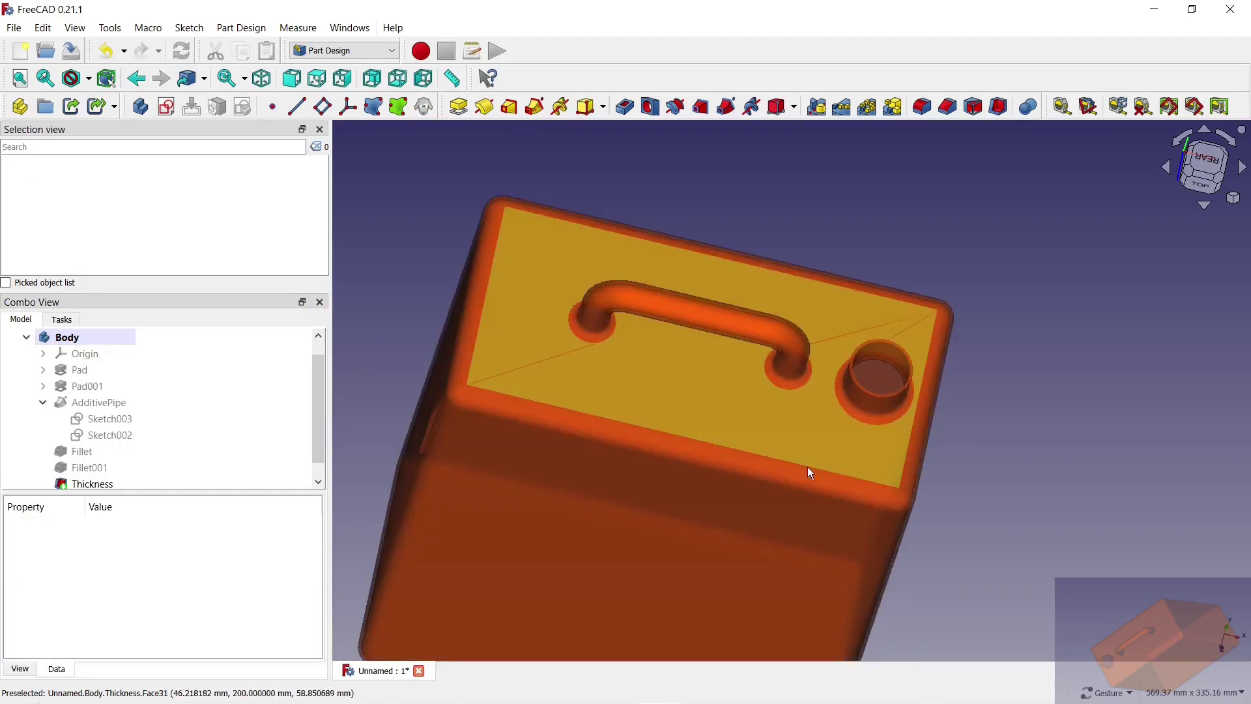
{"action": "mouse_move", "coordinate": [874, 413]}
{"action": "left_mouse_down"}
{"action": "mouse_move", "coordinate": [1003, 524]}
{"action": "mouse_move", "coordinate": [831, 338]}
{"action": "left_mouse_up"}
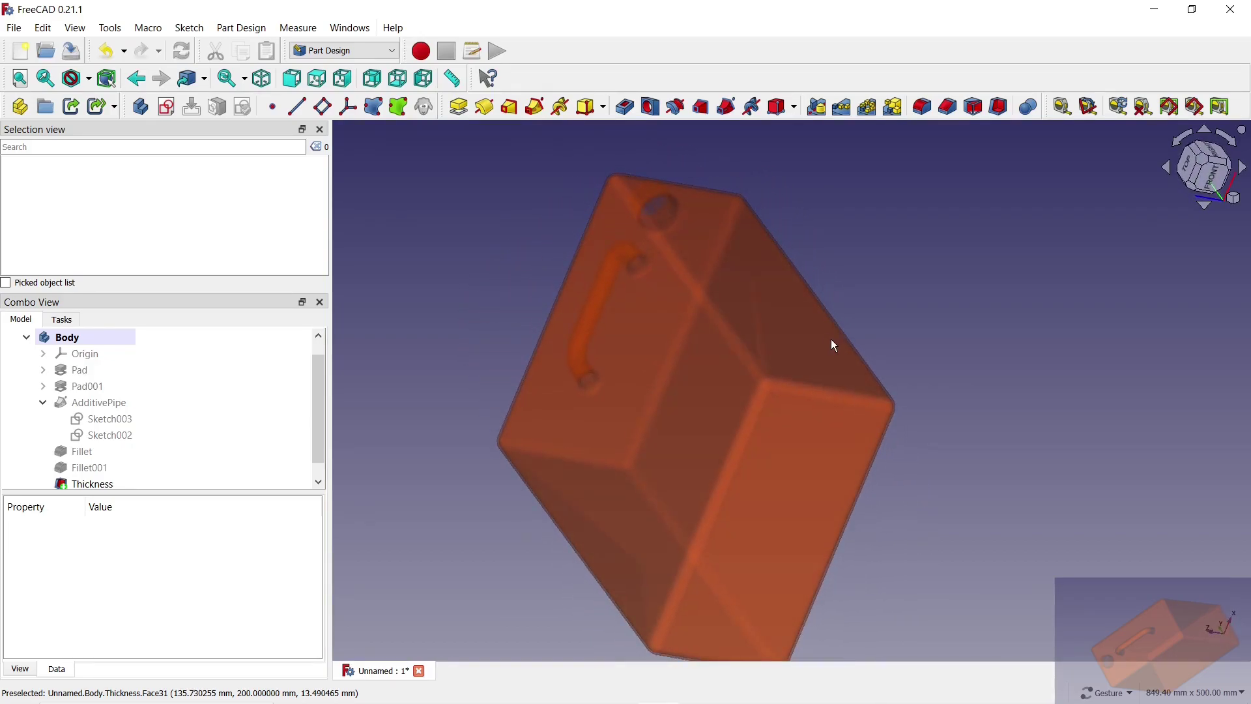
{"action": "scroll", "coordinate": [830, 338], "scroll_direction": "up", "scroll_amount": 5}
{"action": "scroll", "coordinate": [686, 275], "scroll_direction": "up", "scroll_amount": 2}
{"action": "scroll", "coordinate": [647, 278], "scroll_direction": "down", "scroll_amount": 5}
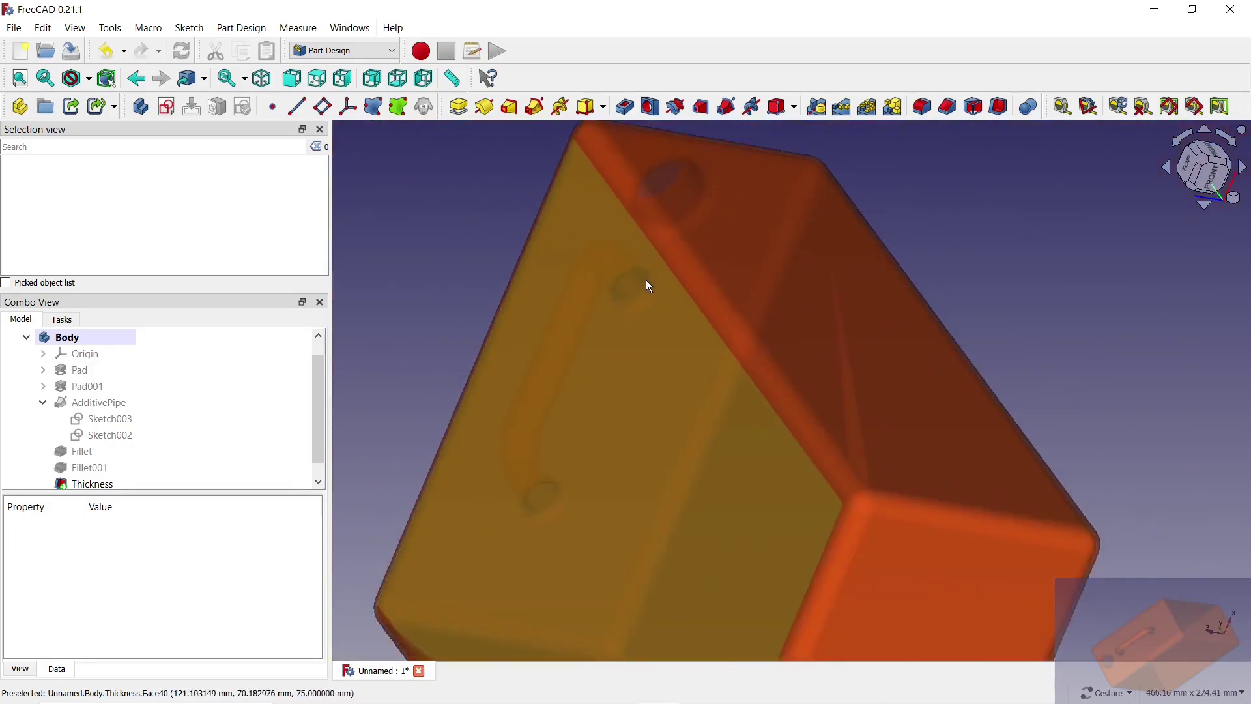
{"action": "mouse_move", "coordinate": [646, 279]}
{"action": "left_mouse_down"}
{"action": "mouse_move", "coordinate": [806, 289]}
{"action": "mouse_move", "coordinate": [793, 410]}
{"action": "mouse_move", "coordinate": [833, 453]}
{"action": "mouse_move", "coordinate": [860, 453]}
{"action": "mouse_move", "coordinate": [749, 464]}
{"action": "mouse_move", "coordinate": [693, 455]}
{"action": "mouse_move", "coordinate": [857, 316]}
{"action": "mouse_move", "coordinate": [956, 280]}
{"action": "mouse_move", "coordinate": [884, 404]}
{"action": "left_mouse_up"}
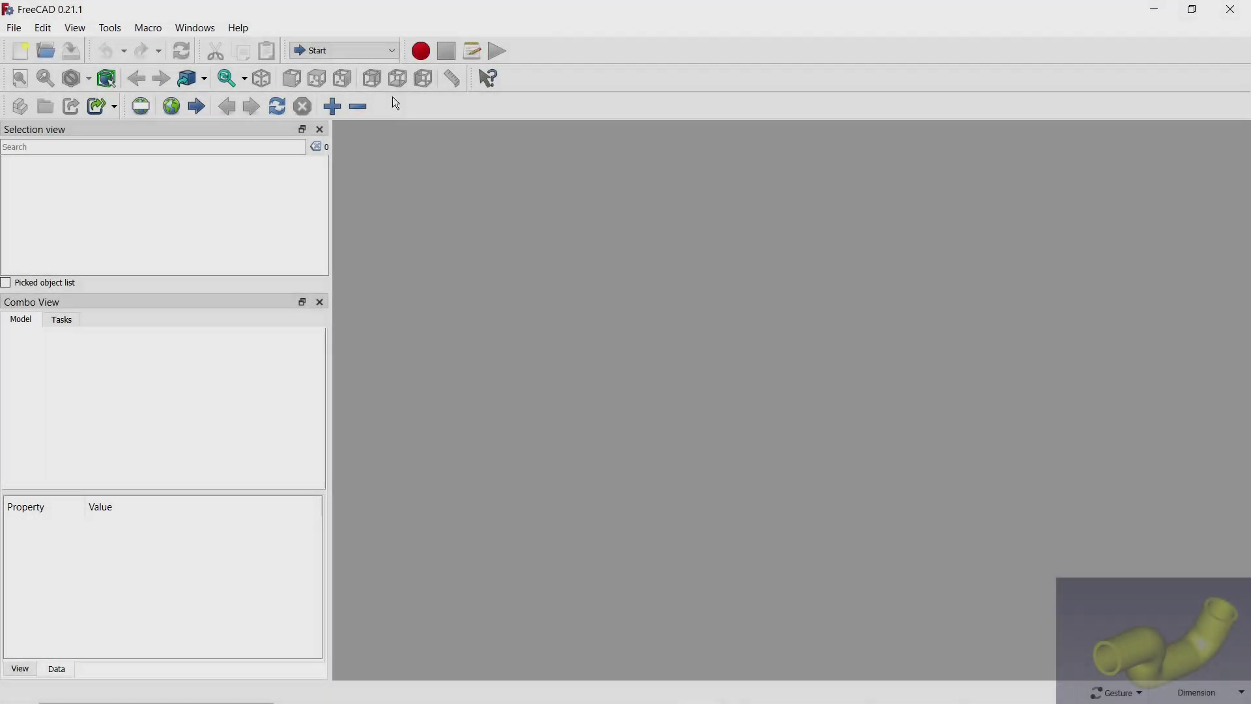
Step: In Part Design, create a new document with a body and a sketch on the XY-plane
{"action": "left_click", "coordinate": [343, 51]}
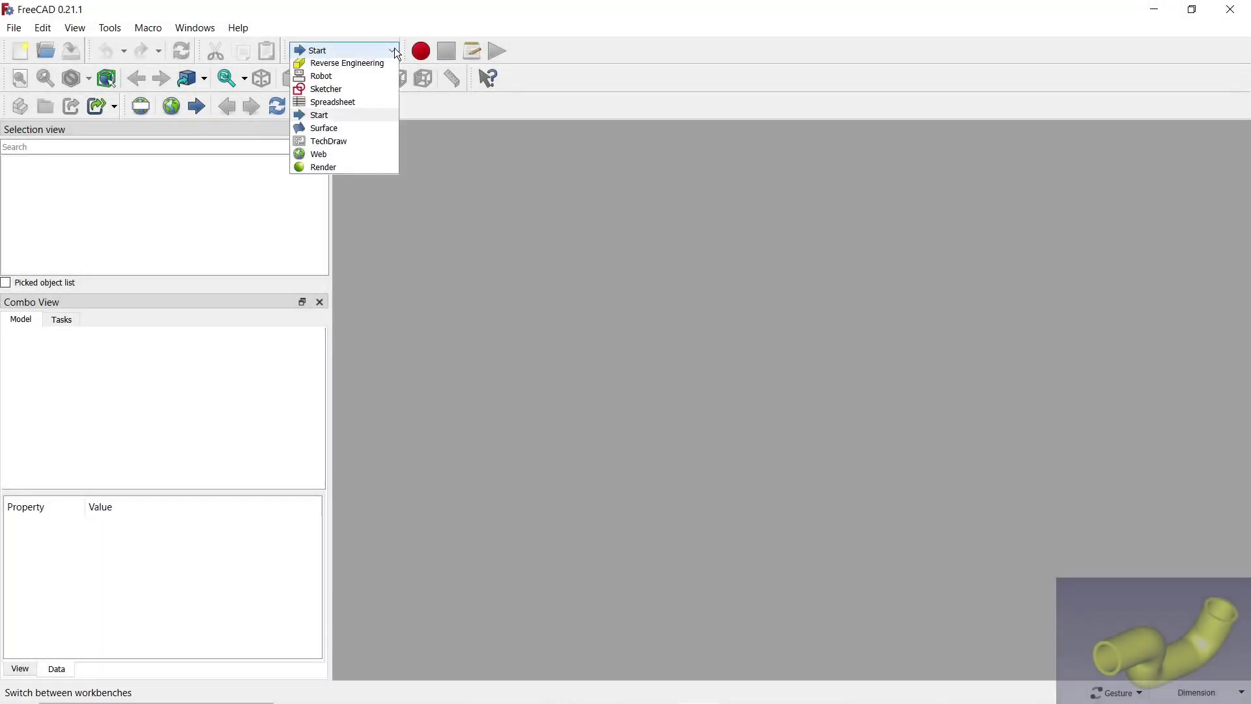
{"action": "left_click", "coordinate": [354, 143]}
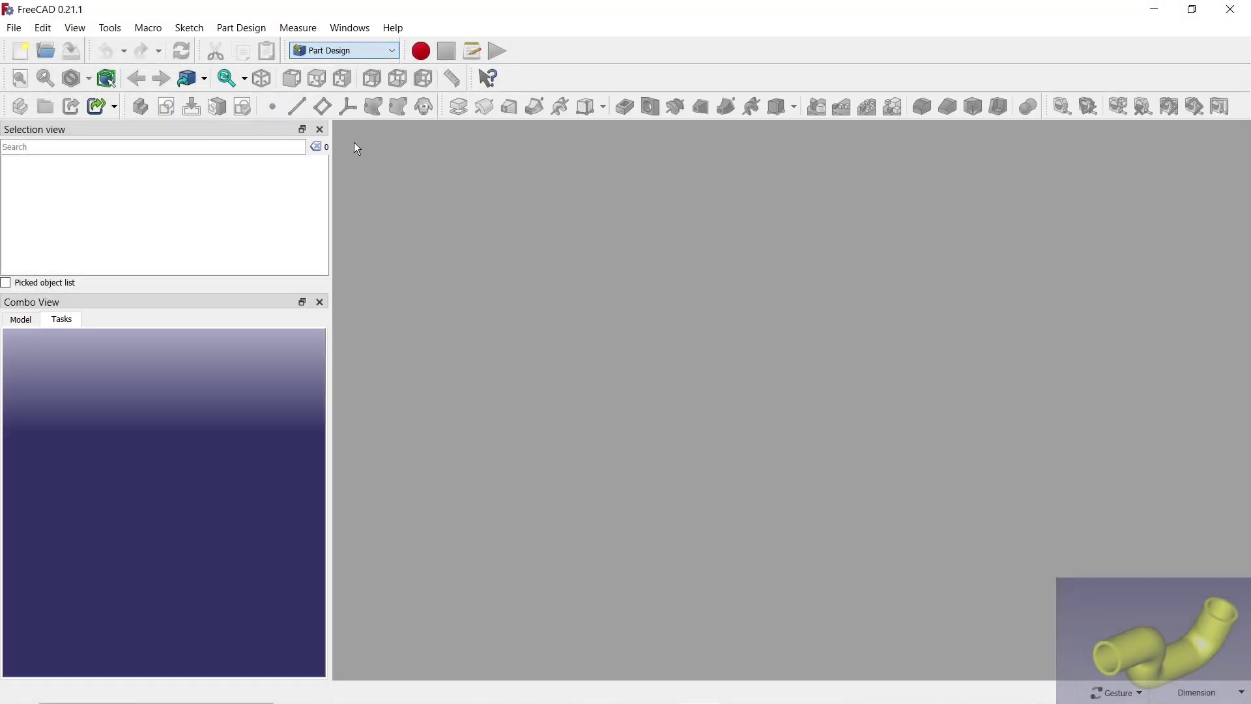
{"action": "left_click", "coordinate": [23, 52]}
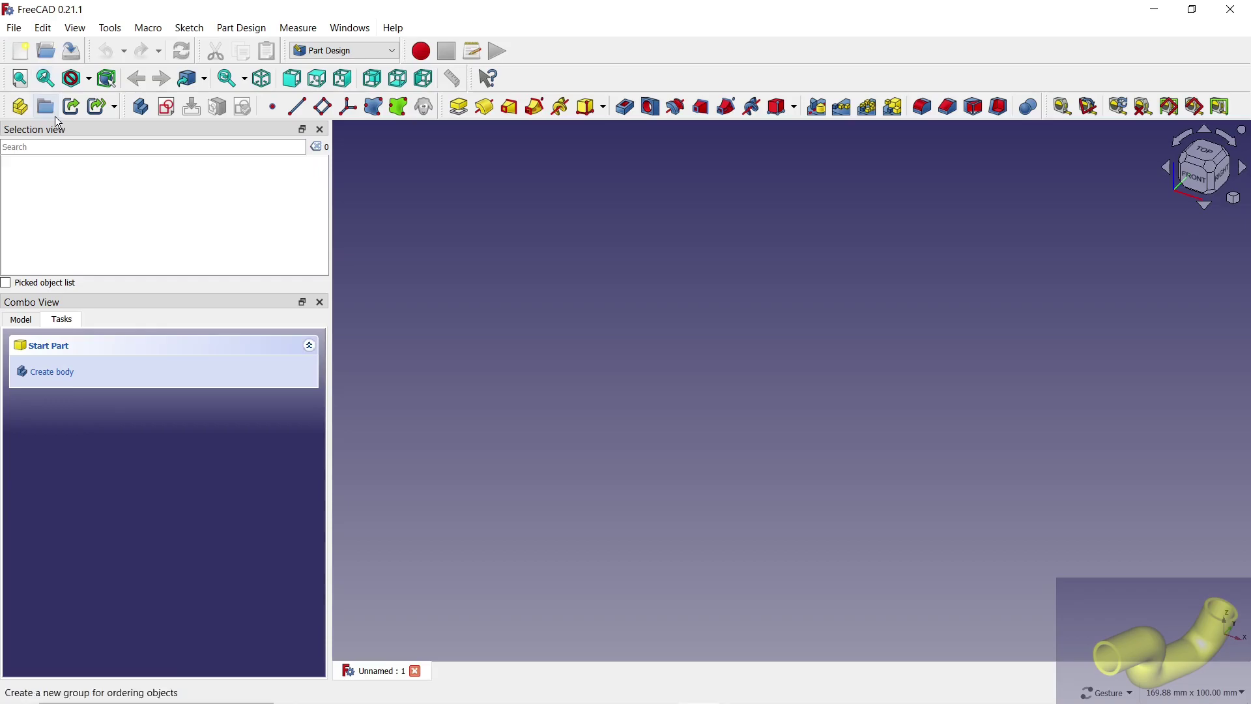
{"action": "left_click", "coordinate": [70, 369]}
{"action": "left_click", "coordinate": [65, 429]}
{"action": "left_click", "coordinate": [118, 354]}
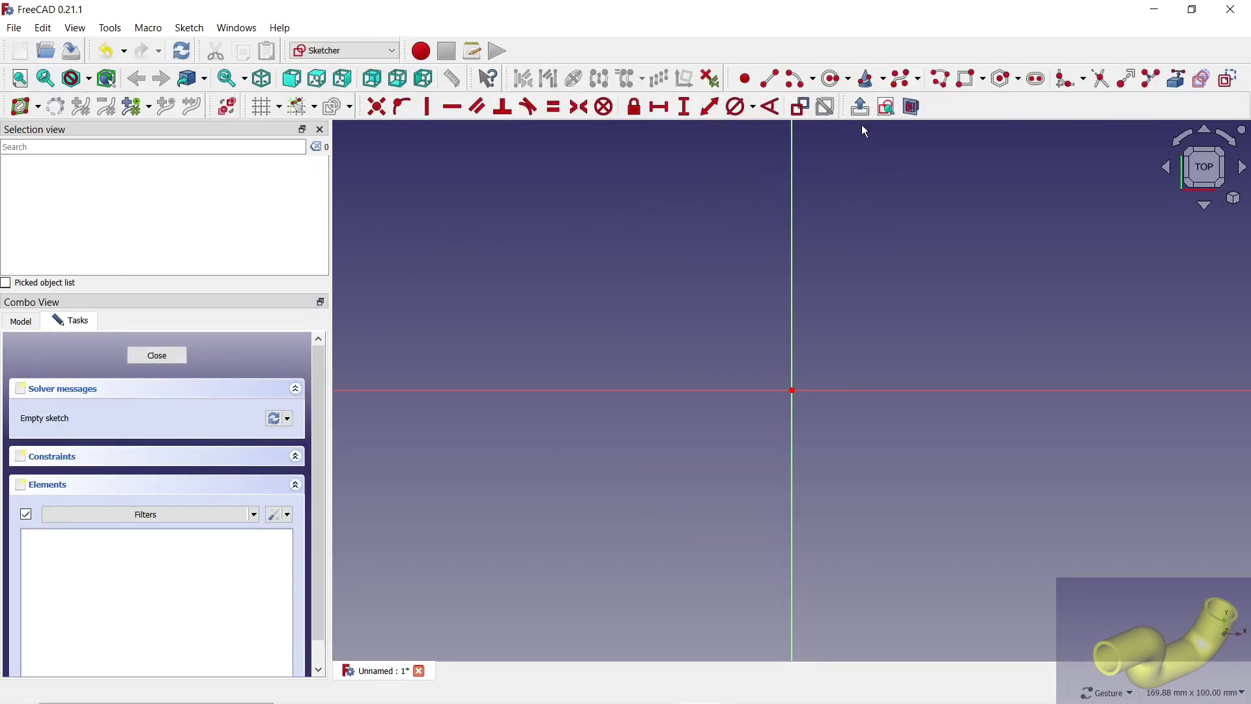
Step: Draw a polyline from the origin with a straight segment and two reversing tangent arcs
{"action": "left_click", "coordinate": [940, 78]}
{"action": "scroll", "coordinate": [872, 301], "scroll_direction": "up", "scroll_amount": 1}
{"action": "scroll", "coordinate": [659, 389], "scroll_direction": "up", "scroll_amount": 1}
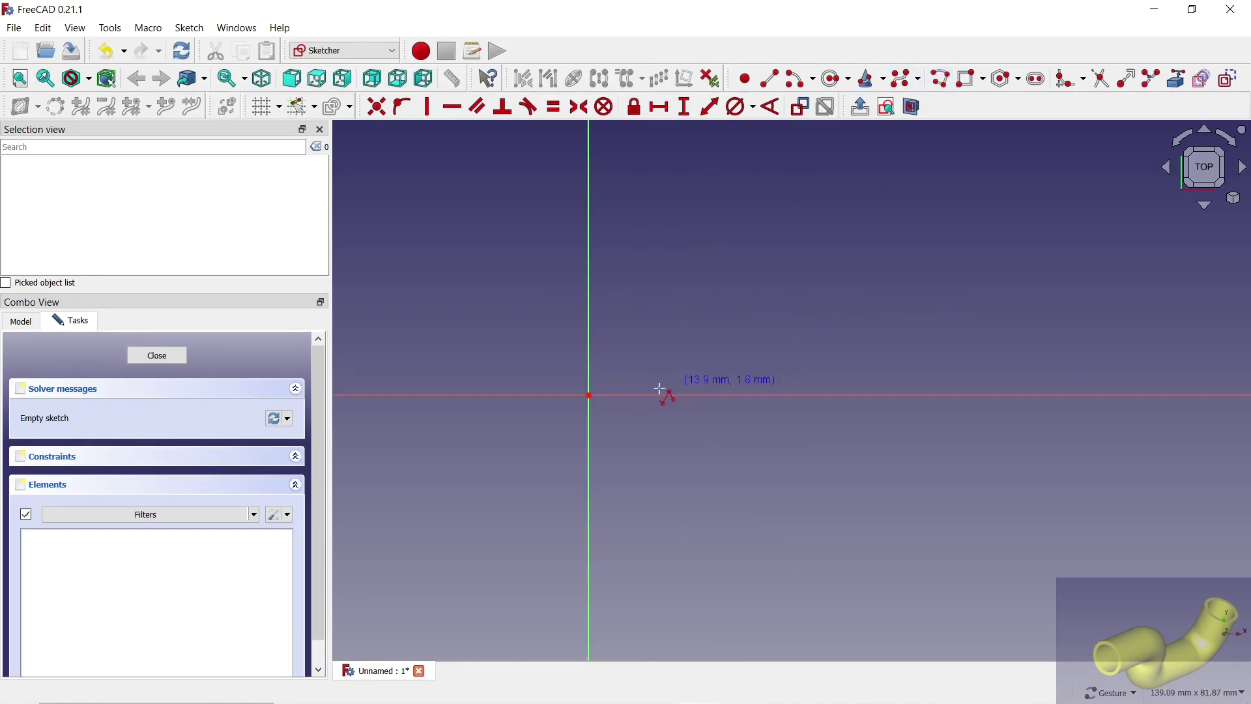
{"action": "left_click", "coordinate": [589, 396]}
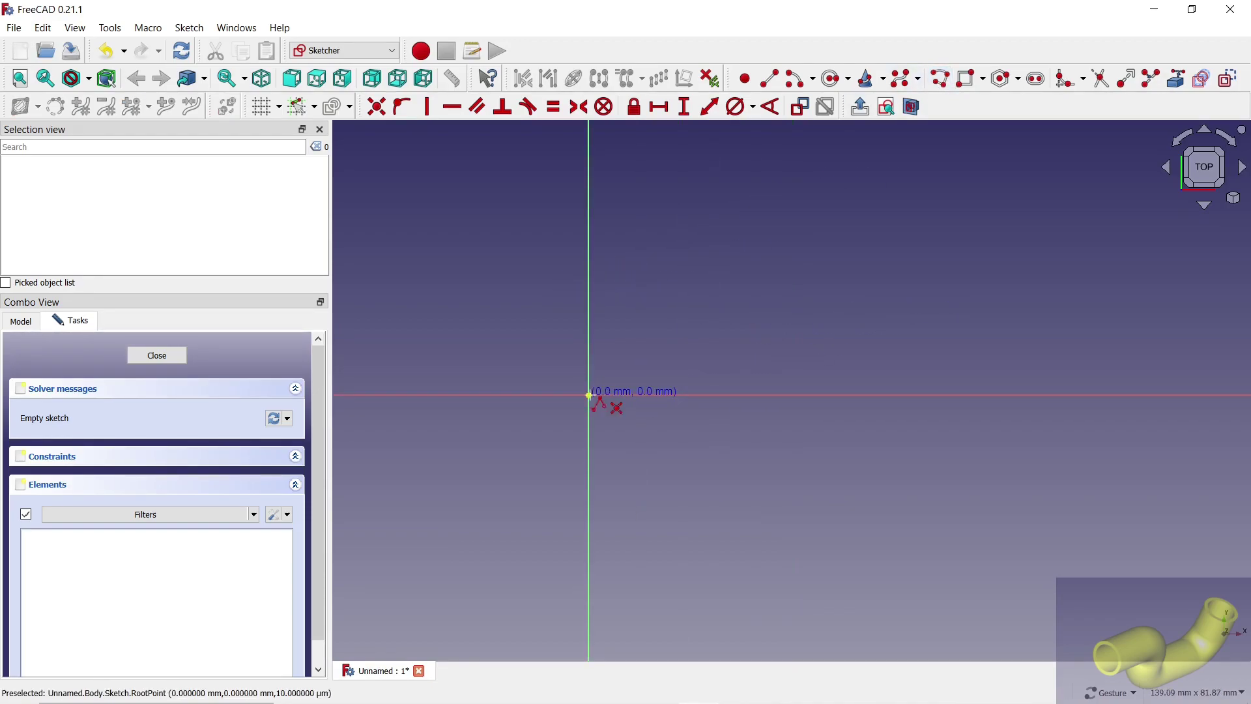
{"action": "left_click", "coordinate": [766, 395]}
{"action": "key", "text": "m"}
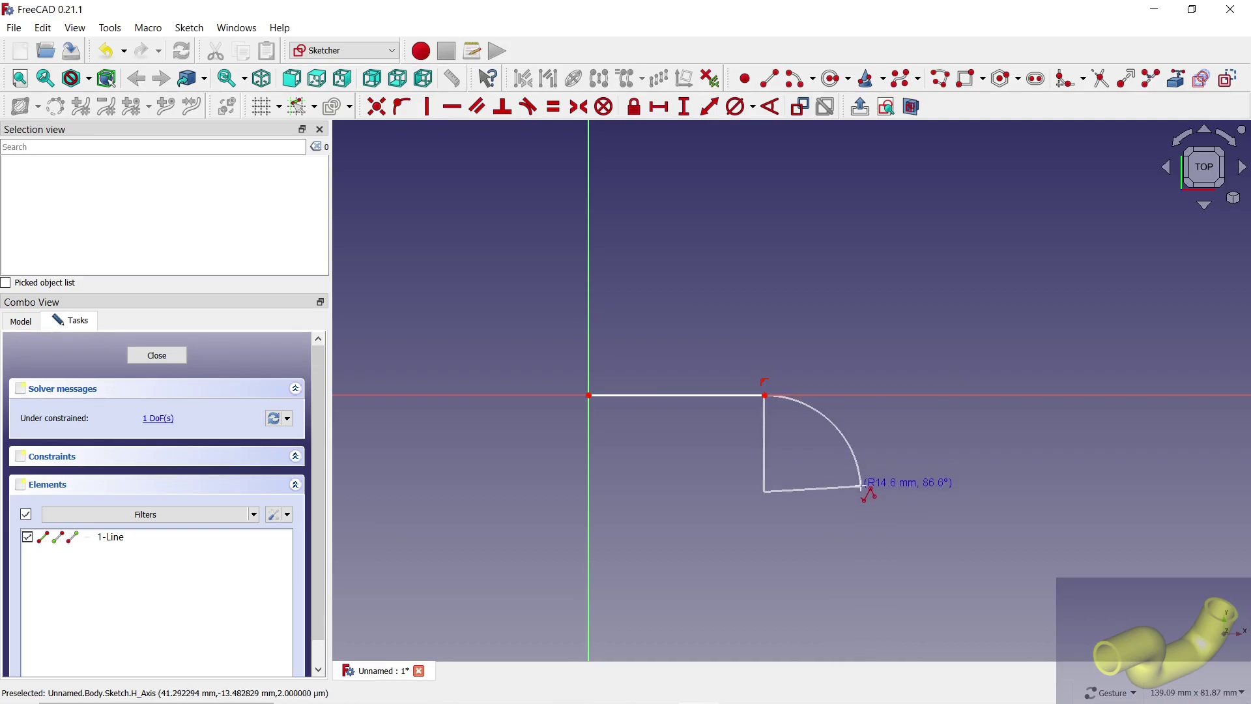
{"action": "left_click", "coordinate": [859, 494]}
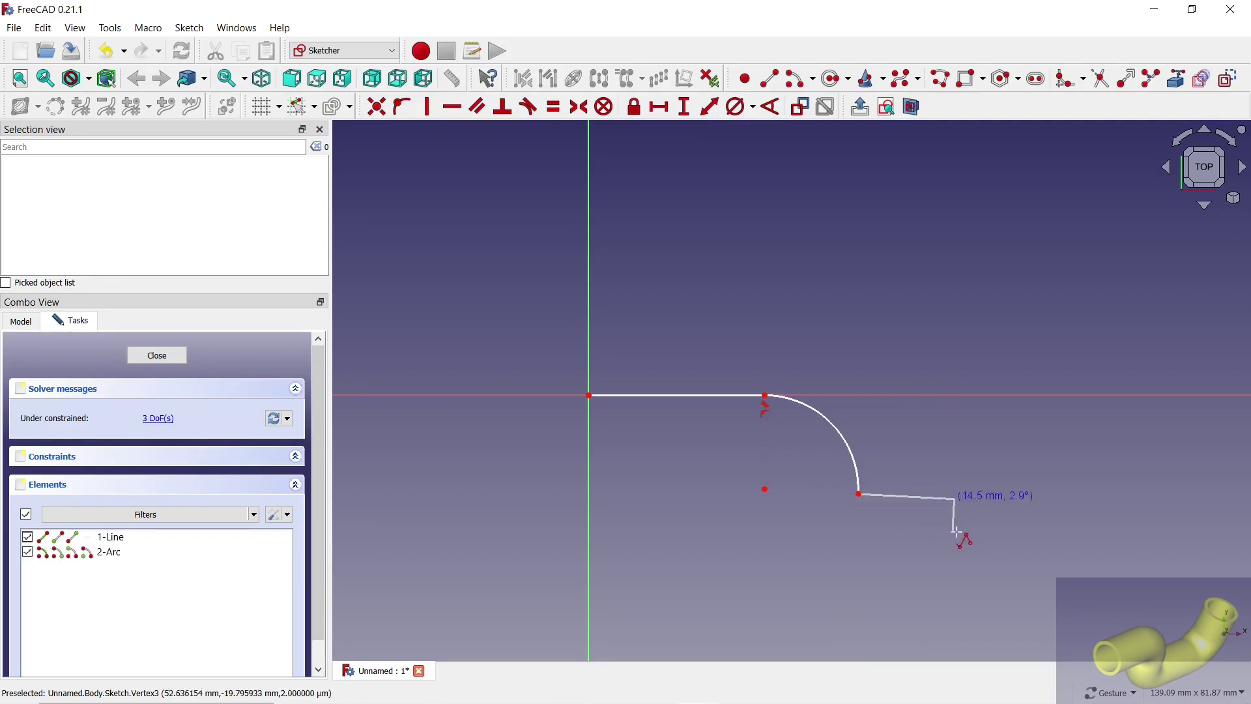
{"action": "left_click", "coordinate": [941, 580]}
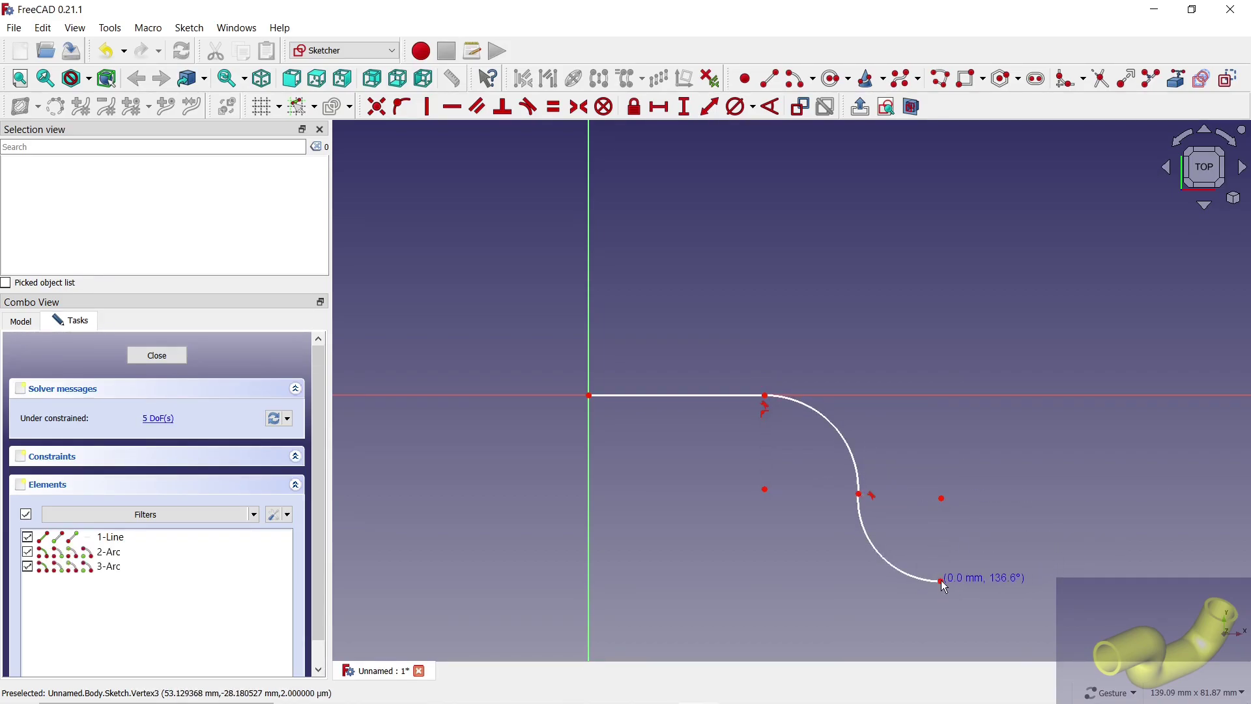
Step: Continue the polyline with a bottom straight, an upward arc and a vertical segment
{"action": "left_click", "coordinate": [1111, 582]}
{"action": "key", "text": "m"}
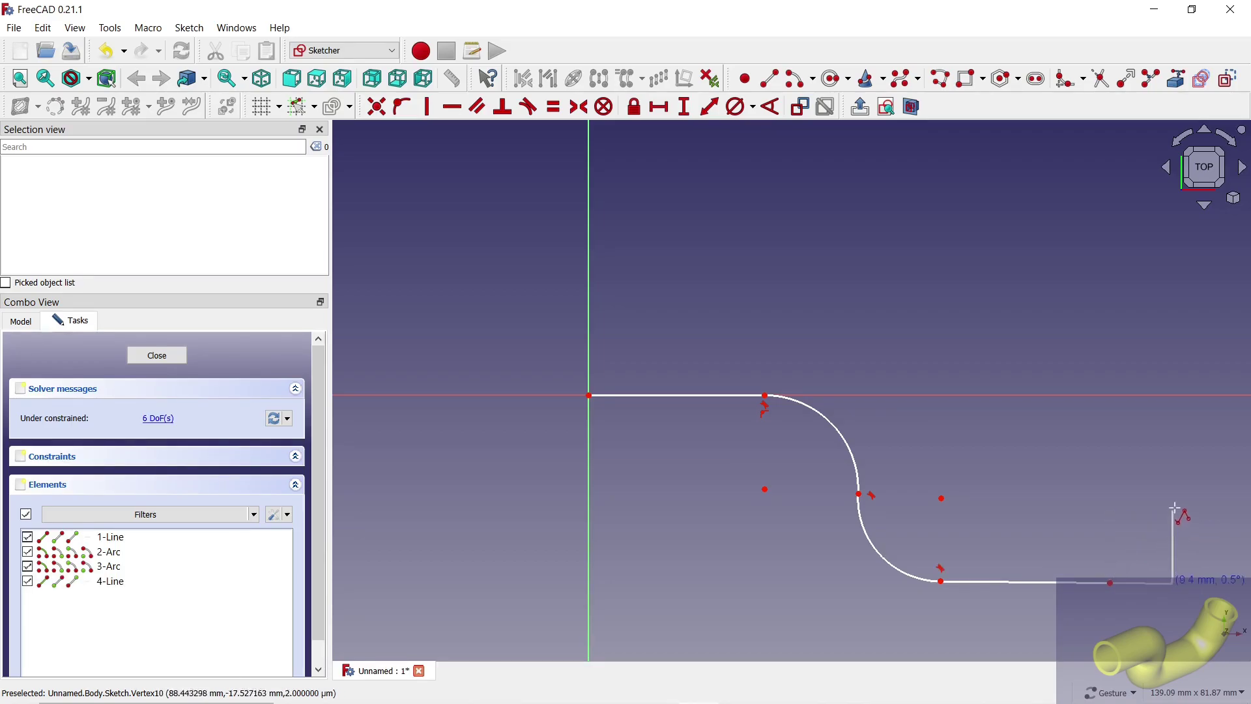
{"action": "left_click", "coordinate": [1196, 501]}
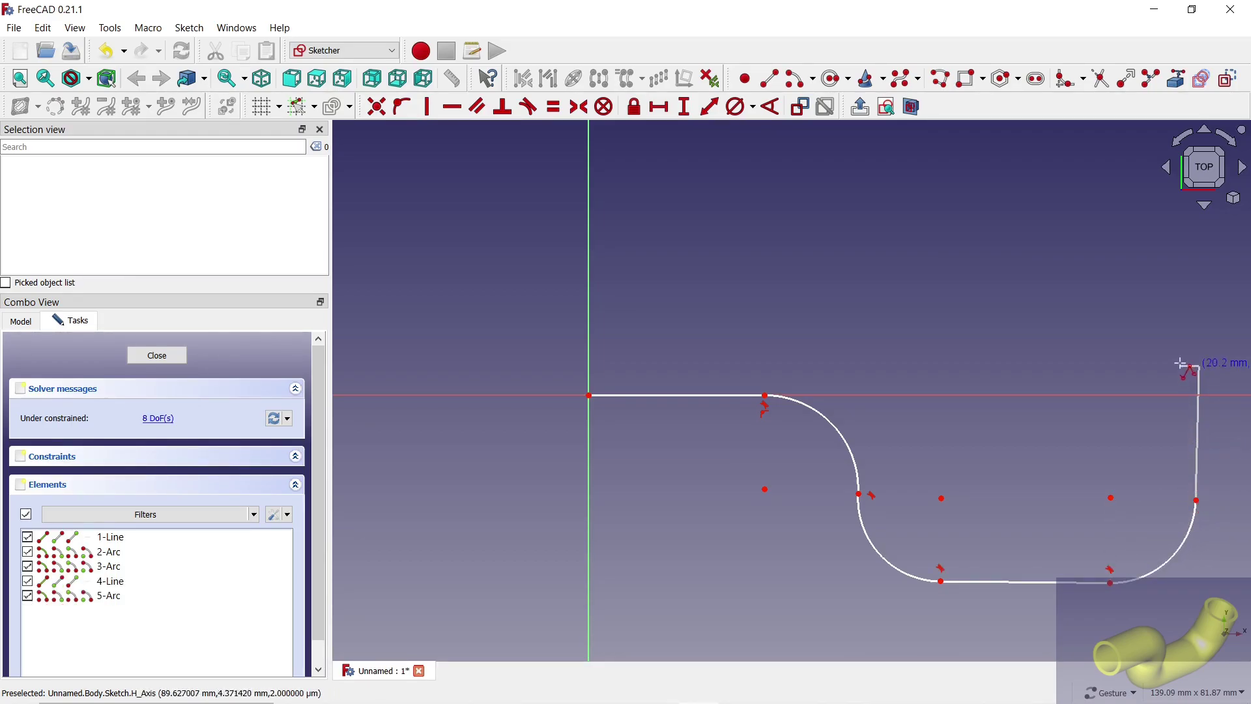
{"action": "left_click", "coordinate": [1199, 363]}
{"action": "key", "text": "Escape"}
{"action": "scroll", "coordinate": [925, 342], "scroll_direction": "down", "scroll_amount": 2}
{"action": "scroll", "coordinate": [1092, 344], "scroll_direction": "up", "scroll_amount": 4}
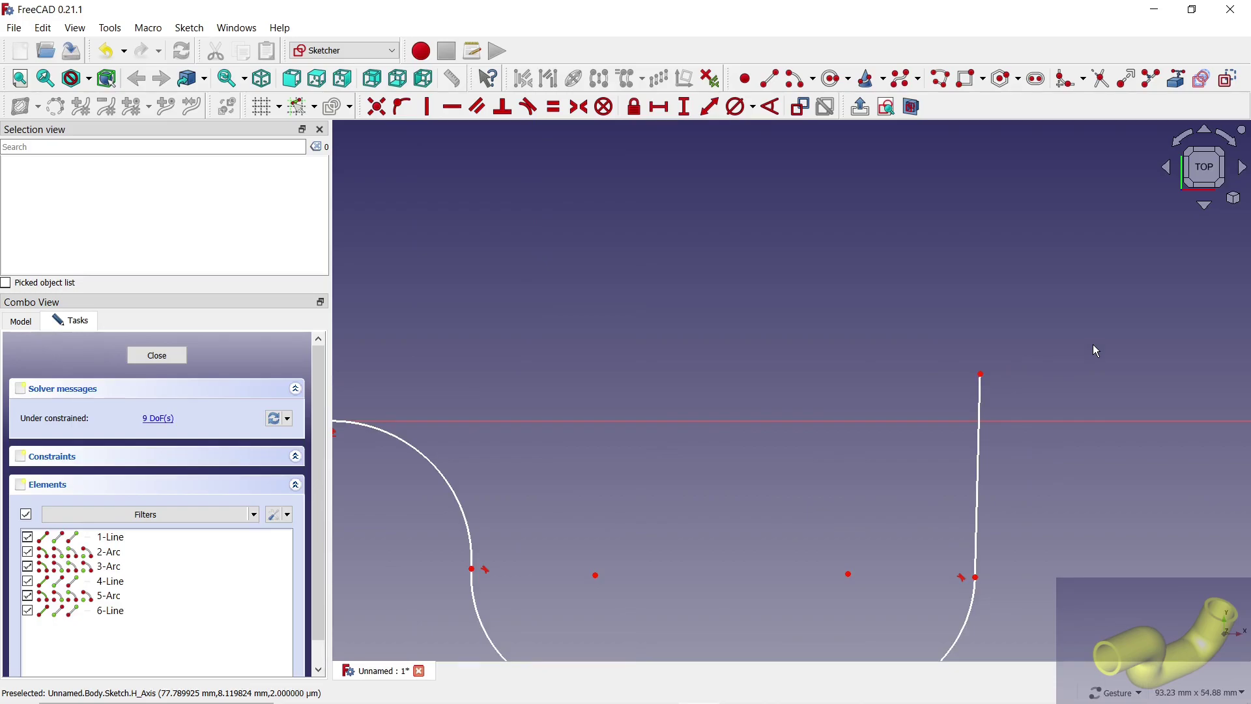
Step: Put the end point on the horizontal axis; make the bottom line horizontal and right line vertical
{"action": "left_click", "coordinate": [982, 376]}
{"action": "left_click", "coordinate": [956, 421]}
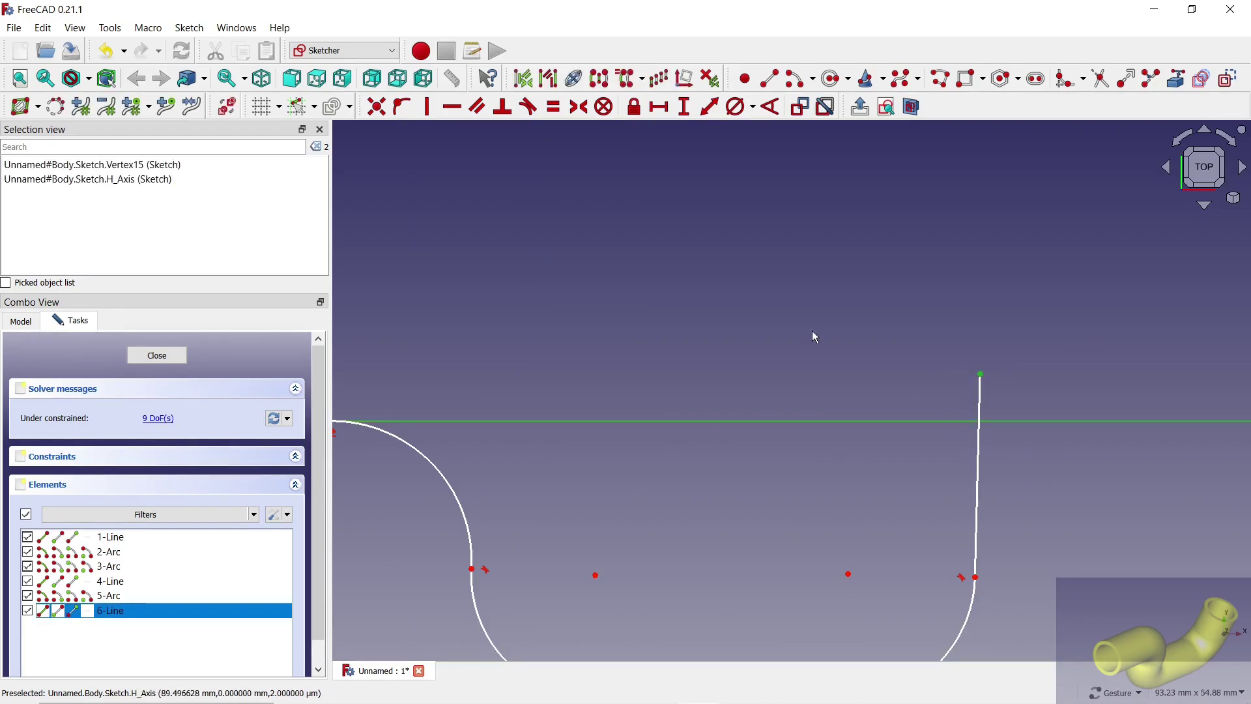
{"action": "left_click", "coordinate": [401, 106]}
{"action": "scroll", "coordinate": [808, 287], "scroll_direction": "down", "scroll_amount": 2}
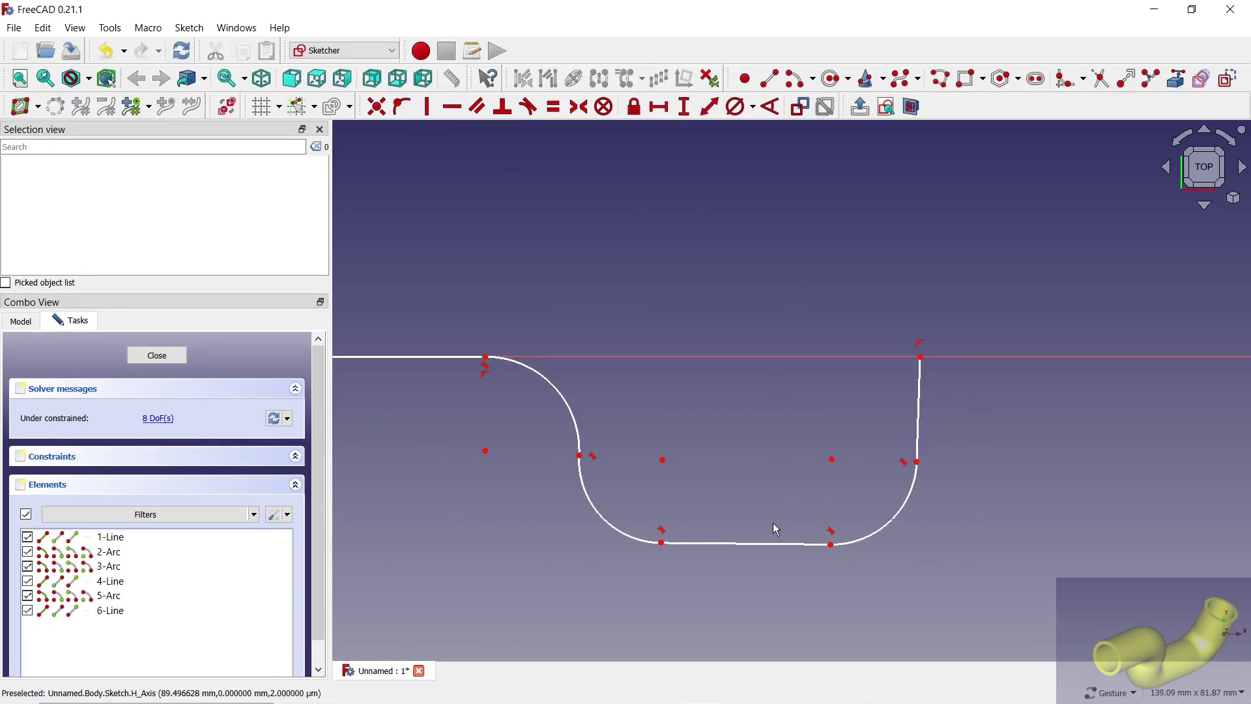
{"action": "left_click", "coordinate": [772, 544]}
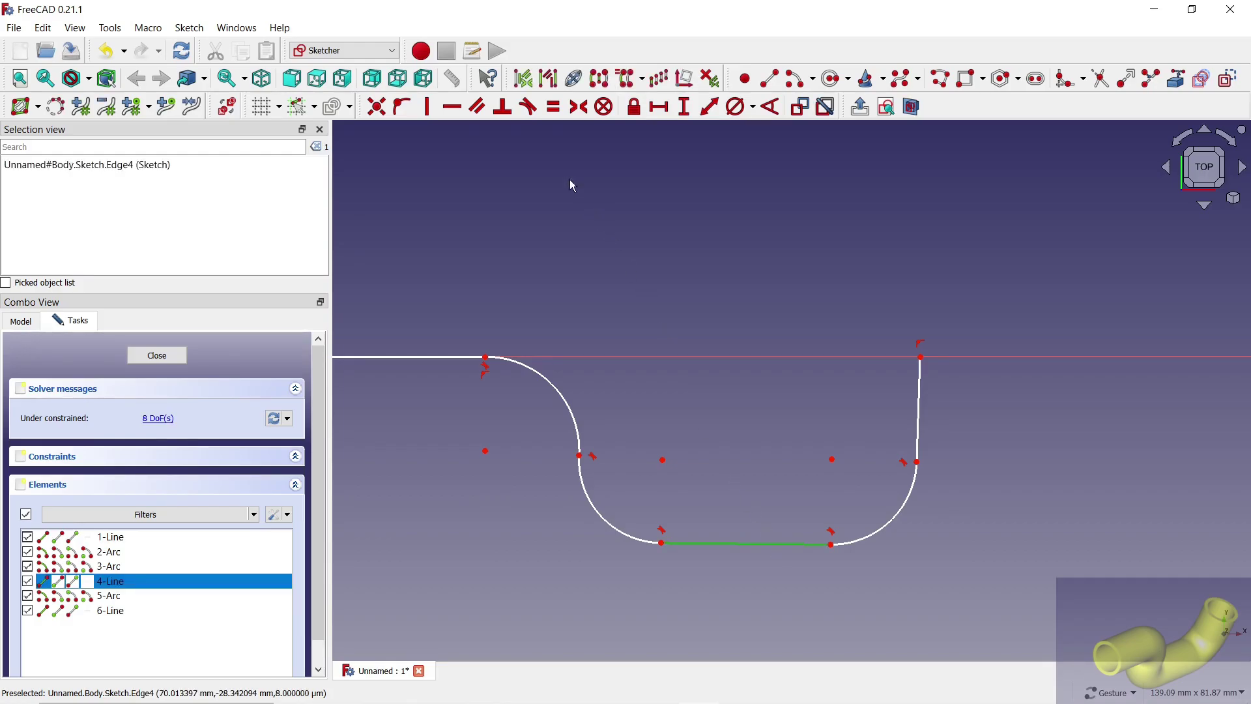
{"action": "left_click", "coordinate": [454, 107]}
{"action": "left_click", "coordinate": [920, 391]}
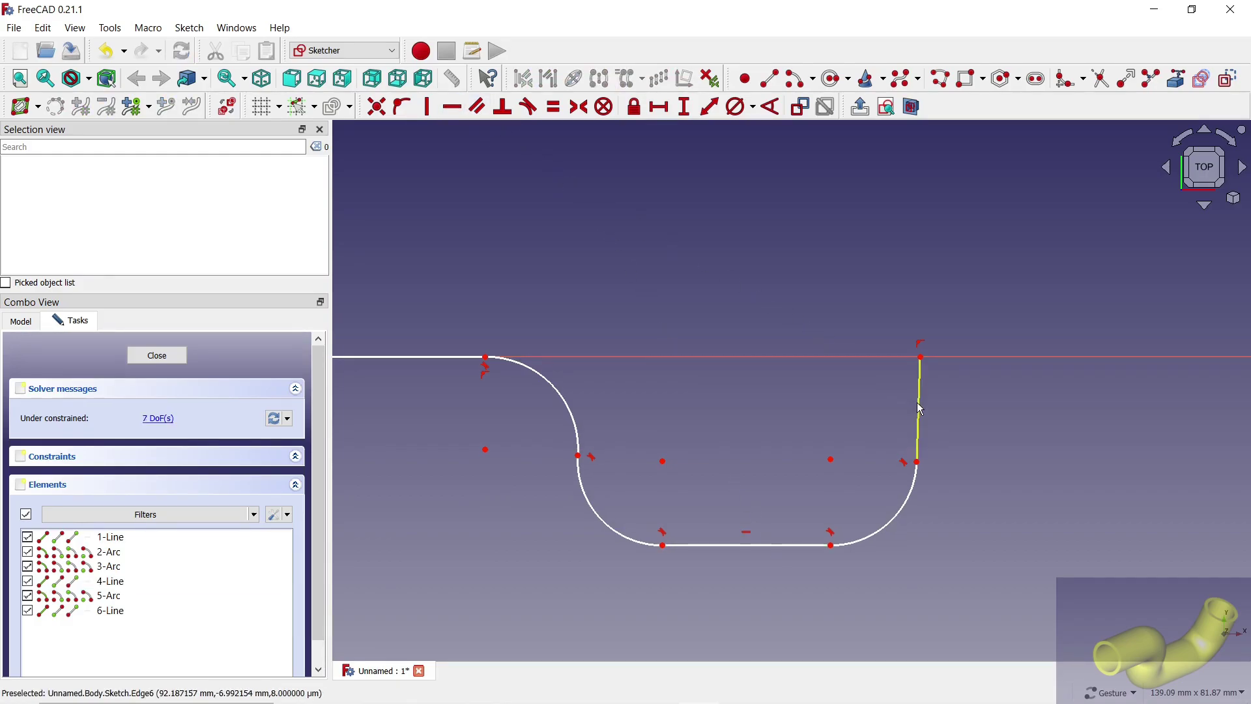
{"action": "left_click", "coordinate": [427, 106]}
{"action": "scroll", "coordinate": [813, 275], "scroll_direction": "down", "scroll_amount": 1}
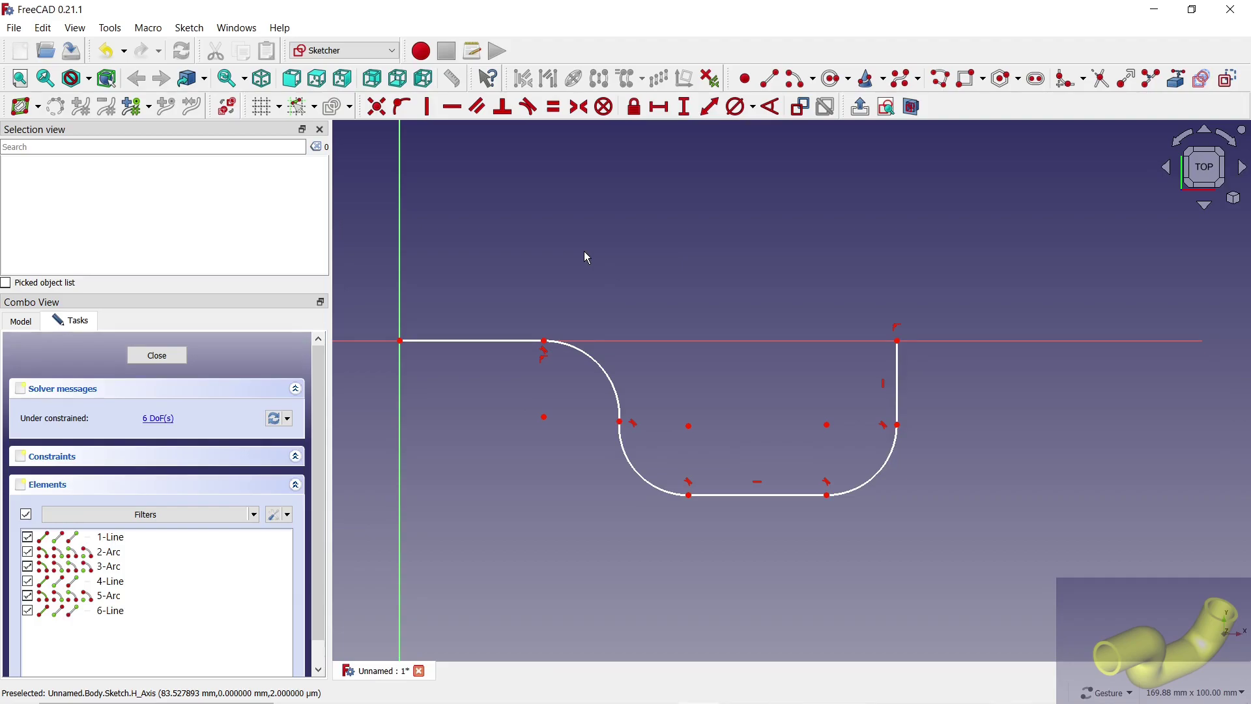
Step: Make the three arcs equal and the top and bottom lines equal length
{"action": "left_click", "coordinate": [554, 107]}
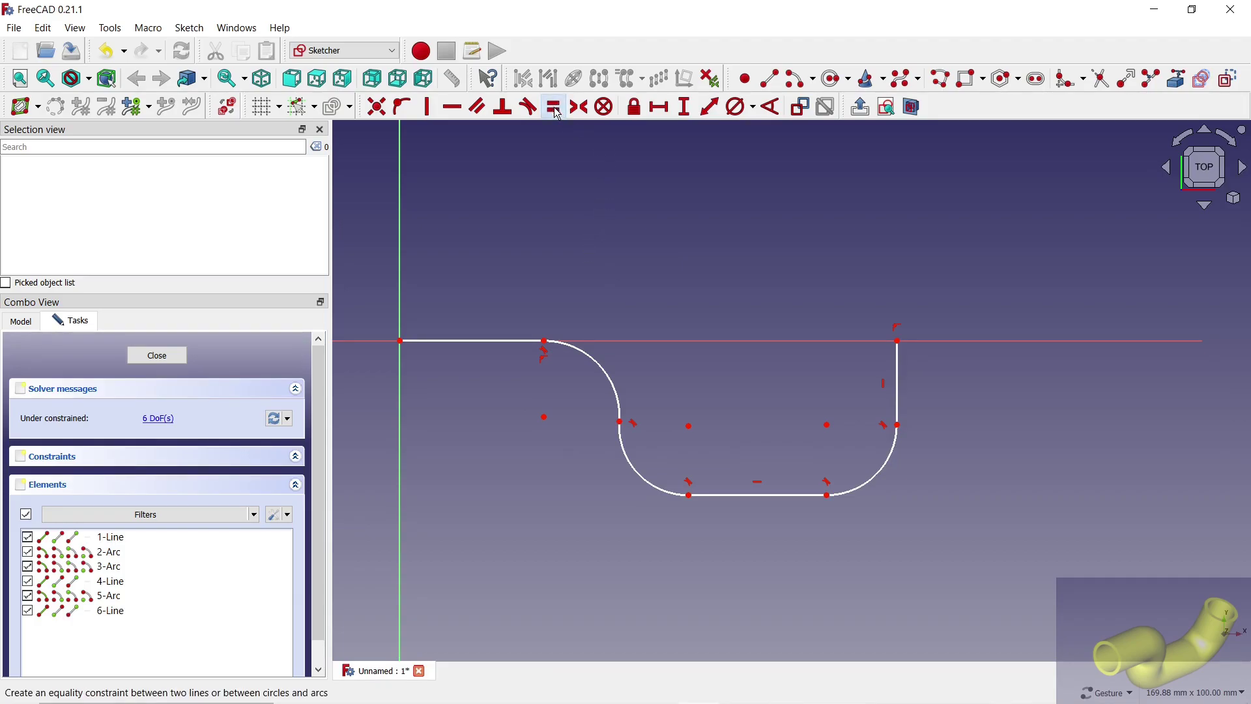
{"action": "left_click", "coordinate": [611, 376]}
{"action": "left_click", "coordinate": [635, 466]}
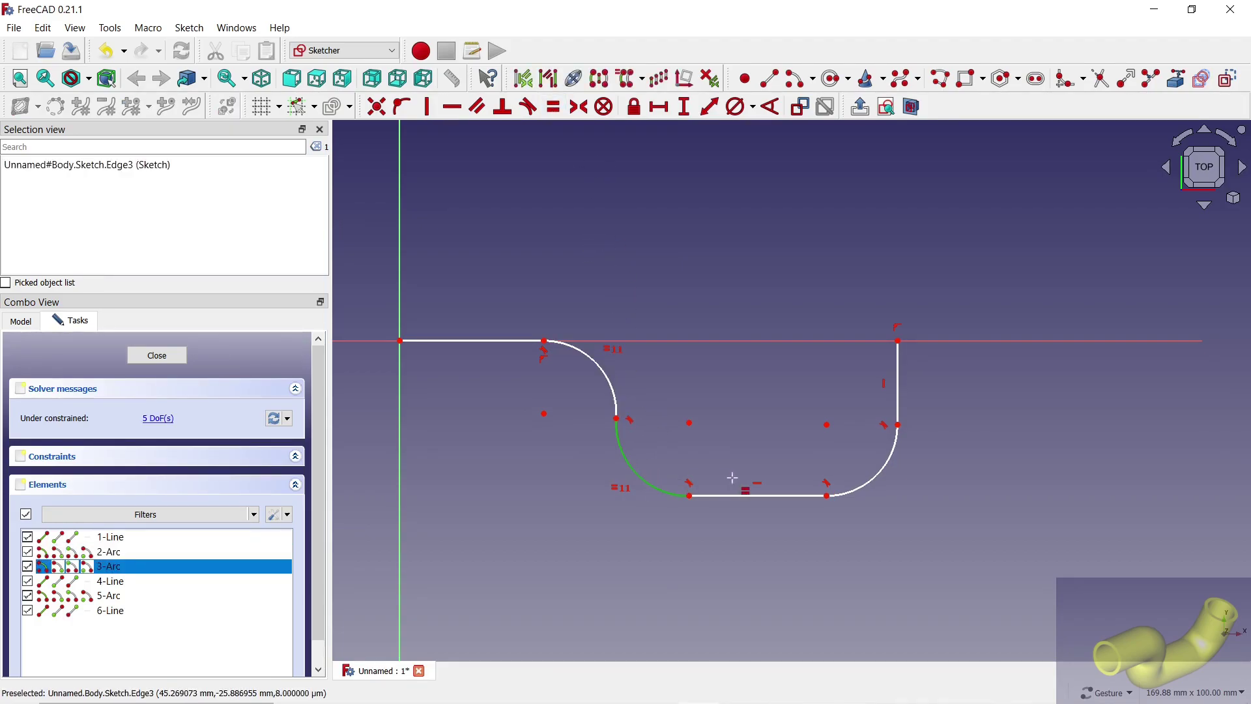
{"action": "left_click", "coordinate": [867, 485]}
{"action": "left_click", "coordinate": [791, 496]}
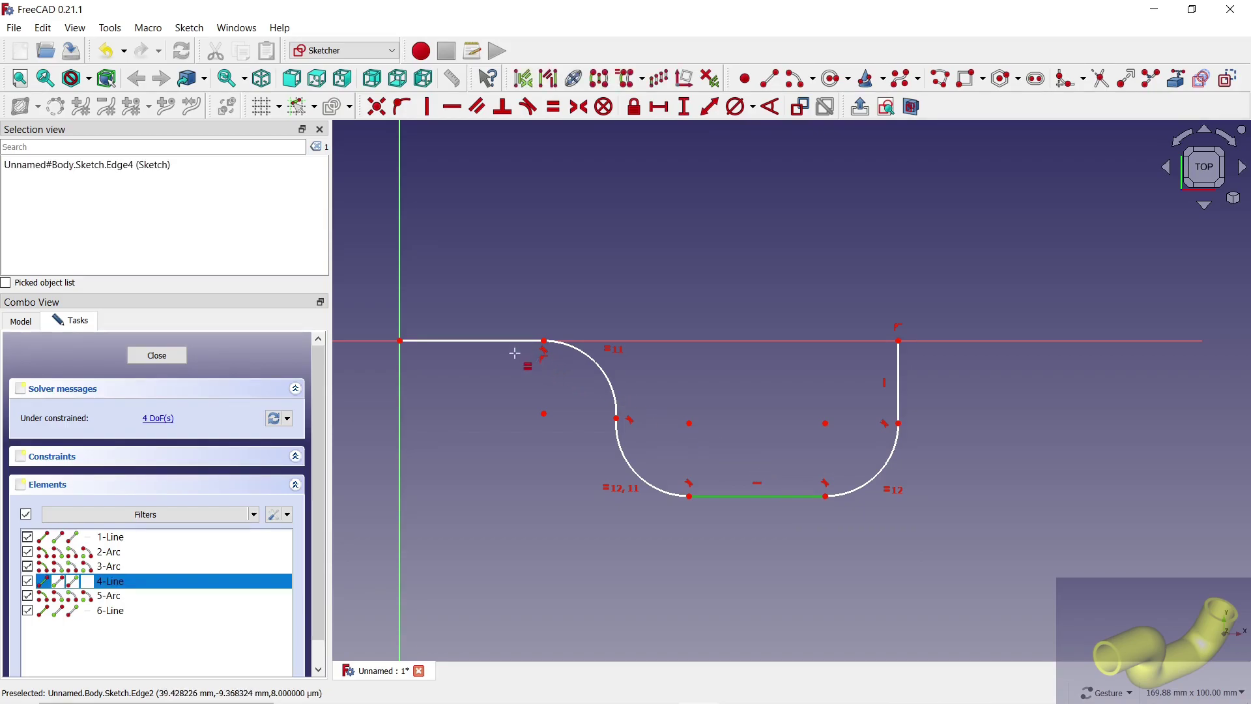
{"action": "left_click", "coordinate": [496, 342]}
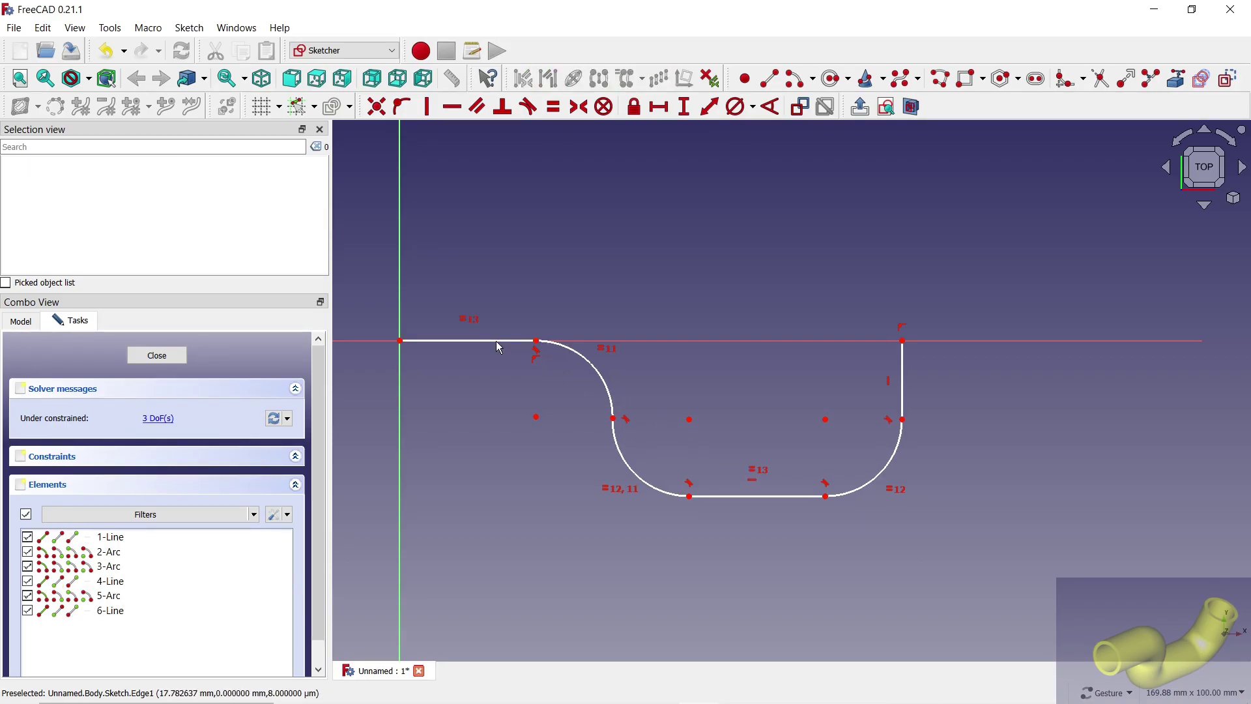
Step: Constrain the path to 100 mm horizontal span and 30 mm vertical depth
{"action": "left_click", "coordinate": [660, 108]}
{"action": "left_click", "coordinate": [401, 339]}
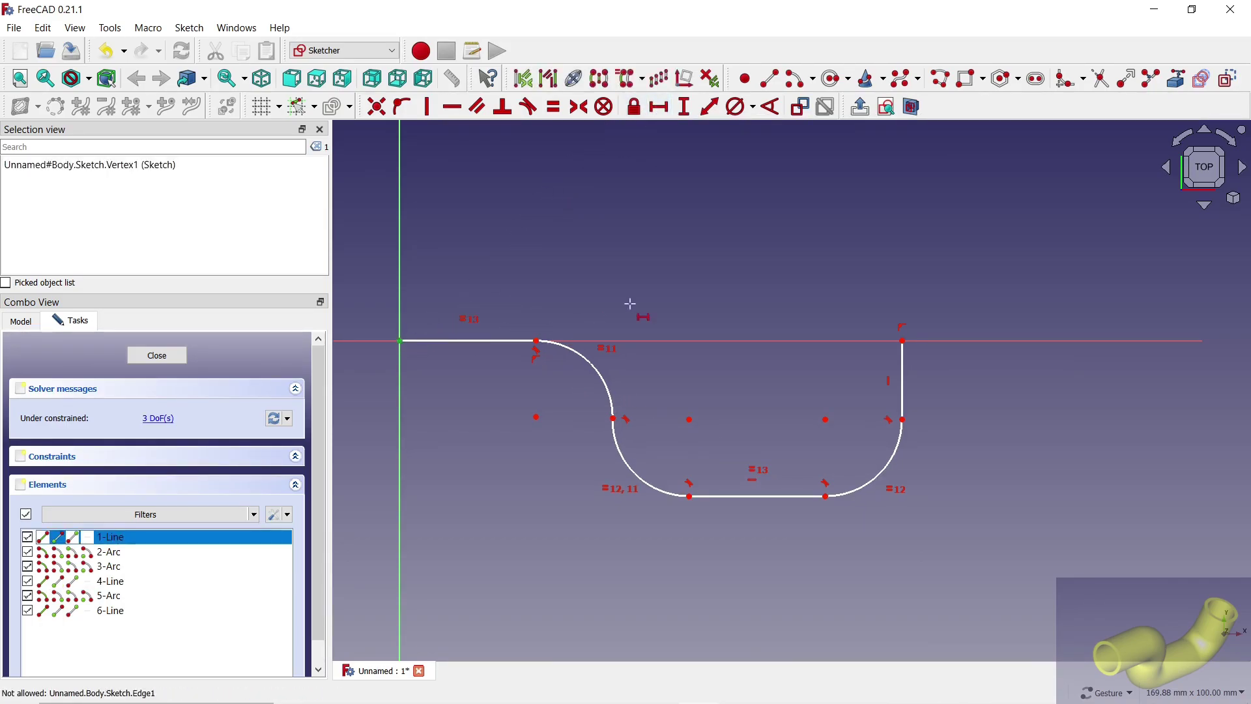
{"action": "left_click", "coordinate": [903, 340]}
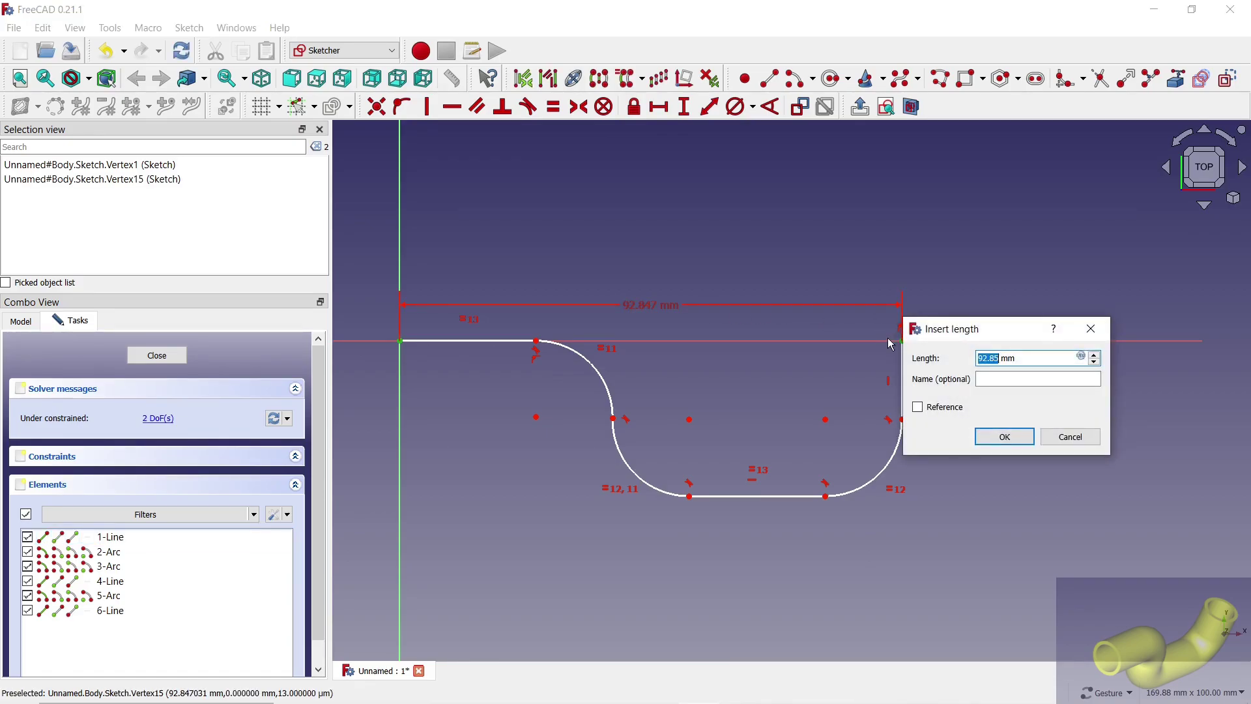
{"action": "type", "text": "100"}
{"action": "key", "text": "Return"}
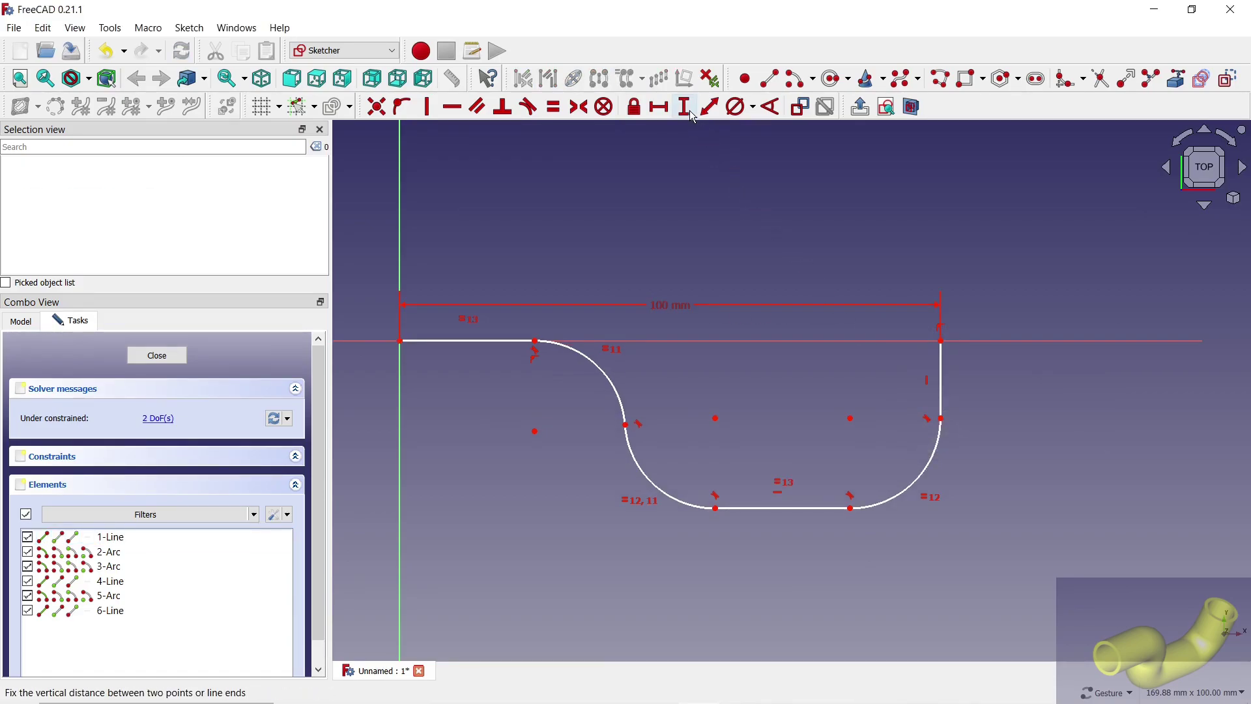
{"action": "left_click", "coordinate": [401, 340]}
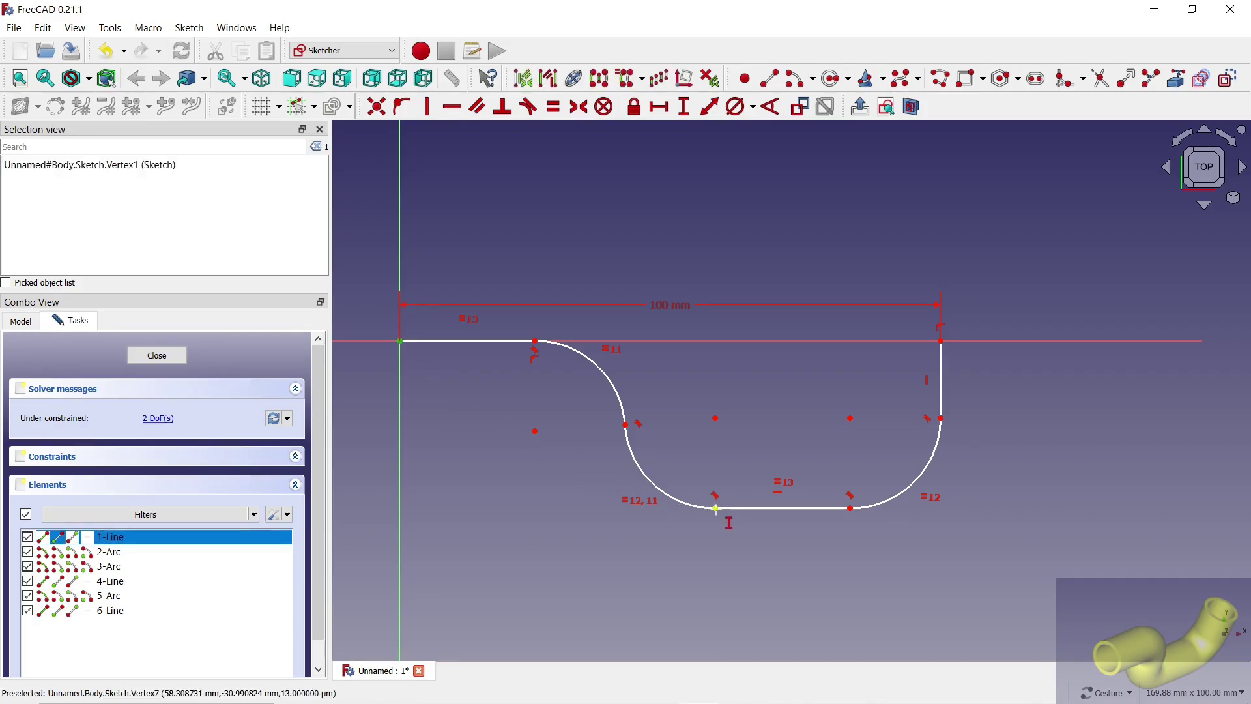
{"action": "left_click", "coordinate": [715, 508]}
{"action": "key", "text": "Return"}
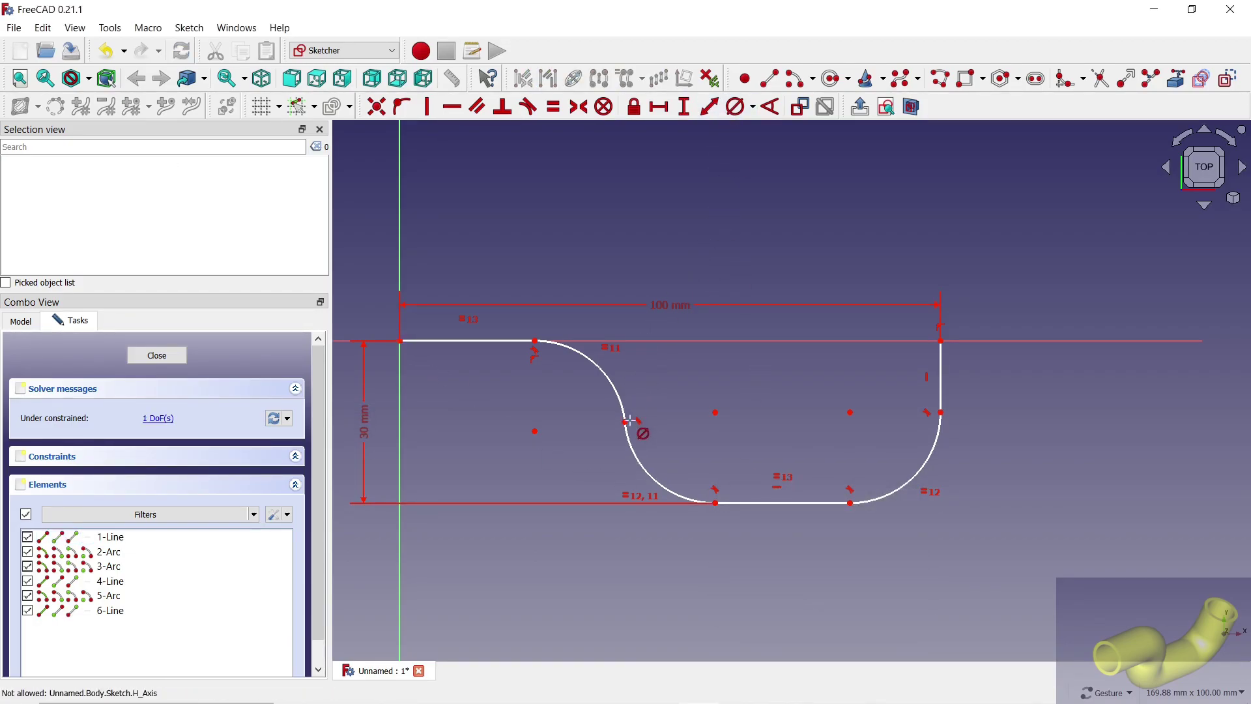
Step: Give the first arc a 30 mm diameter and close the path sketch
{"action": "left_click", "coordinate": [619, 393]}
{"action": "type", "text": "30"}
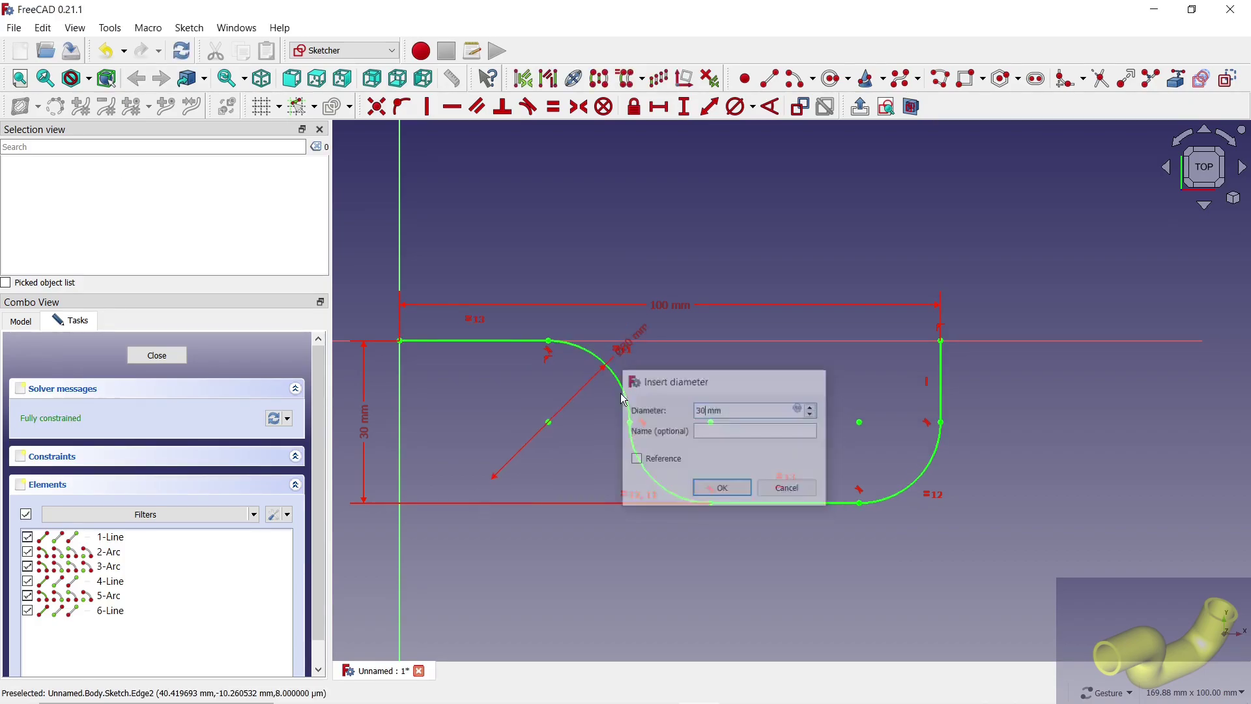
{"action": "key", "text": "Return"}
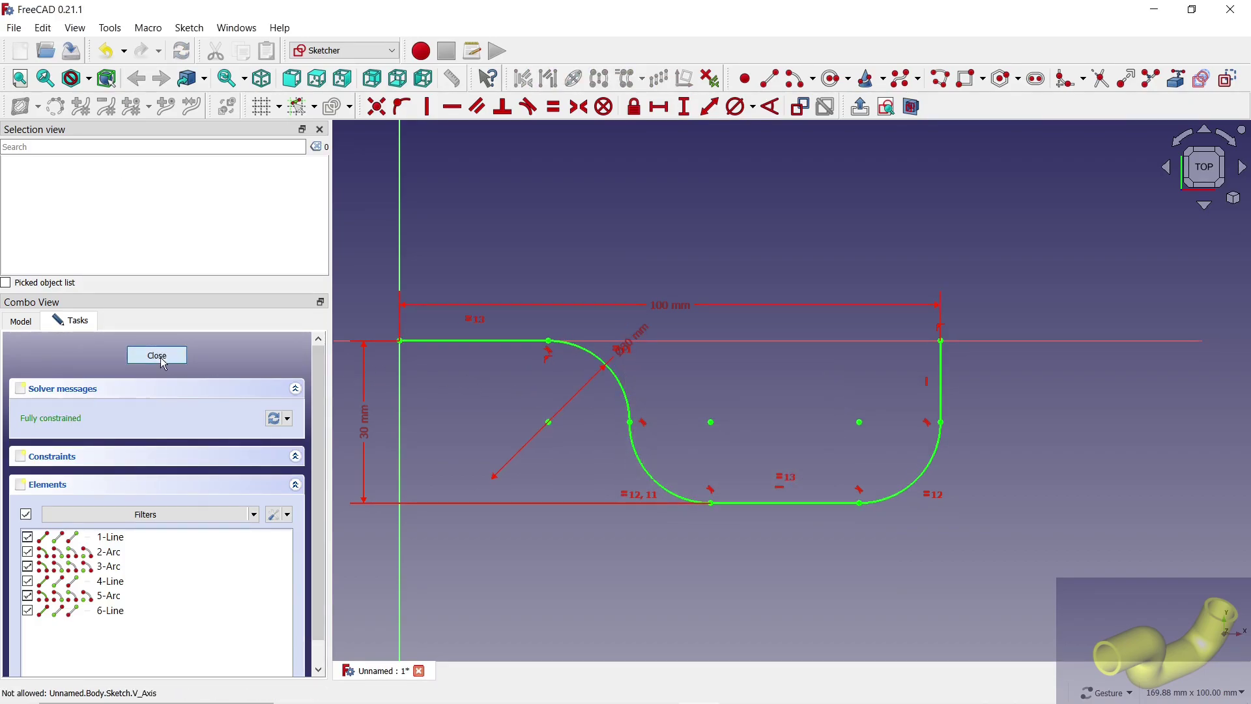
{"action": "left_click", "coordinate": [160, 357]}
{"action": "left_click_drag", "start_coordinate": [530, 304], "coordinate": [608, 361]}
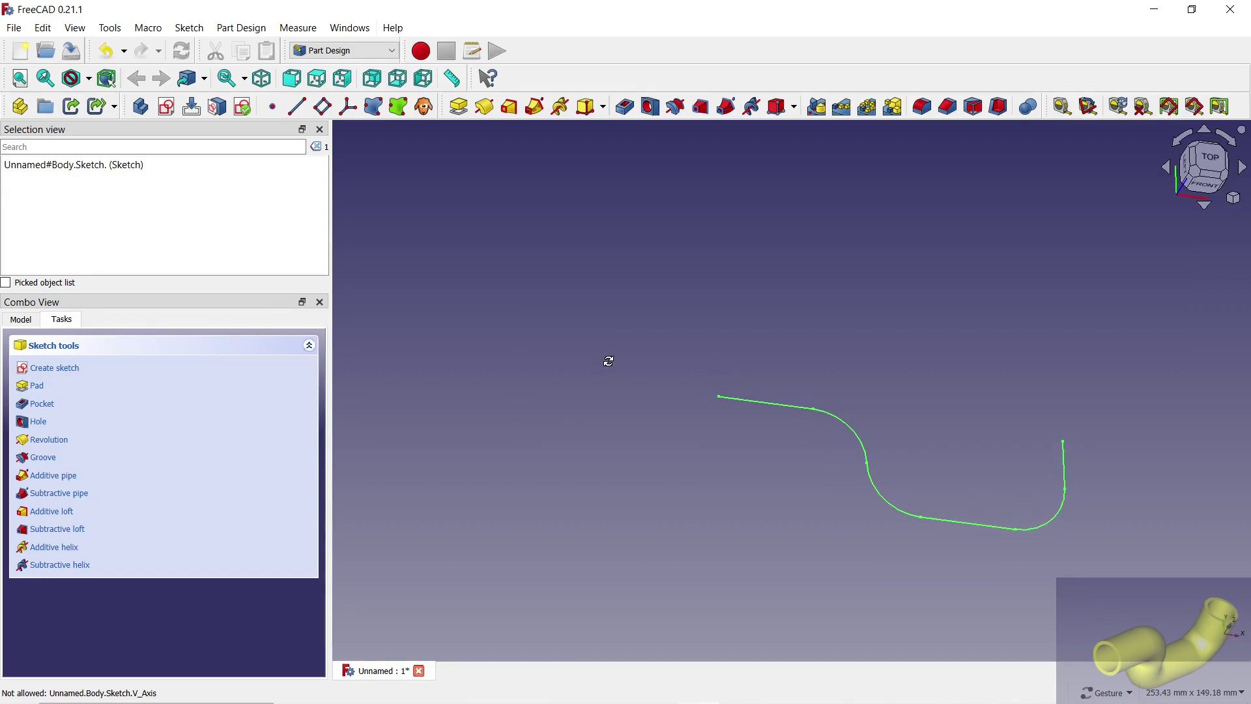
Step: Start a new sketch on the YZ-plane
{"action": "left_click", "coordinate": [167, 106]}
{"action": "left_click_drag", "start_coordinate": [549, 298], "coordinate": [631, 343]}
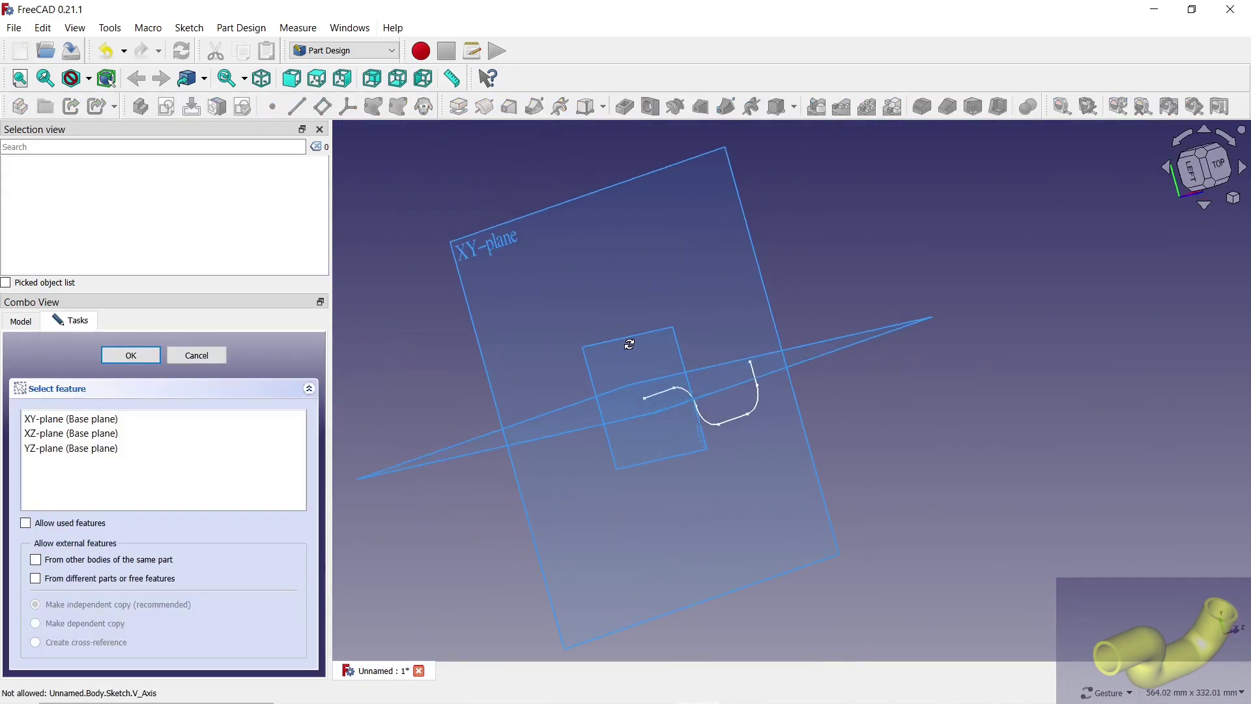
{"action": "left_click", "coordinate": [659, 331]}
{"action": "scroll", "coordinate": [850, 408], "scroll_direction": "up", "scroll_amount": 4}
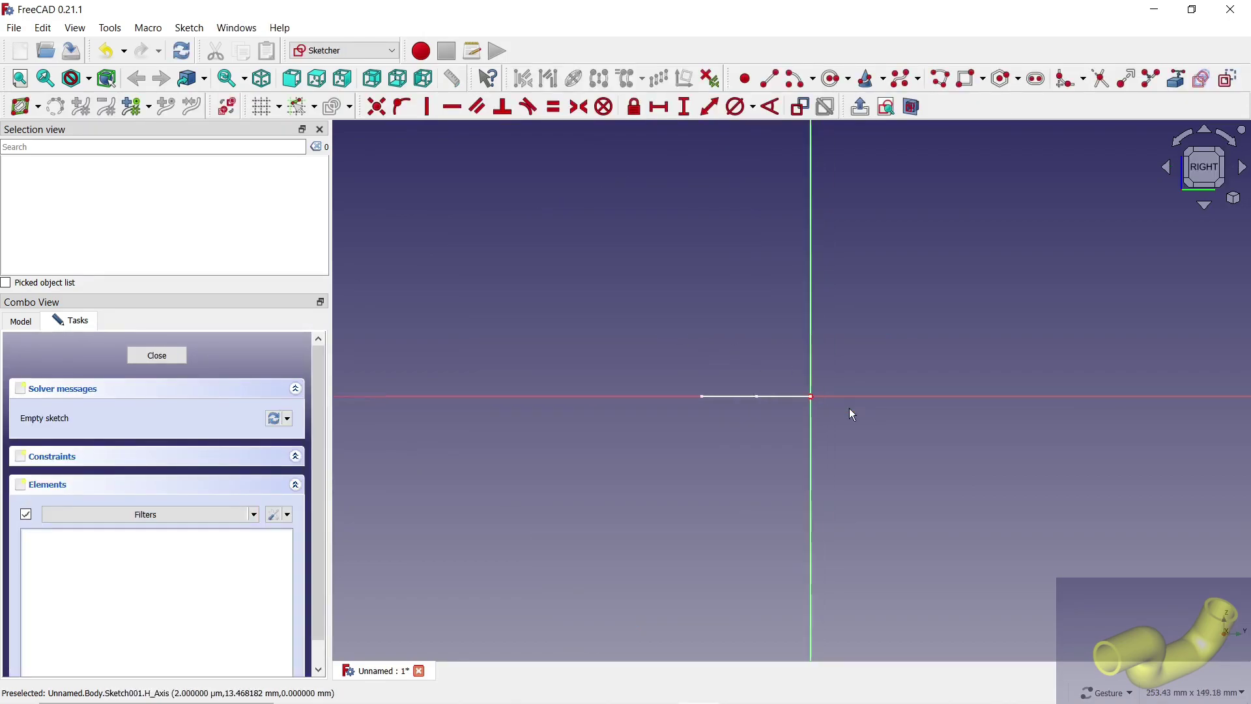
{"action": "scroll", "coordinate": [849, 408], "scroll_direction": "up", "scroll_amount": 6}
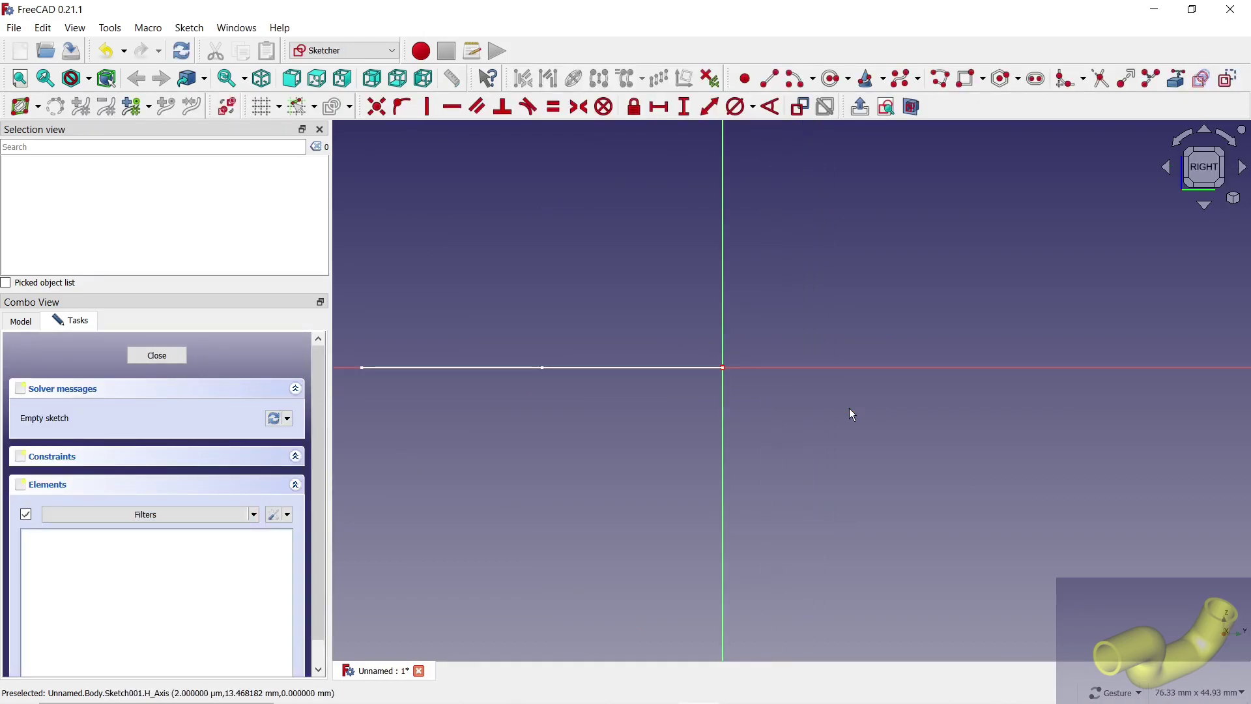
Step: Draw a circle centred on the origin and constrain it to 20 mm diameter
{"action": "left_click", "coordinate": [836, 78]}
{"action": "left_click", "coordinate": [723, 368]}
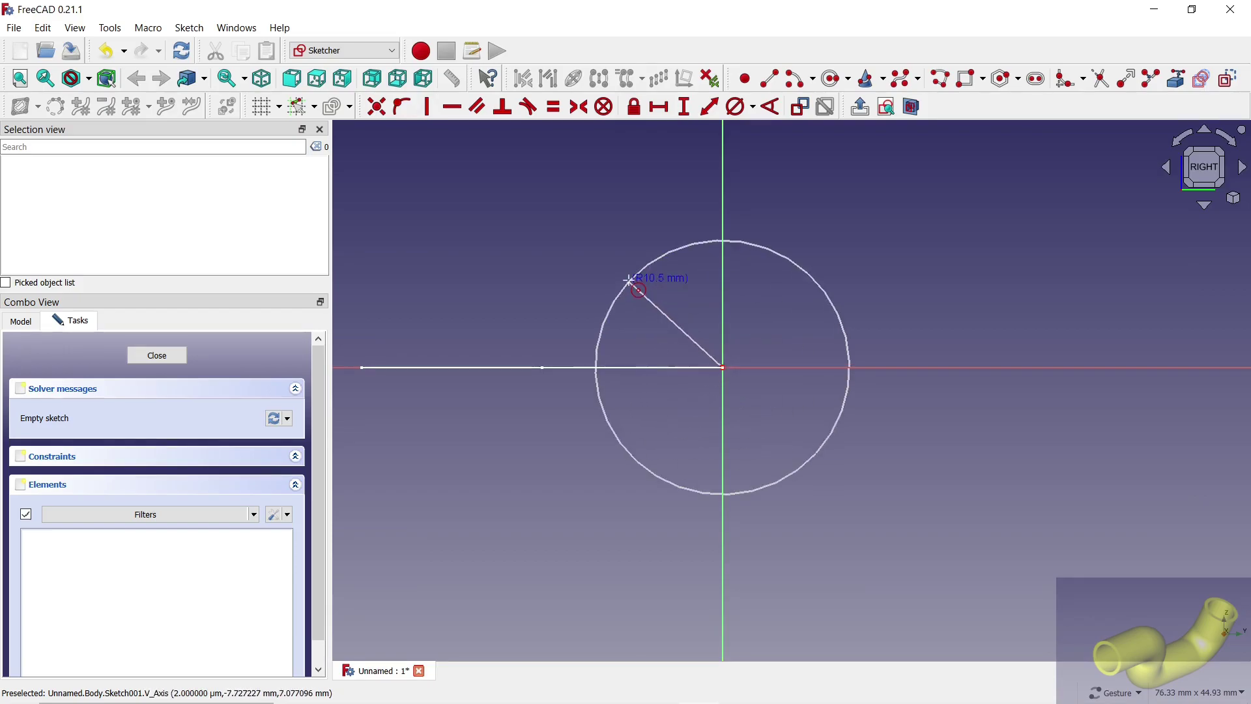
{"action": "left_click", "coordinate": [633, 281]}
{"action": "left_click", "coordinate": [739, 107]}
{"action": "left_click", "coordinate": [770, 251]}
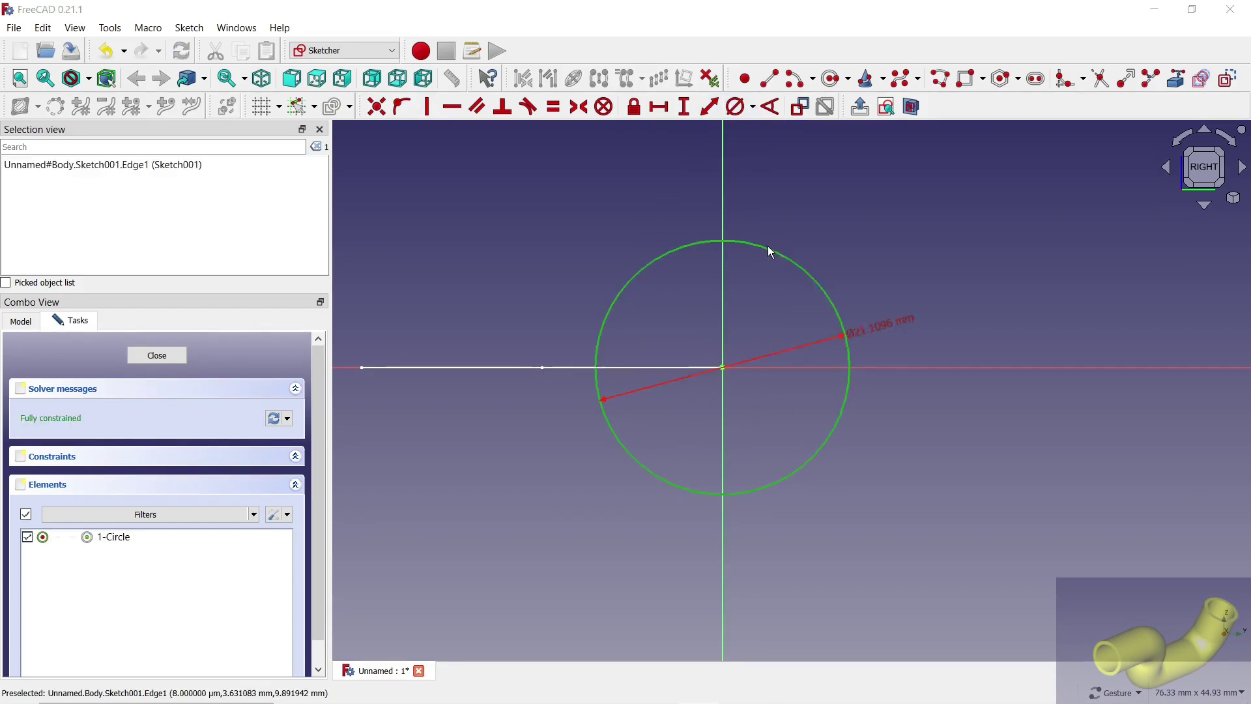
{"action": "type", "text": "20"}
{"action": "key", "text": "Return"}
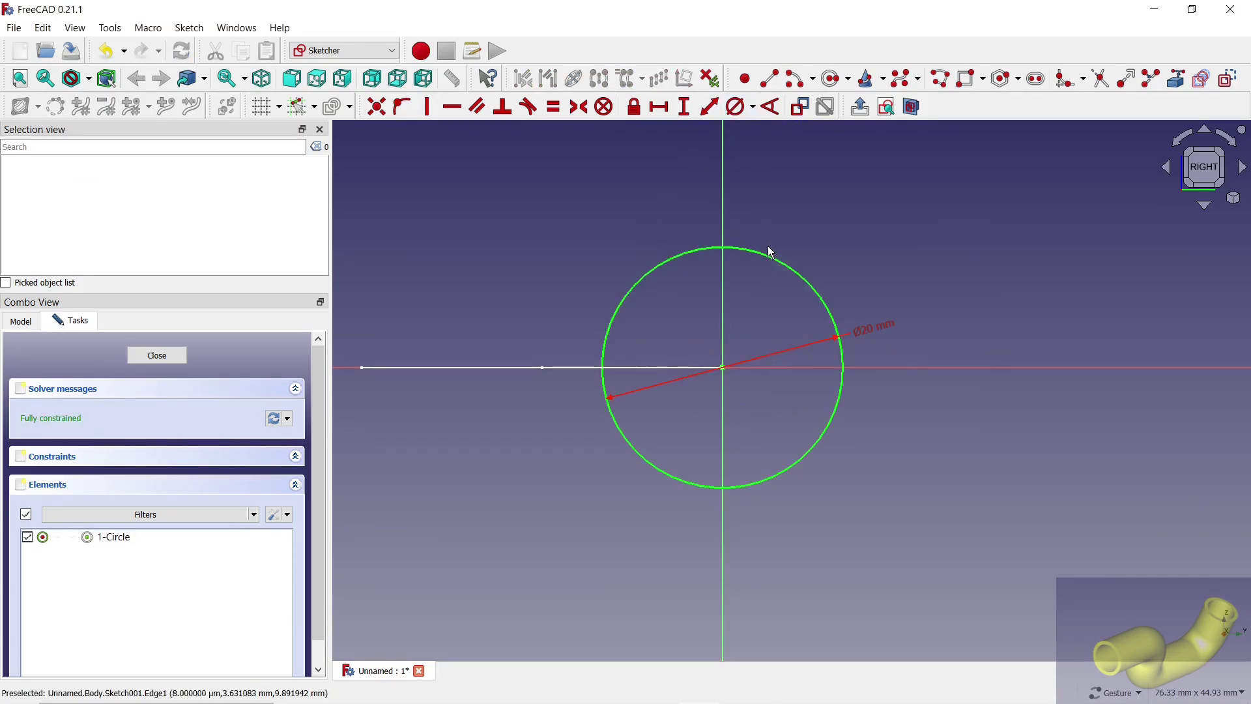
Step: Close the profile sketch and show the model tree
{"action": "left_click", "coordinate": [167, 356]}
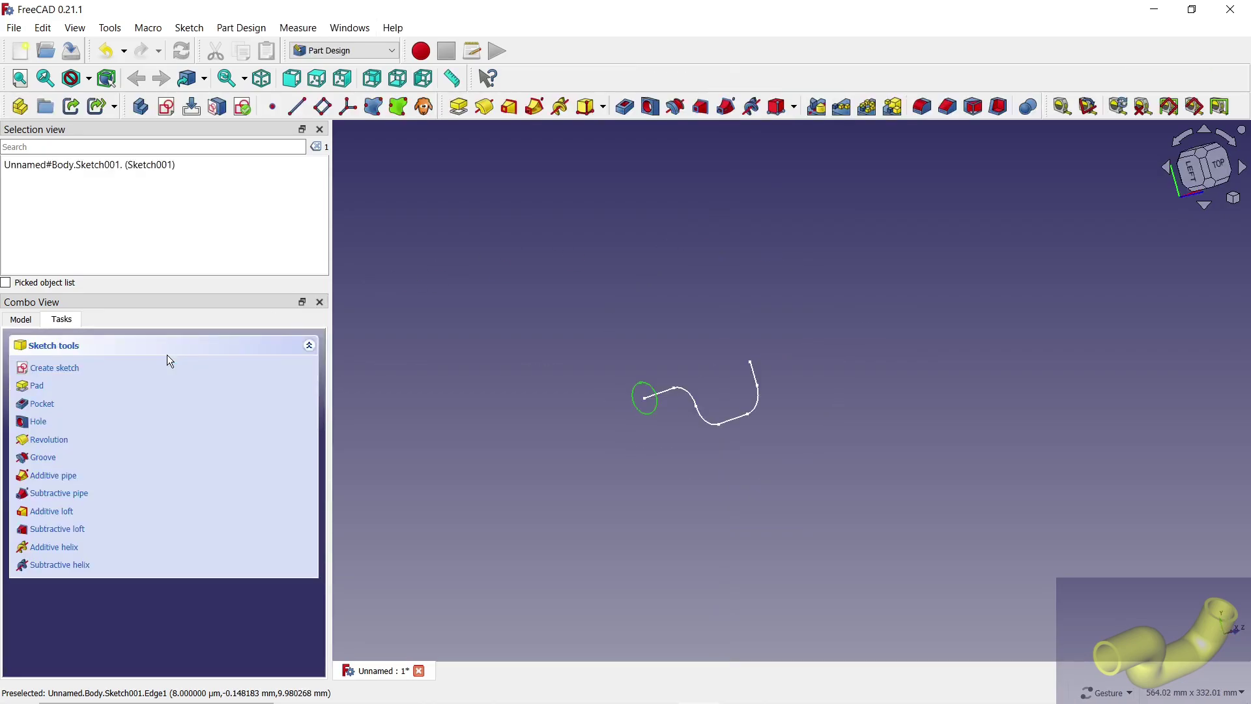
{"action": "scroll", "coordinate": [695, 402], "scroll_direction": "up", "scroll_amount": 3}
{"action": "scroll", "coordinate": [694, 401], "scroll_direction": "up", "scroll_amount": 3}
{"action": "left_click", "coordinate": [713, 299]}
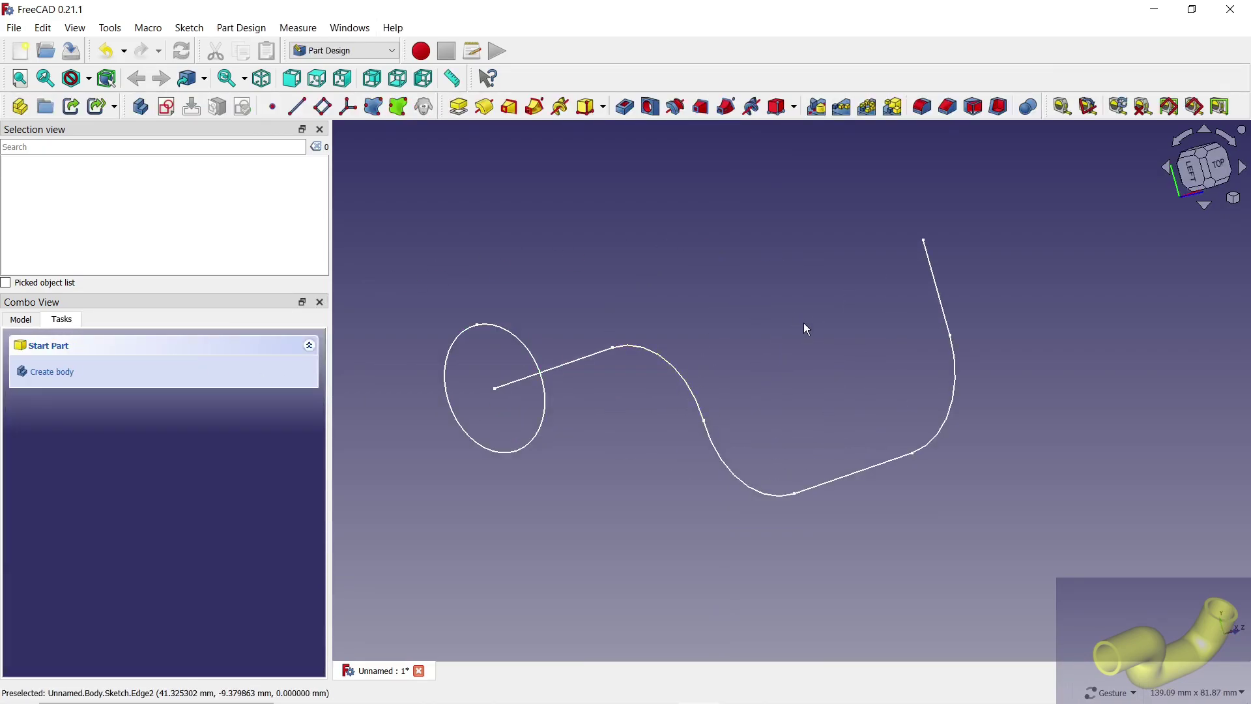
{"action": "mouse_move", "coordinate": [804, 322]}
{"action": "left_mouse_down"}
{"action": "mouse_move", "coordinate": [710, 347]}
{"action": "mouse_move", "coordinate": [774, 307]}
{"action": "left_mouse_up"}
{"action": "left_click", "coordinate": [29, 322]}
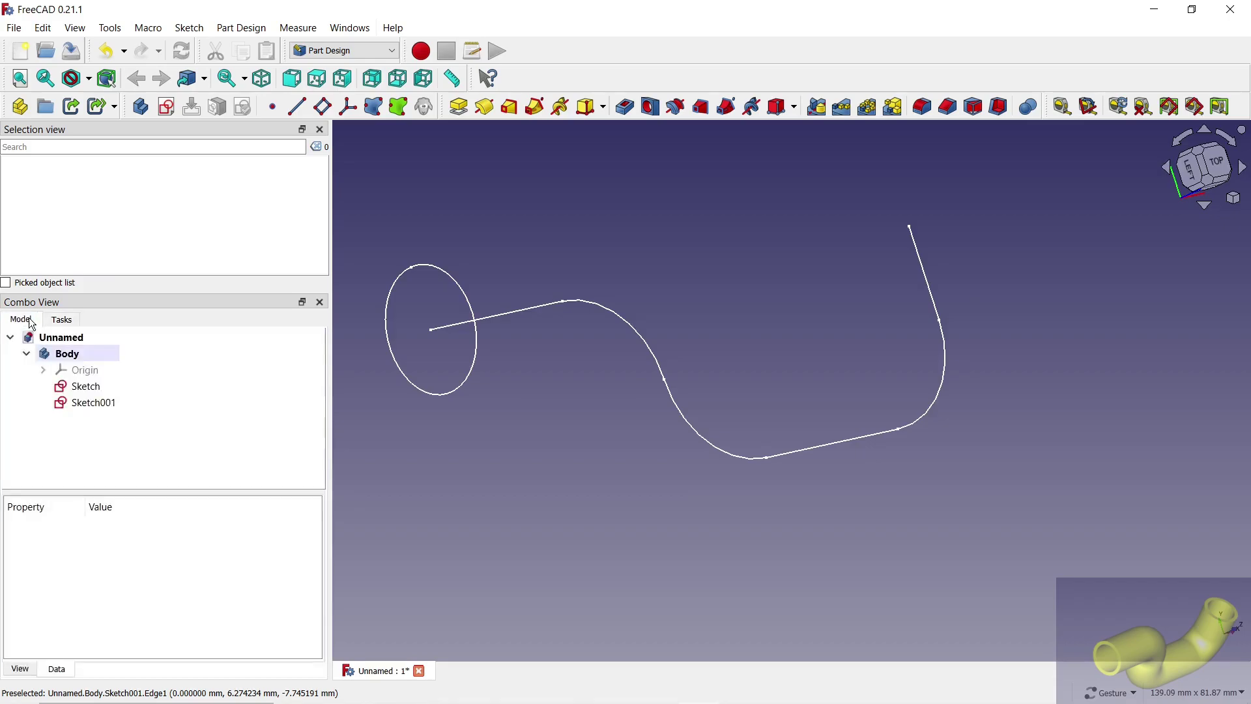
Step: Sweep circle Sketch001 along path Sketch into an AdditivePipe
{"action": "left_click", "coordinate": [91, 404]}
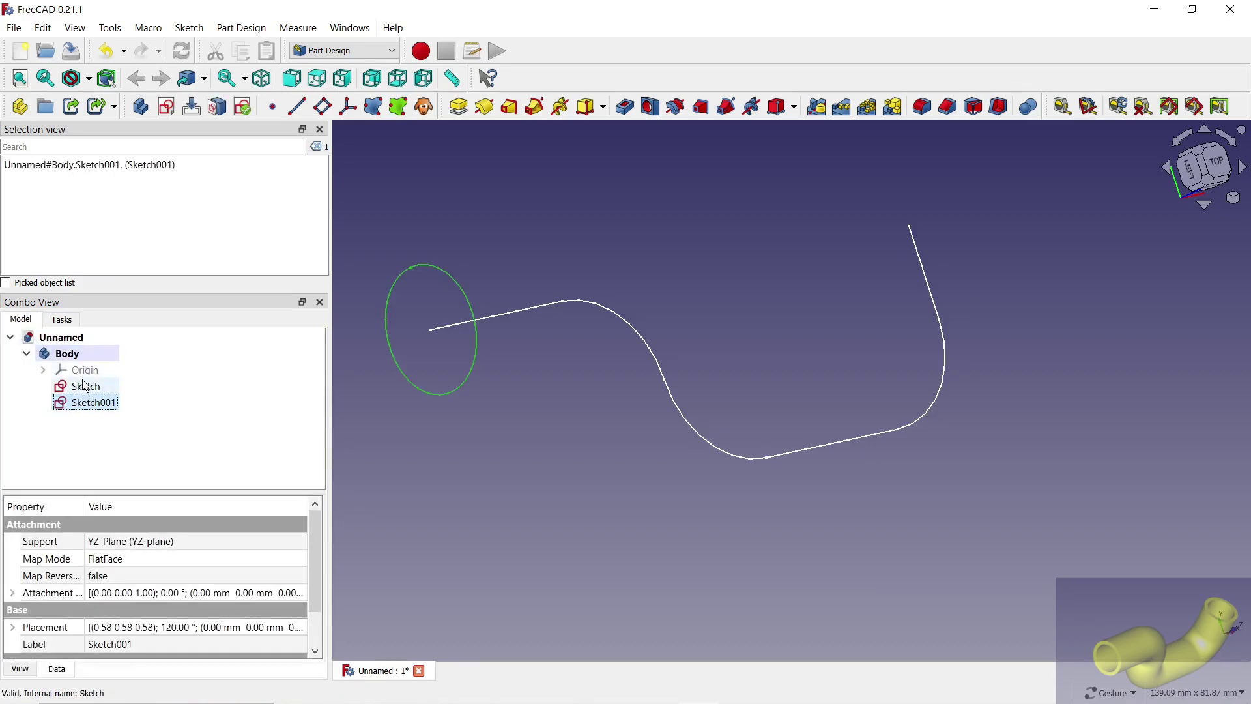
{"action": "left_click", "coordinate": [85, 388], "text": "ctrl"}
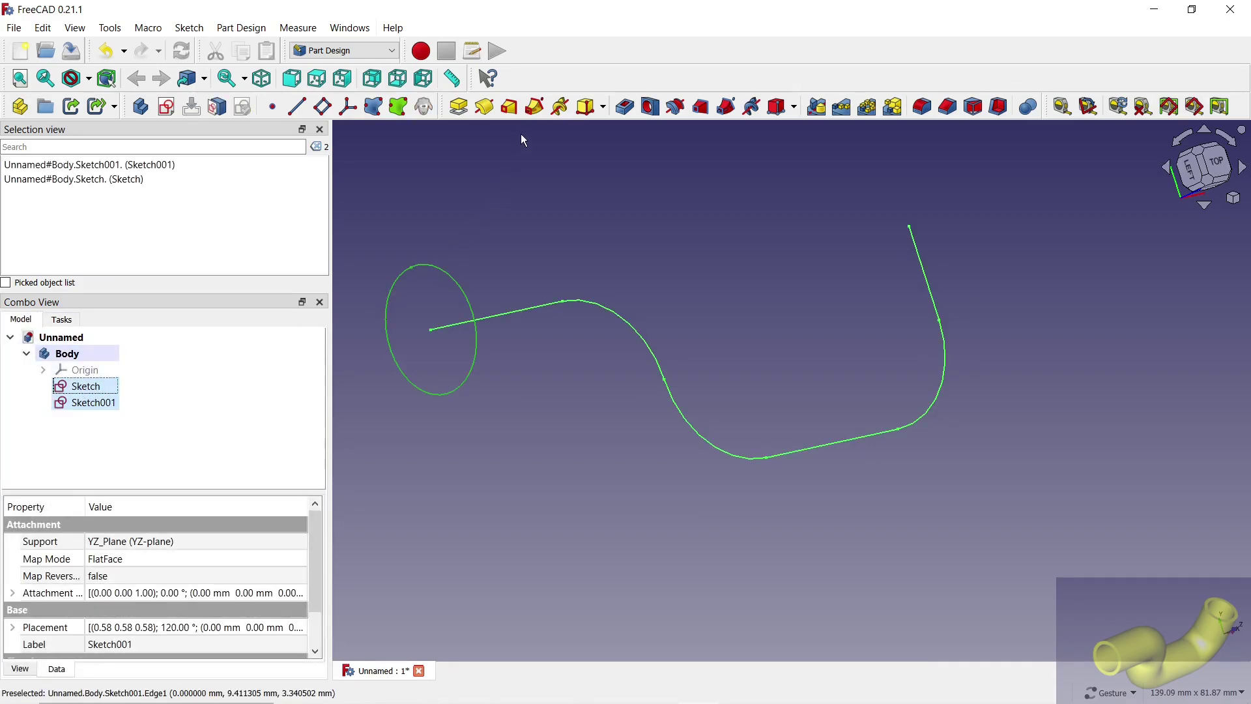
{"action": "left_click", "coordinate": [534, 107]}
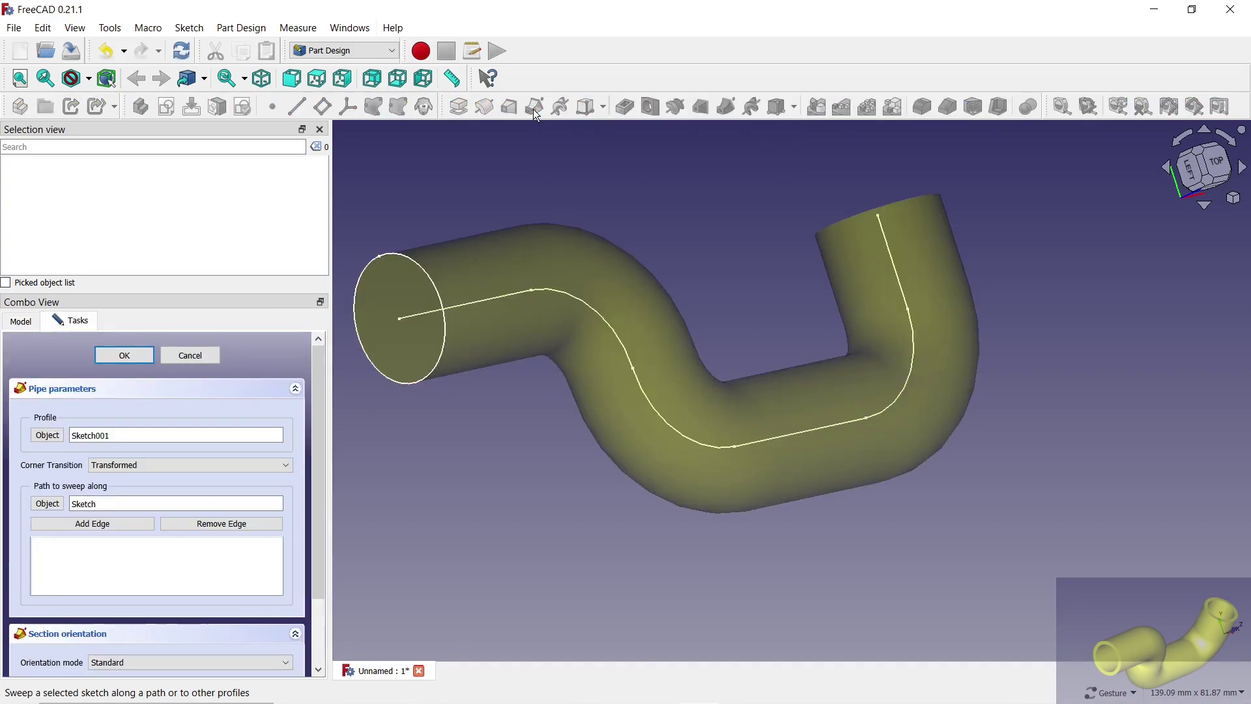
{"action": "left_click", "coordinate": [122, 357]}
{"action": "left_click", "coordinate": [43, 386]}
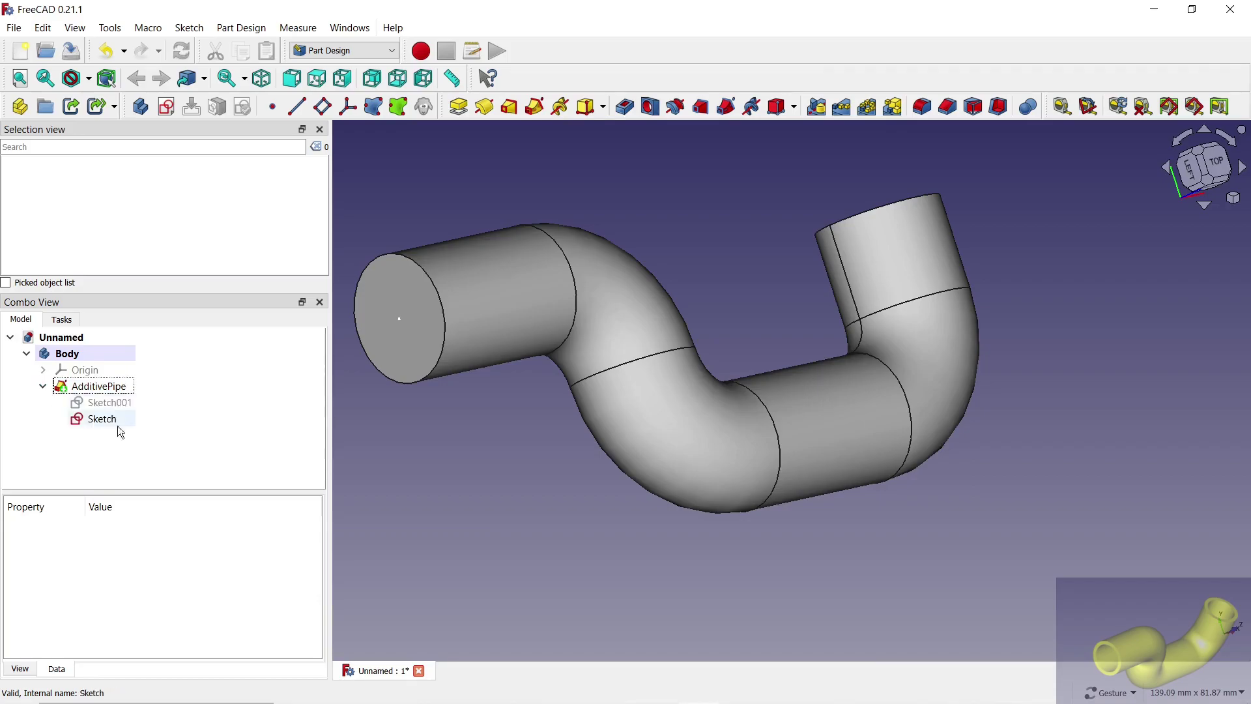
{"action": "left_click", "coordinate": [102, 420]}
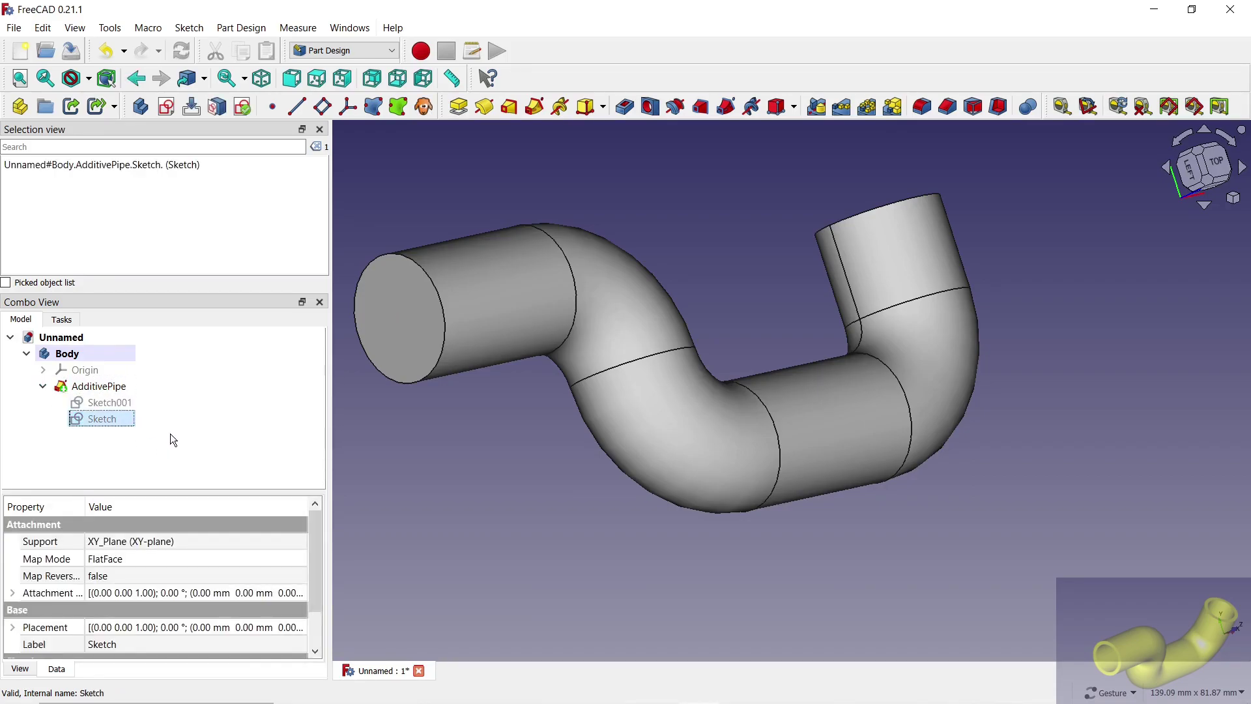
{"action": "left_click", "coordinate": [428, 450]}
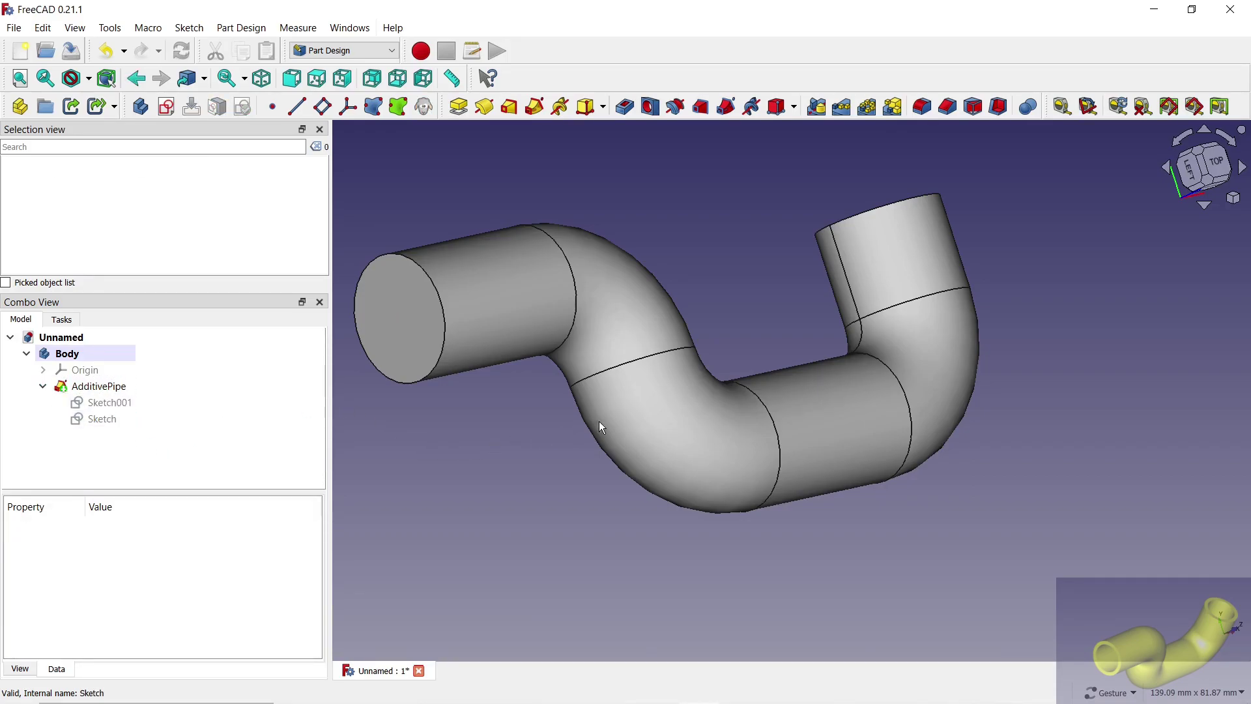
Step: Shell the pipe 2 mm inwards, removing both end faces to leave it open
{"action": "left_click", "coordinate": [1002, 107]}
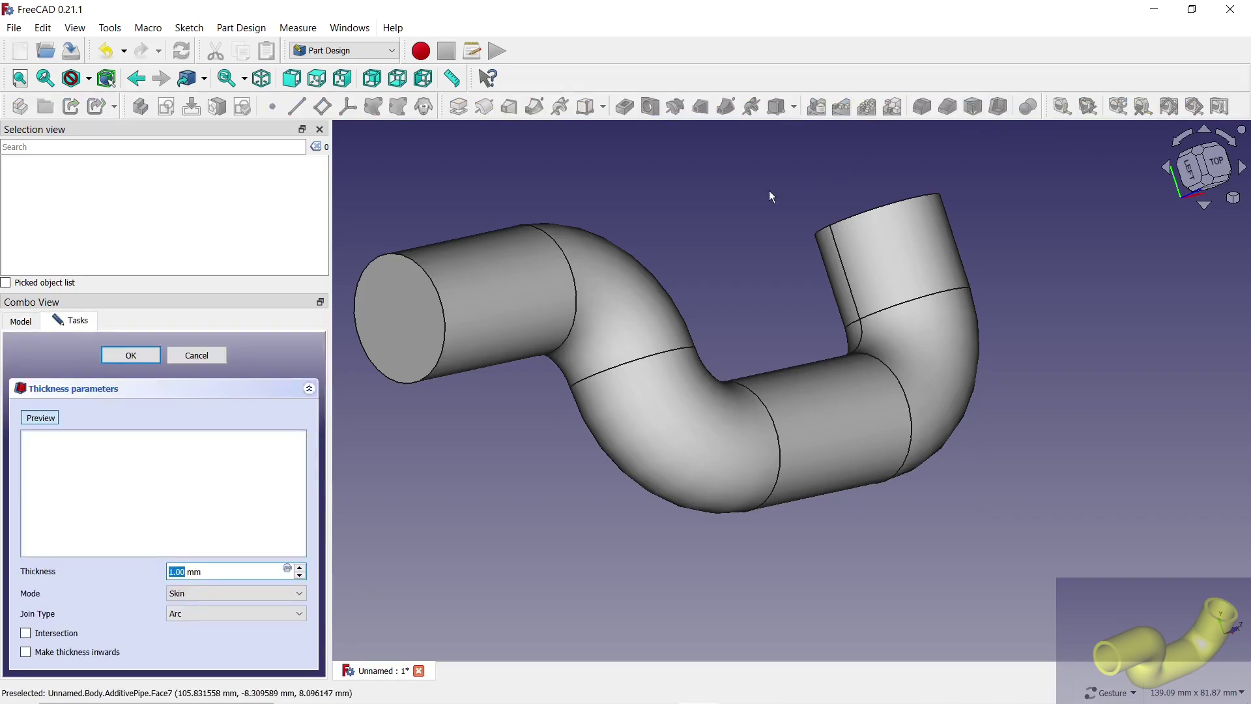
{"action": "left_click", "coordinate": [422, 322]}
{"action": "mouse_move", "coordinate": [597, 298]}
{"action": "left_mouse_down"}
{"action": "mouse_move", "coordinate": [743, 241]}
{"action": "mouse_move", "coordinate": [748, 299]}
{"action": "left_mouse_up"}
{"action": "left_click", "coordinate": [766, 195]}
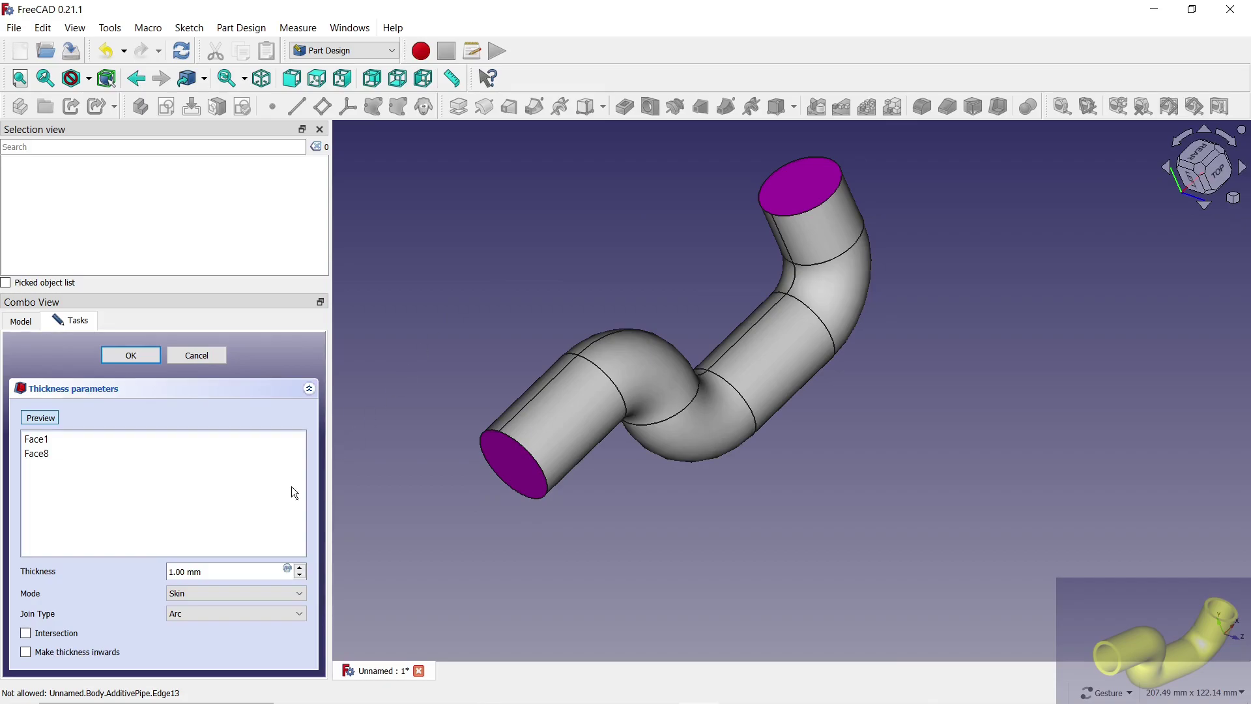
{"action": "left_click", "coordinate": [27, 652]}
{"action": "scroll", "coordinate": [302, 573], "scroll_direction": "up", "scroll_amount": 5}
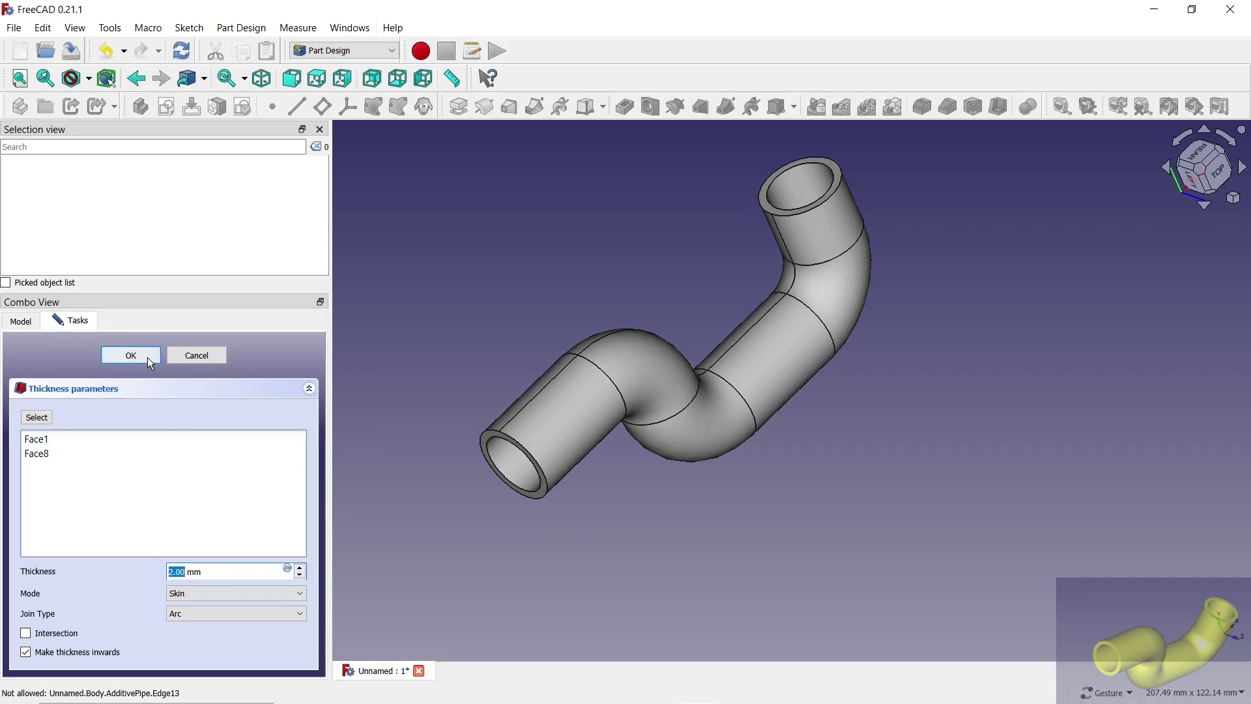
{"action": "left_click", "coordinate": [131, 355]}
{"action": "left_click", "coordinate": [78, 353]}
{"action": "right_click", "coordinate": [81, 355]}
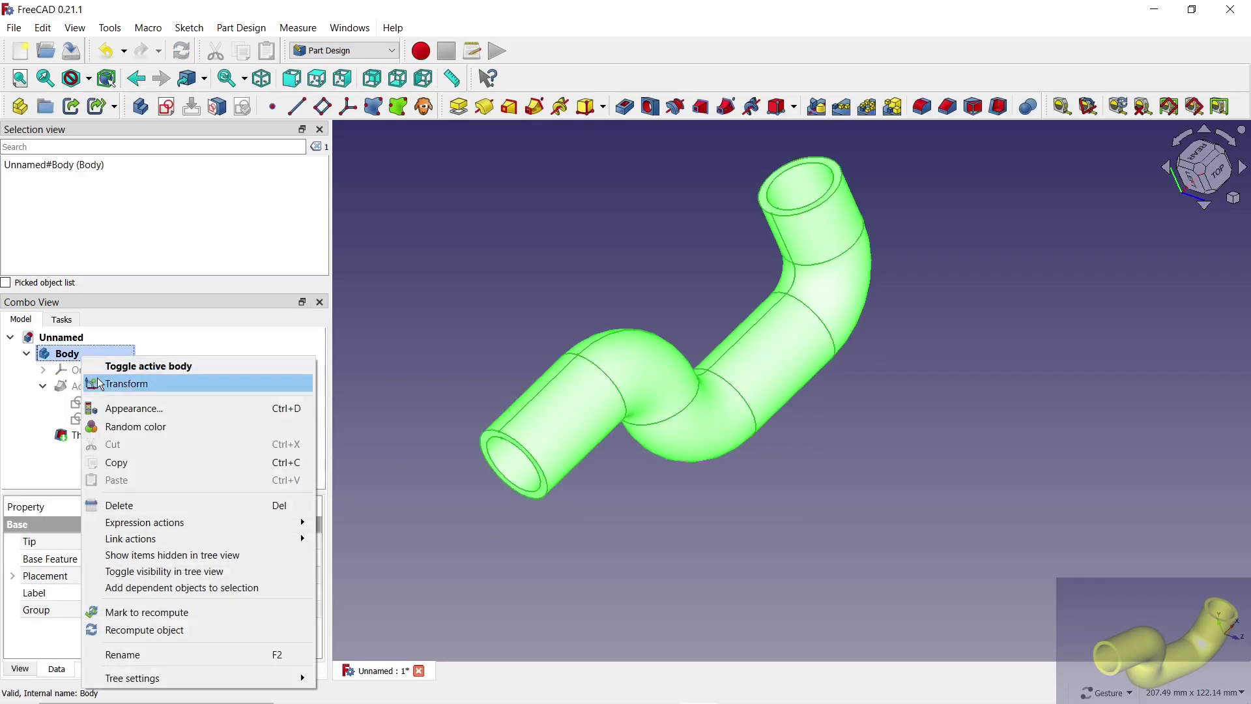
Step: Give the Body a Shaded display, Chrome material and yellow shape colour
{"action": "left_click", "coordinate": [120, 409]}
{"action": "left_click", "coordinate": [215, 438]}
{"action": "left_click", "coordinate": [195, 458]}
{"action": "left_click", "coordinate": [140, 490]}
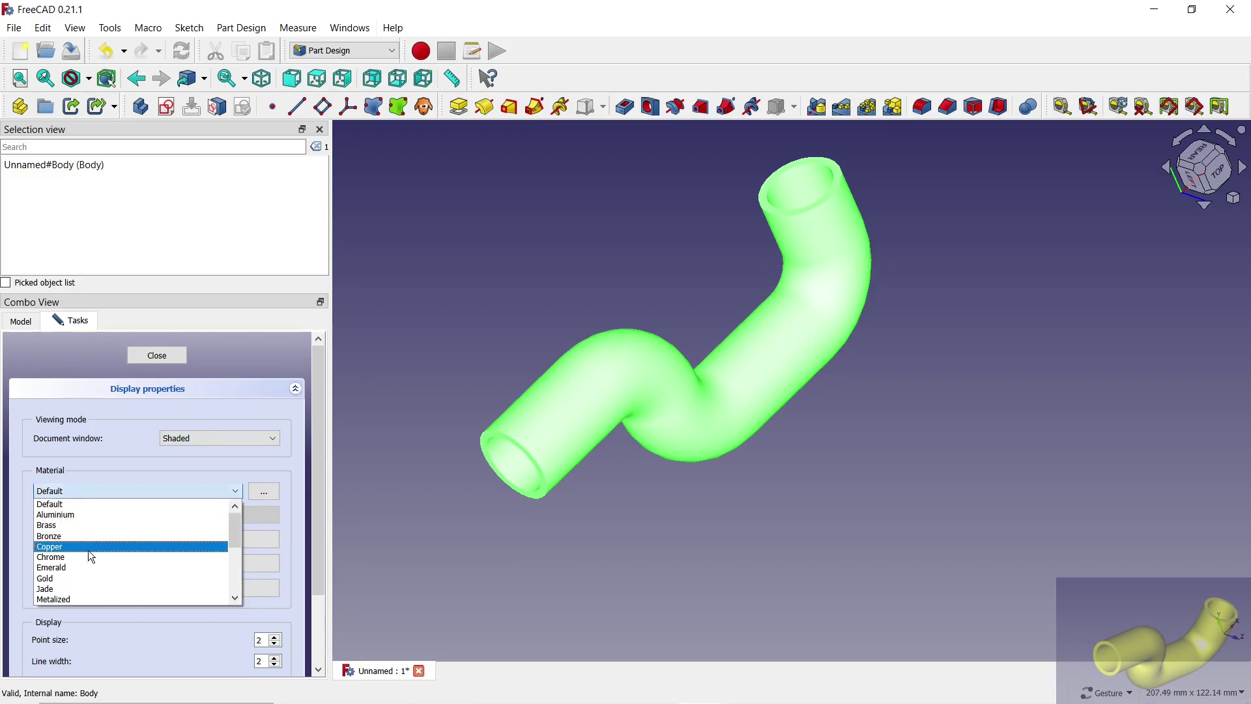
{"action": "left_click", "coordinate": [79, 557]}
{"action": "left_click", "coordinate": [218, 540]}
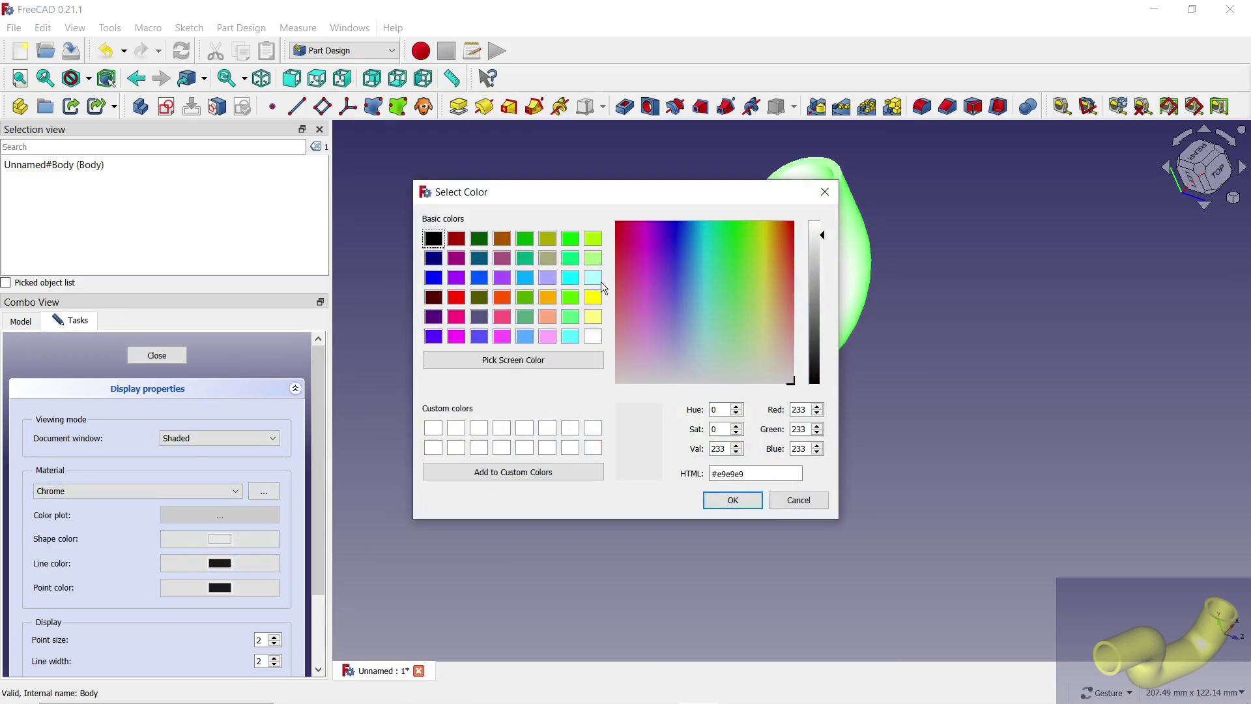
{"action": "left_click", "coordinate": [593, 297]}
{"action": "left_click", "coordinate": [732, 500]}
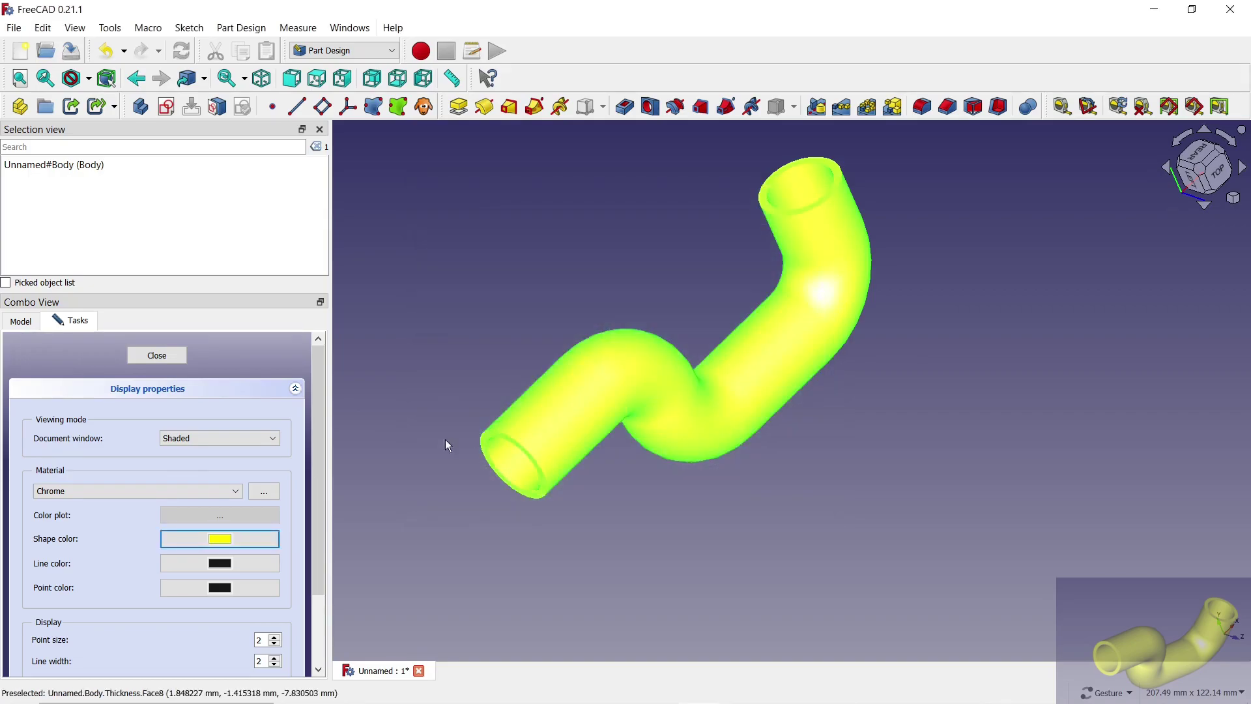
{"action": "left_click", "coordinate": [159, 359]}
Step: Orbit and zoom so an open end of the yellow pipe faces the viewer
{"action": "mouse_move", "coordinate": [564, 263]}
{"action": "left_mouse_down"}
{"action": "mouse_move", "coordinate": [648, 254]}
{"action": "mouse_move", "coordinate": [651, 327]}
{"action": "mouse_move", "coordinate": [723, 232]}
{"action": "left_mouse_up"}
{"action": "mouse_move", "coordinate": [500, 299]}
{"action": "left_mouse_down"}
{"action": "mouse_move", "coordinate": [578, 277]}
{"action": "mouse_move", "coordinate": [565, 263]}
{"action": "left_mouse_up"}
{"action": "scroll", "coordinate": [836, 191], "scroll_direction": "down", "scroll_amount": 2}
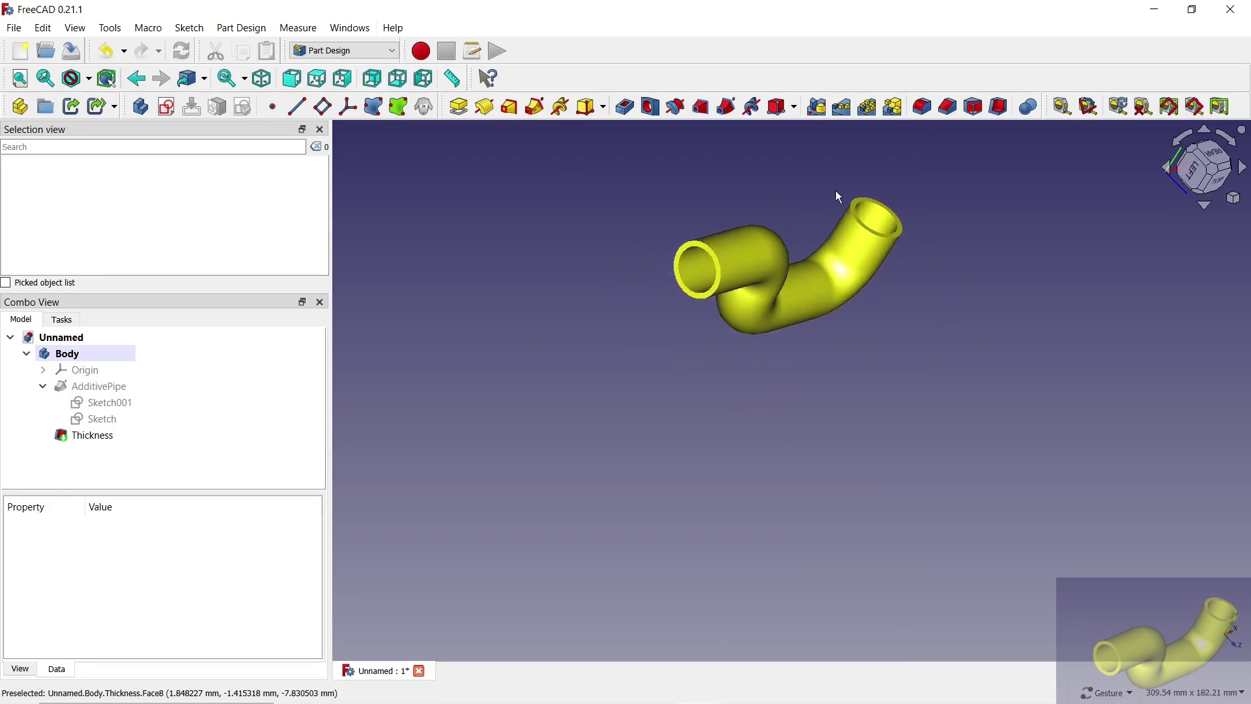
{"action": "scroll", "coordinate": [850, 187], "scroll_direction": "up", "scroll_amount": 4}
{"action": "scroll", "coordinate": [850, 187], "scroll_direction": "up", "scroll_amount": 2}
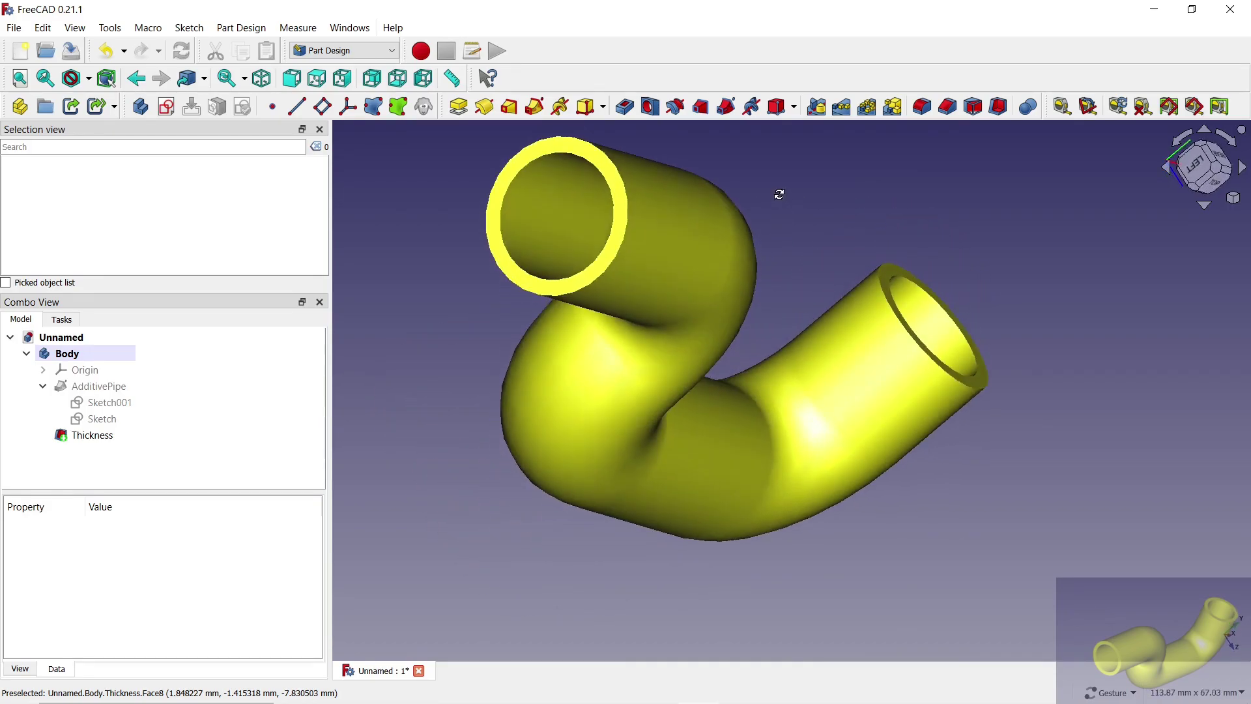
{"action": "scroll", "coordinate": [677, 234], "scroll_direction": "down", "scroll_amount": 2}
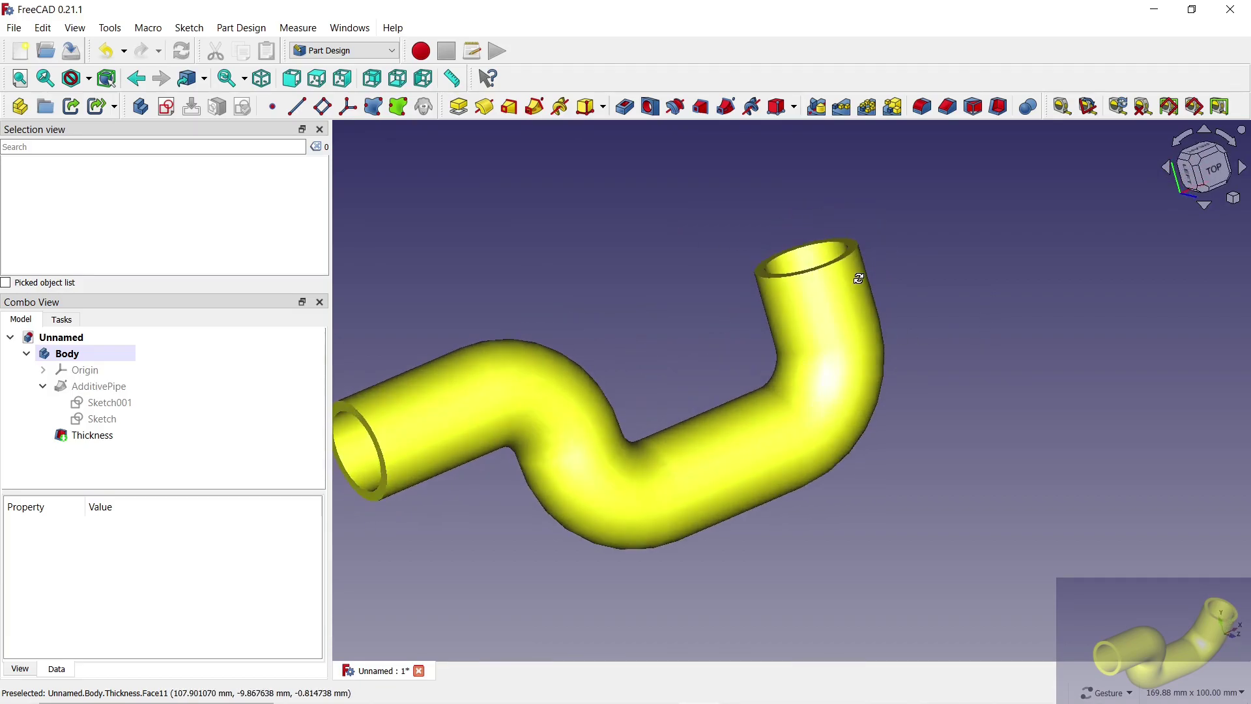